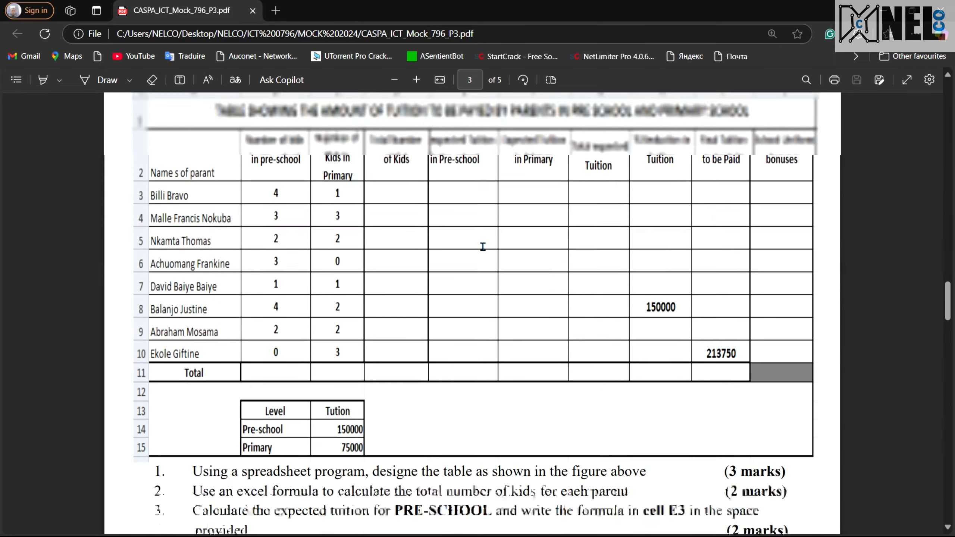
Examine the tuition table and the level tuition lookup shown in the exam paper's spreadsheet task
scroll(482, 247, "down", 1)
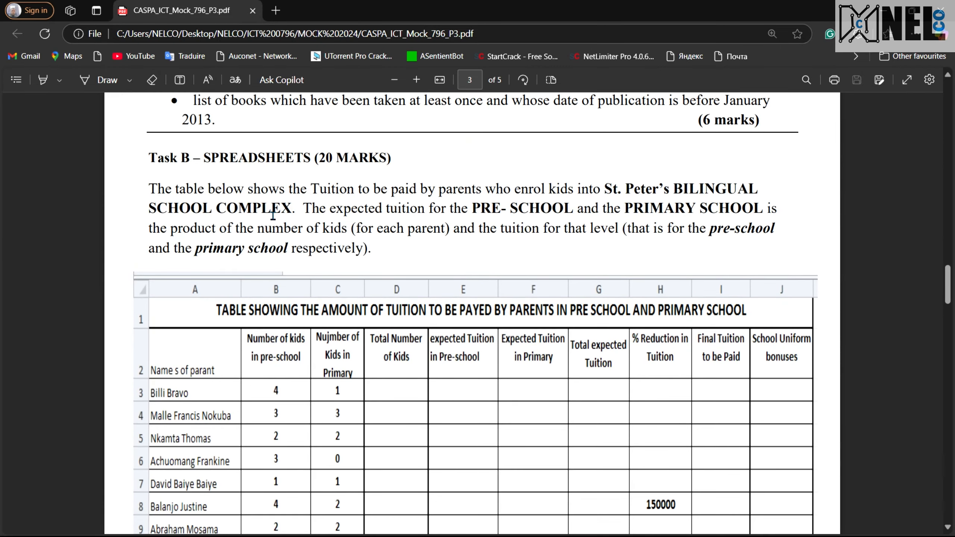
scroll(273, 216, "up", 2)
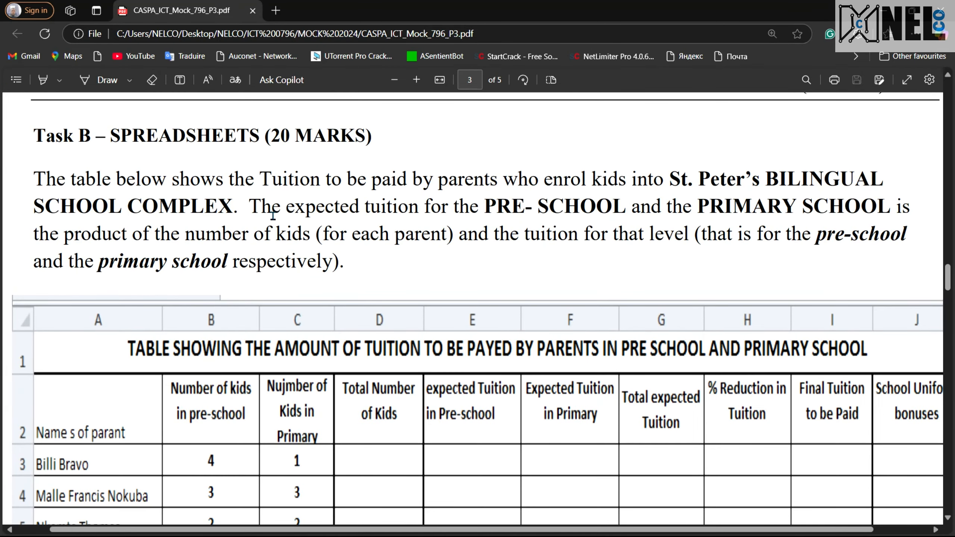
scroll(273, 216, "down", 1)
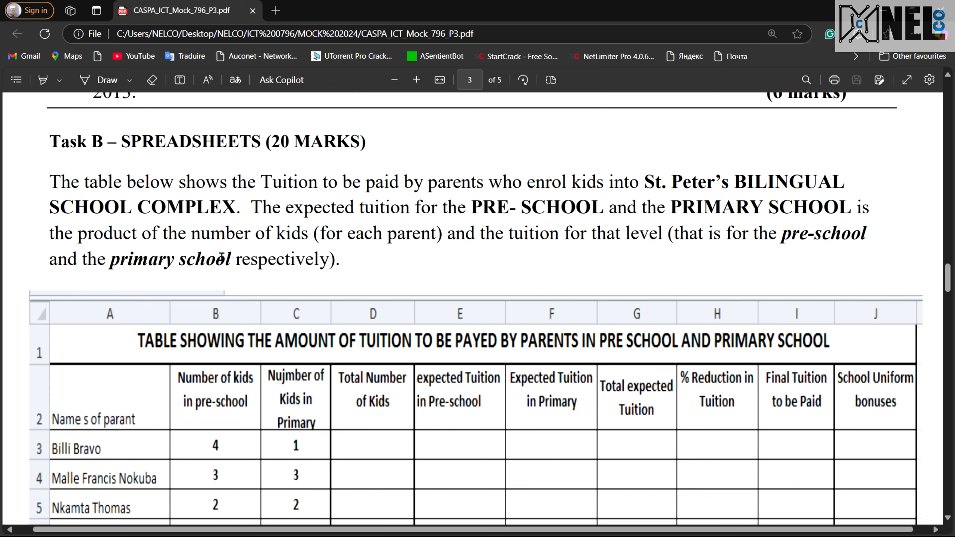
scroll(376, 244, "down", 2)
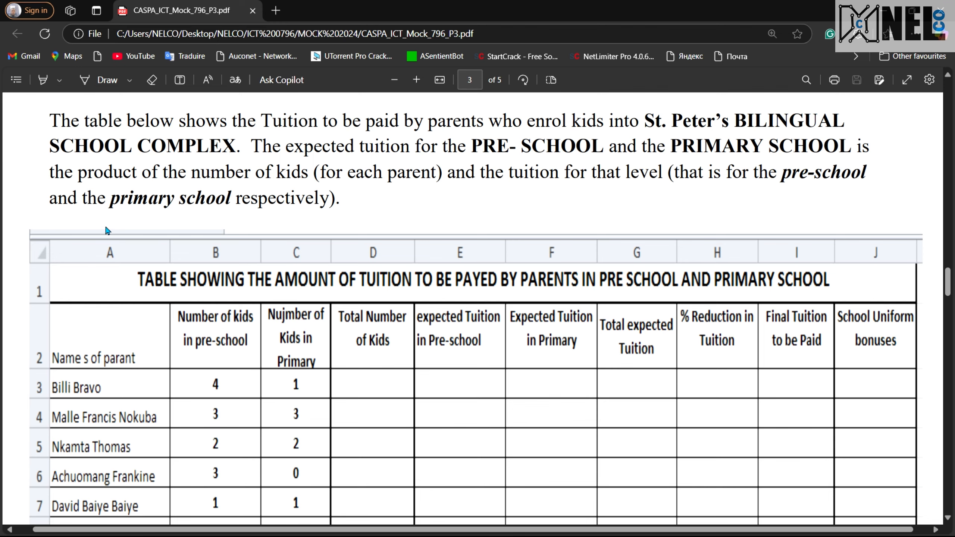
scroll(265, 314, "down", 1)
scroll(265, 314, "down", 2)
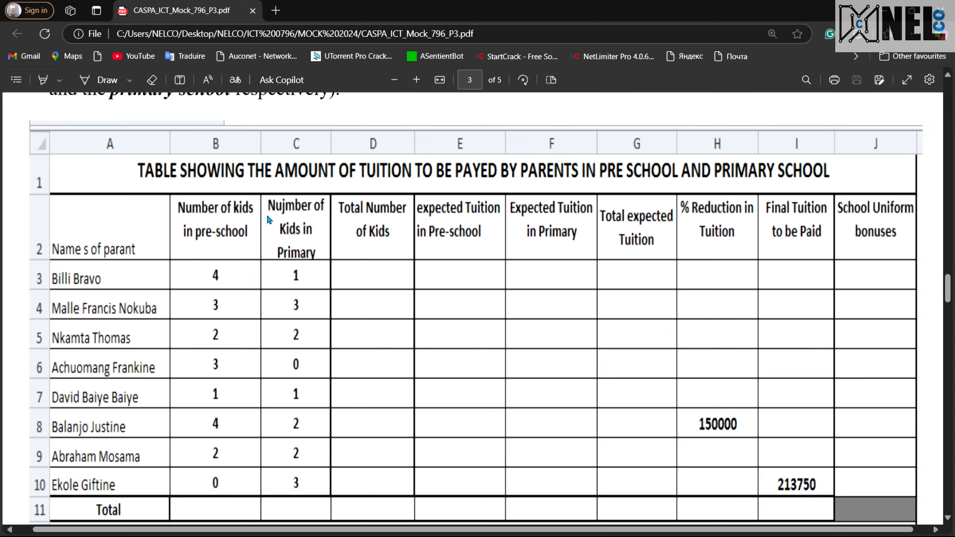
scroll(320, 213, "down", 2)
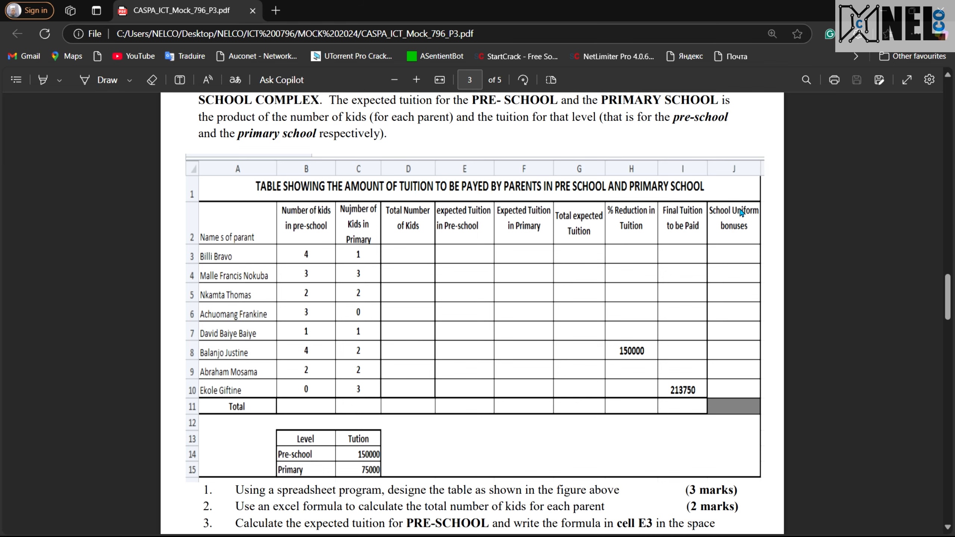
scroll(639, 362, "down", 2)
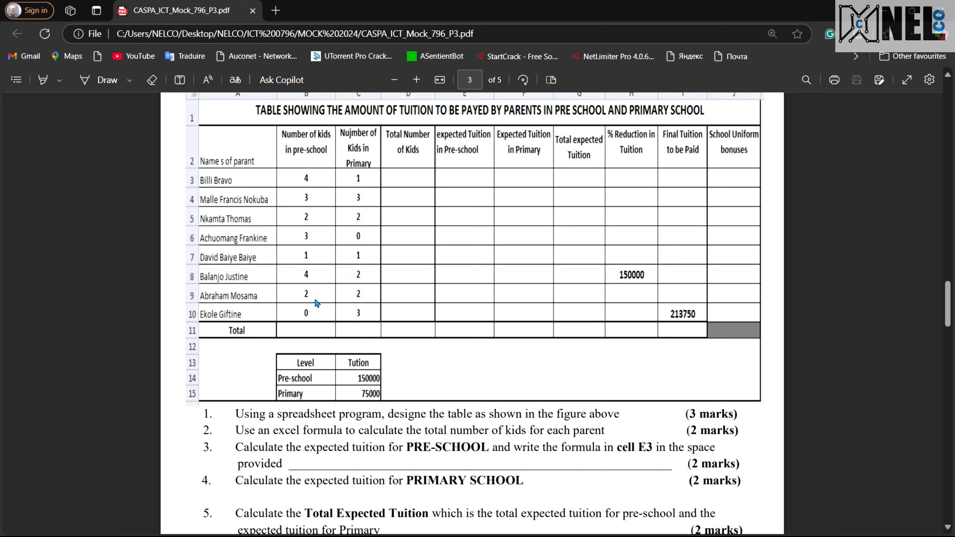
scroll(369, 387, "up", 3, "ctrl")
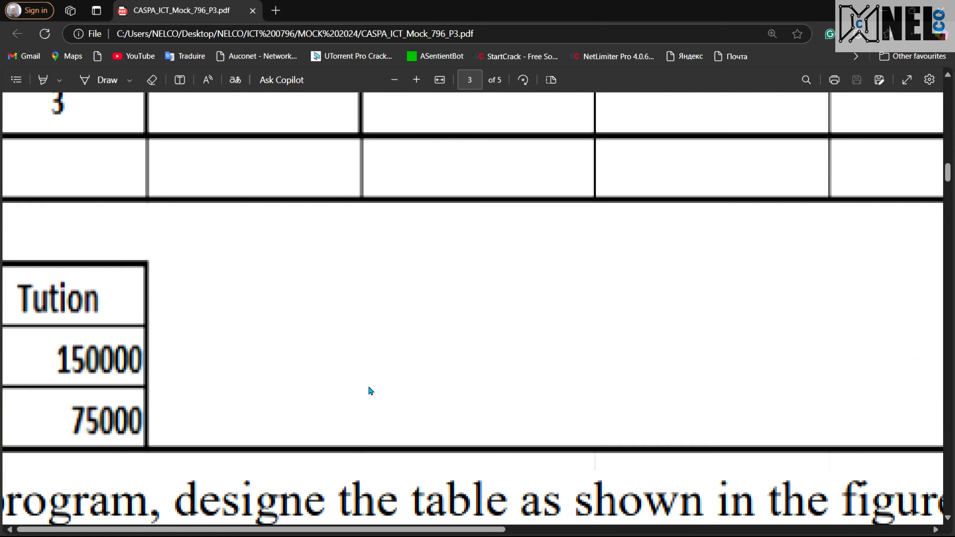
scroll(369, 389, "down", 5, "ctrl")
scroll(370, 391, "up", 6, "ctrl")
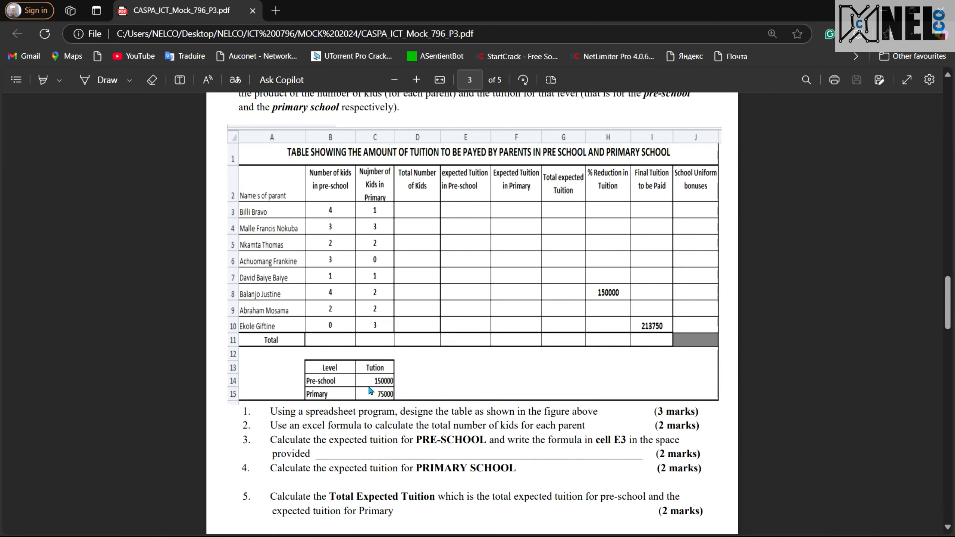
scroll(371, 418, "down", 6, "ctrl")
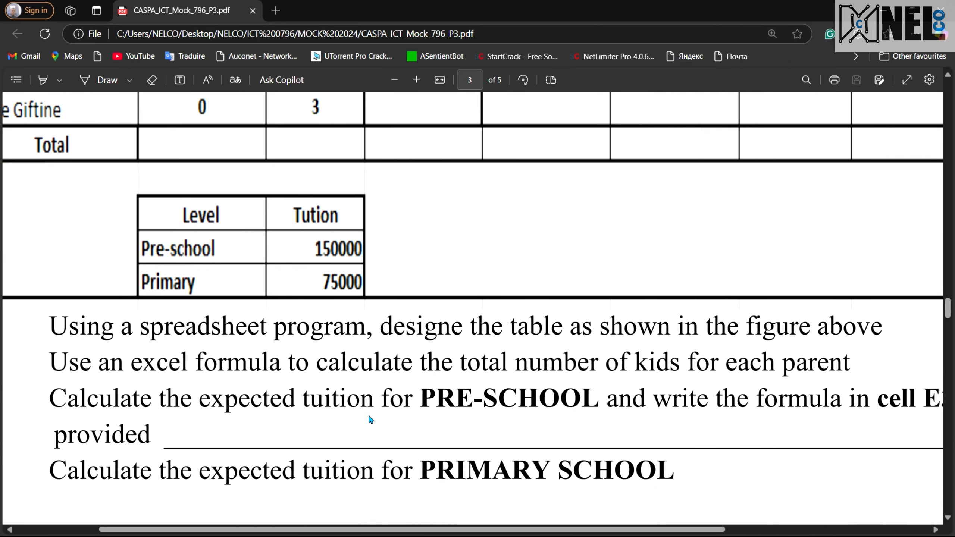
scroll(271, 399, "down", 2)
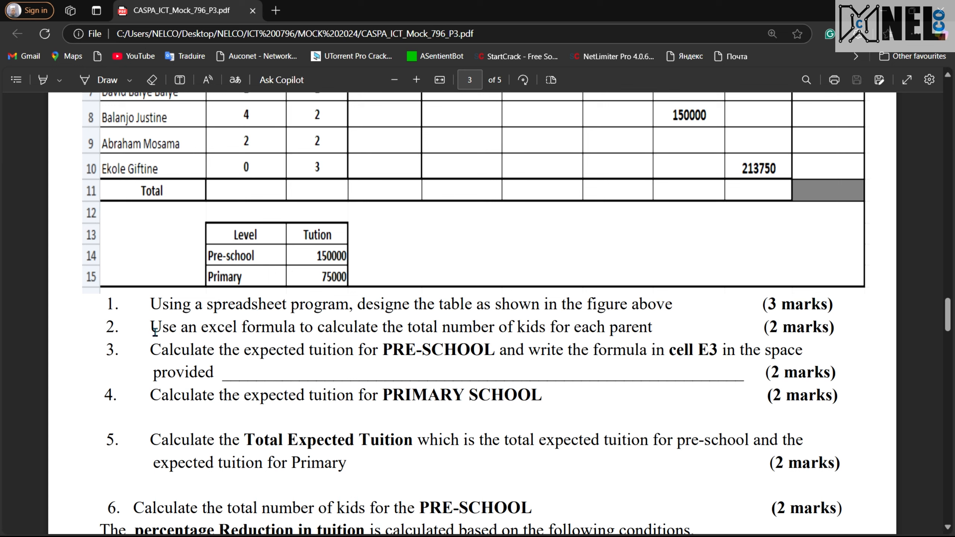
Read the spreadsheet questions on expected tuition, percentage reduction conditions, final tuition, uniform bonuses and totals
scroll(267, 346, "down", 1)
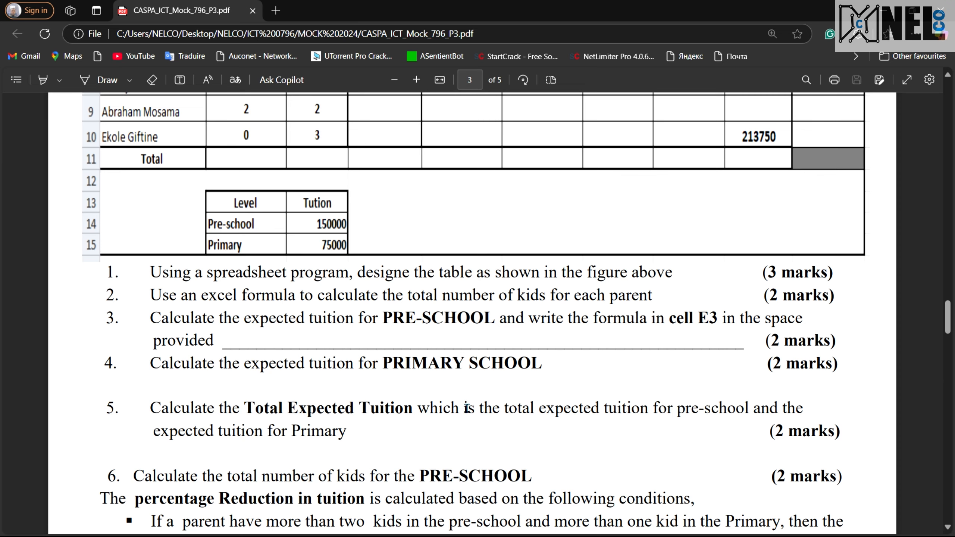
scroll(467, 408, "down", 1)
scroll(585, 376, "down", 3)
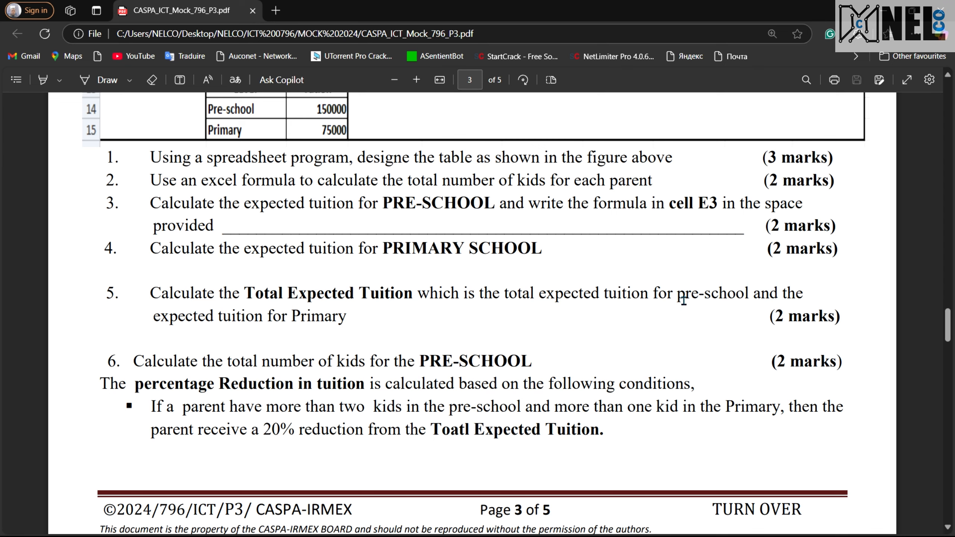
scroll(303, 330, "up", 6)
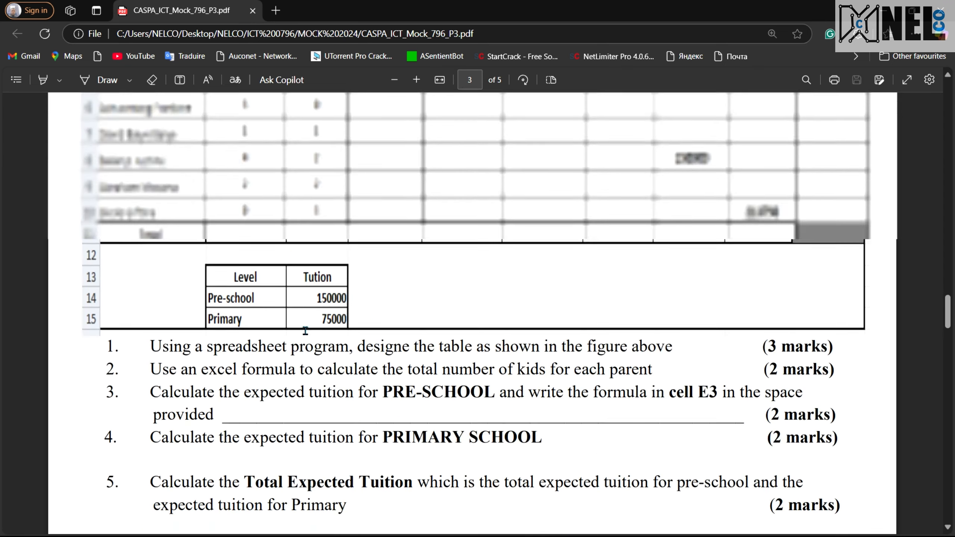
scroll(305, 330, "up", 7)
scroll(306, 330, "down", 14)
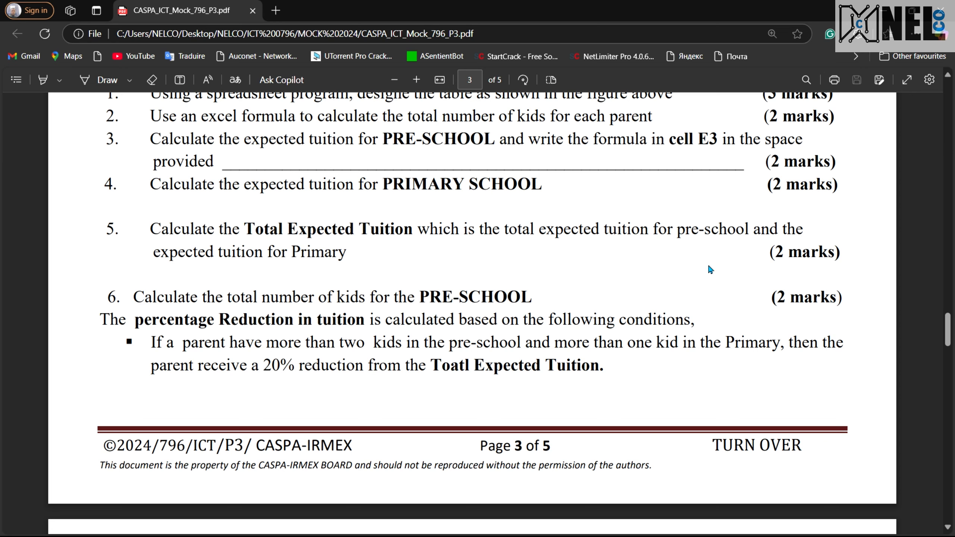
scroll(227, 326, "down", 2)
scroll(162, 273, "down", 1)
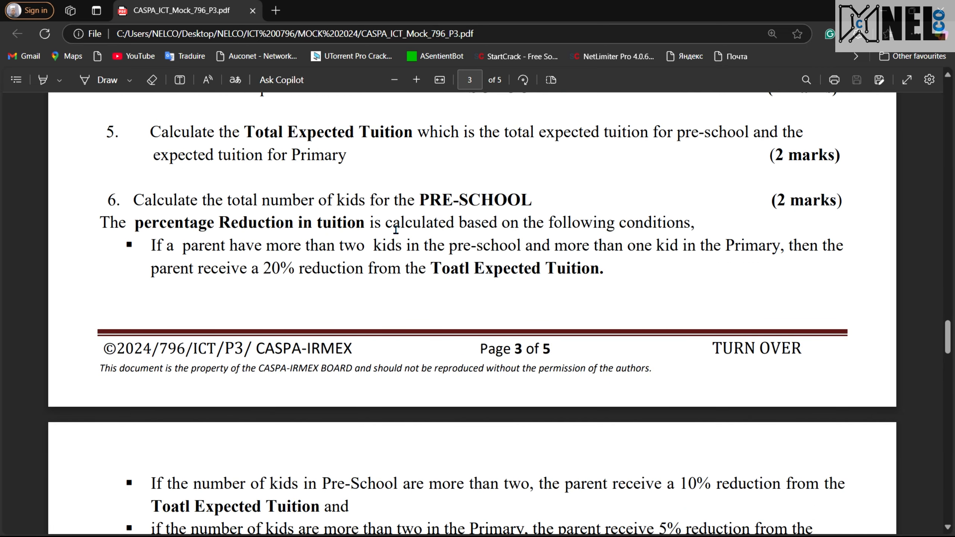
scroll(492, 312, "down", 1)
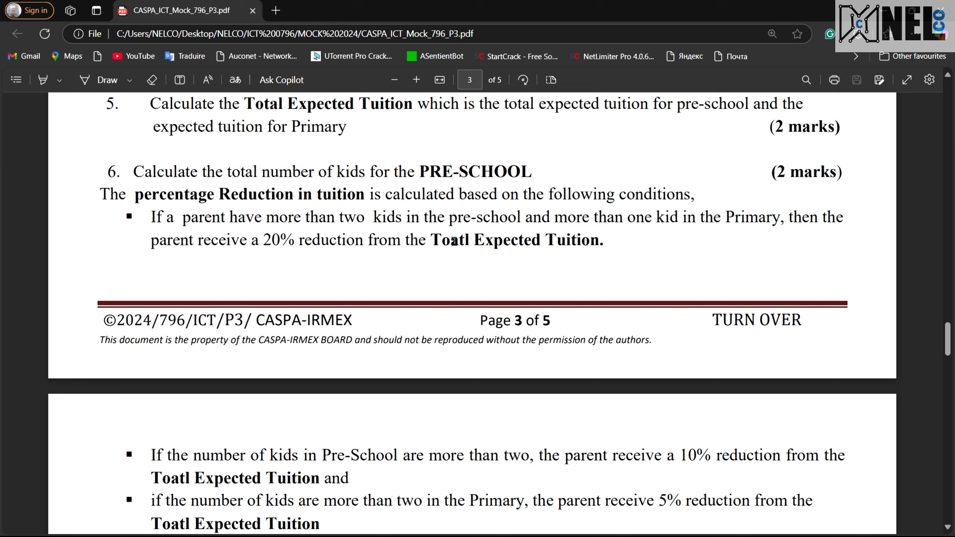
scroll(480, 270, "down", 5)
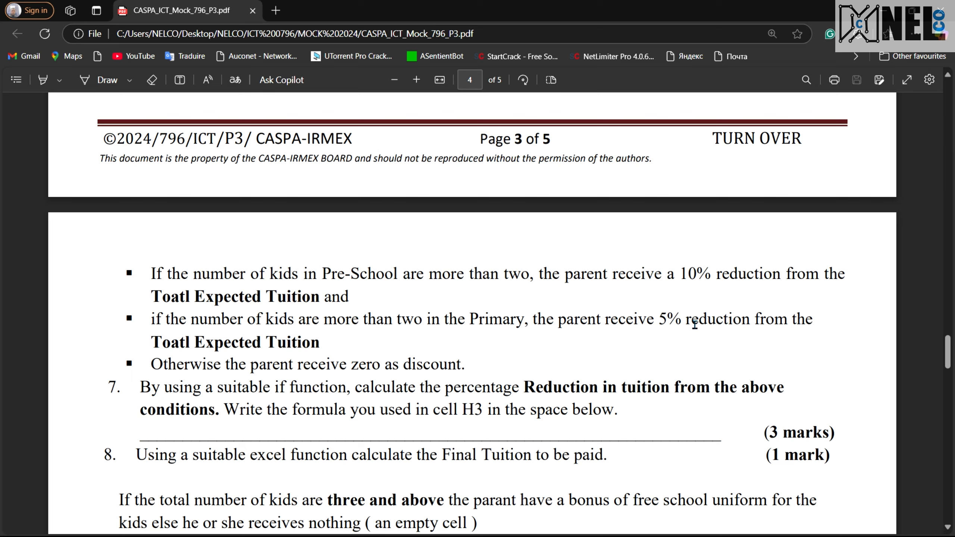
scroll(591, 345, "down", 3)
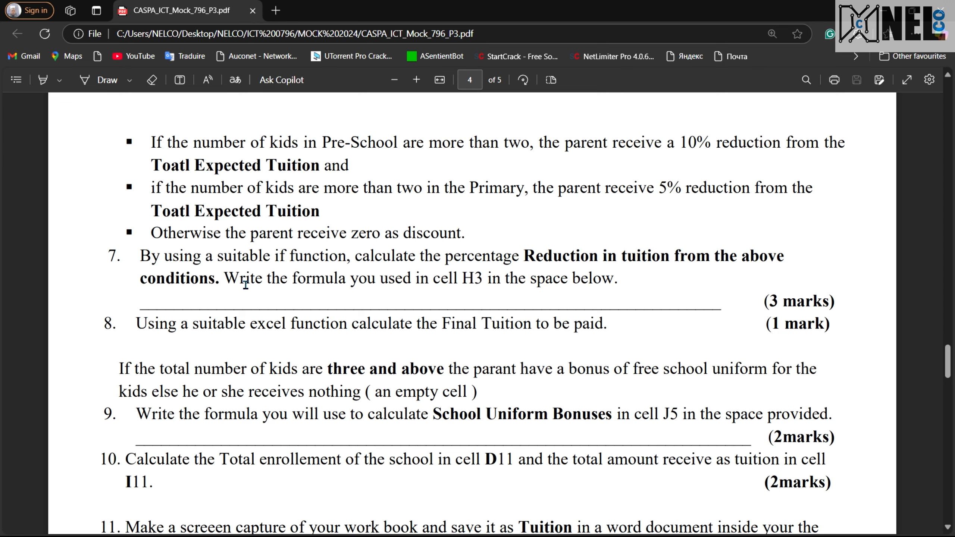
scroll(245, 284, "up", 6)
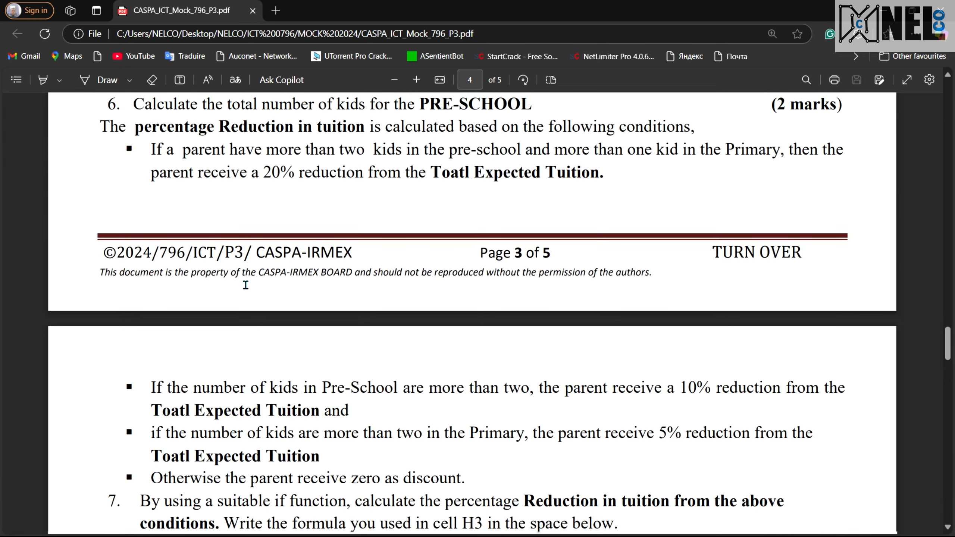
scroll(245, 284, "down", 1)
scroll(246, 284, "up", 1)
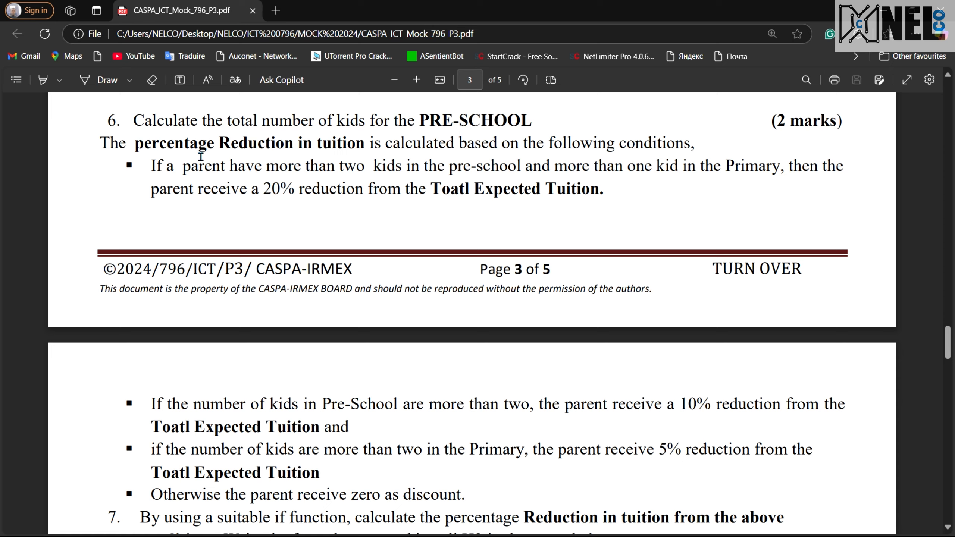
scroll(335, 266, "down", 6)
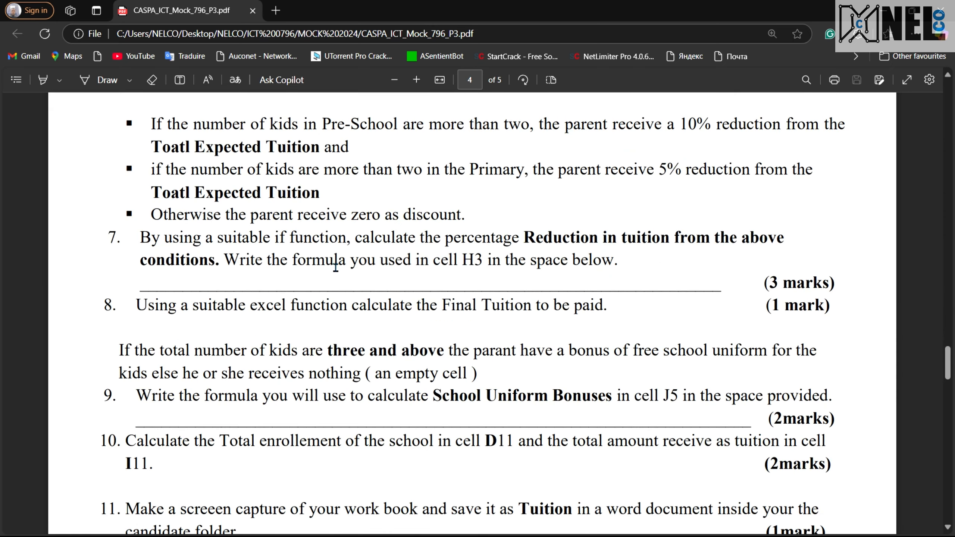
scroll(336, 266, "down", 2)
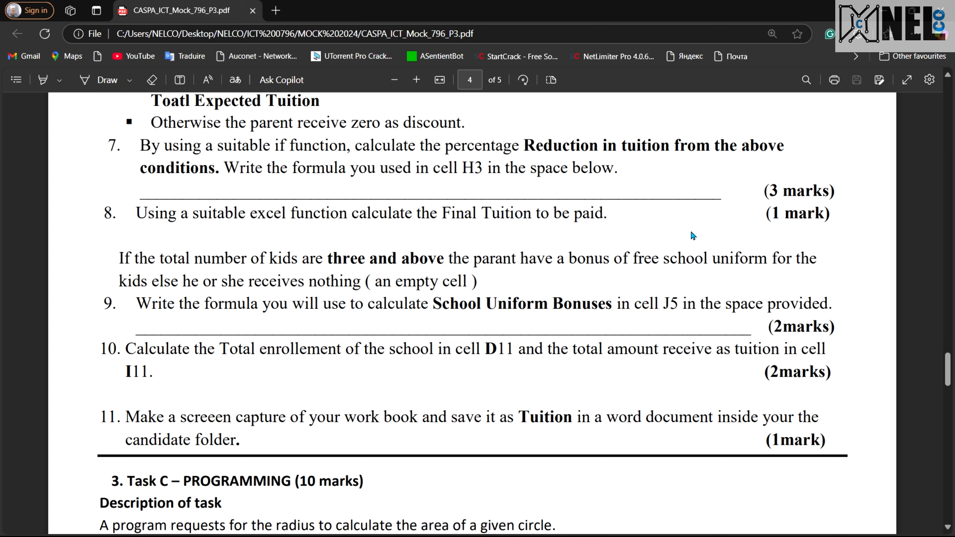
scroll(330, 270, "down", 1)
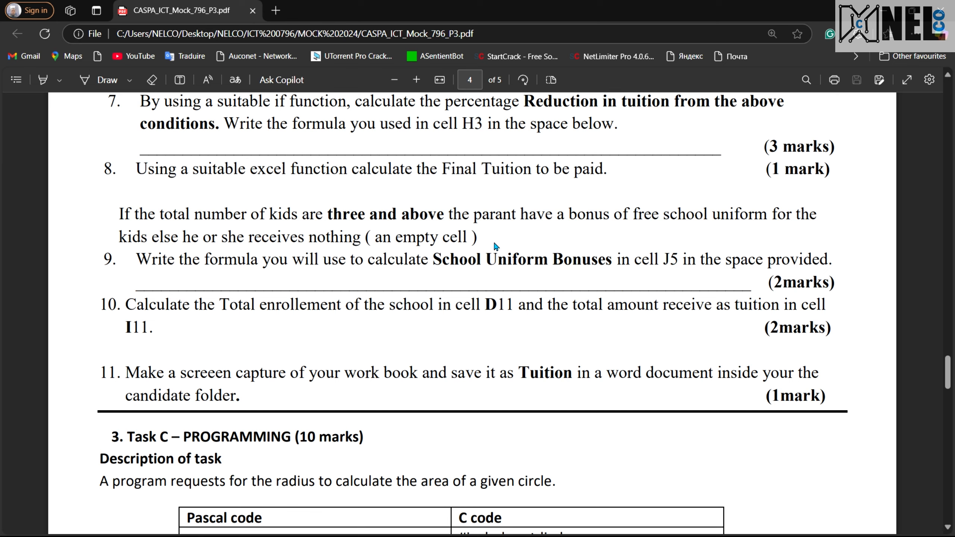
left_click_drag(493, 243, 364, 239)
left_click(142, 260)
scroll(158, 358, "down", 1)
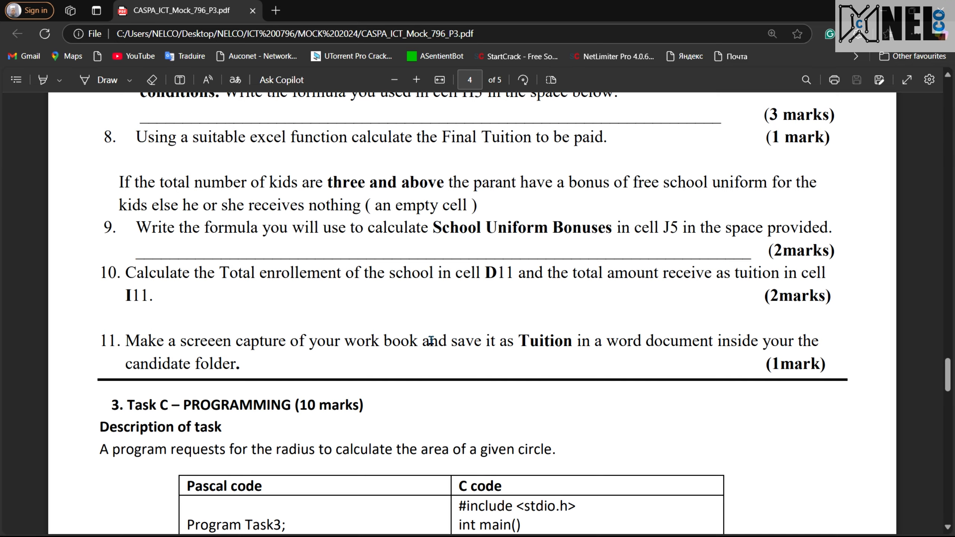
Review the table's column headings and parent rows again in the exam paper
scroll(474, 330, "up", 15)
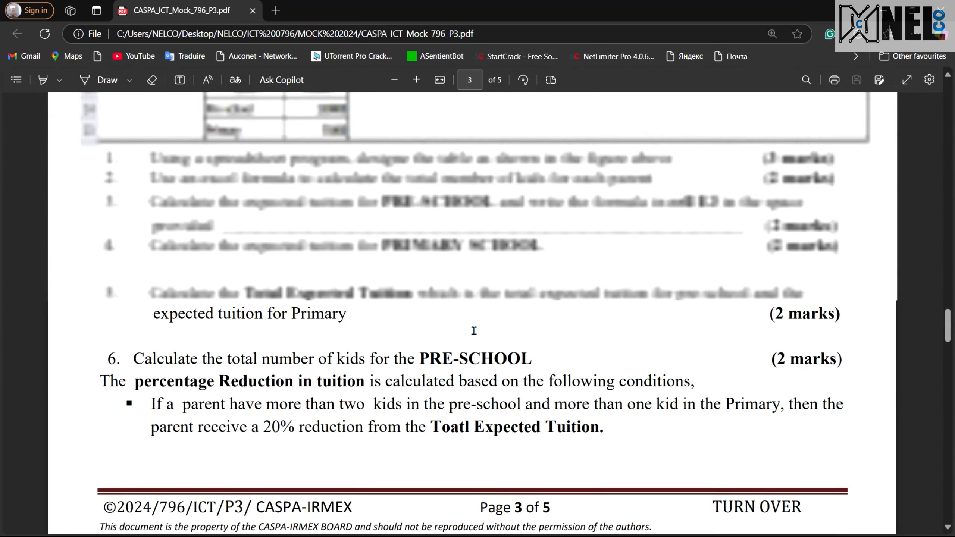
scroll(473, 330, "up", 10)
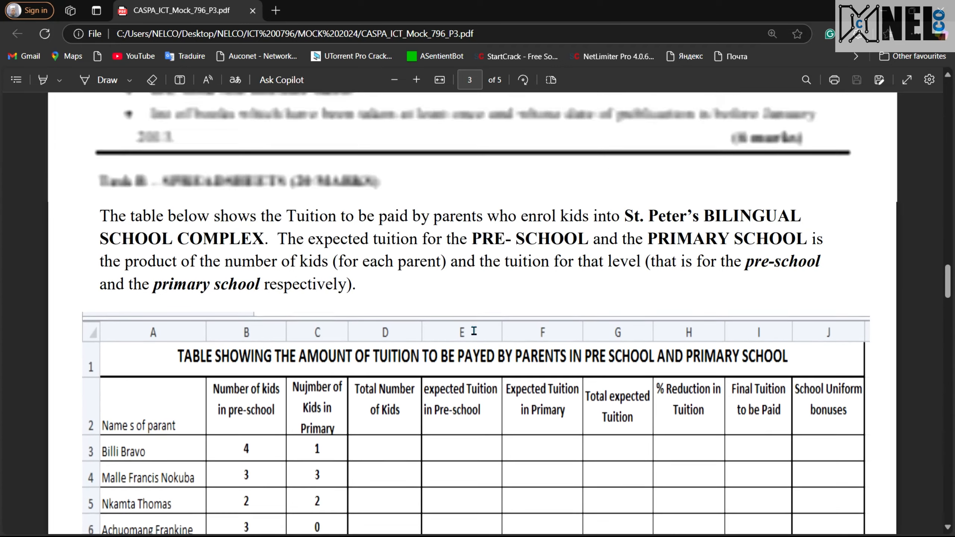
scroll(473, 331, "down", 4)
scroll(473, 330, "up", 4)
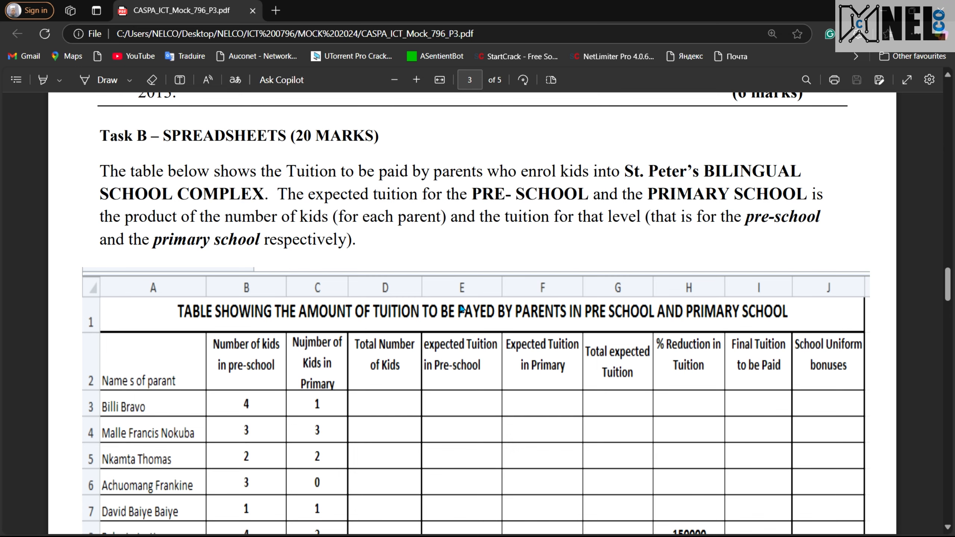
scroll(461, 308, "down", 1)
scroll(462, 308, "down", 1)
scroll(462, 308, "down", 1)
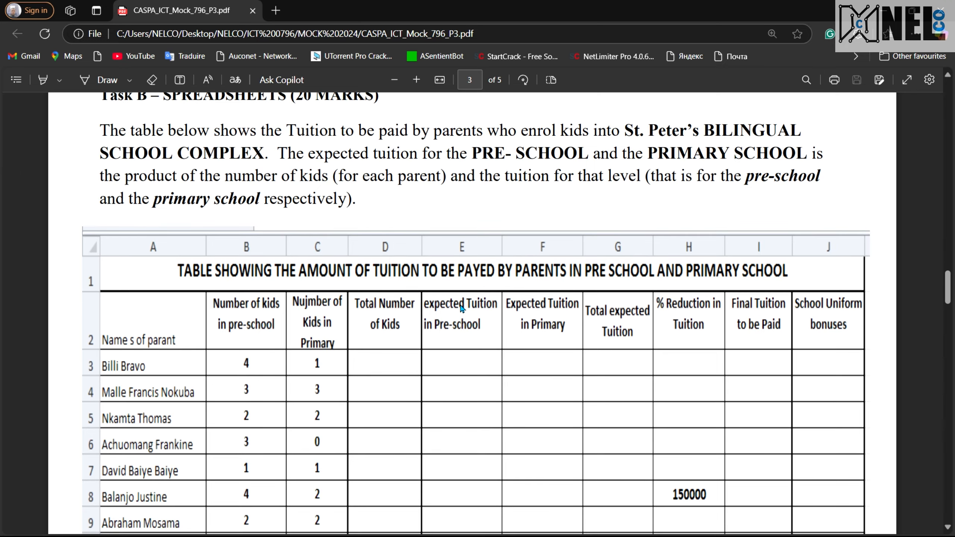
scroll(461, 308, "down", 2)
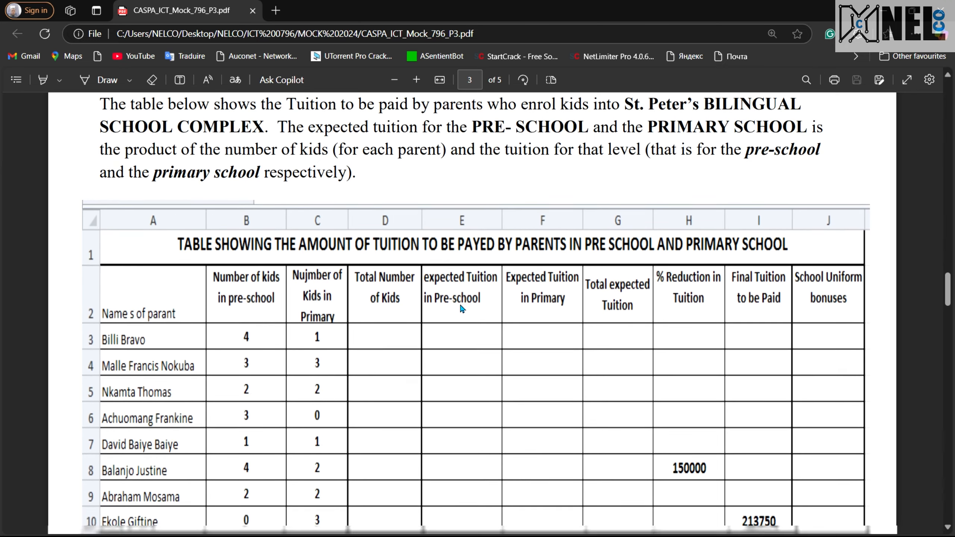
scroll(460, 306, "down", 1)
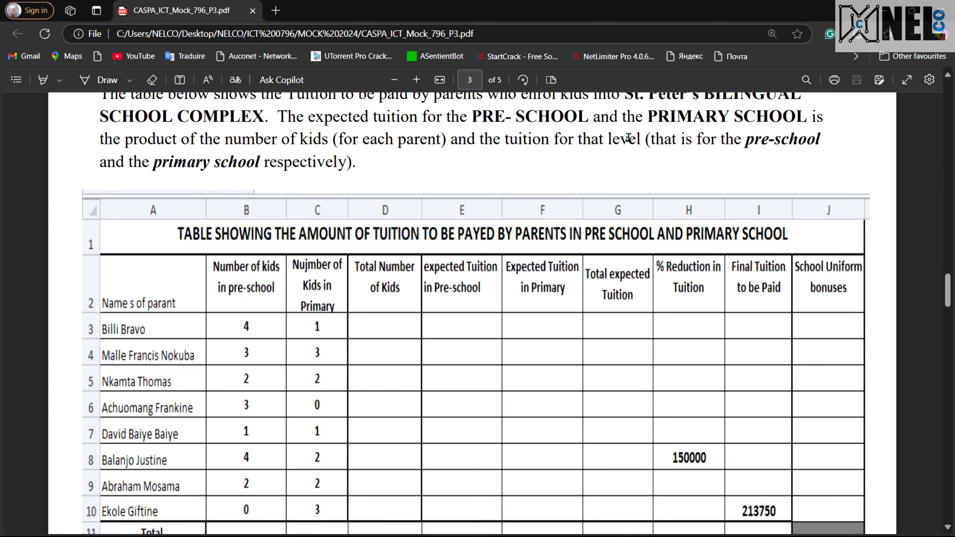
scroll(576, 268, "down", 8)
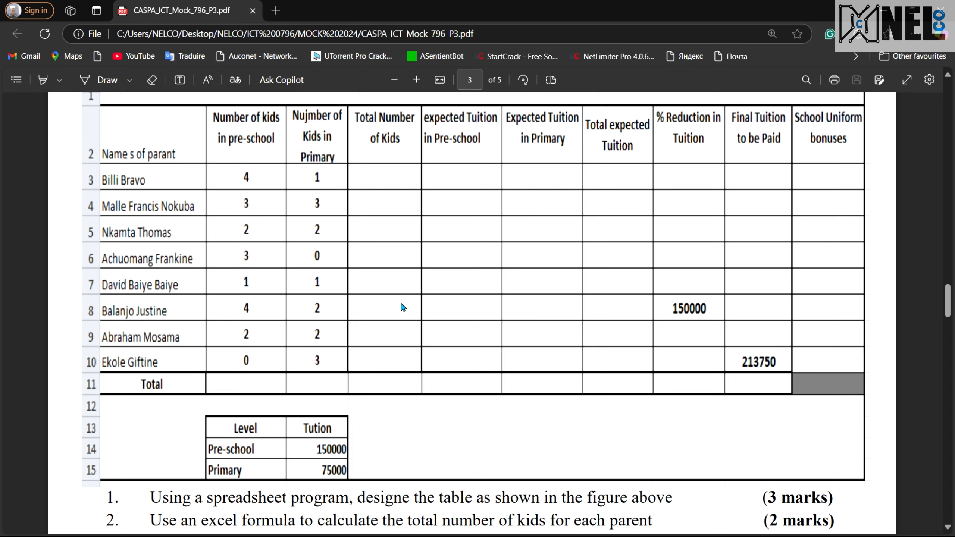
Switch to the other virtual desktop and launch Excel from the search
key("ctrl+super+Left")
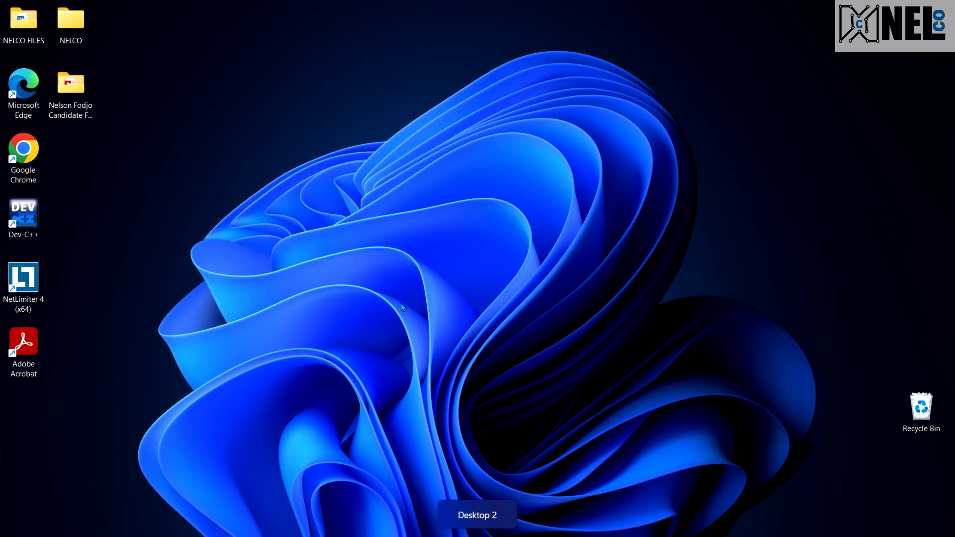
key("super")
type("excel")
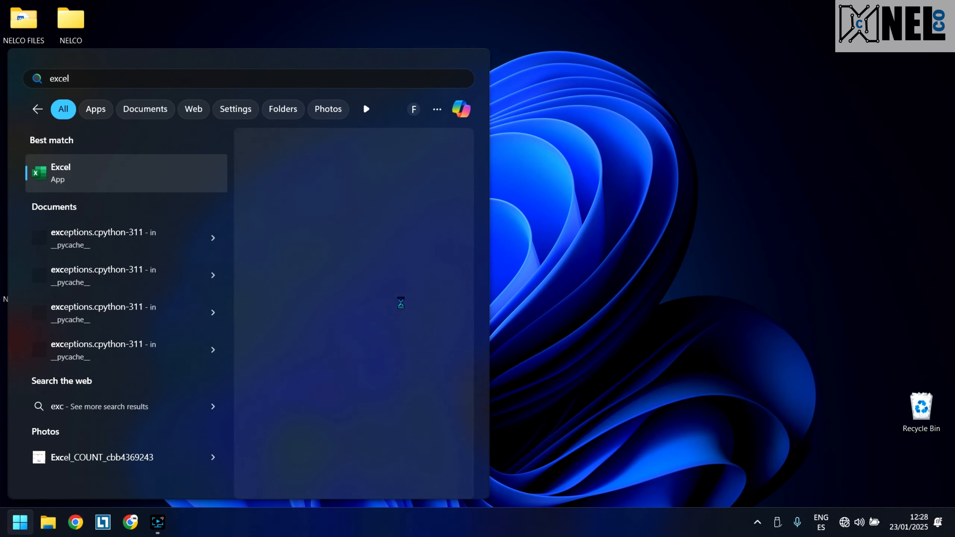
key("Return")
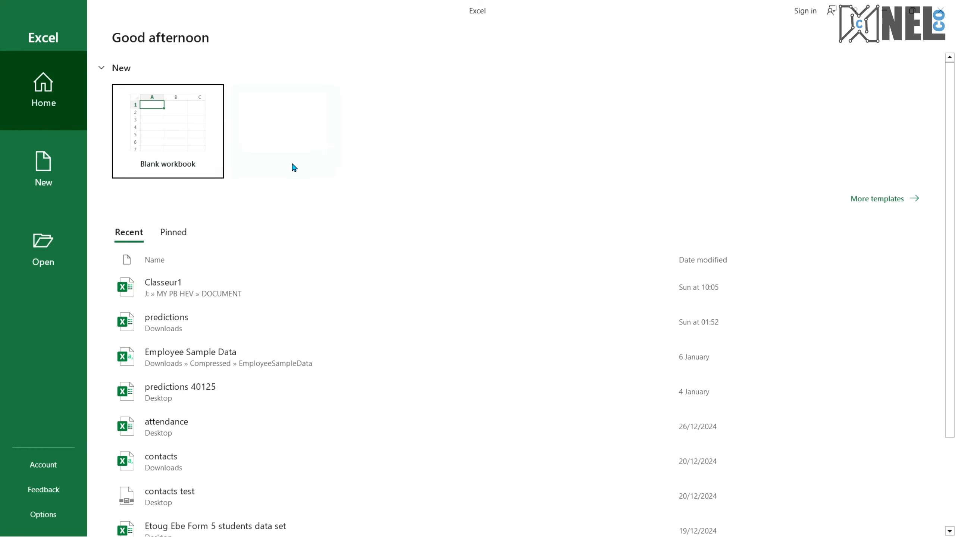
Create a blank workbook and start saving it into the candidate folder on the Desktop
left_click(196, 130)
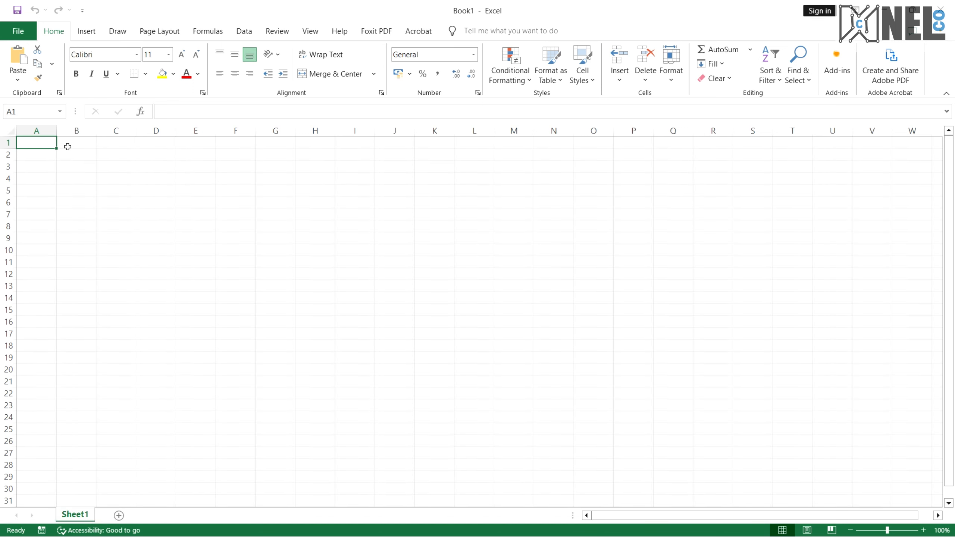
key("ctrl+s")
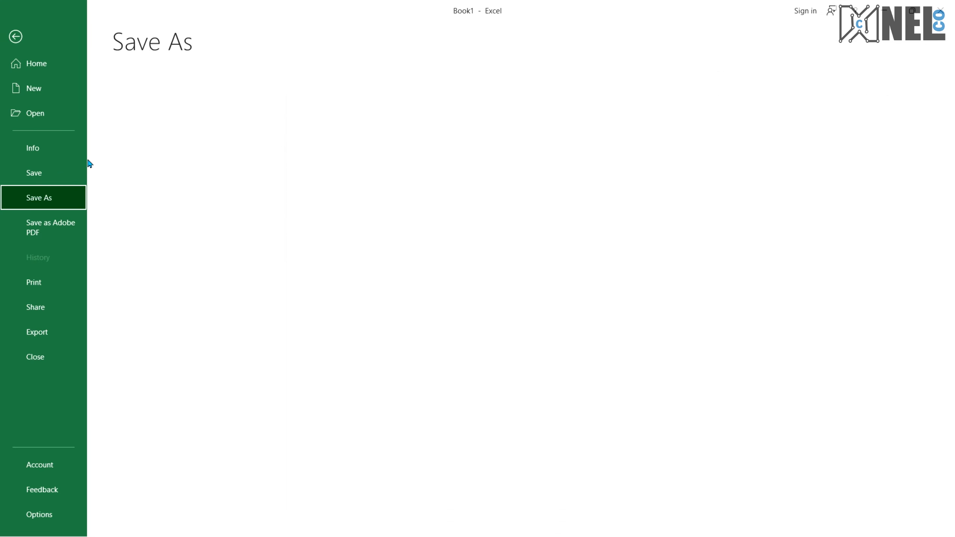
left_click(131, 295)
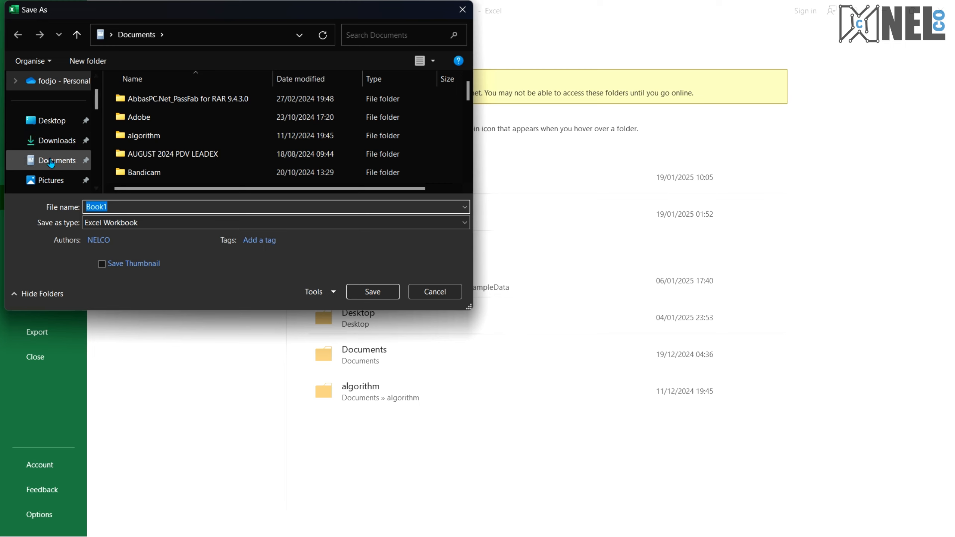
left_click(51, 120)
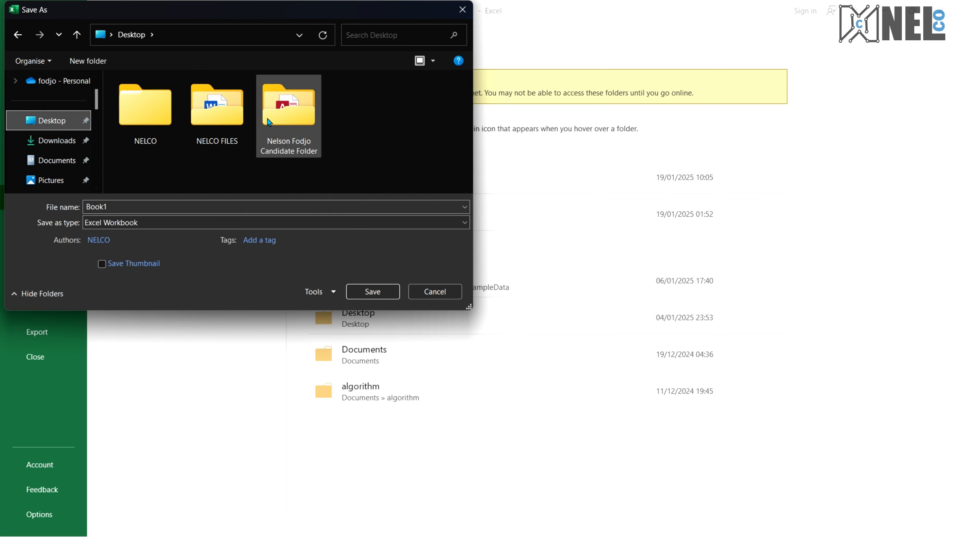
double_click(289, 109)
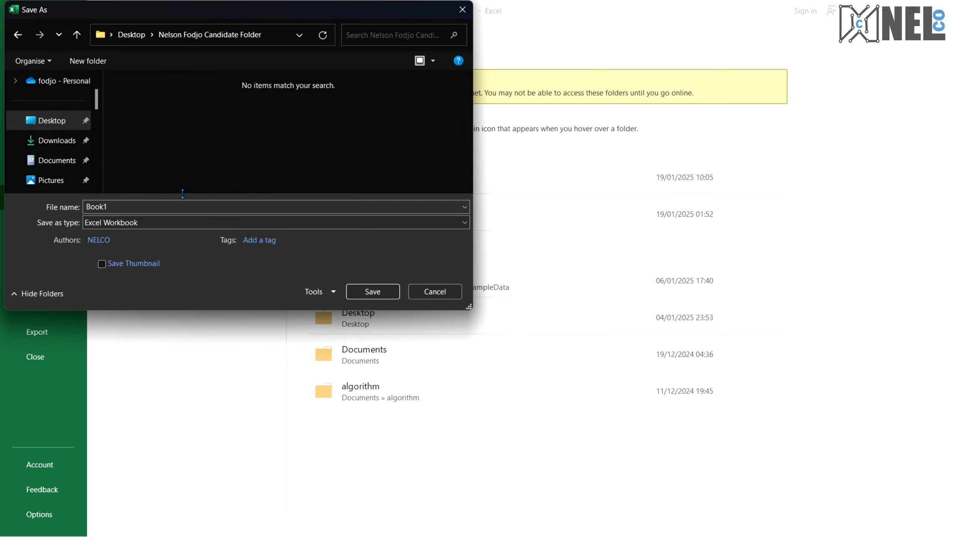
left_click(157, 207)
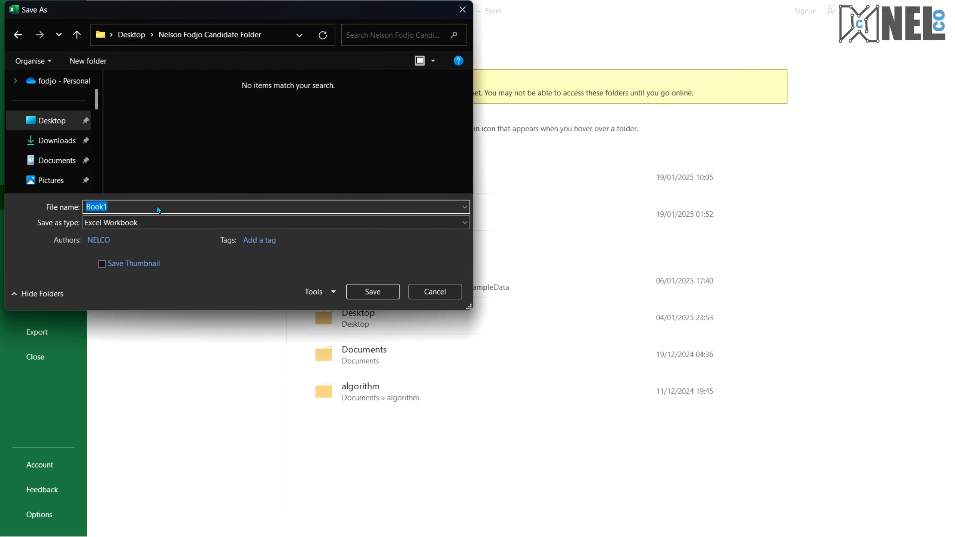
Review the exam paper's tuition table and spreadsheet questions on the other desktop
key("ctrl+super+Right")
scroll(297, 303, "down", 8)
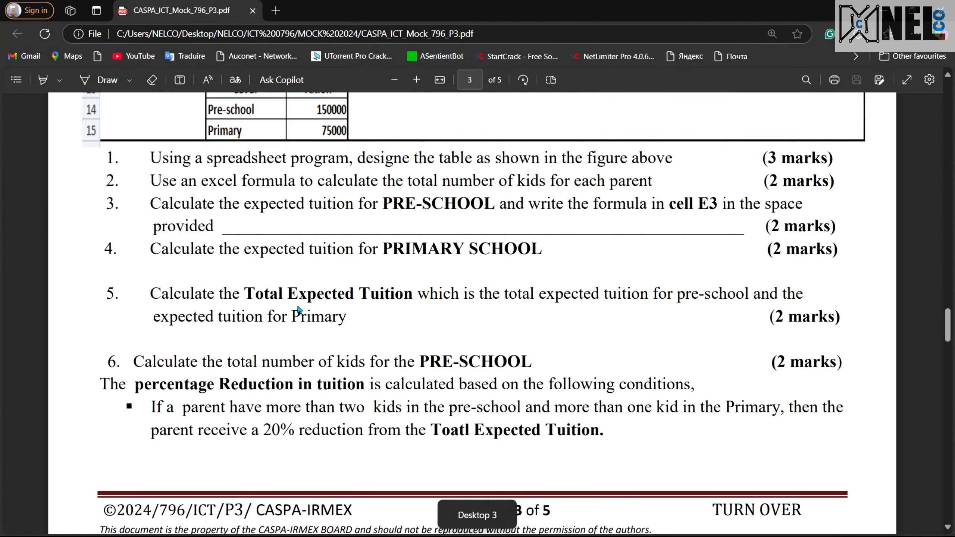
scroll(298, 309, "down", 15)
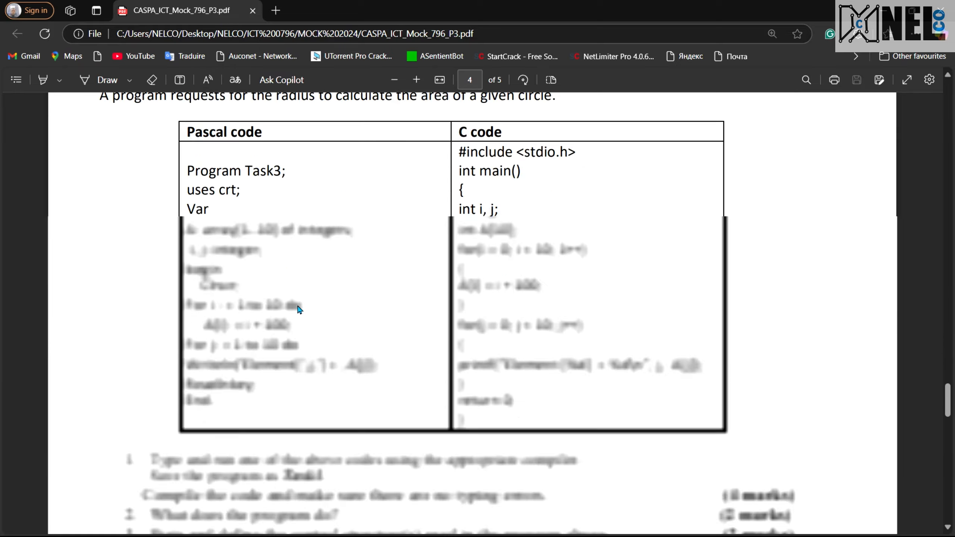
scroll(298, 309, "down", 8)
scroll(298, 310, "up", 16)
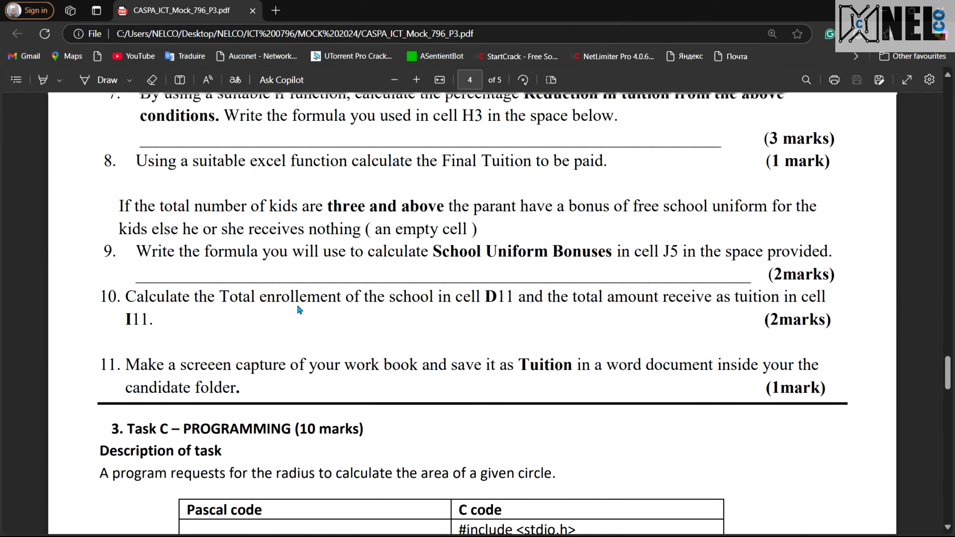
scroll(298, 307, "up", 12)
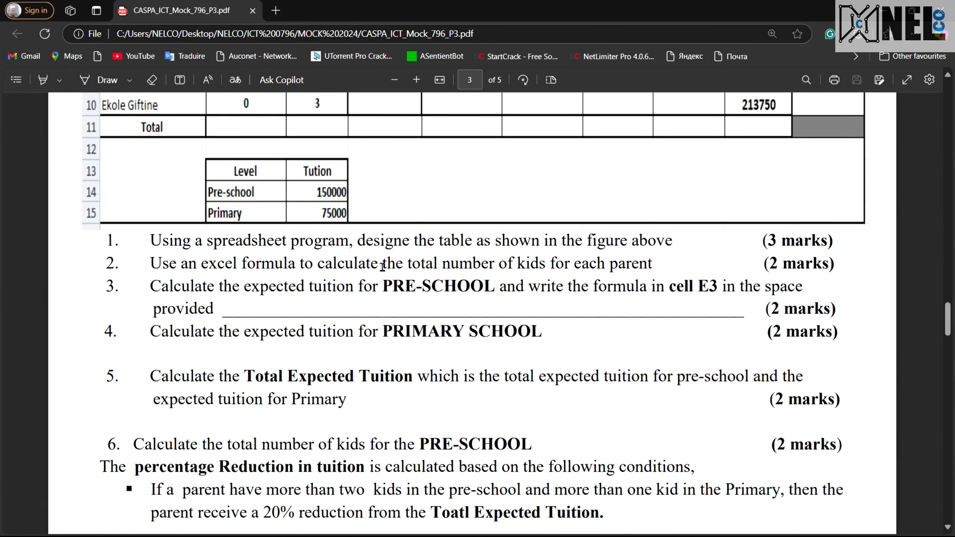
scroll(485, 316, "up", 5)
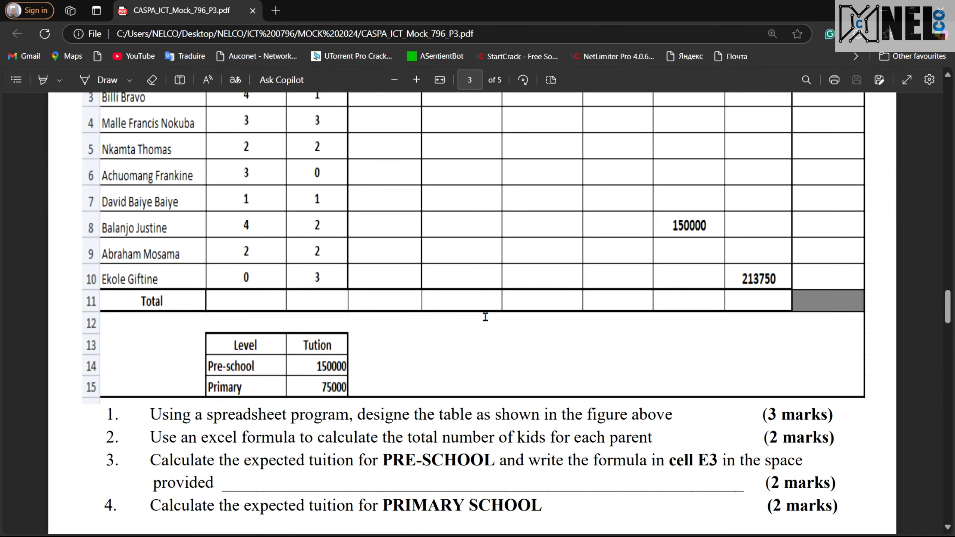
scroll(485, 317, "up", 8)
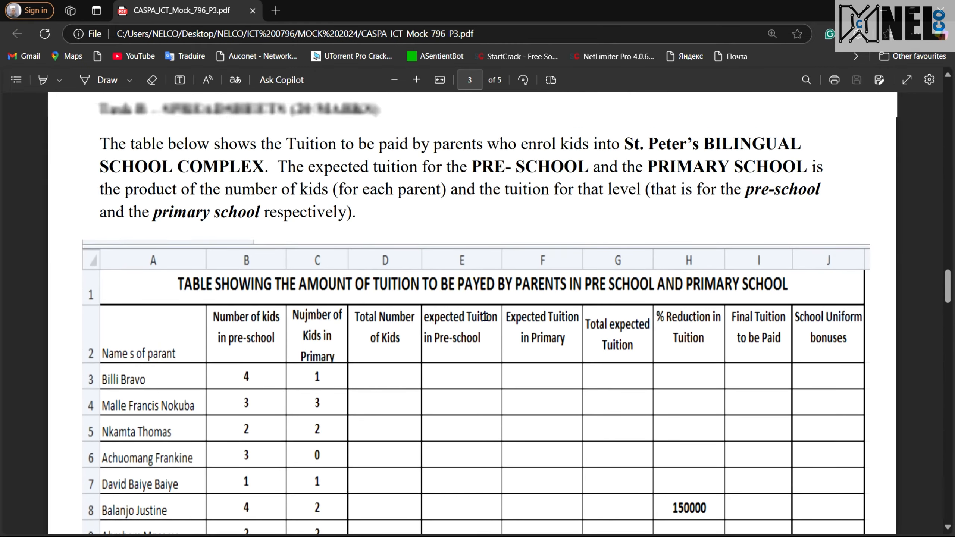
scroll(485, 317, "down", 20)
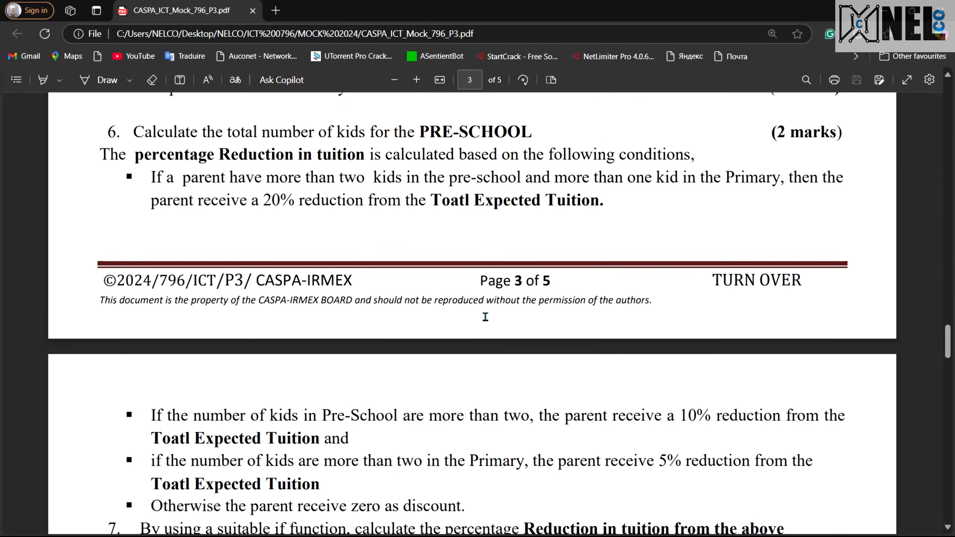
scroll(485, 316, "down", 14)
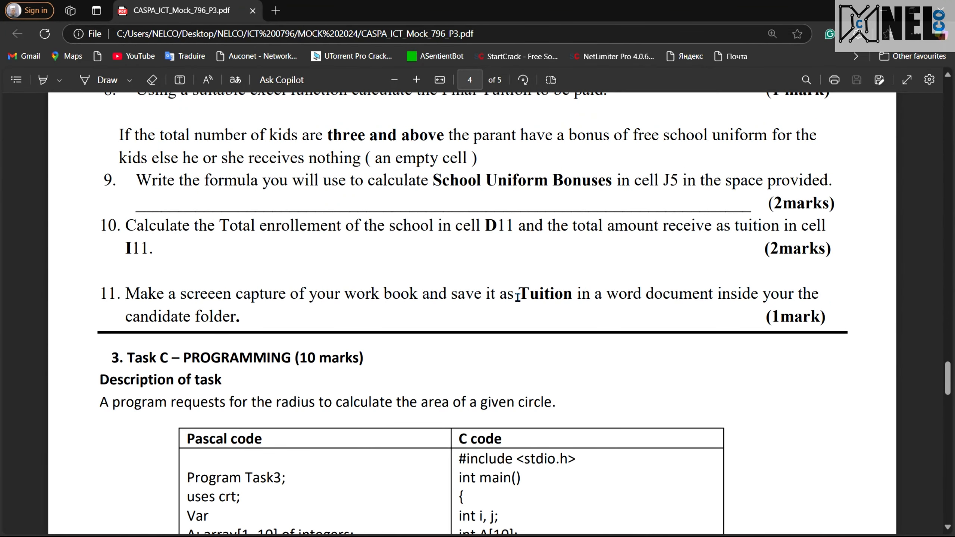
key("ctrl+super+Right")
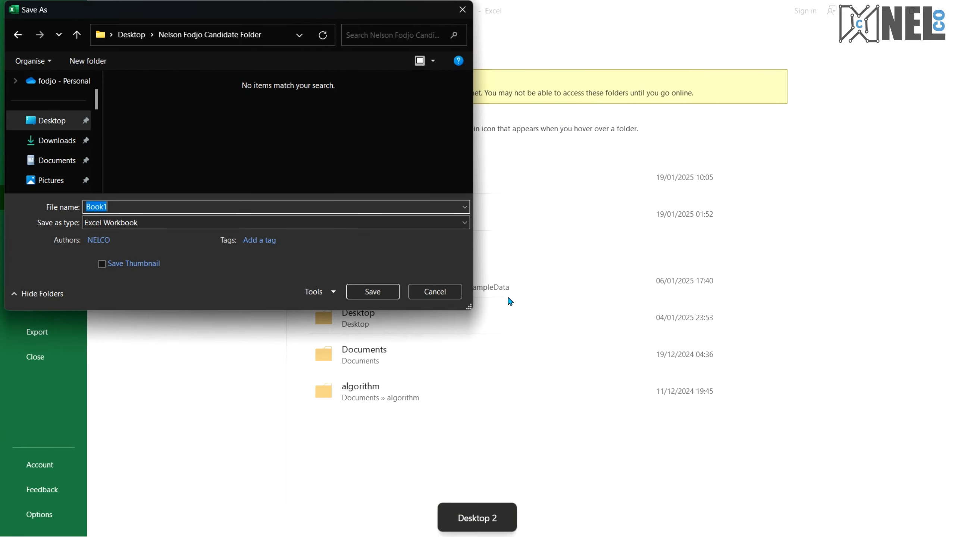
Name the workbook Tuition and save it in the candidate folder
type("Tuition")
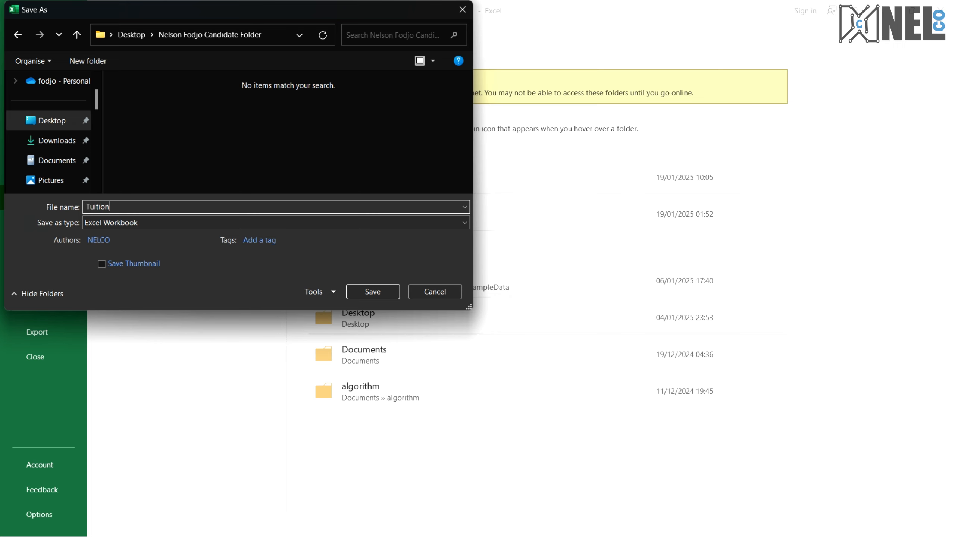
key("Return")
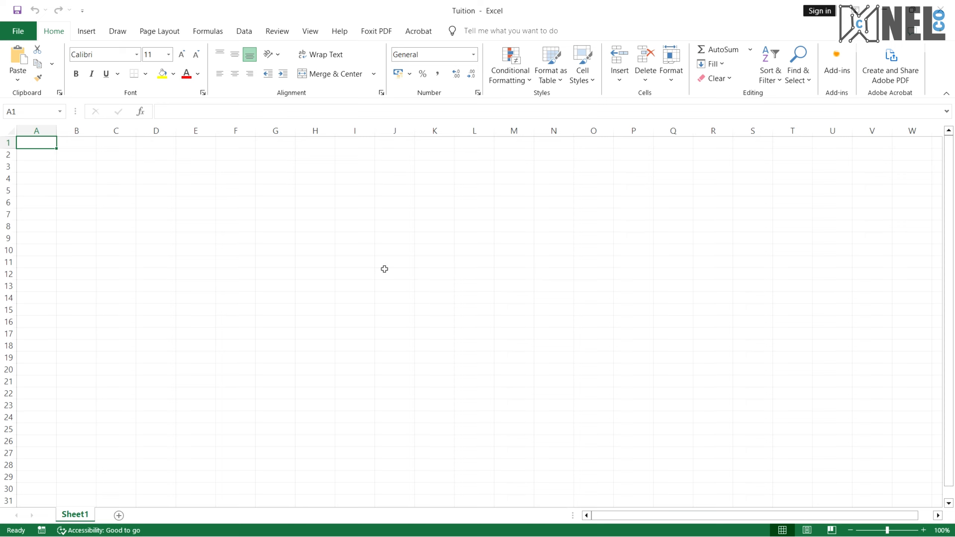
scroll(384, 269, "up", 4)
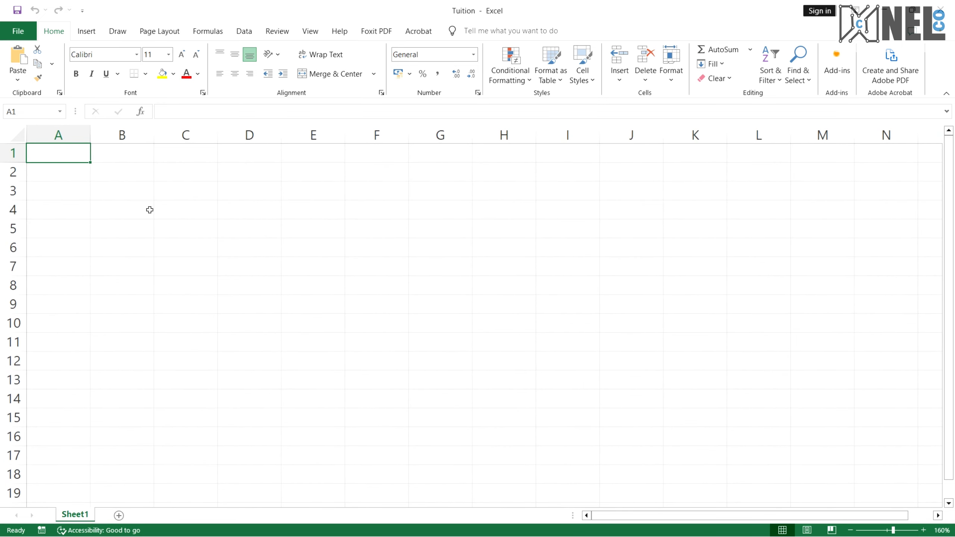
key("ctrl+super+Right")
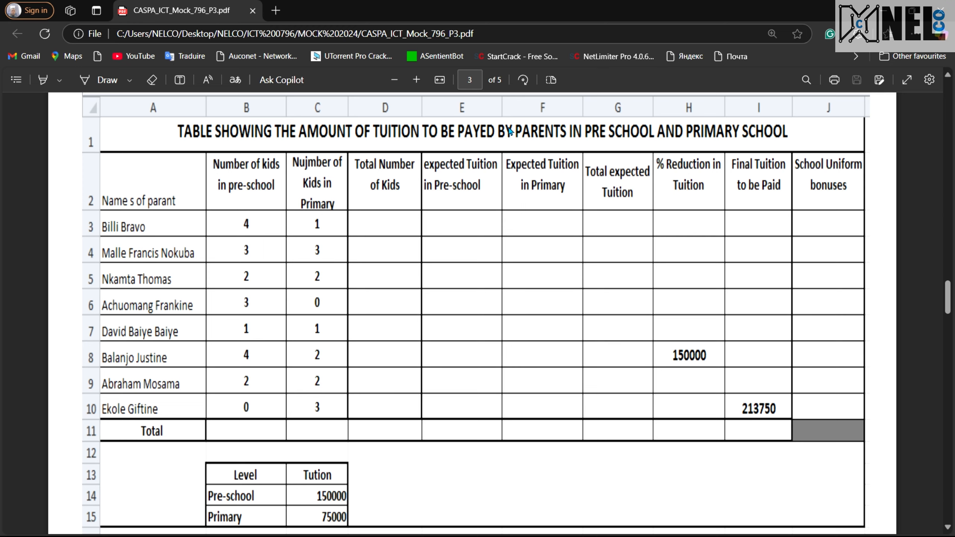
key("ctrl+super+Left")
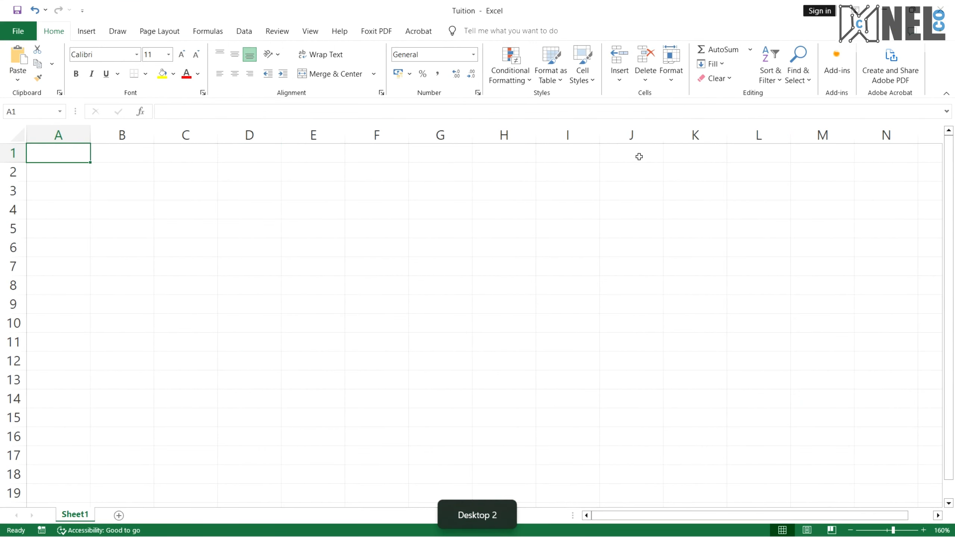
Merge and center cells A1 through J1 for the title and make row 2 taller
left_click(639, 156, "shift")
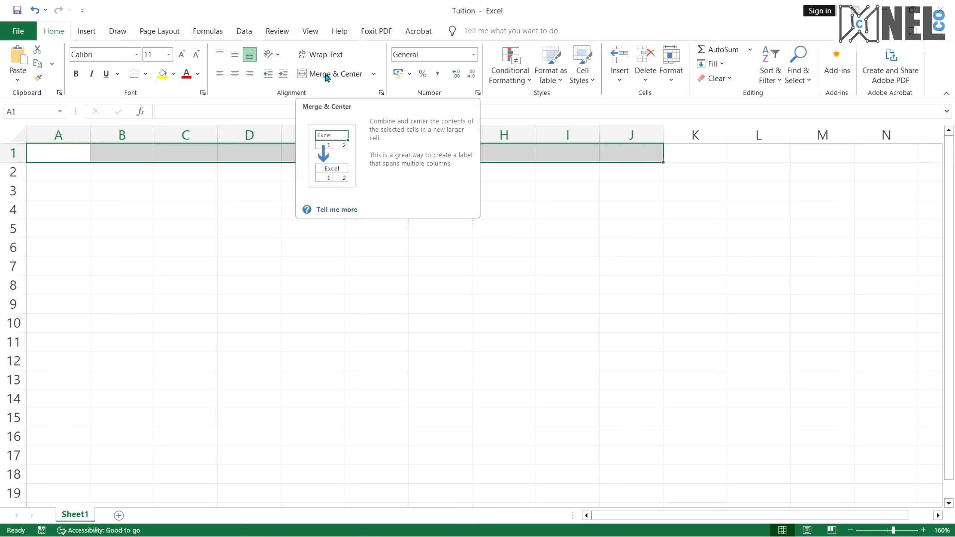
left_click(343, 77)
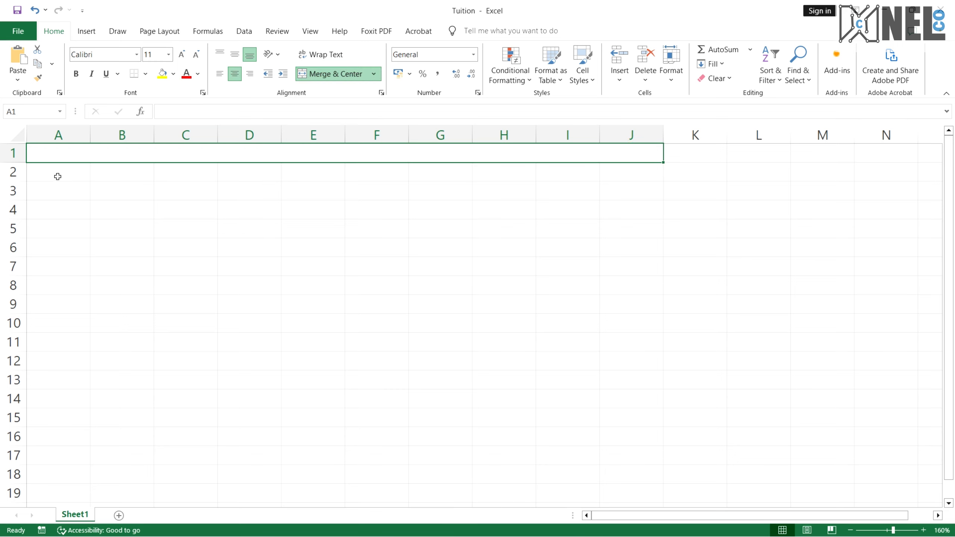
left_click(45, 174)
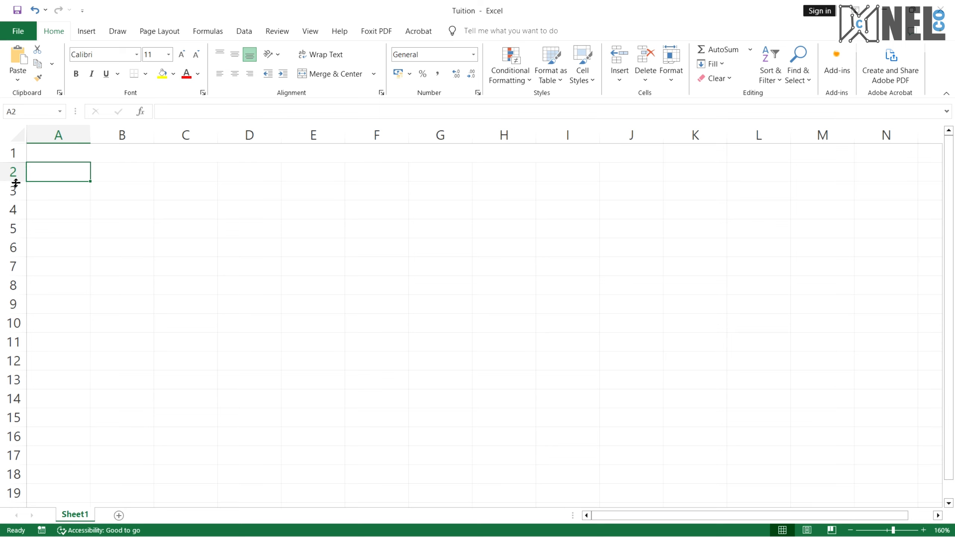
left_click_drag(15, 182, 17, 209)
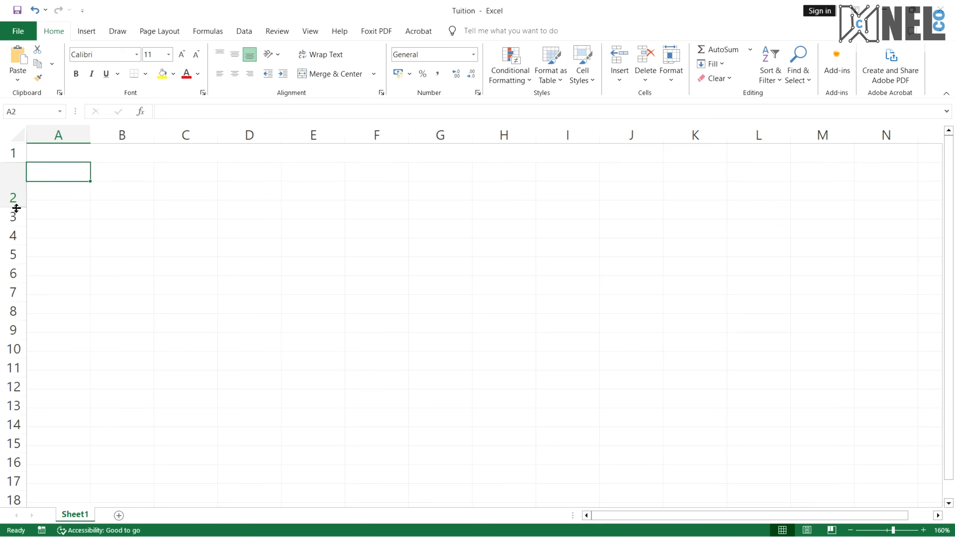
Widen column A and enter the heading Names of parent in cell A2
double_click(56, 175)
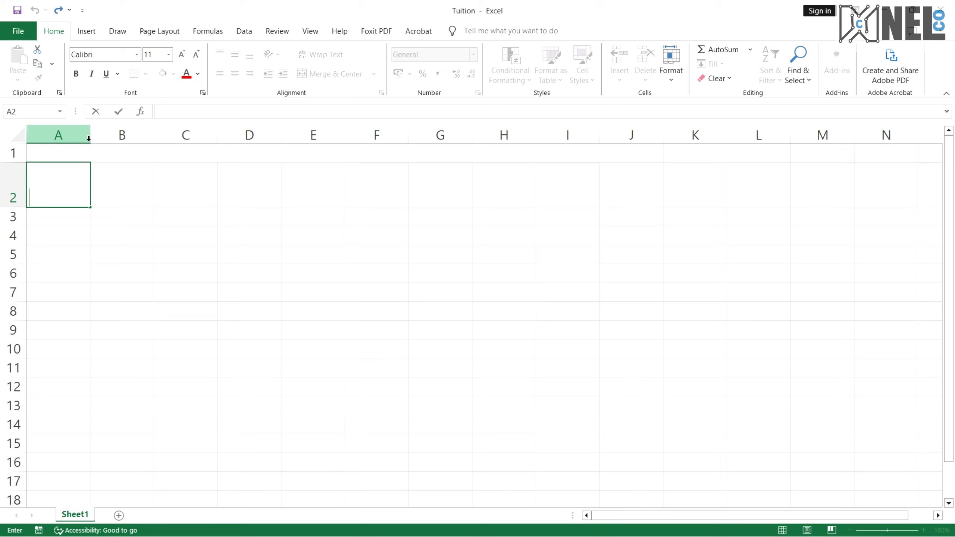
left_click(91, 177)
left_click(105, 178)
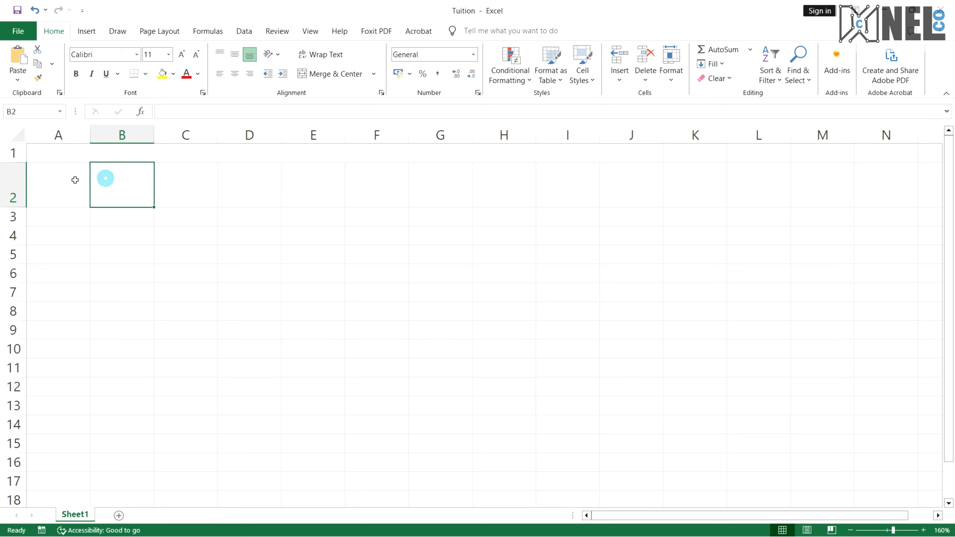
left_click(49, 180)
left_click_drag(92, 137, 131, 137)
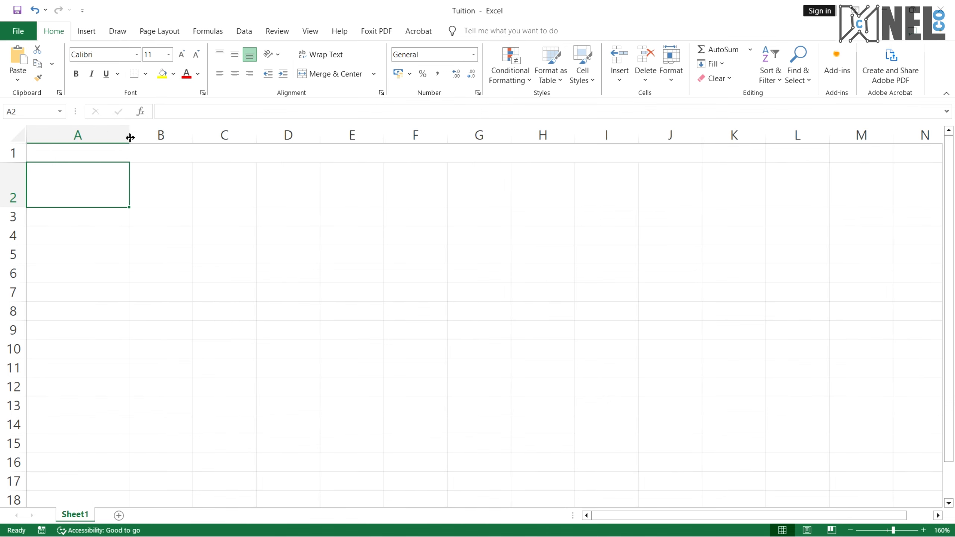
double_click(88, 196)
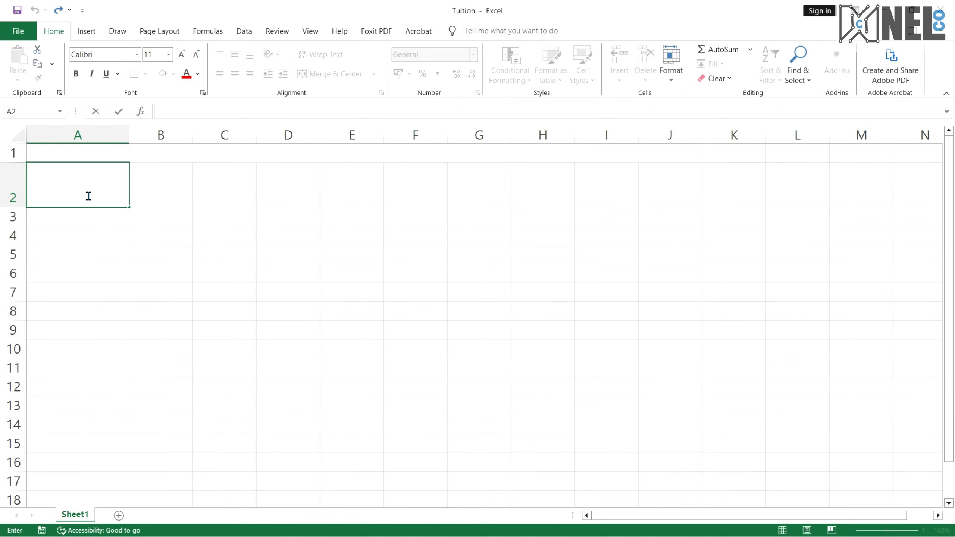
type("Names of parent")
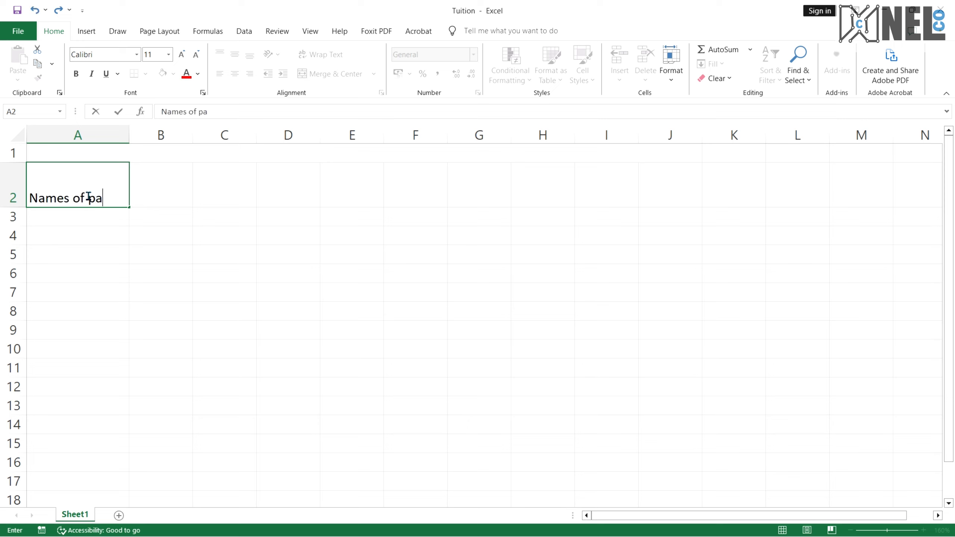
Widen column B and enter the heading Number of kids in pre-school in cell B2
left_click(159, 185)
left_click(161, 217)
left_click(163, 195)
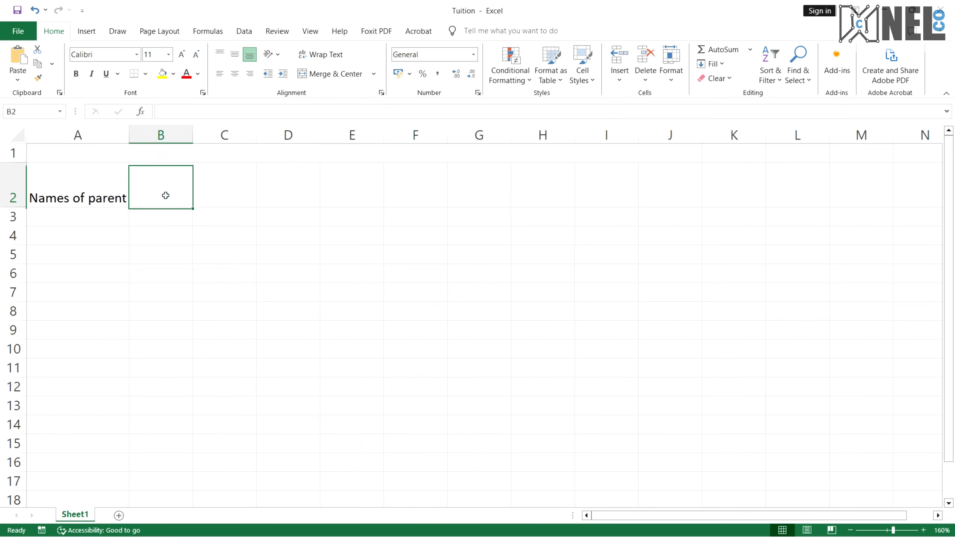
left_click_drag(130, 140, 139, 140)
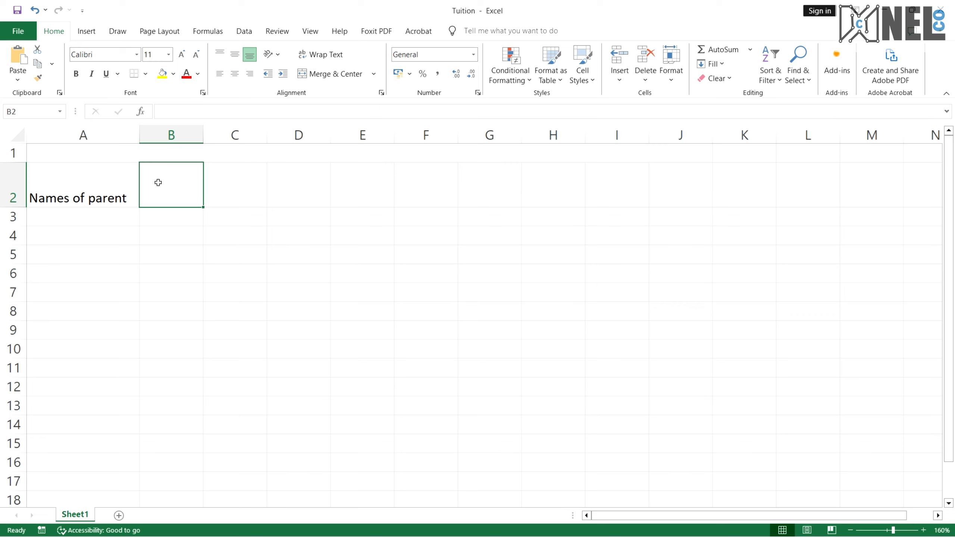
double_click(173, 200)
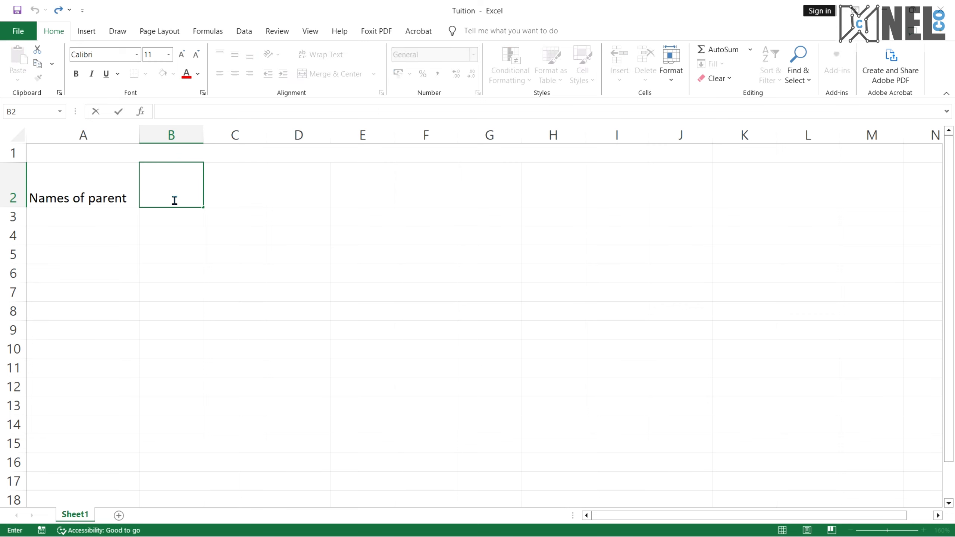
type("Number of k")
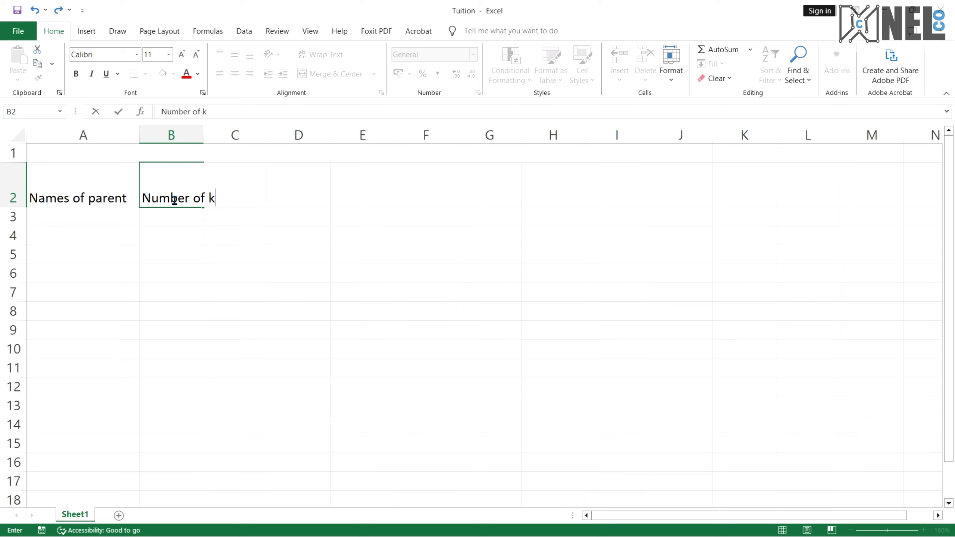
type("ida ")
type("in pre")
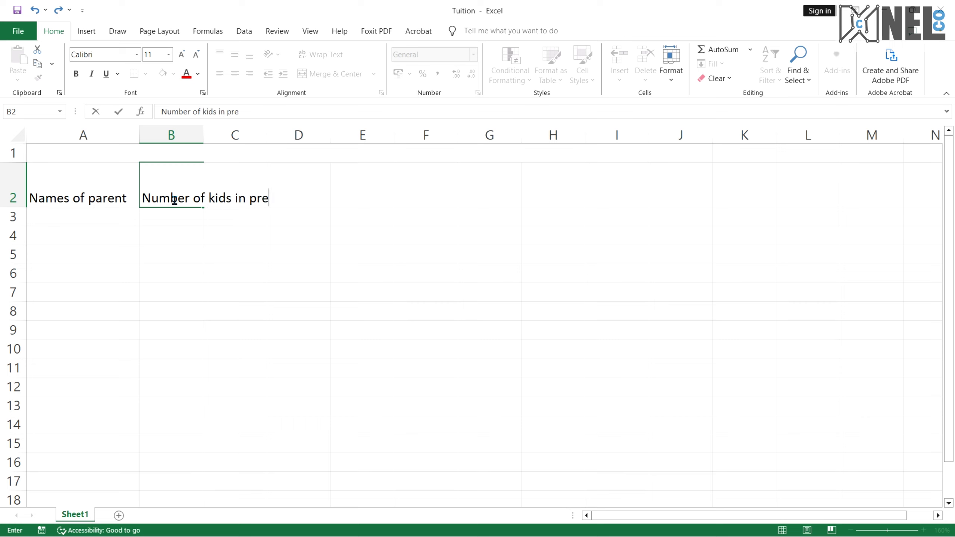
type("-school")
left_click(136, 241)
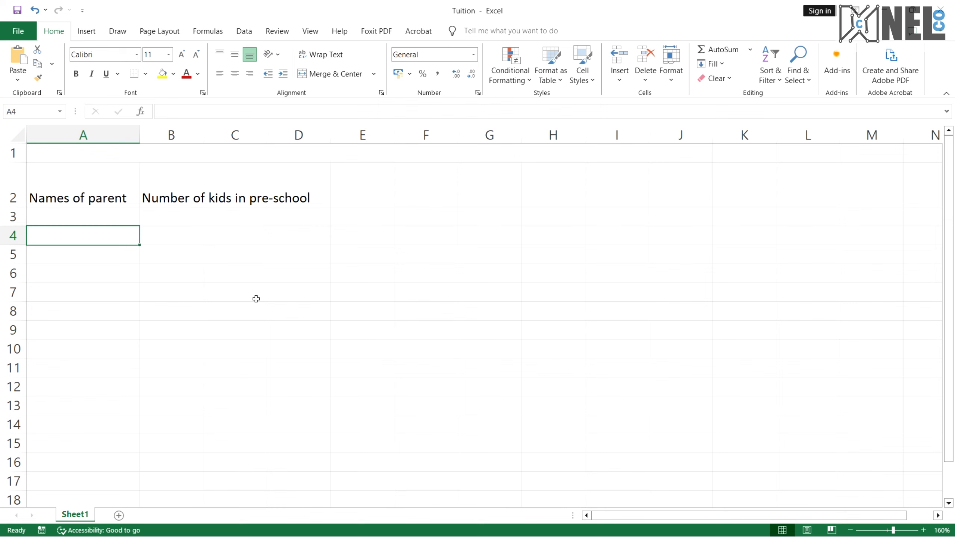
Switch to the reference PDF to check the table's column headings, then return to the workbook
left_click(175, 190)
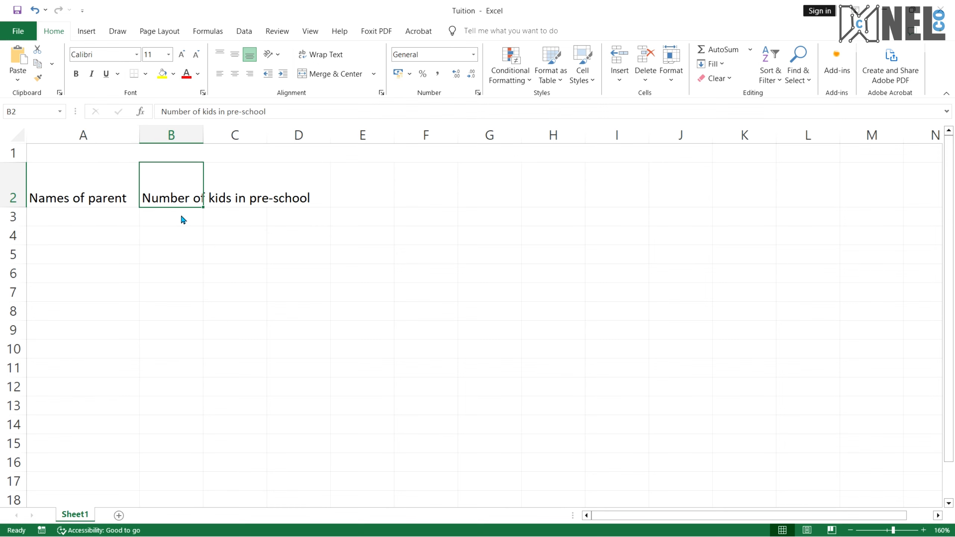
key("ctrl+super+Right")
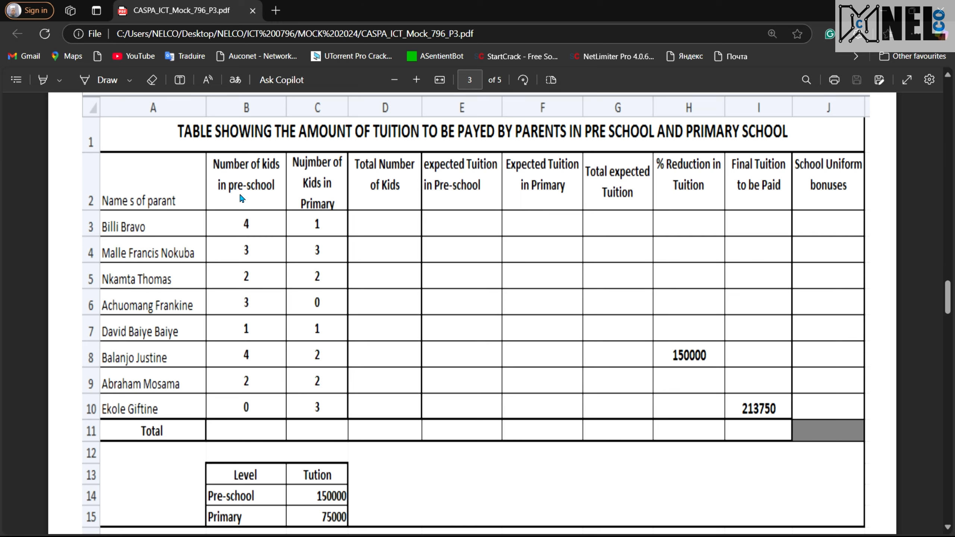
key("ctrl+super+Left")
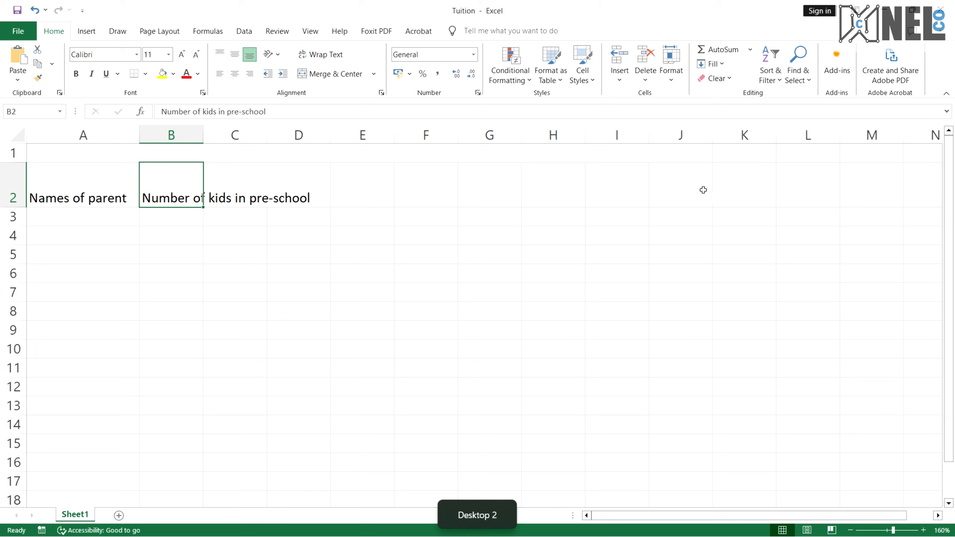
Turn on text wrapping for header cells B2 through J2 and widen column B so its heading fits on two lines
left_click(698, 191, "shift")
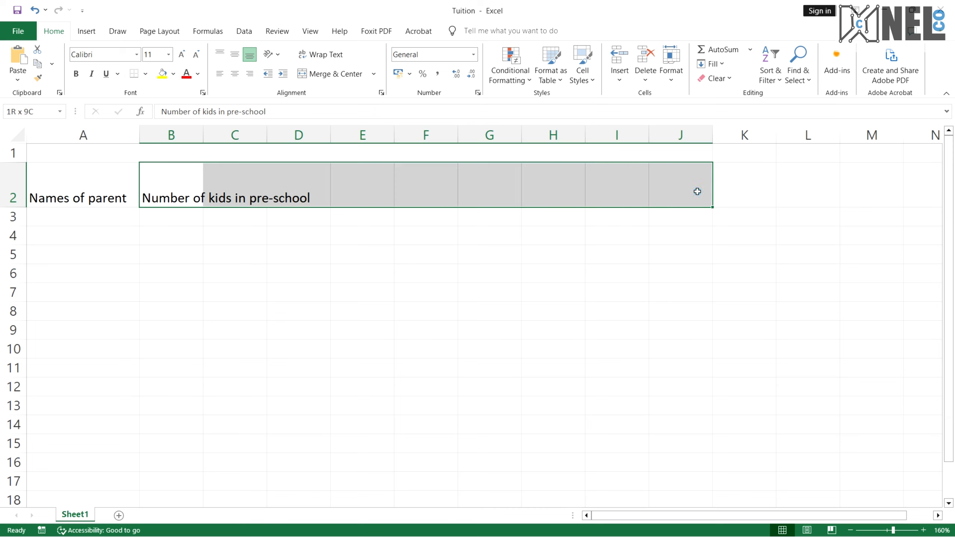
left_click(424, 271)
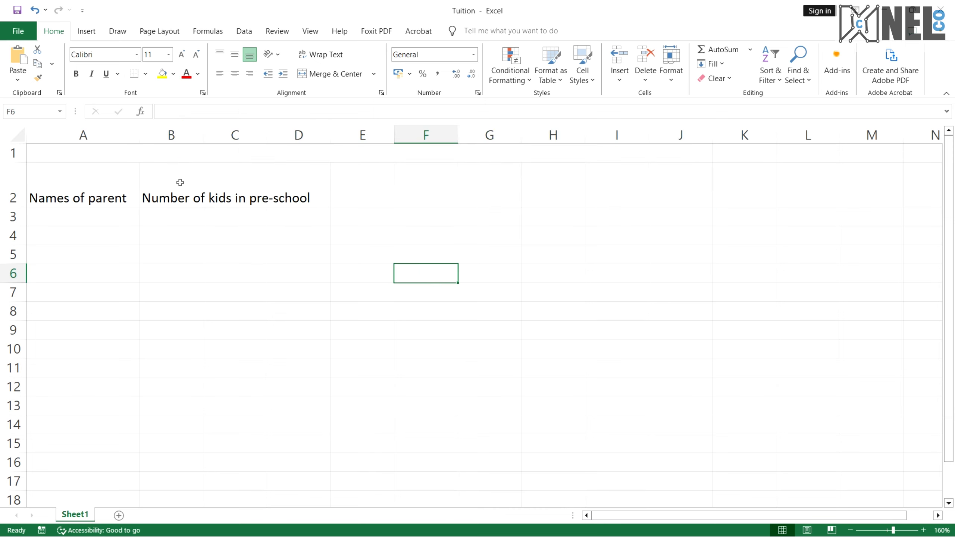
left_click_drag(179, 184, 682, 178)
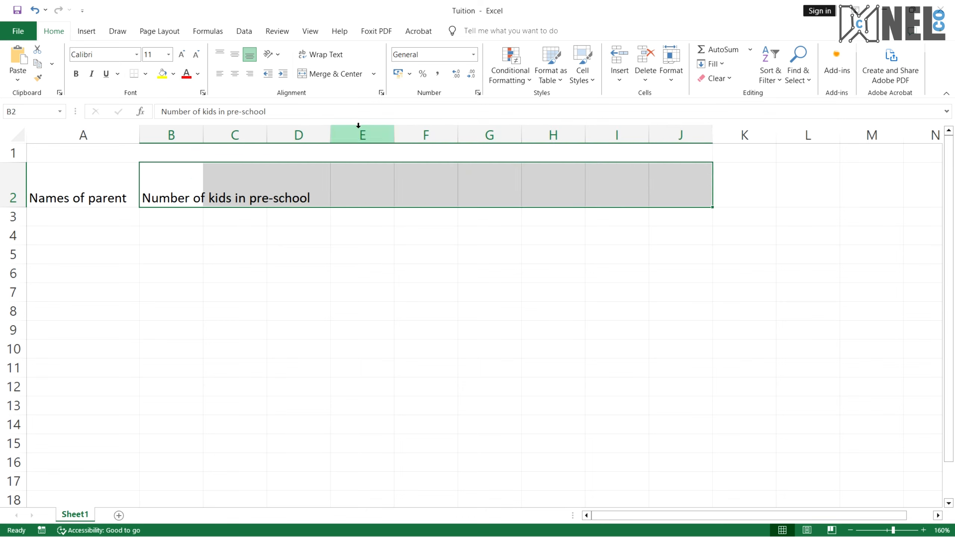
left_click(326, 56)
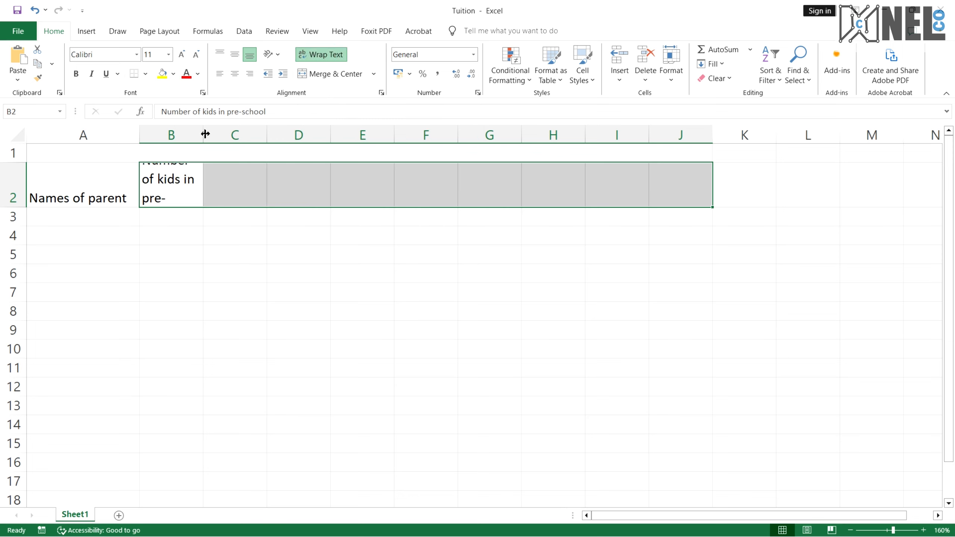
left_click_drag(204, 133, 240, 134)
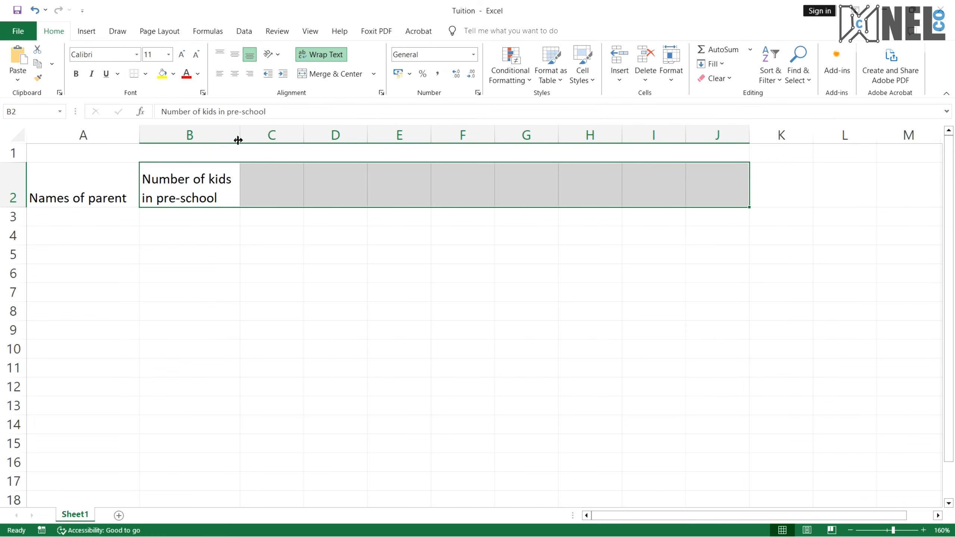
left_click_drag(236, 139, 232, 139)
Enter the heading Number of kids in Primary in cell C2
left_click(255, 175)
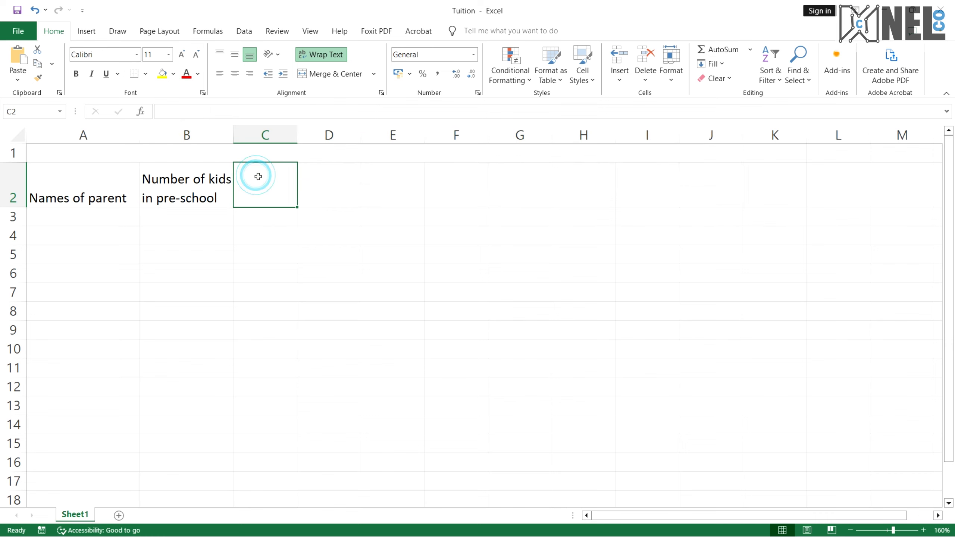
double_click(263, 180)
type("Numb")
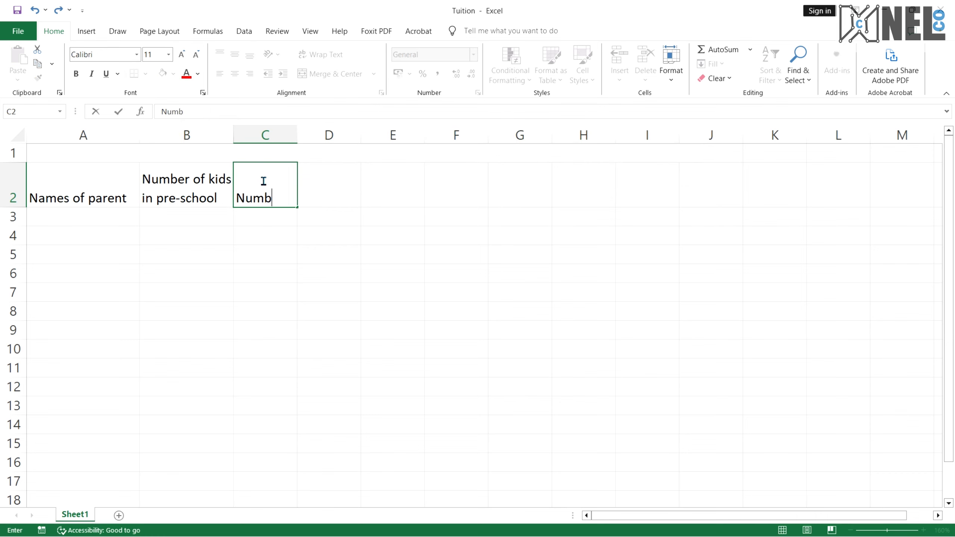
type("er of ki")
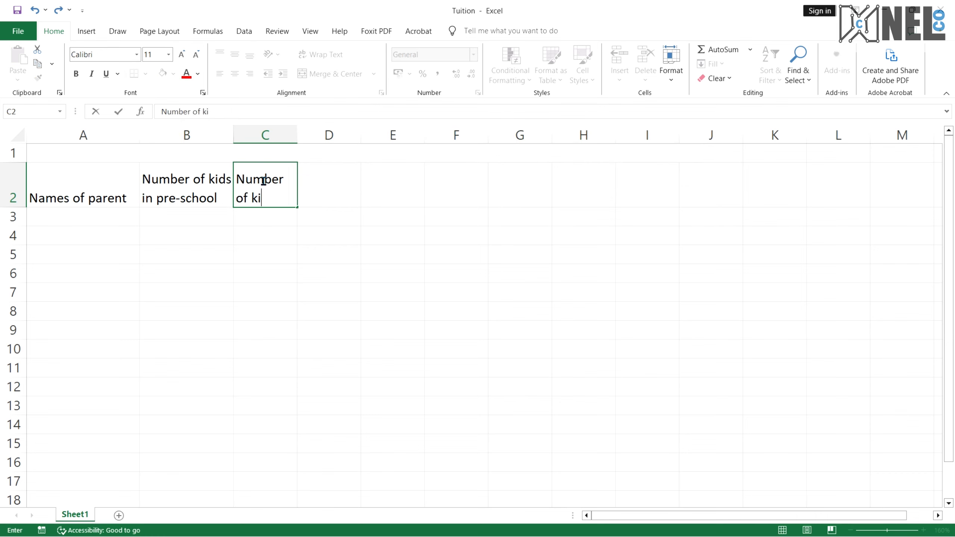
type("ds in Prima")
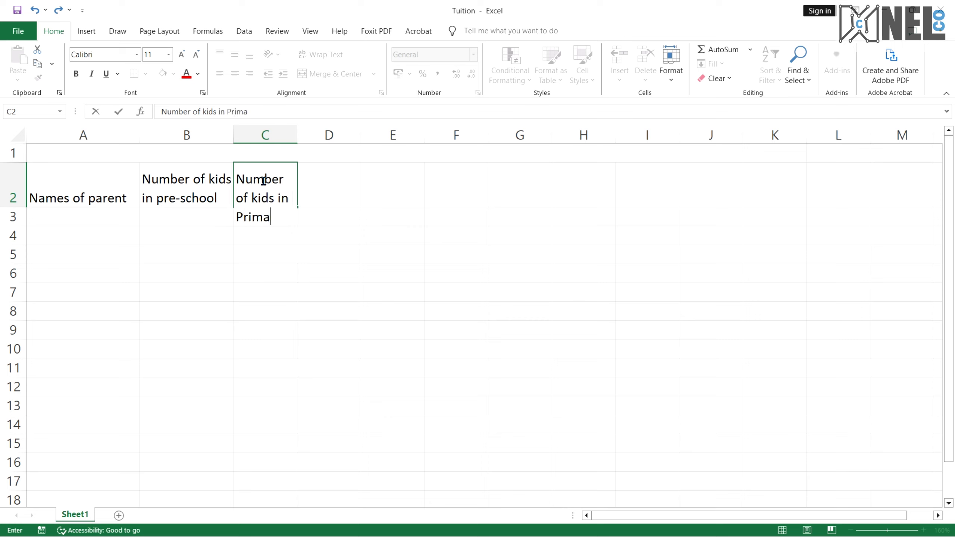
type("ry")
left_click(336, 194)
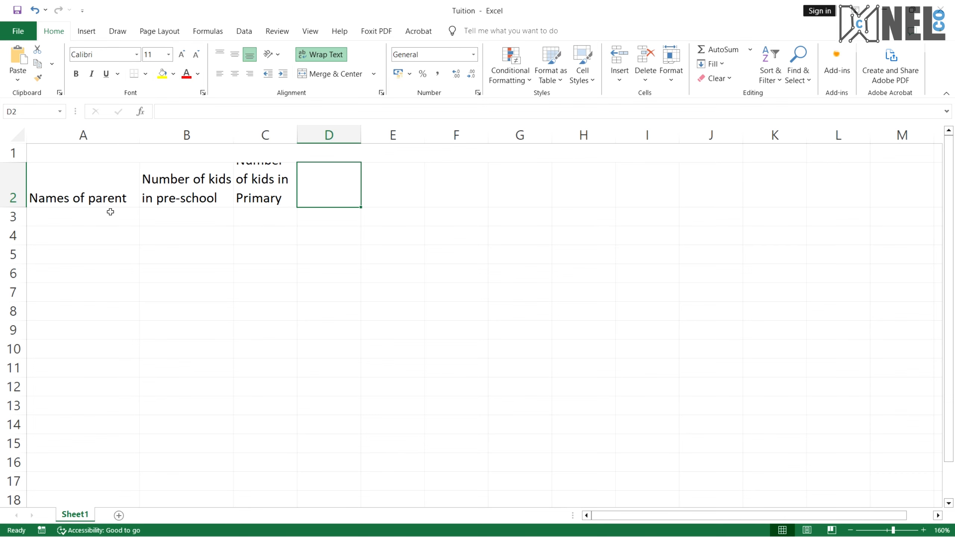
Widen column C and make row 2 slightly taller
left_click_drag(297, 135, 343, 134)
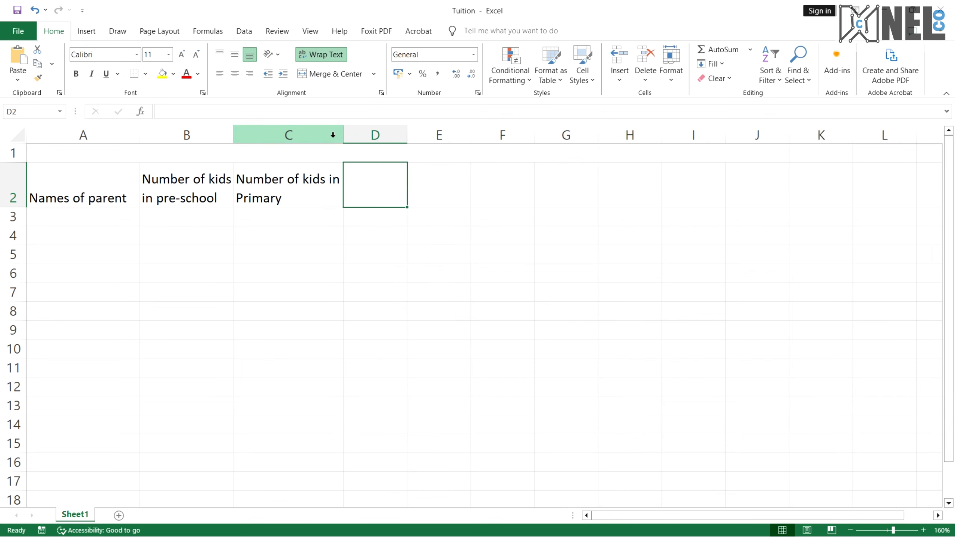
left_click_drag(10, 207, 10, 222)
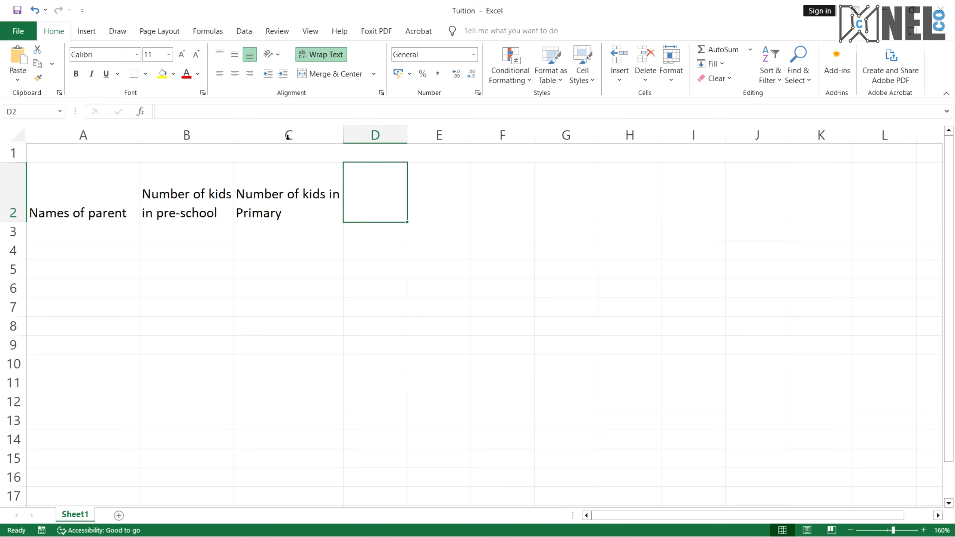
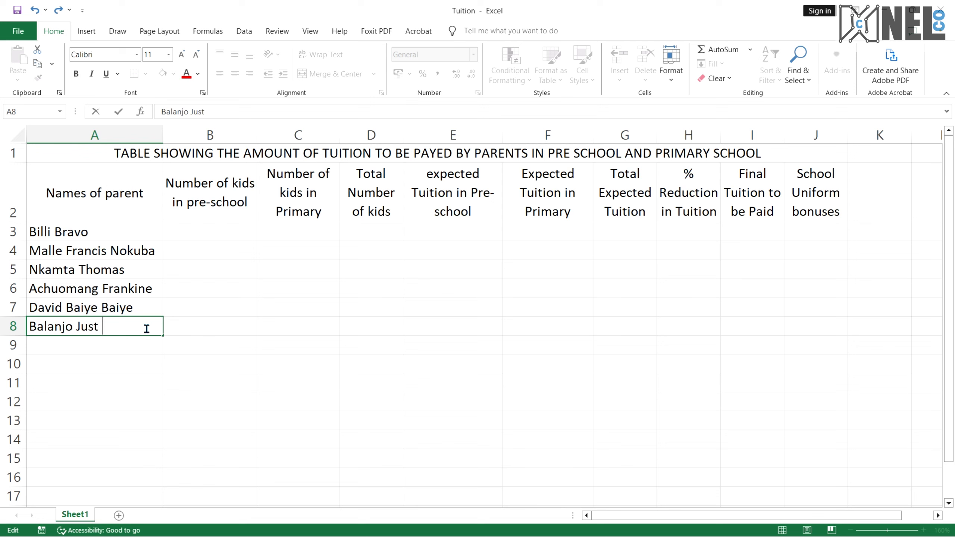
Finish entering the remaining parent names in cells A8 to A10 and add the label Total in A11
key("Return")
type("A")
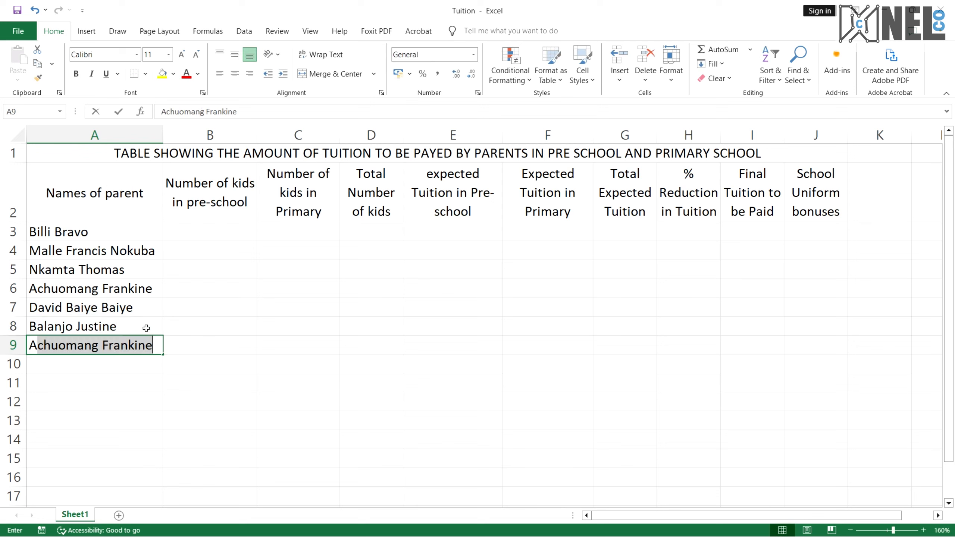
type("braham ")
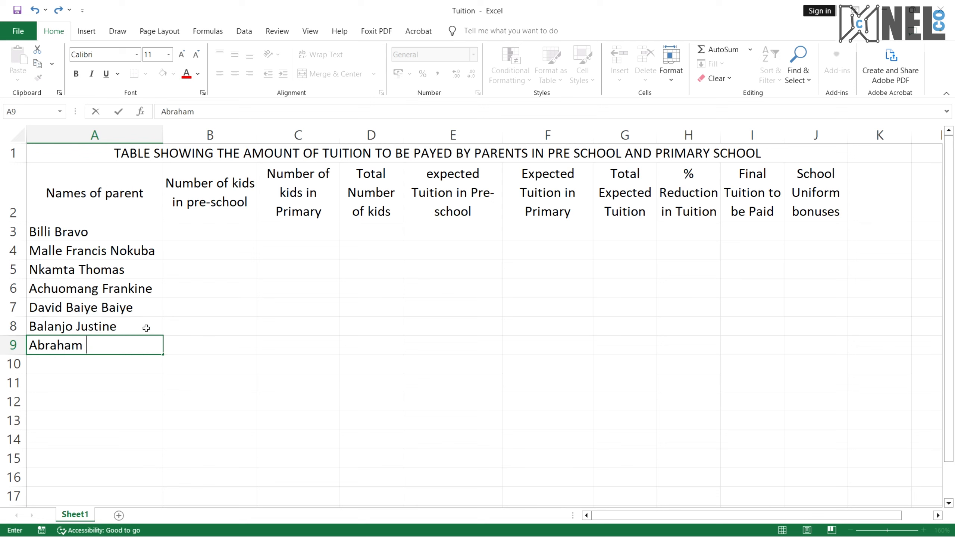
type("Mosama")
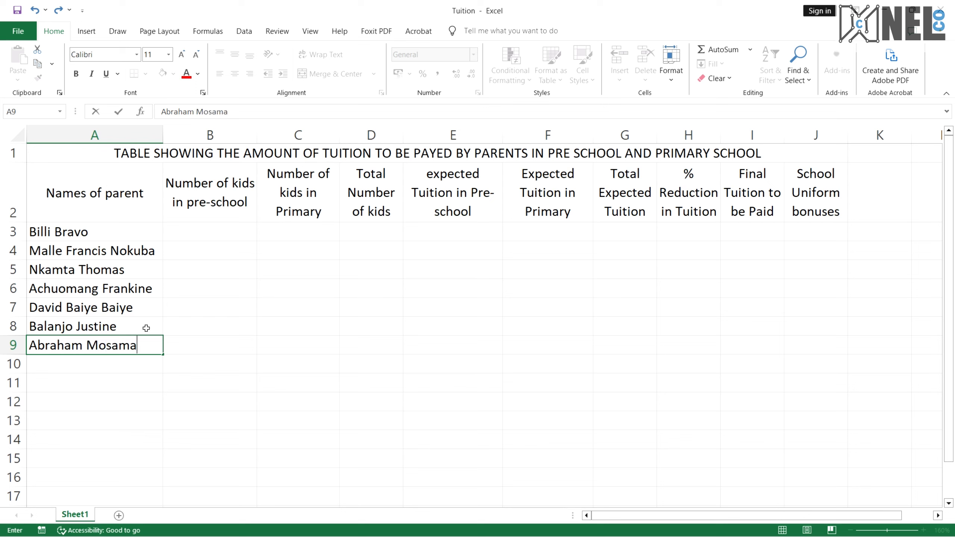
key("Return")
type("Eko")
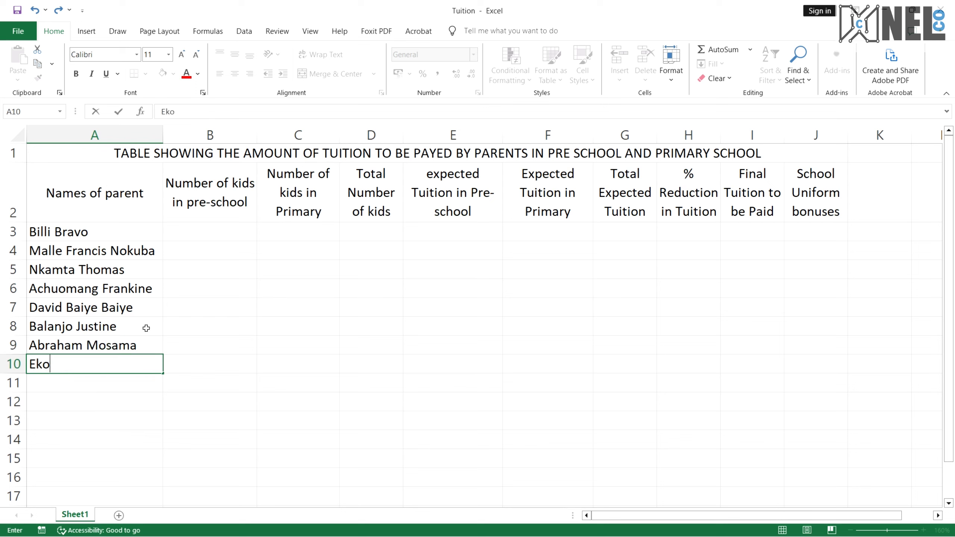
type("le Giftine")
key("Return")
type("Total")
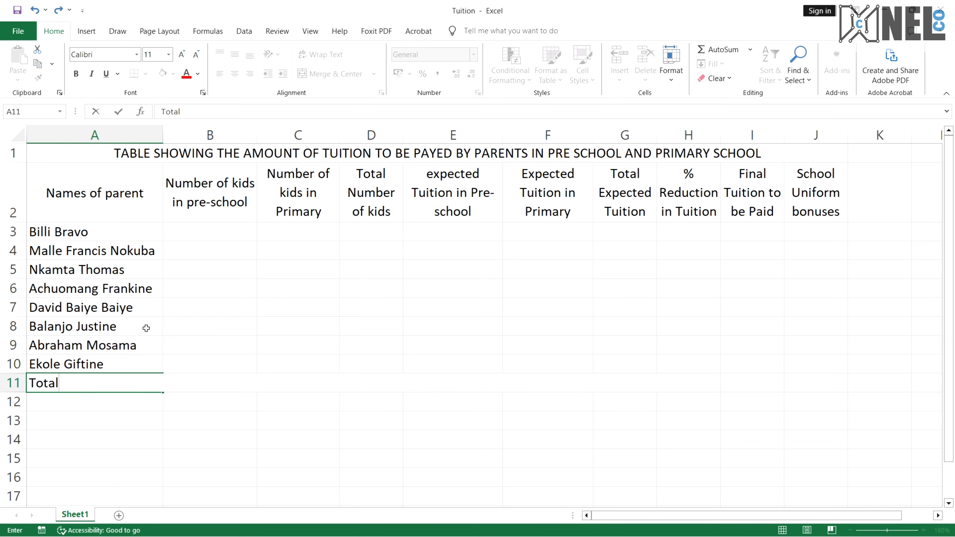
left_click(193, 420)
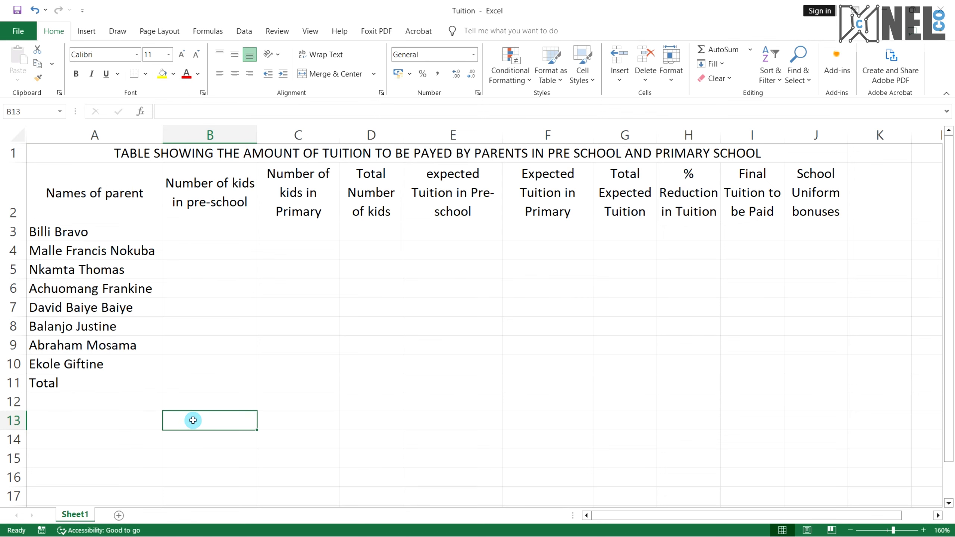
Check the reference PDF's lookup table, then enter Level, Pre-school and Primary in cells B13 to B15
scroll(230, 418, "down", 2)
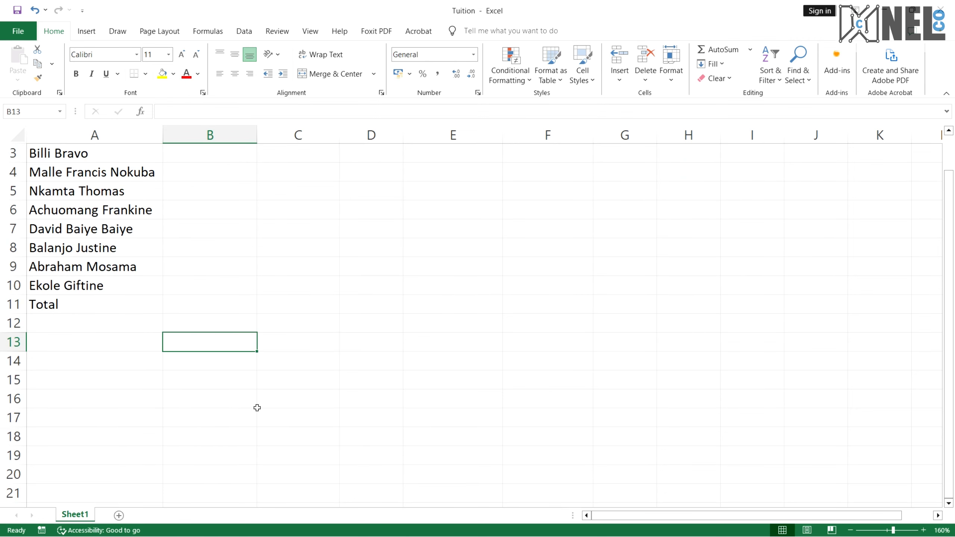
key("ctrl+super+Right")
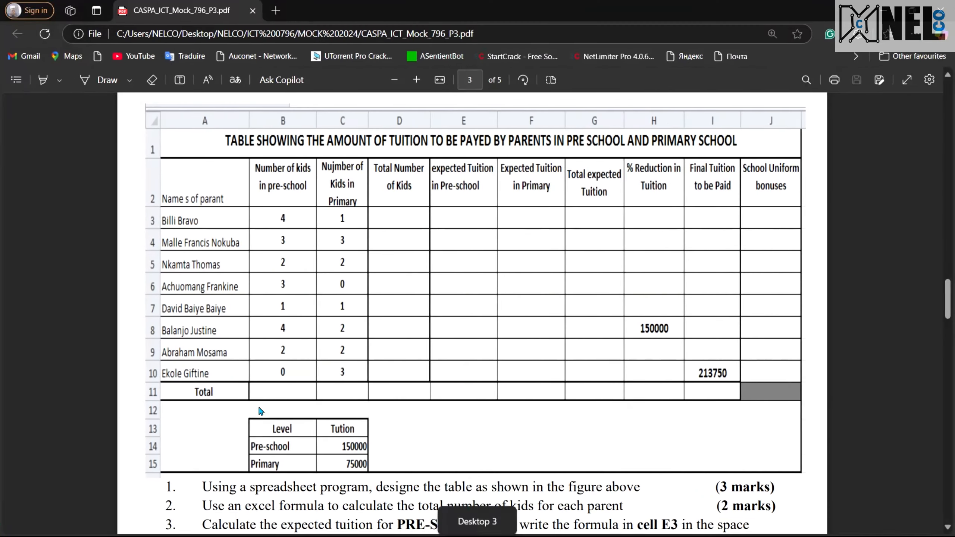
scroll(284, 404, "down", 1)
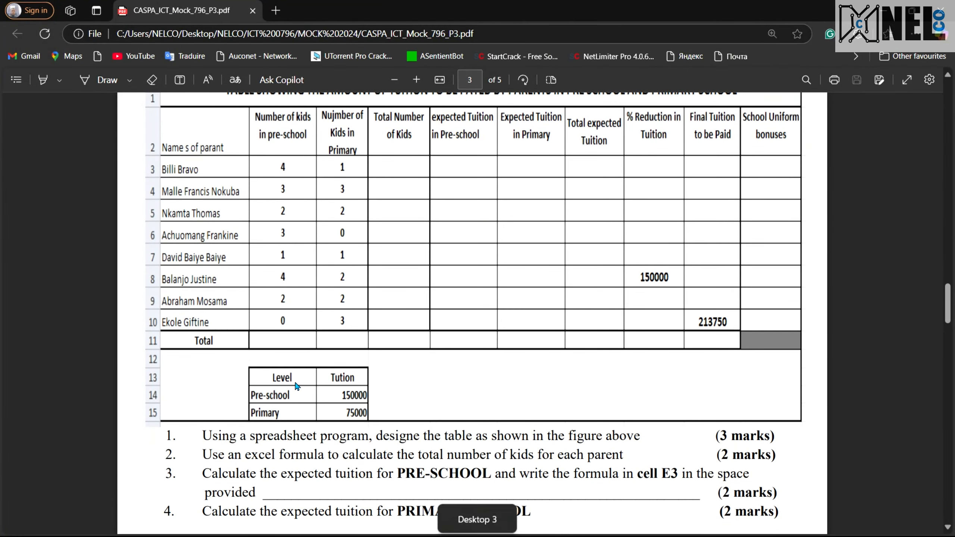
scroll(290, 233, "up", 1)
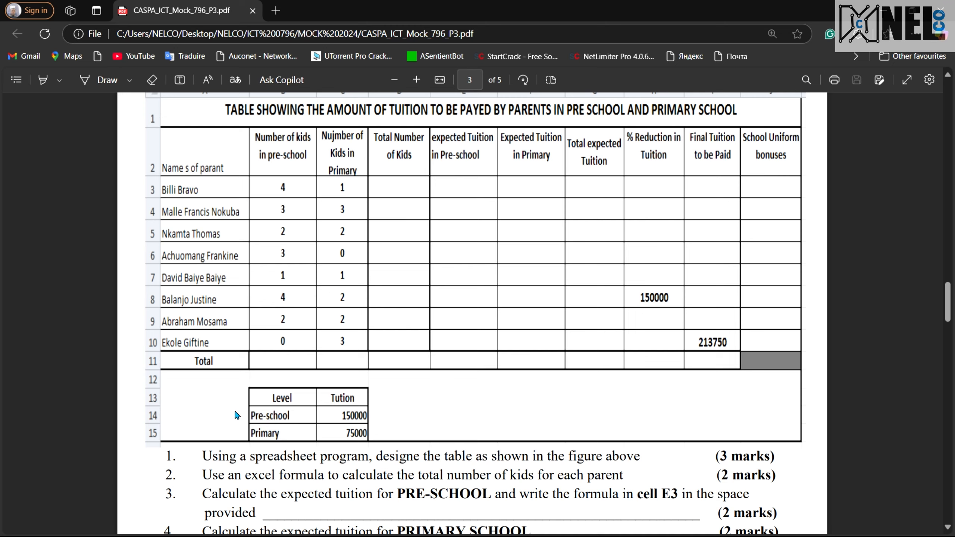
key("ctrl+super+Left")
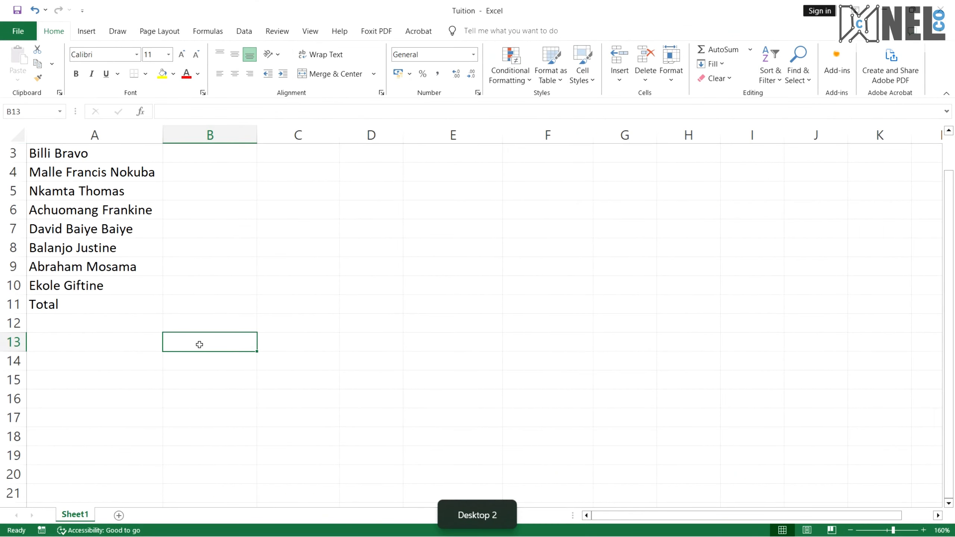
type("Level")
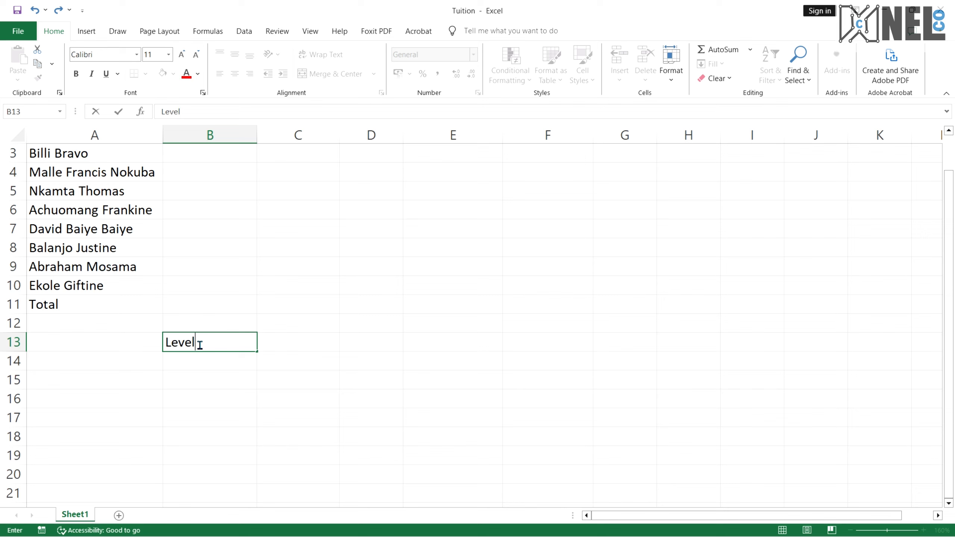
key("Return")
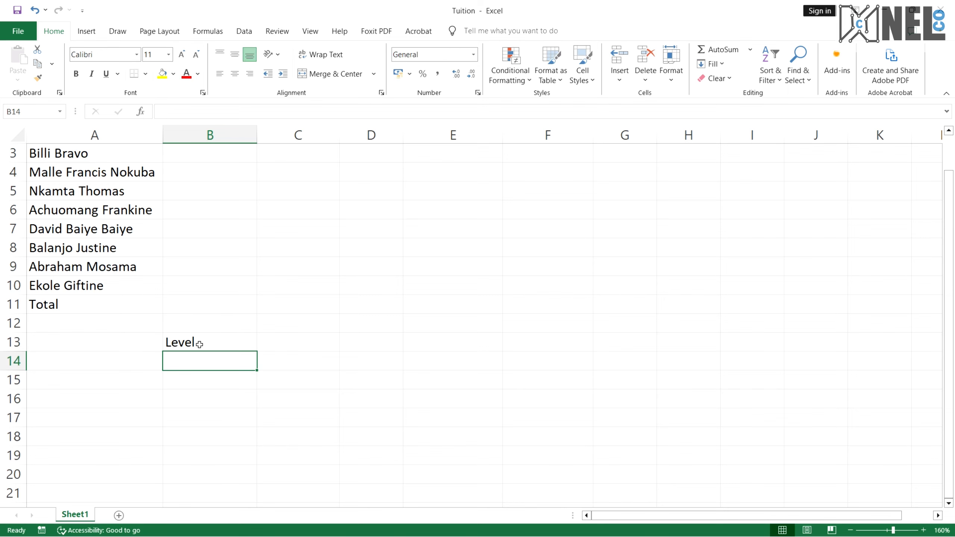
type("Pre-scho")
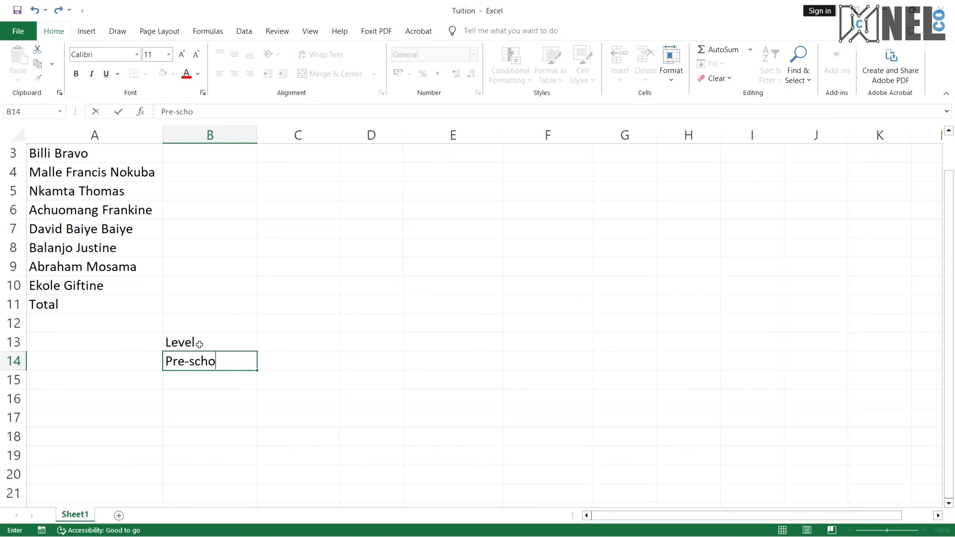
type("ol")
key("Return")
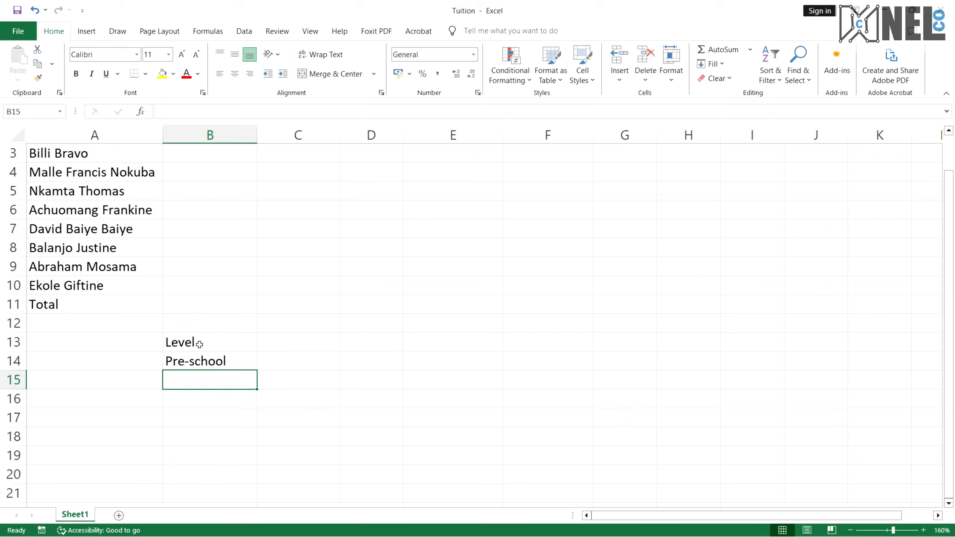
type("Primary")
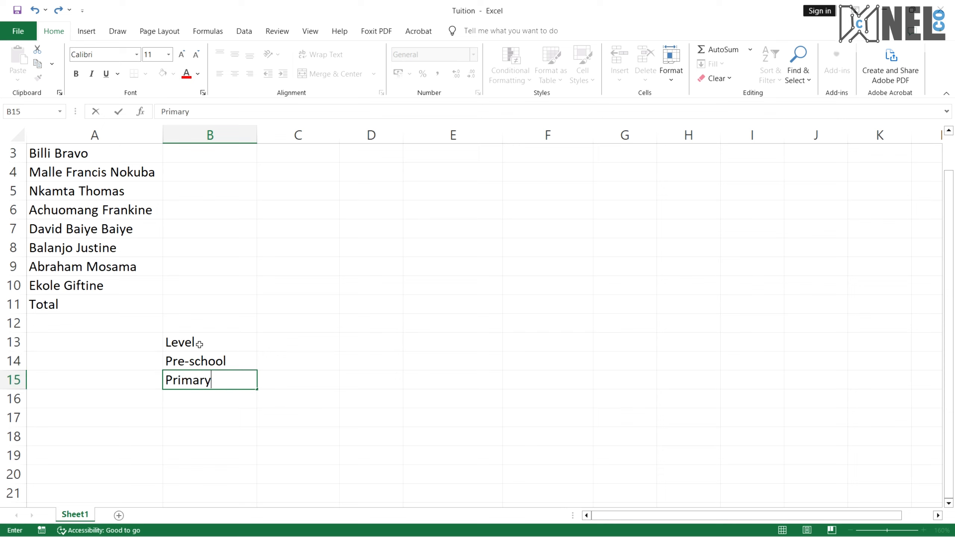
Add the heading Tuition in C13 with 150000 for Pre-school and 75000 for Primary below it
key("Tab")
key("Up")
key("Up")
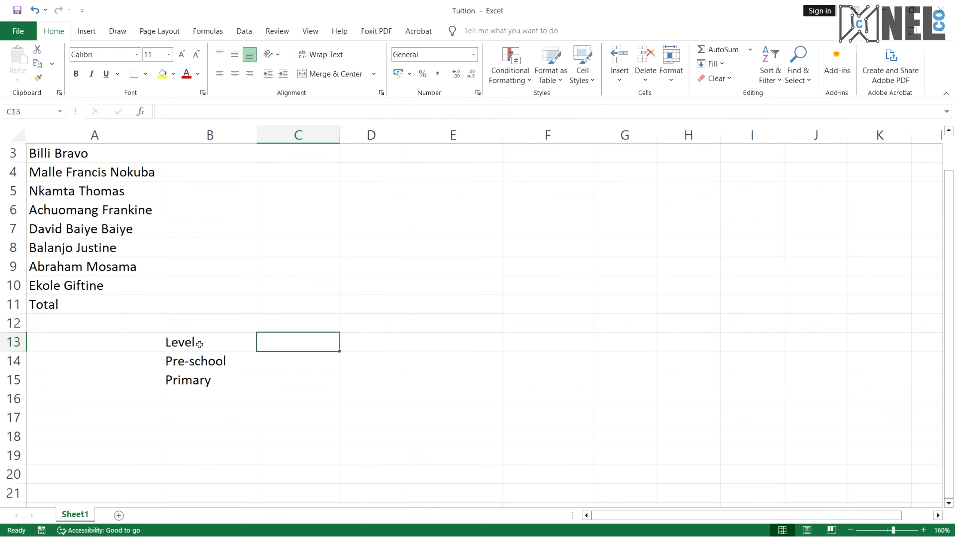
type("Tuition")
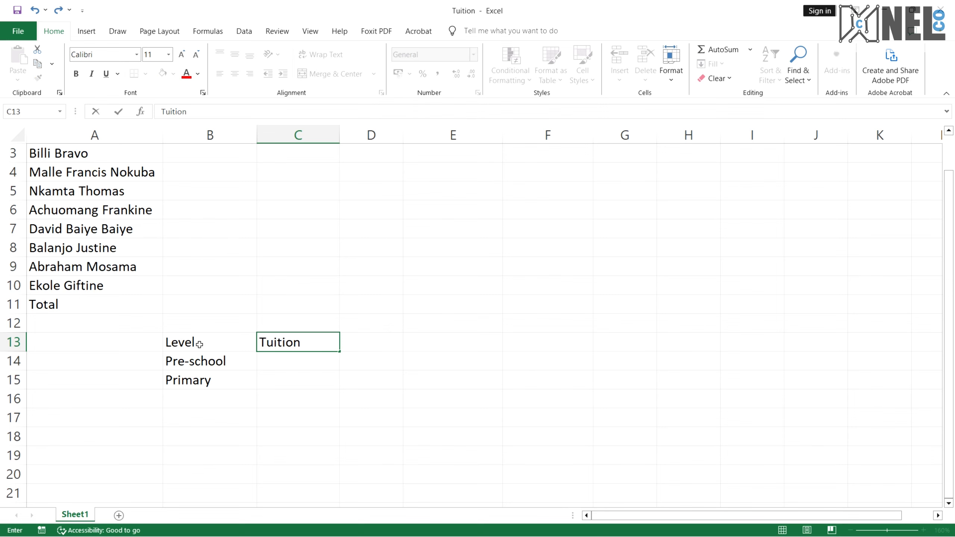
key("Return")
key("ctrl+super+Right")
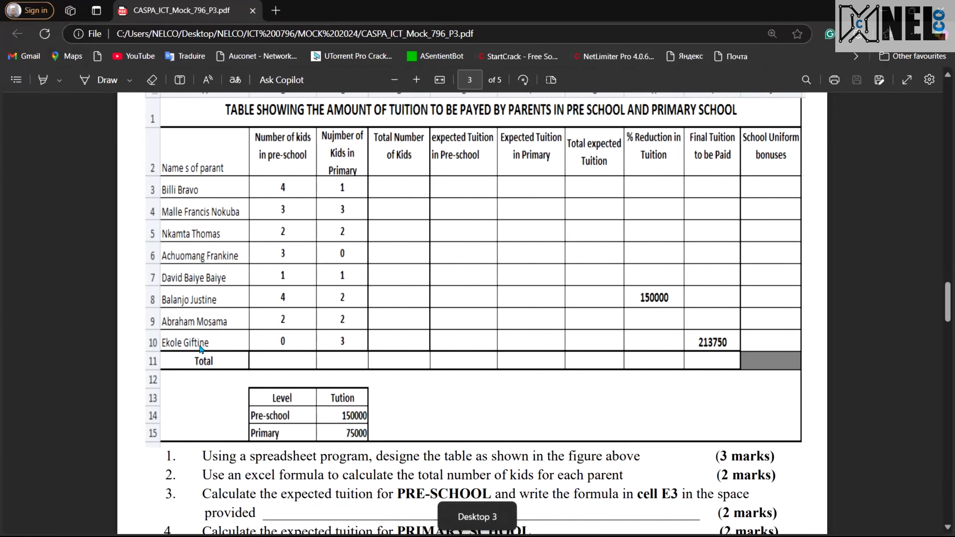
scroll(374, 383, "down", 3)
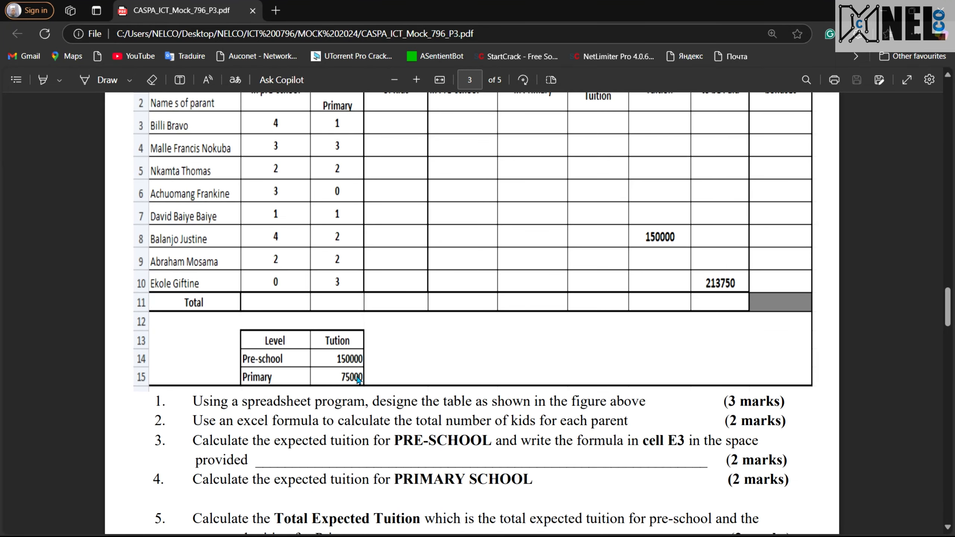
key("ctrl+super+Left")
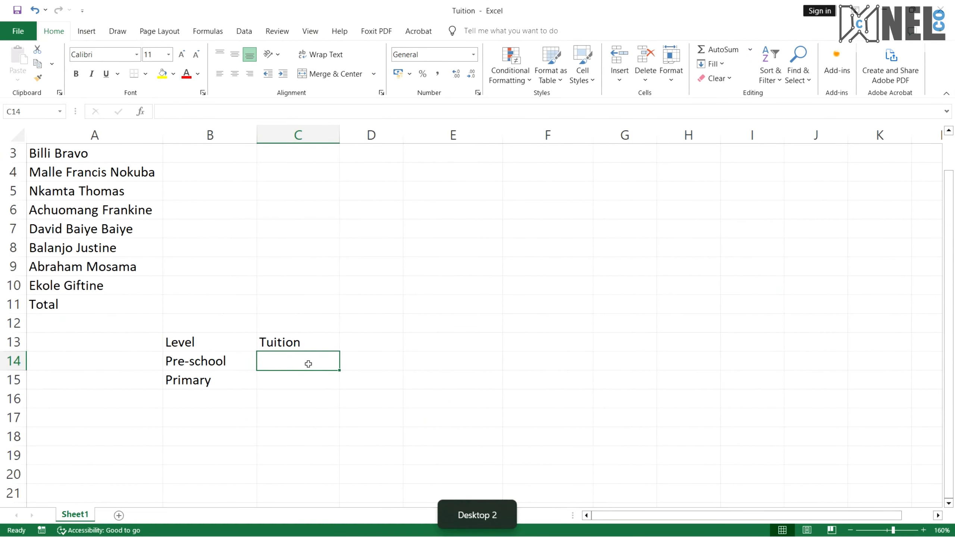
type("150000")
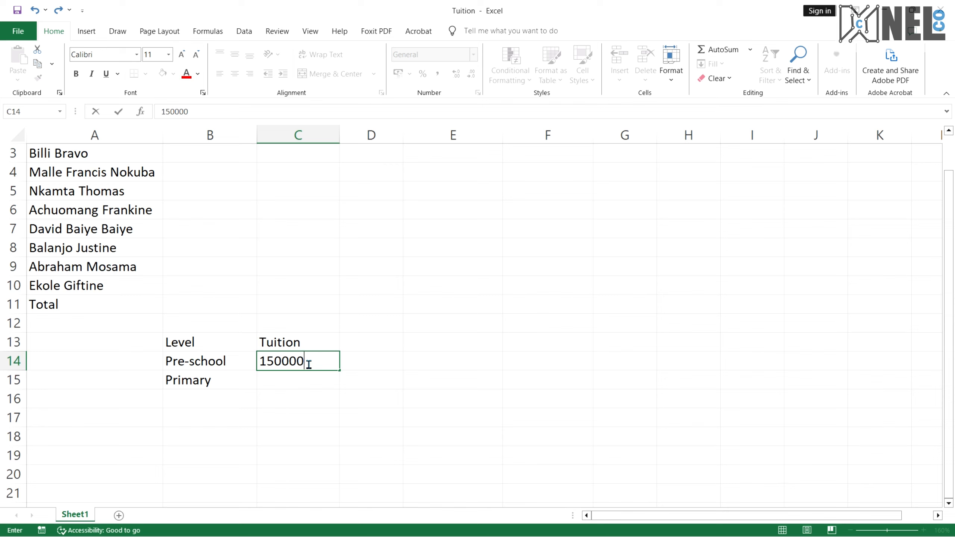
key("ctrl+Return")
key("Return")
type("75000")
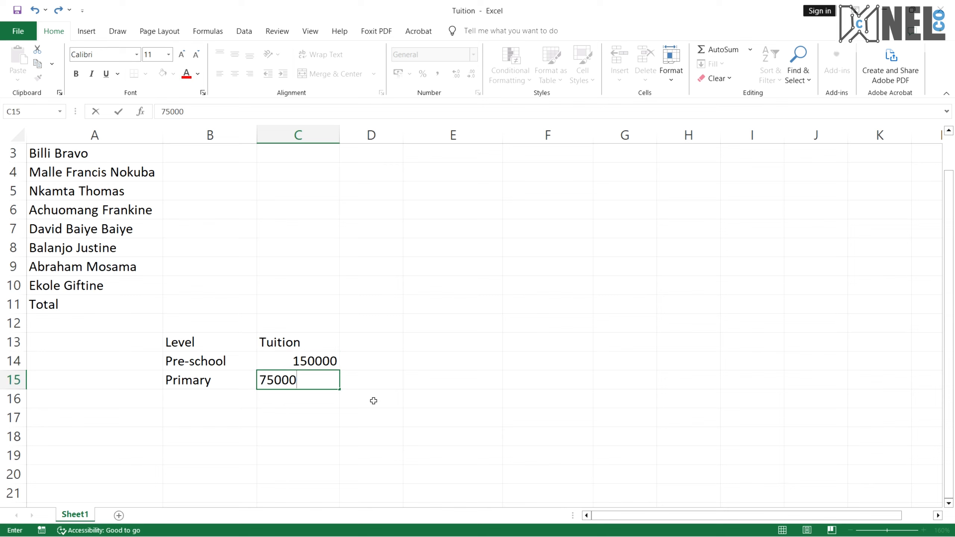
key("ctrl+super+Right")
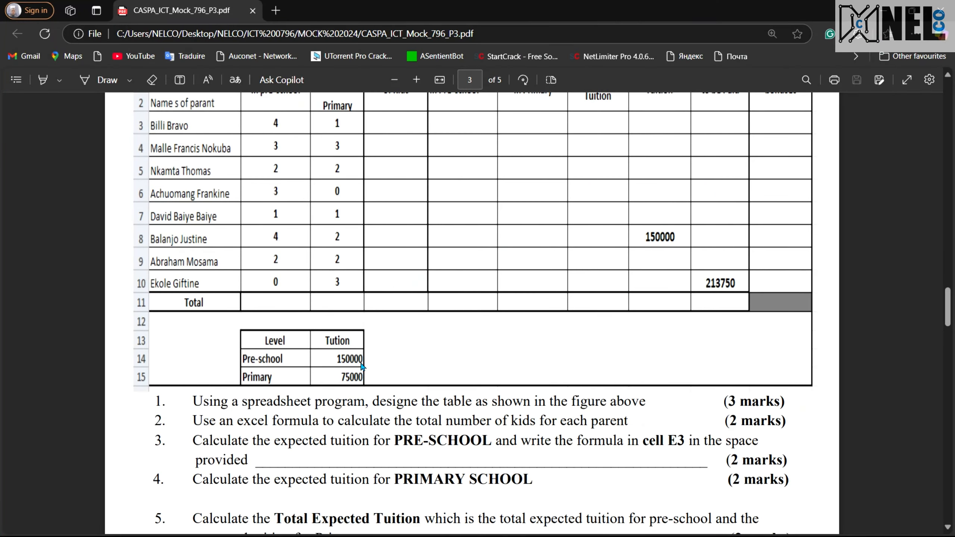
key("ctrl+super+Left")
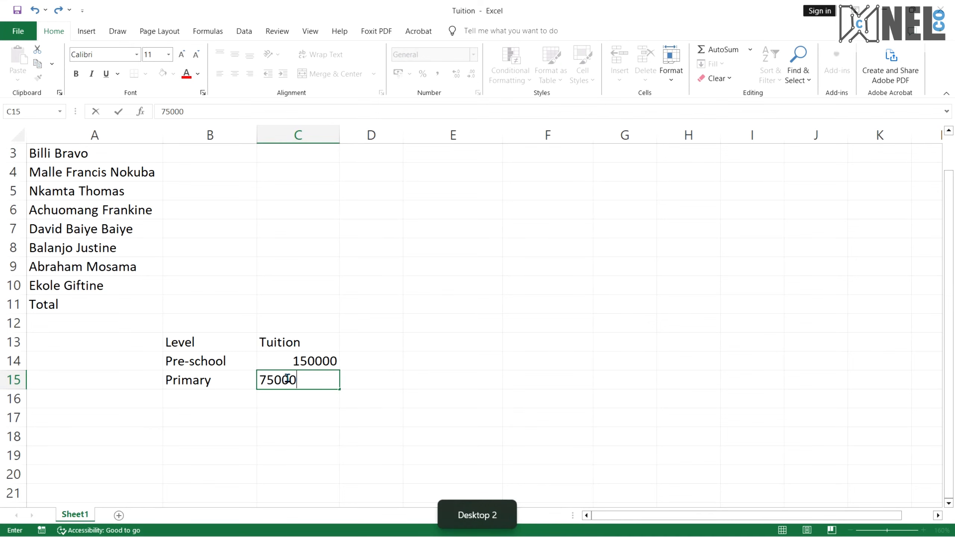
Enter the pre-school kid counts 4, 3, 2, 3, 1, 4, 2 and 0 in cells B3 through B10
scroll(340, 356, "up", 1)
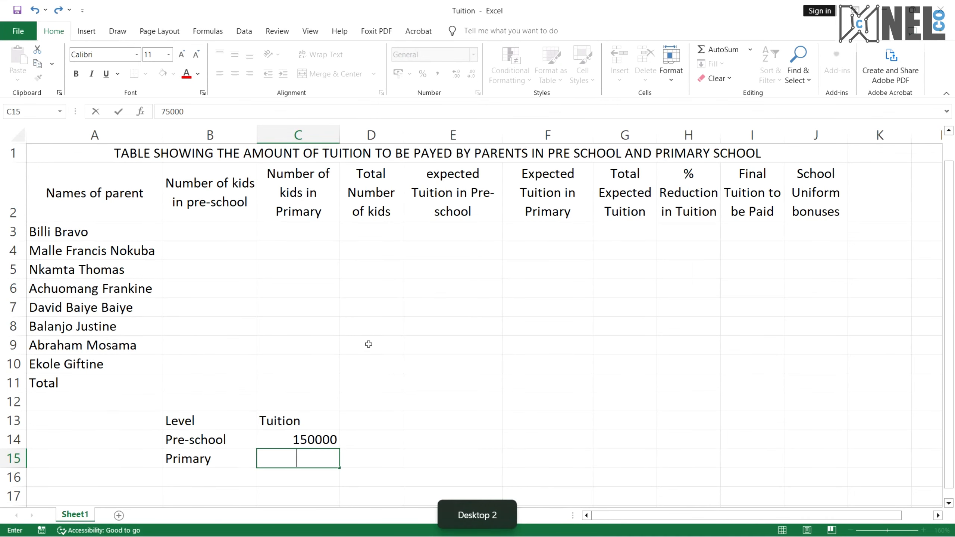
left_click(207, 228)
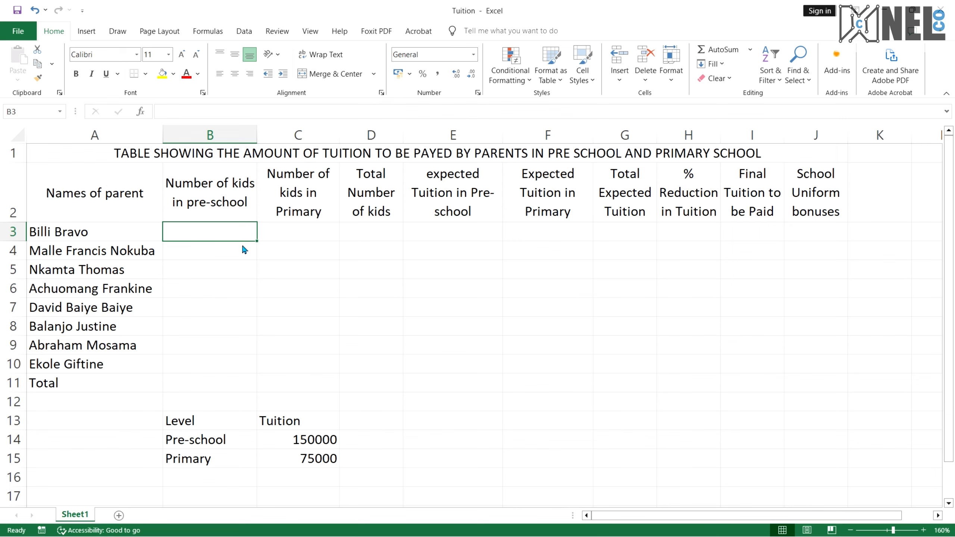
key("ctrl+super+Right")
scroll(295, 193, "up", 2)
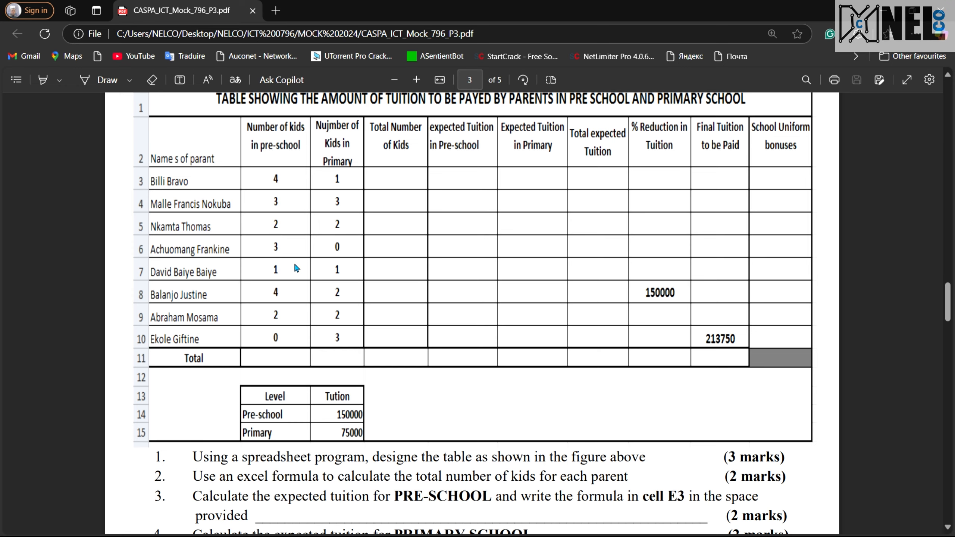
key("ctrl+super+Left")
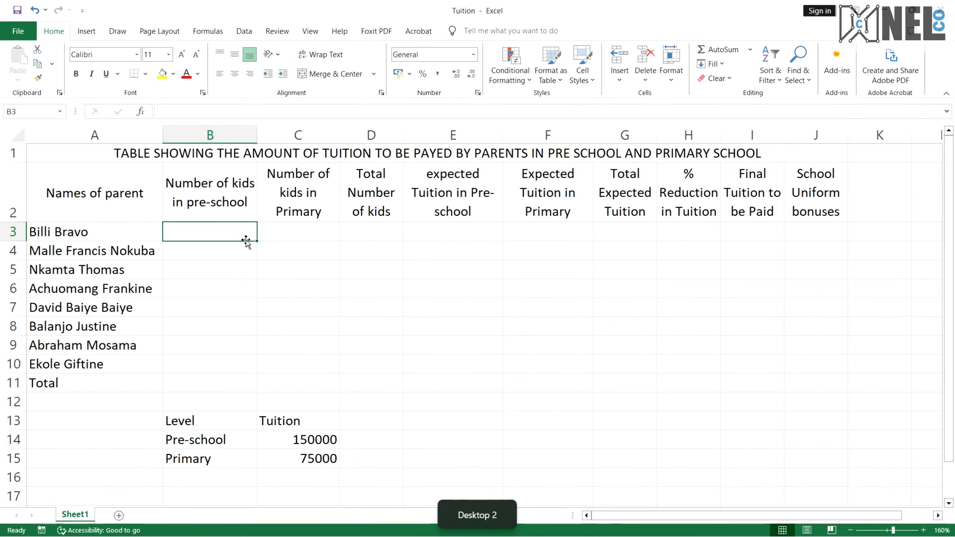
type("4")
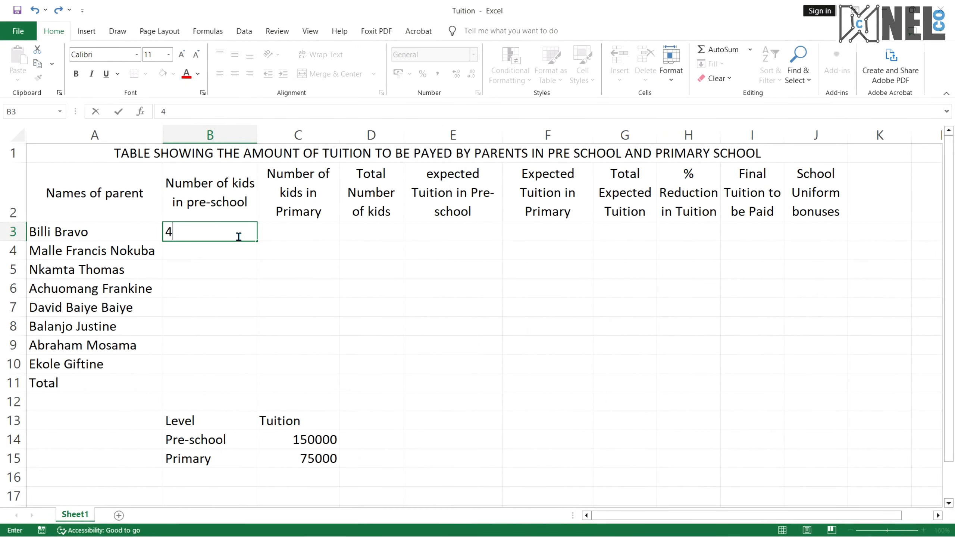
key("Return")
type("3")
key("Return")
type("2")
key("Return")
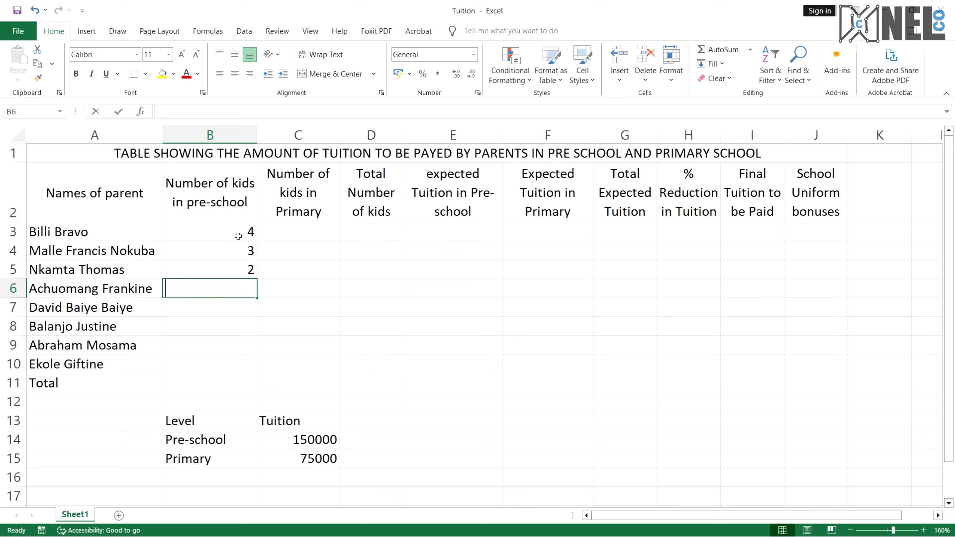
type("3")
key("Return")
type("1")
key("Return")
type("4")
key("Return")
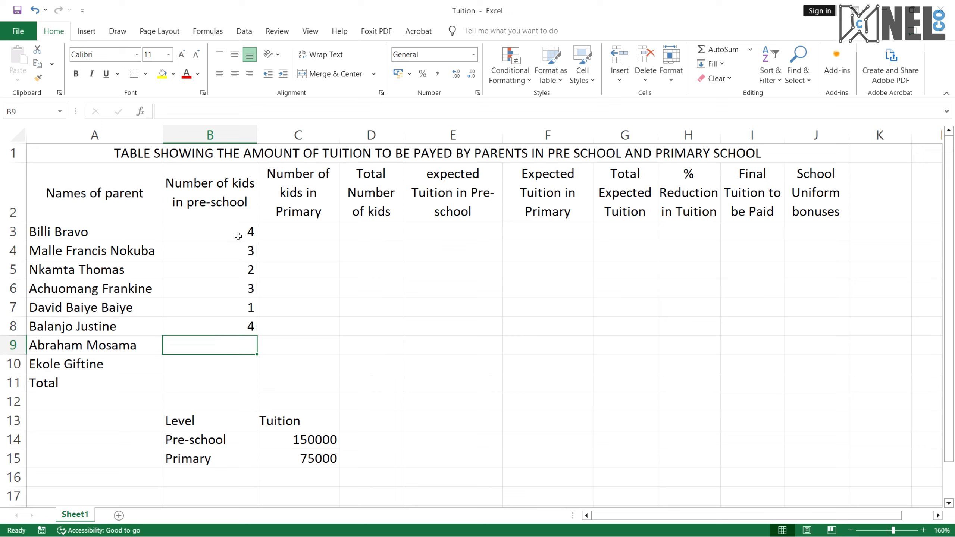
type("2")
key("Return")
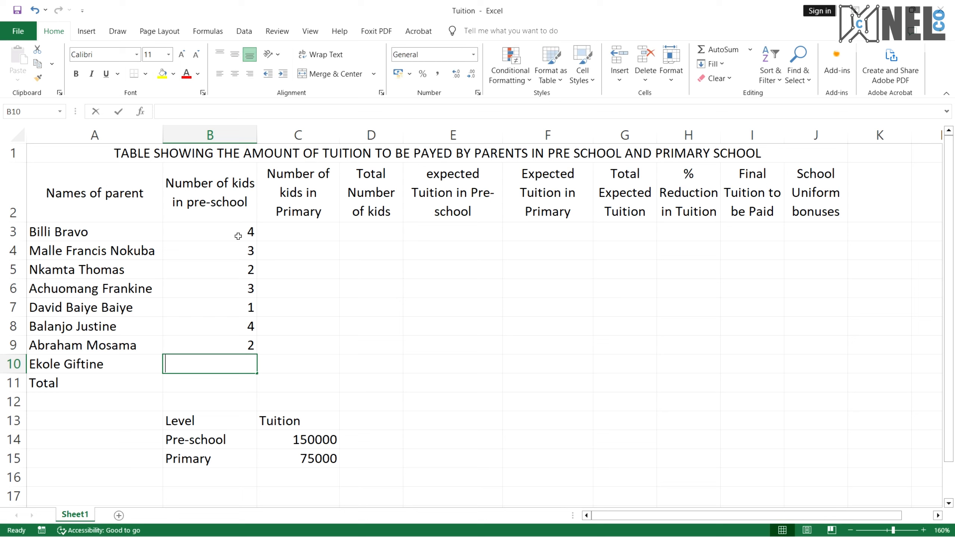
type("0")
key("Tab")
key("Up")
key("Up")
key("Up")
key("Up")
key("Up")
key("Up")
key("Up")
key("Up")
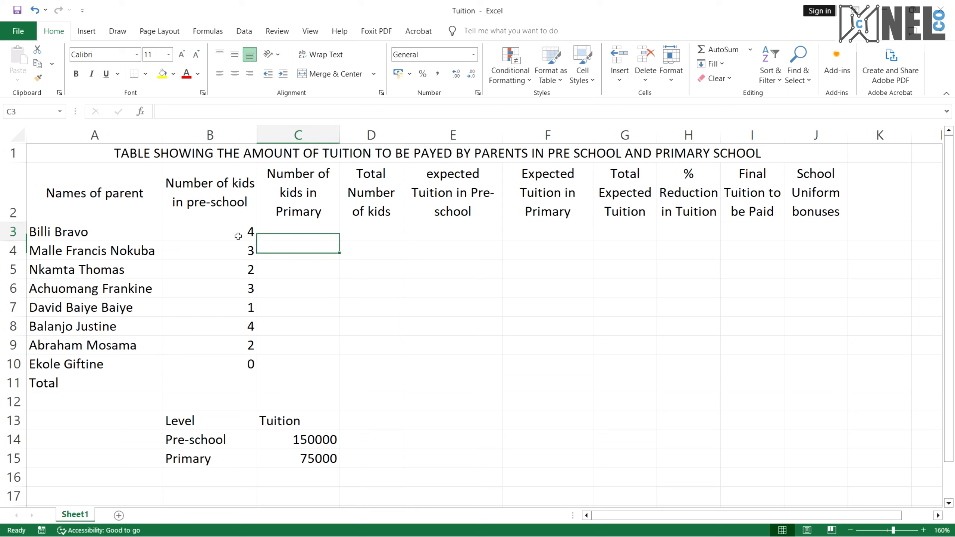
key("Down")
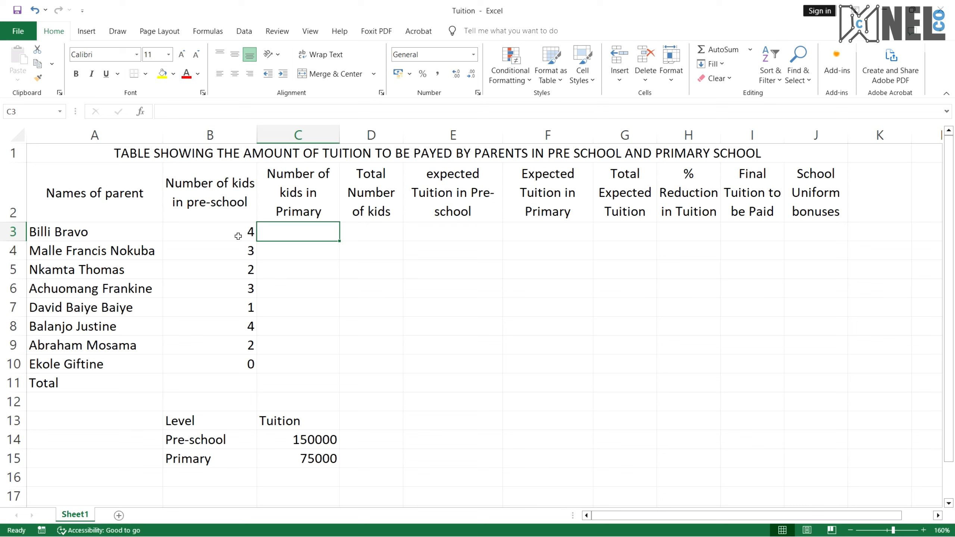
Fill in the primary kid counts 1, 3, 2, 0, 1, 2 and 2 in cells C3 through C9
type("1")
key("Return")
key("Down")
key("Down")
type("3")
key("Return")
type("2")
key("Return")
key("Down")
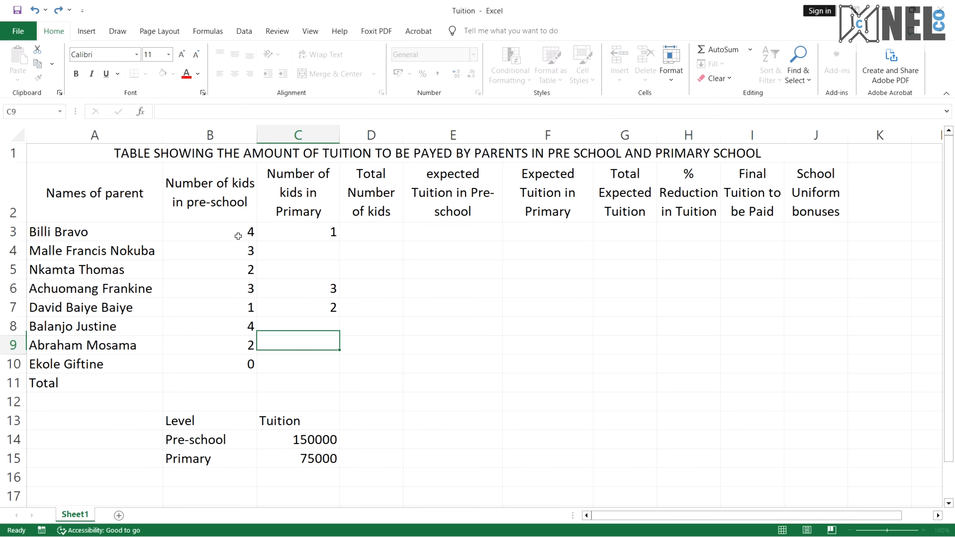
key("Up")
key("Up")
key("Up")
key("Up")
key("Up")
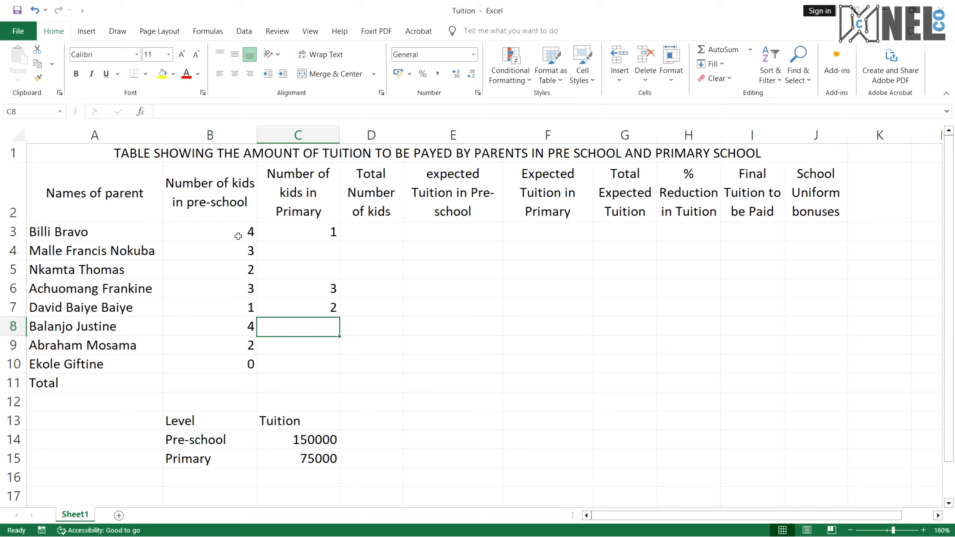
type("3")
key("Return")
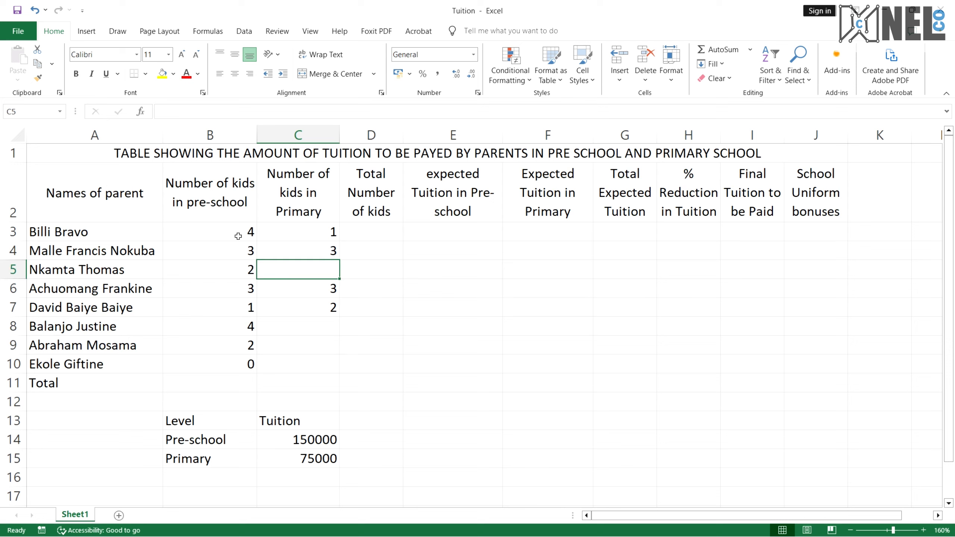
key("Down")
key("Up")
type("2")
key("Return")
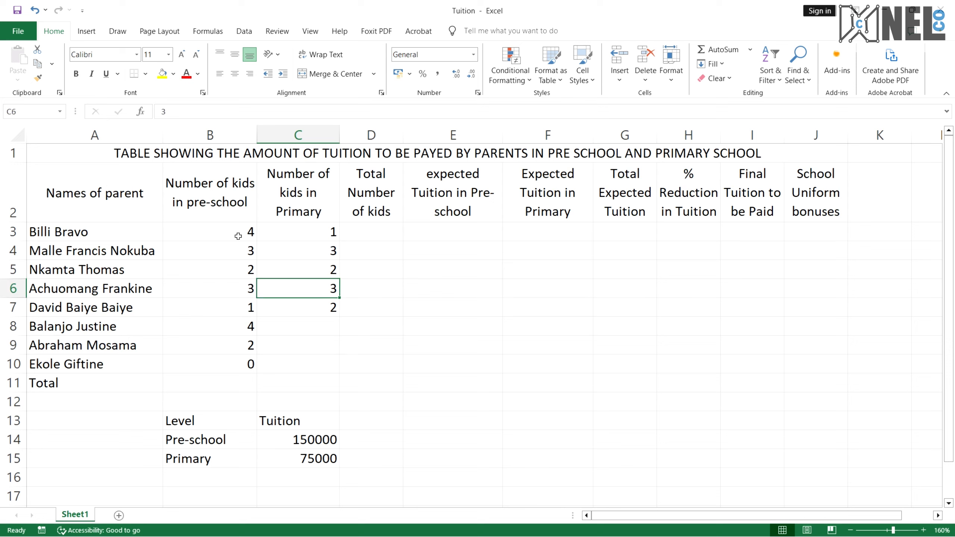
type("0")
key("Return")
type("1")
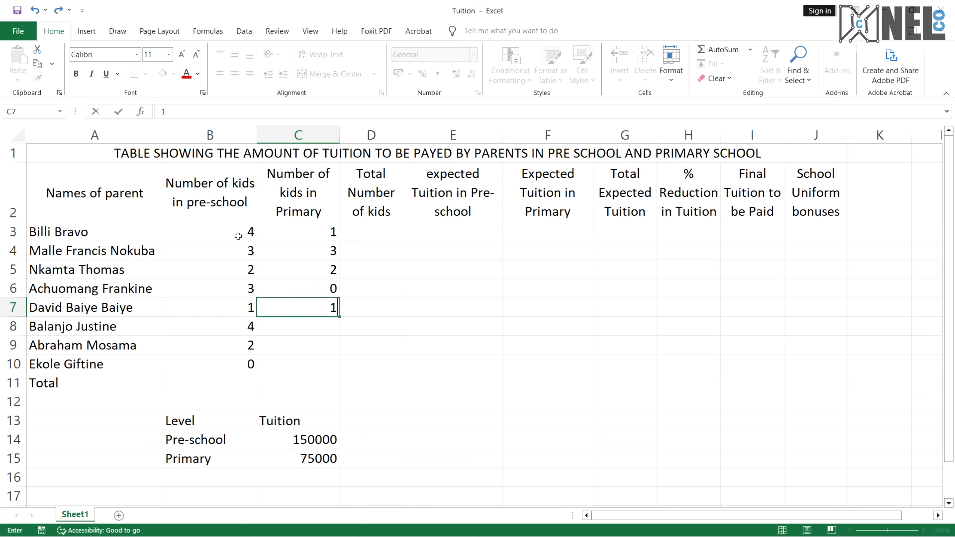
key("Return")
type("2")
key("Return")
type("2")
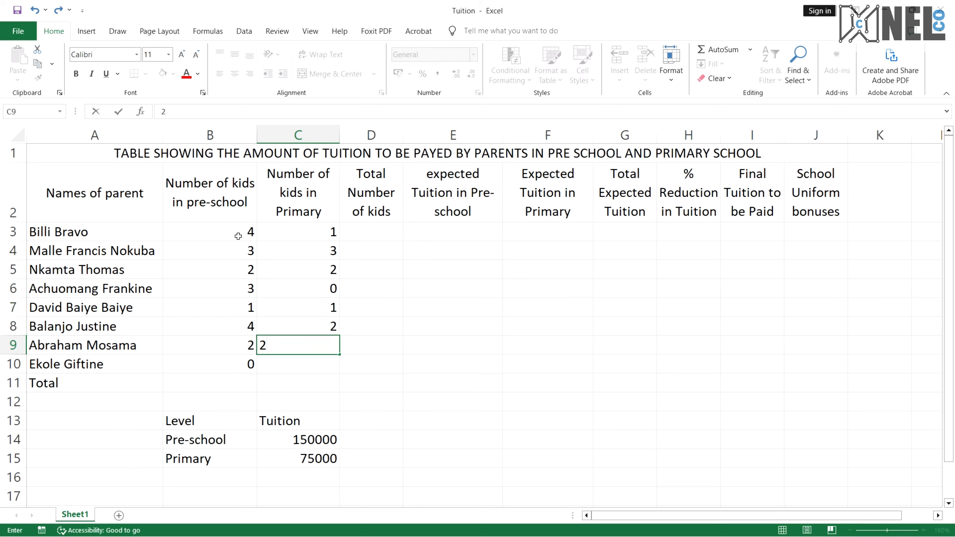
Review the entered primary counts and enter 3 for the last parent in C10
key("Up")
key("Up")
key("Up")
key("Up")
key("Up")
key("Up")
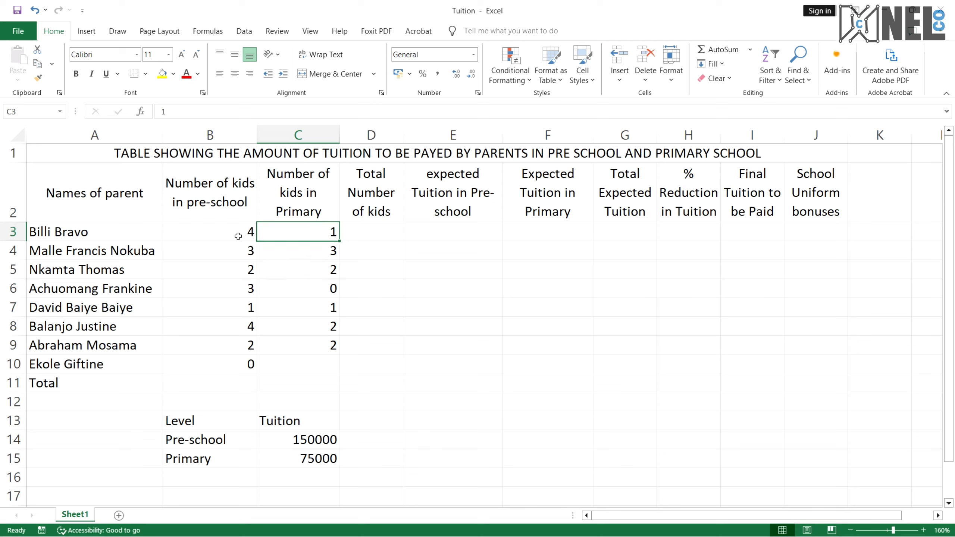
key("Down")
key("Down")
key("Down")
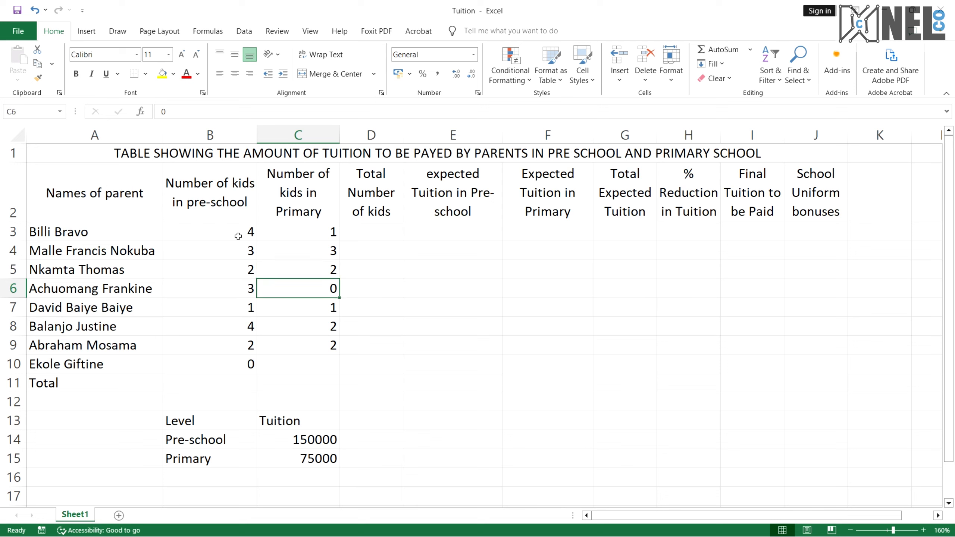
key("Down")
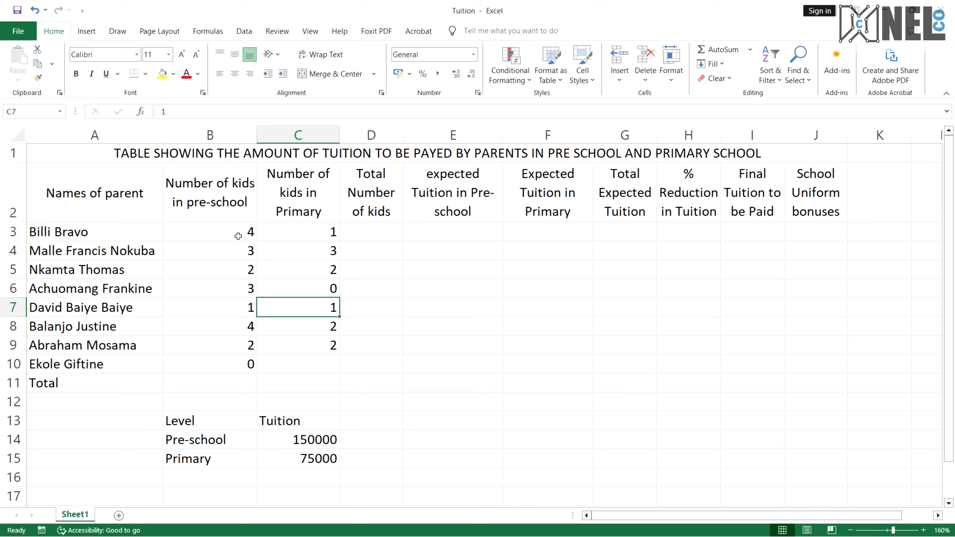
key("Down")
key("Down")
key("Down")
type("3")
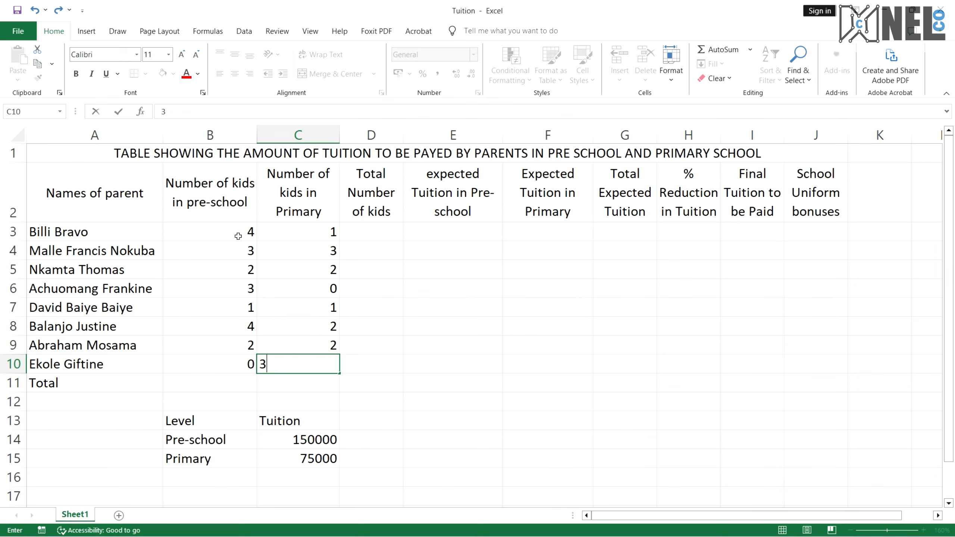
Check the reference PDF table, then enter 150000 in the % Reduction cell H8
key("ctrl+super+Right")
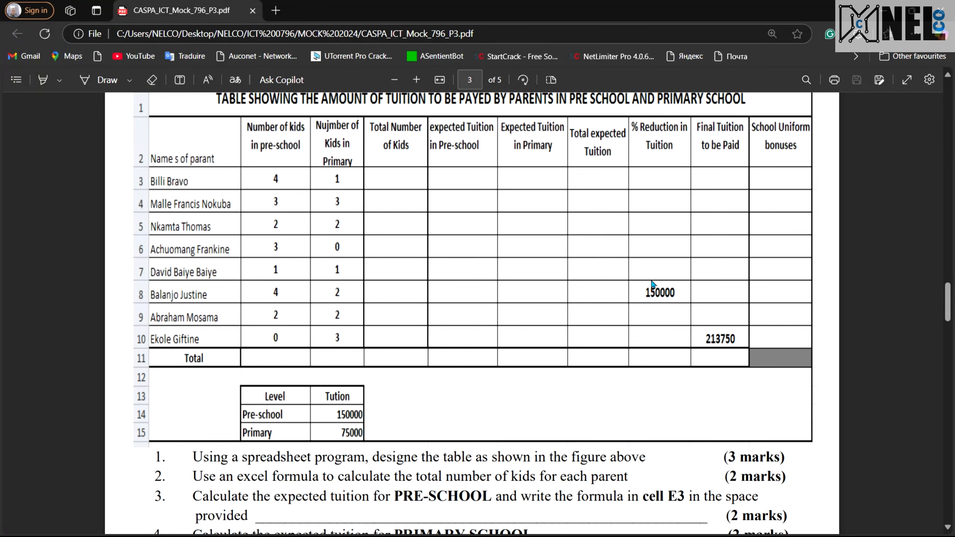
scroll(652, 282, "up", 2)
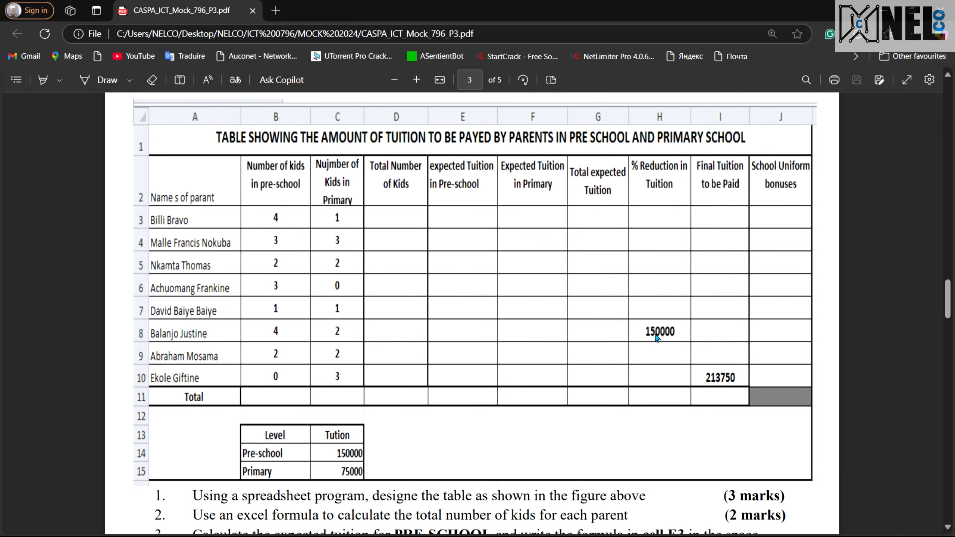
key("ctrl+super+Right")
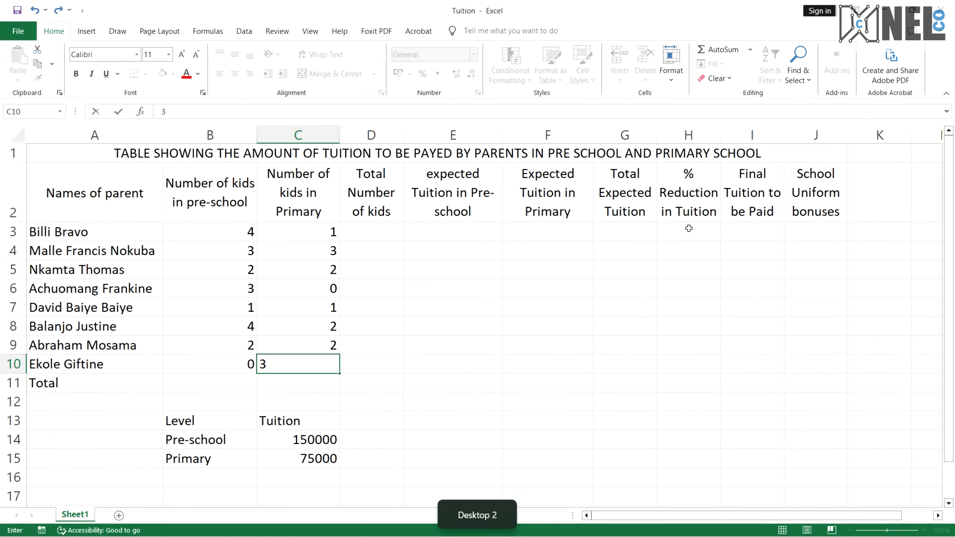
left_click(681, 354)
left_click(693, 352)
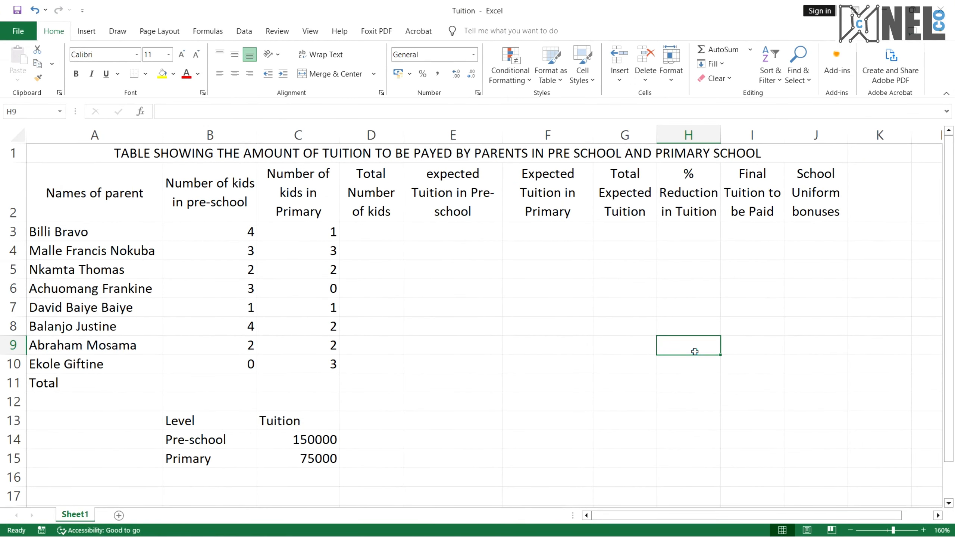
left_click(693, 332)
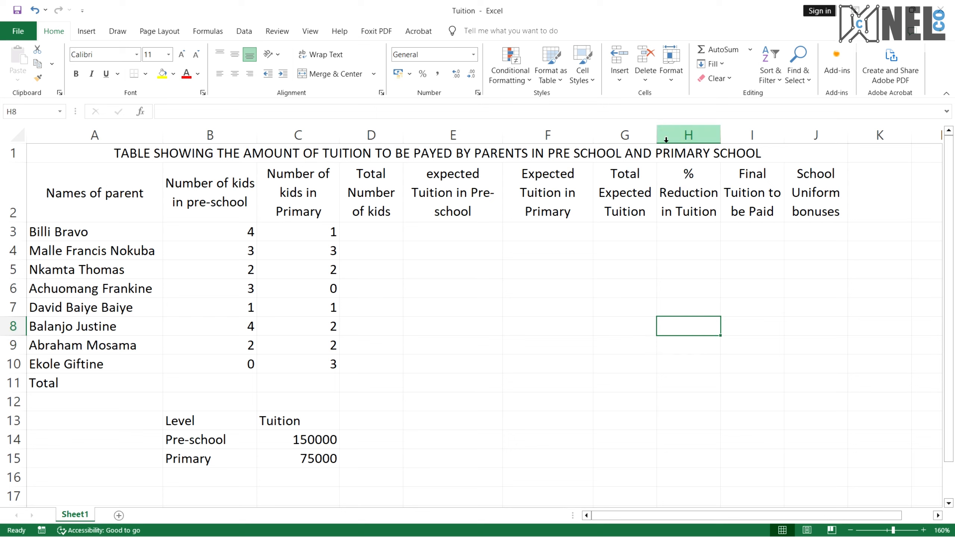
double_click(692, 321)
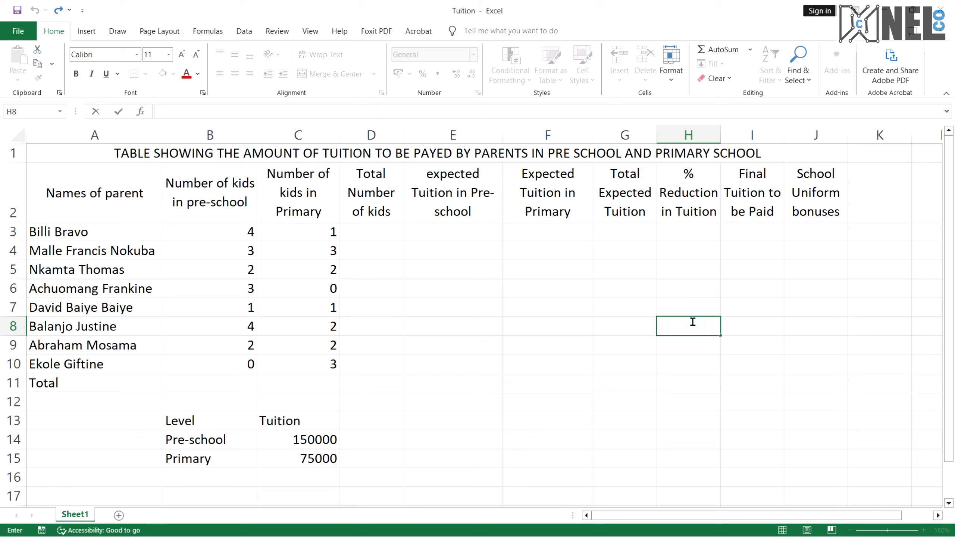
type("15000")
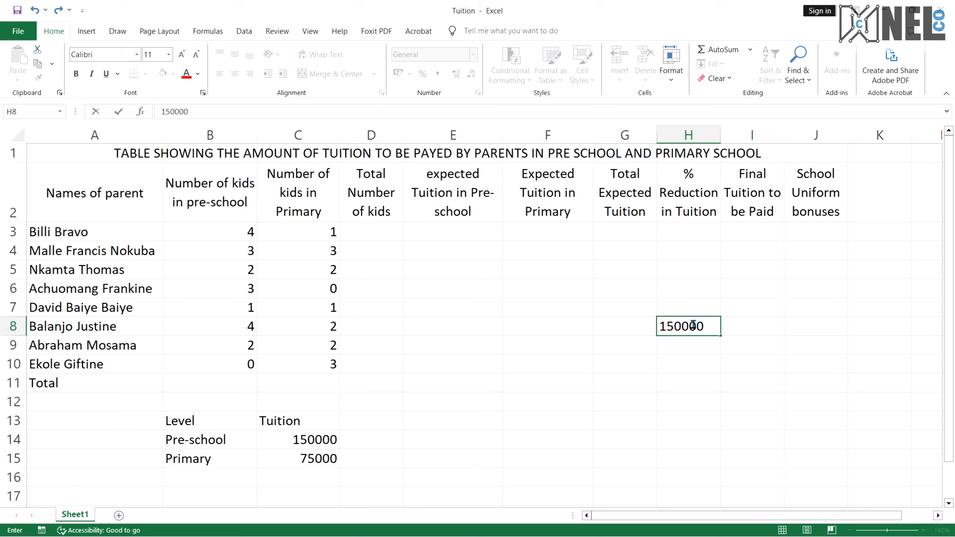
type("0")
Compare with the reference PDF again and enter 213750 in the Final Tuition cell I10
left_click(753, 364)
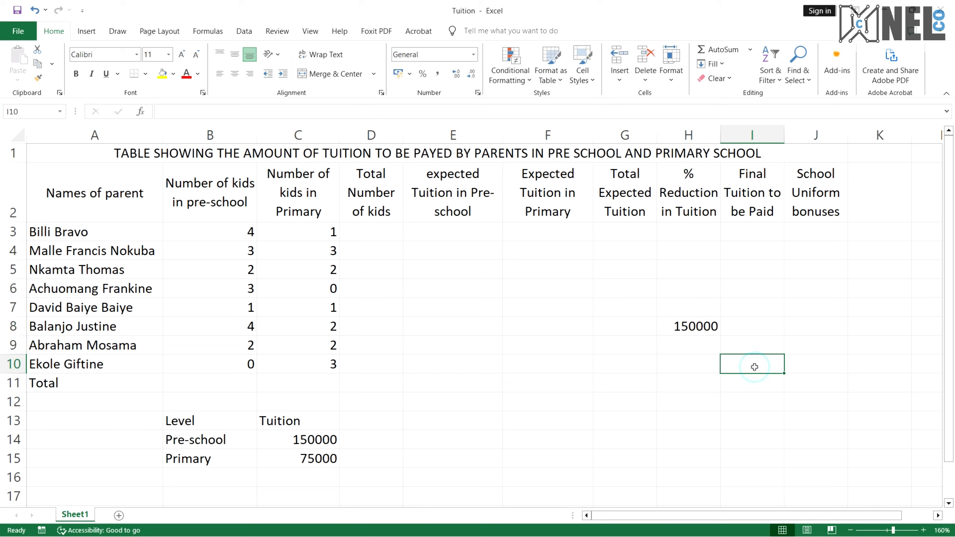
key("ctrl+super+Right")
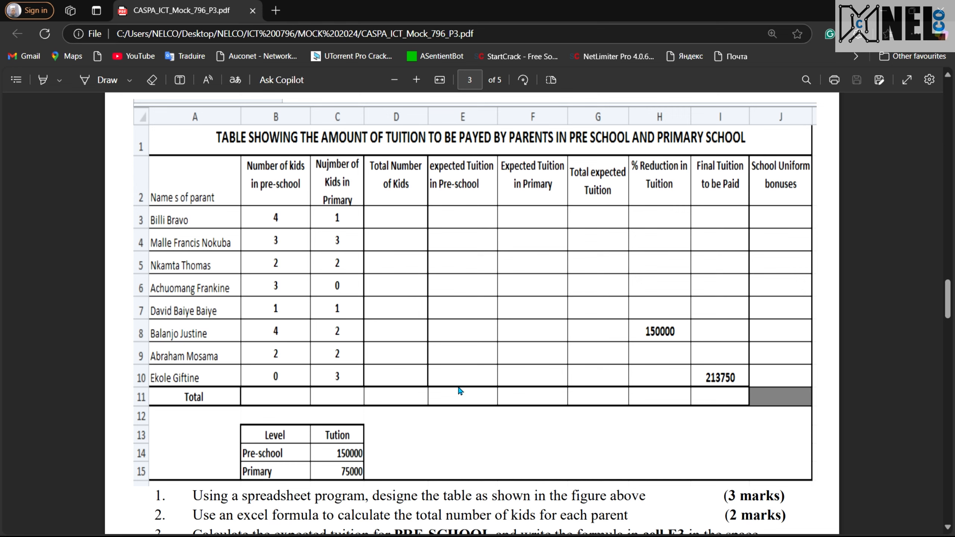
key("ctrl+super+Right")
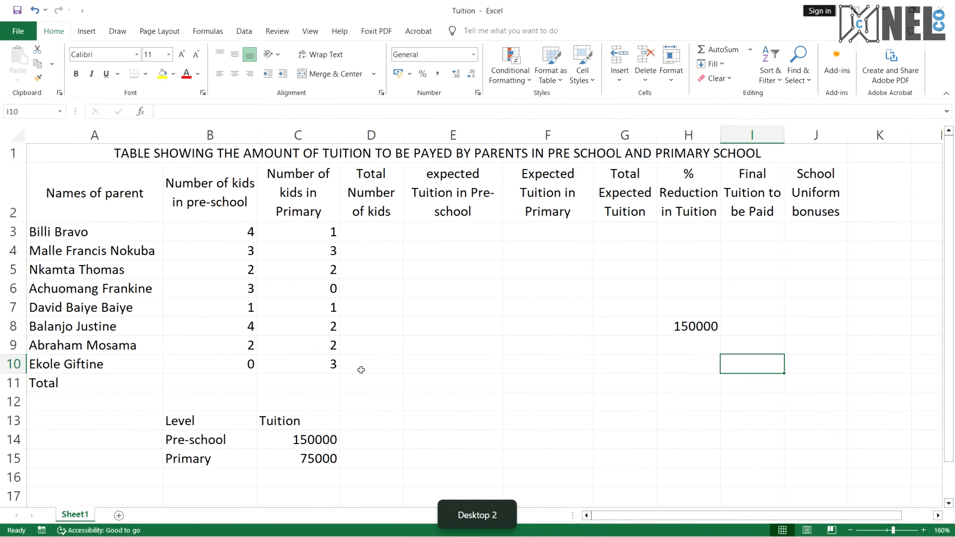
key("ctrl+super+Right")
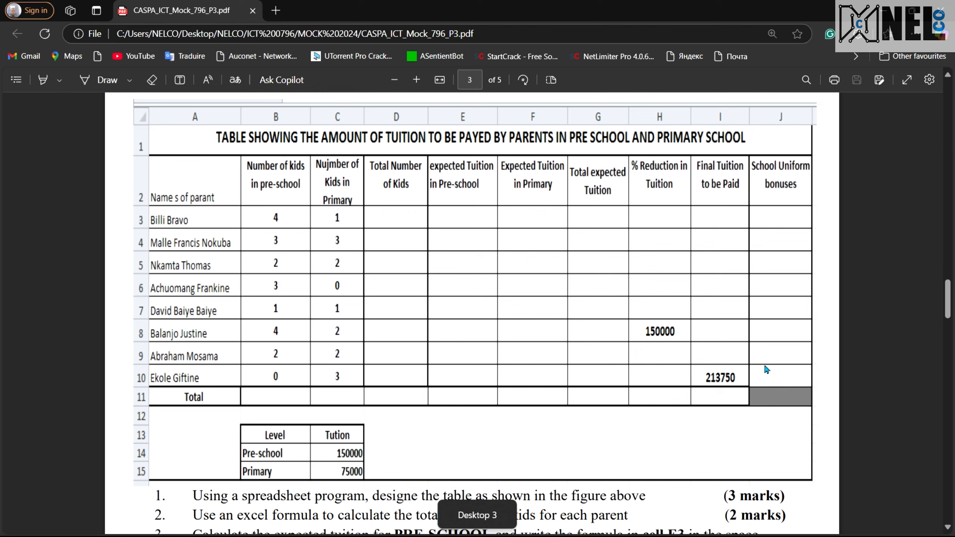
key("ctrl+super+Left")
type("2")
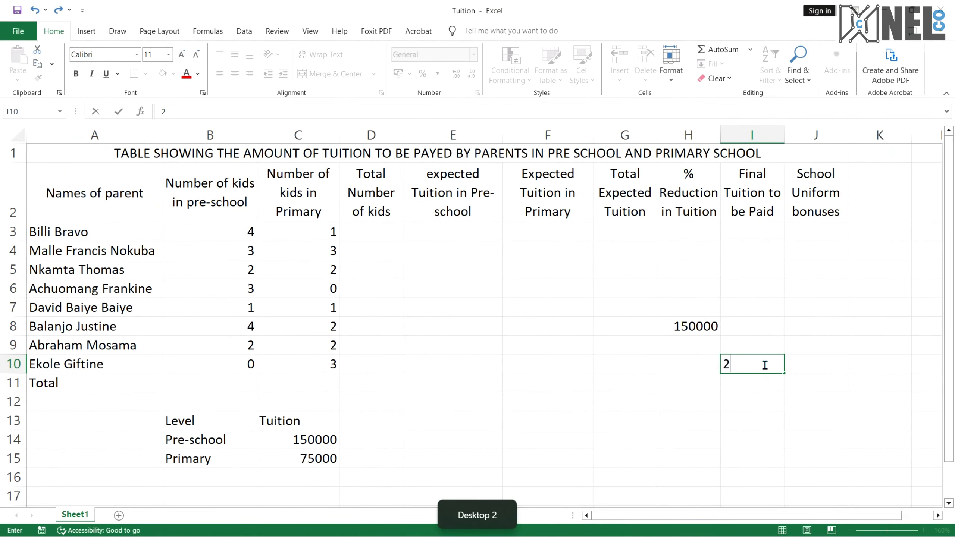
type("13750")
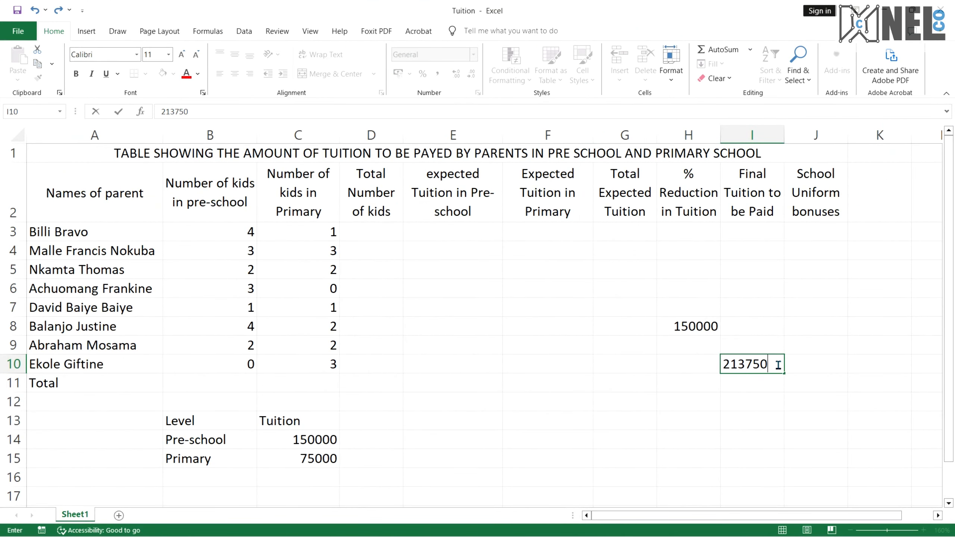
left_click(774, 343)
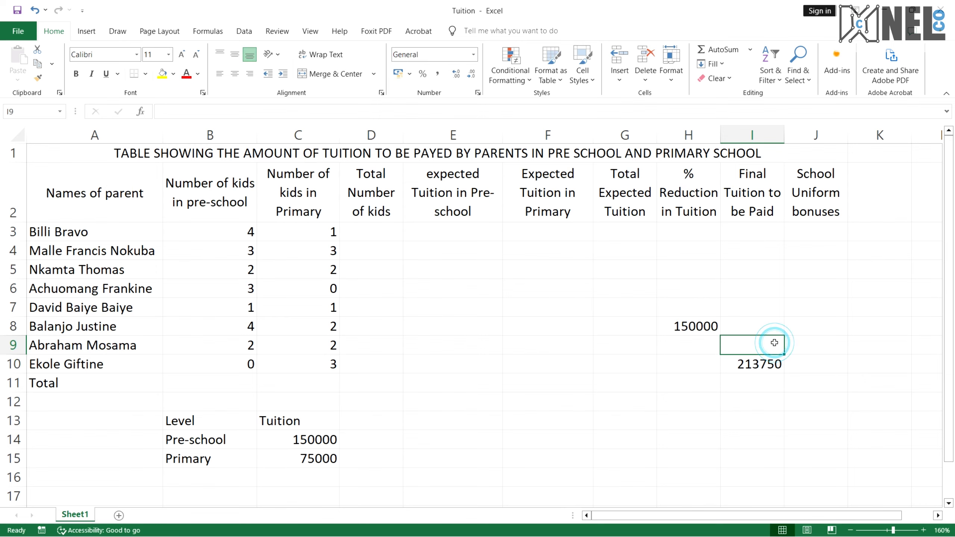
Examine the reference table in the PDF against the worksheet
key("ctrl+super+Right")
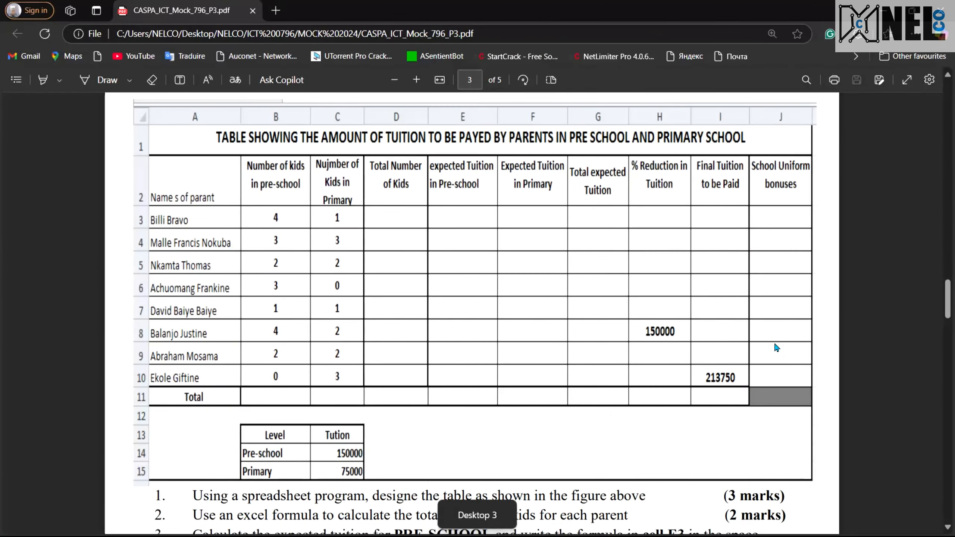
scroll(774, 343, "down", 5)
scroll(483, 303, "up", 5)
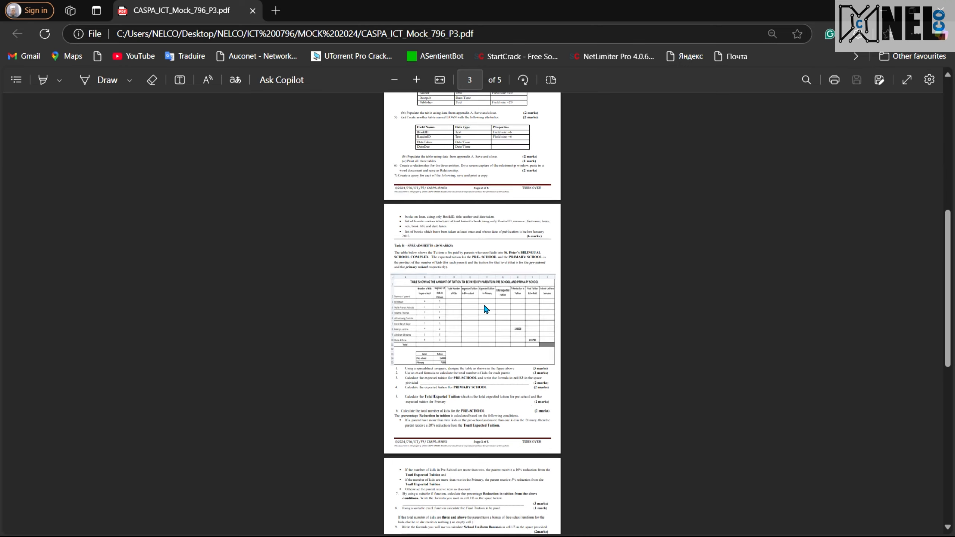
scroll(484, 306, "down", 2)
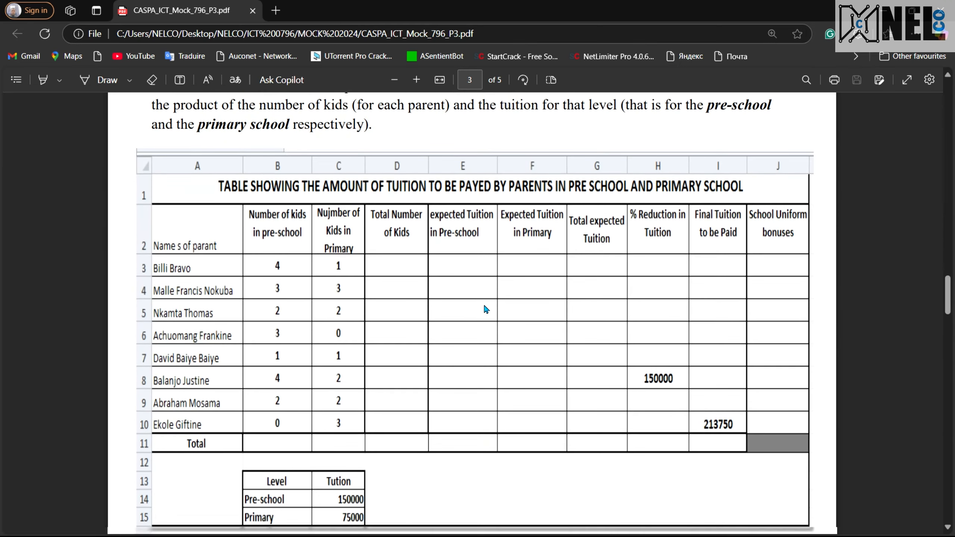
scroll(485, 307, "down", 1)
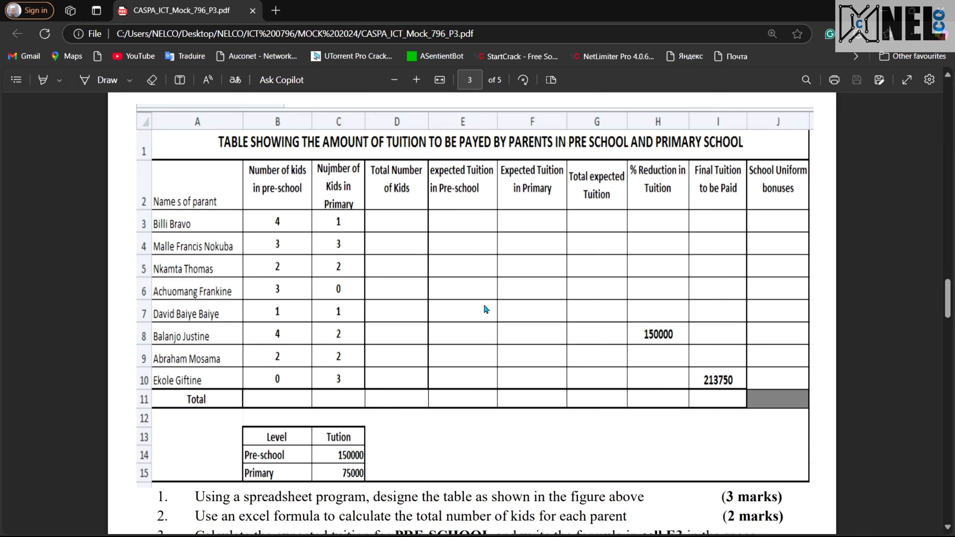
key("ctrl+super+Right")
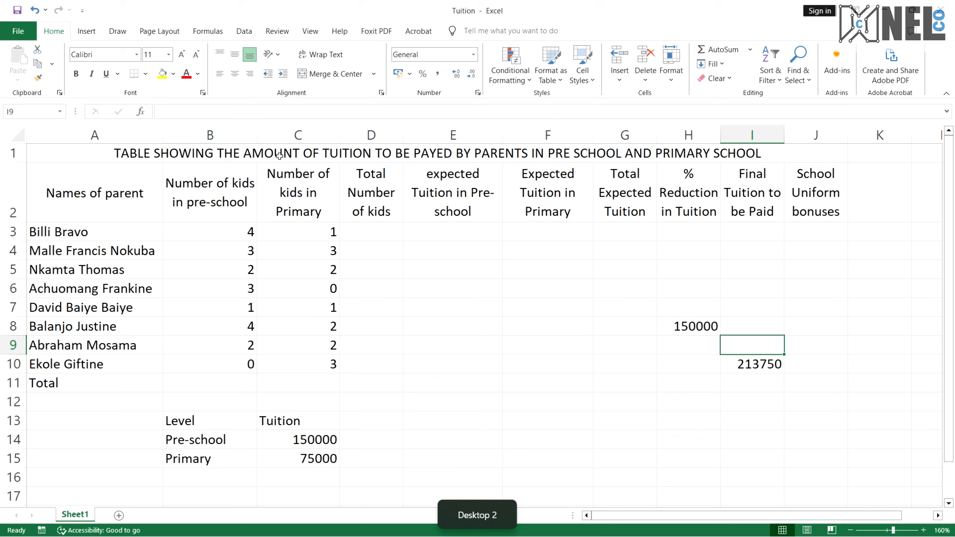
Apply all borders to the table range A1 to J11 and make row 1 slightly taller
left_click_drag(279, 155, 264, 373)
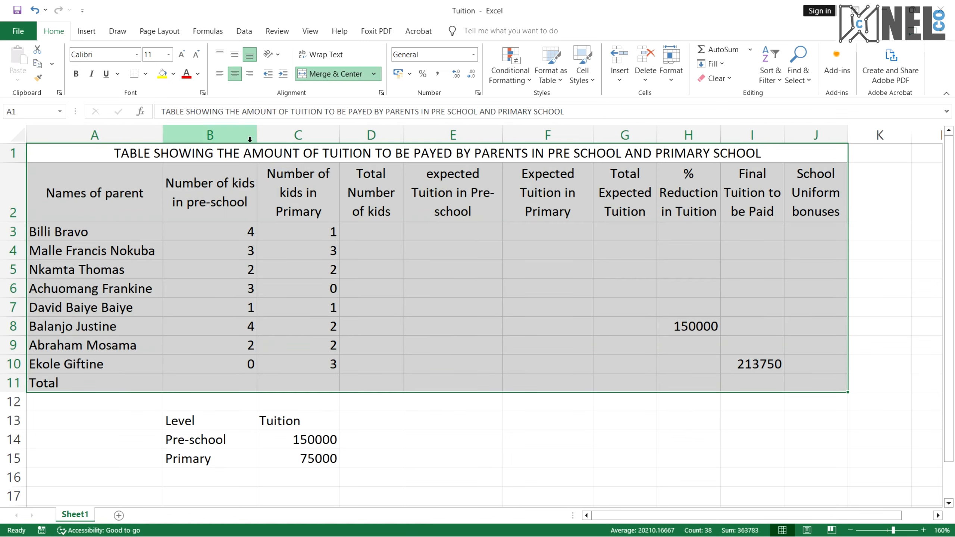
left_click(146, 75)
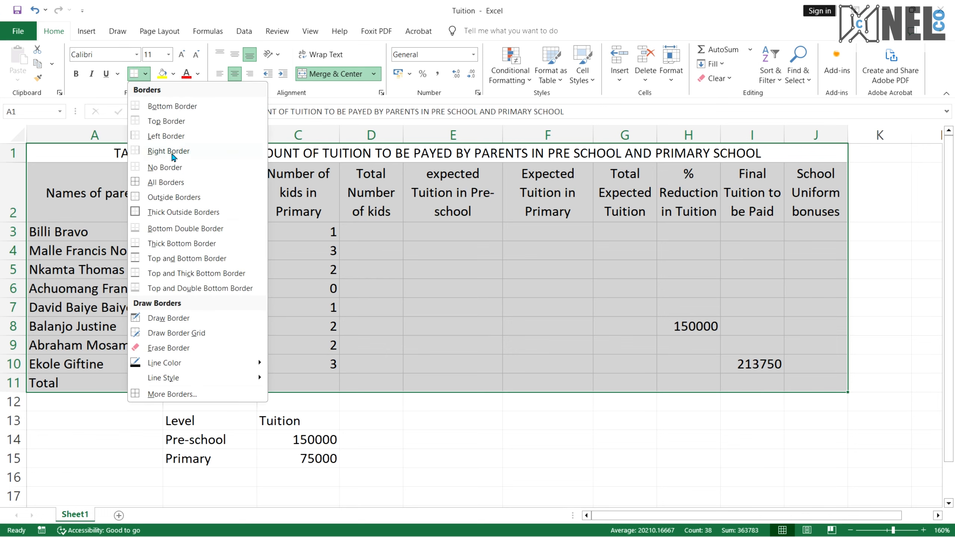
left_click(165, 182)
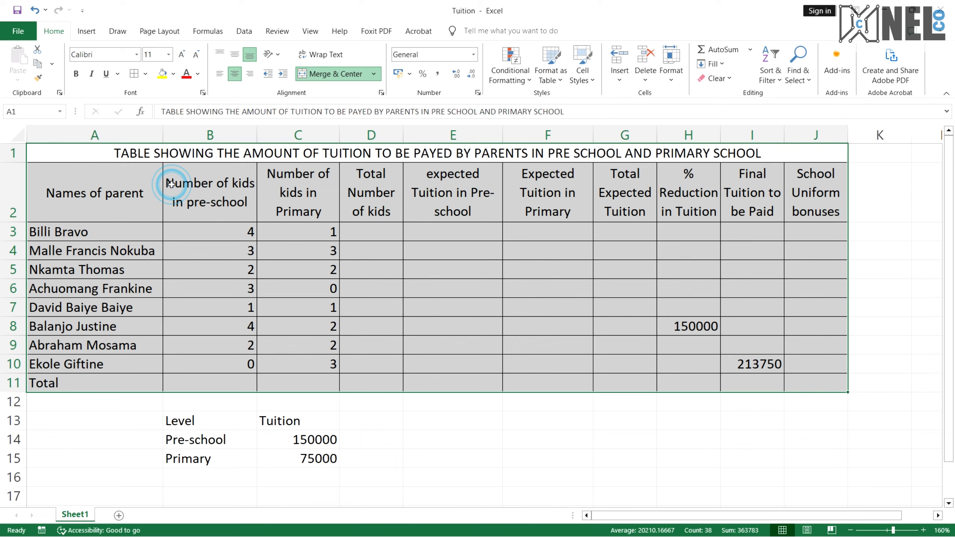
left_click(421, 284)
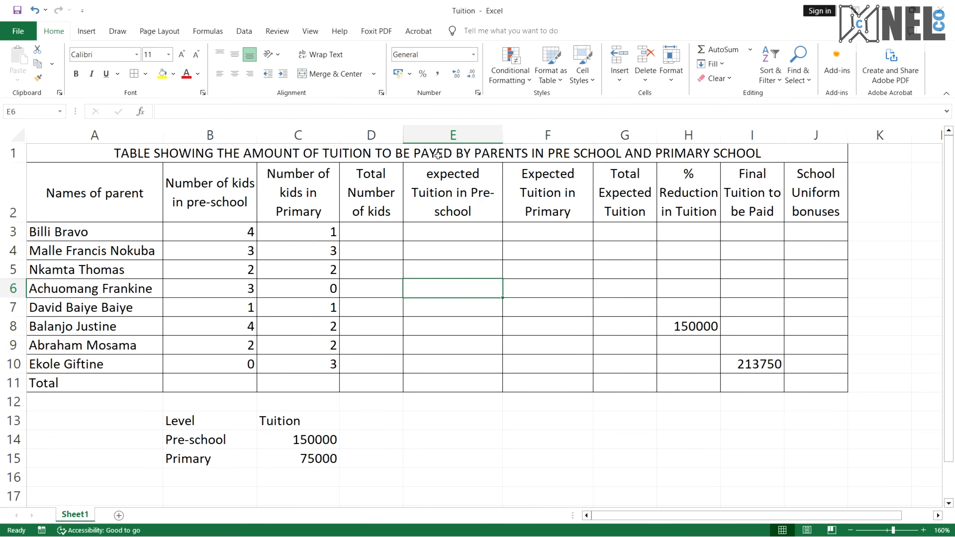
left_click(438, 154)
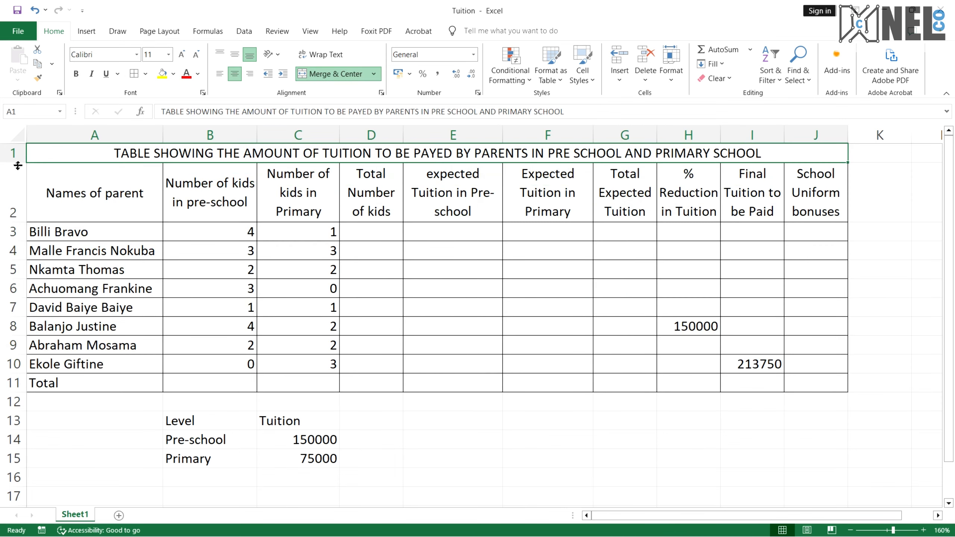
left_click_drag(18, 163, 18, 170)
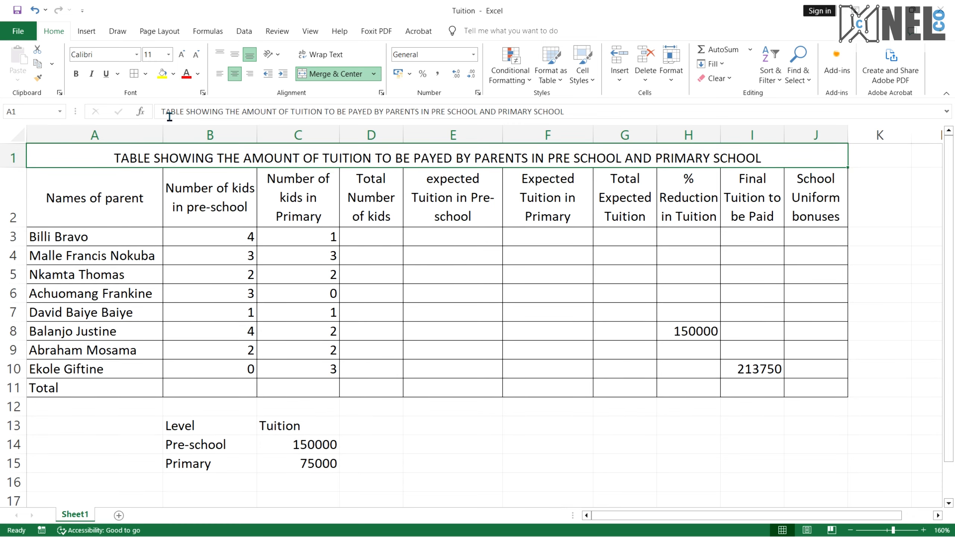
Make the title in A1 bold and align it to the top of its cell
left_click(234, 56)
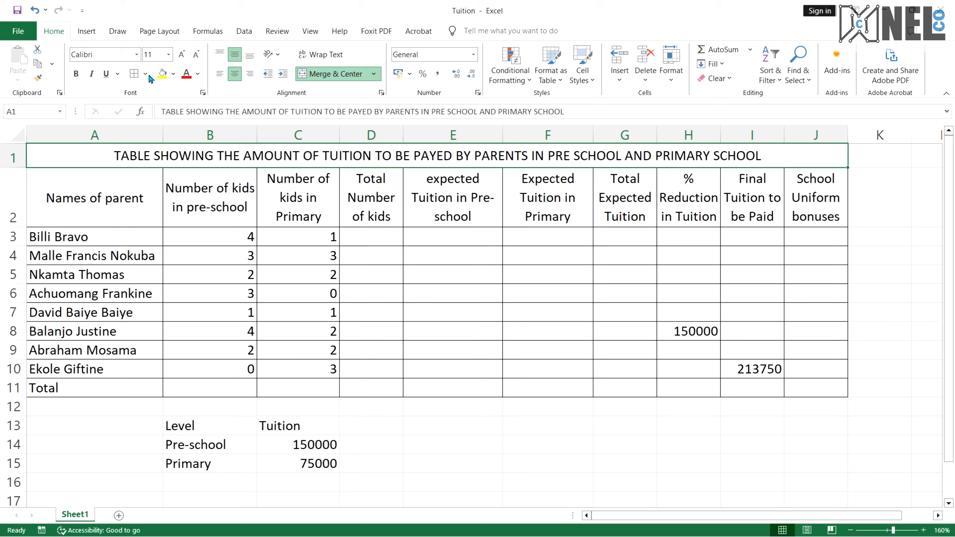
left_click(77, 74)
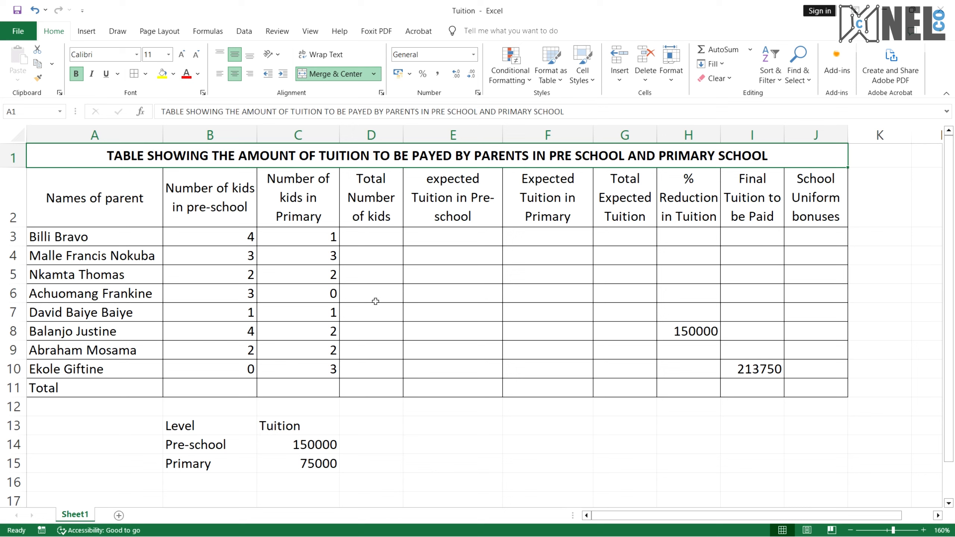
Align the Names of parent header in A2 to the bottom of its cell
left_click(133, 207)
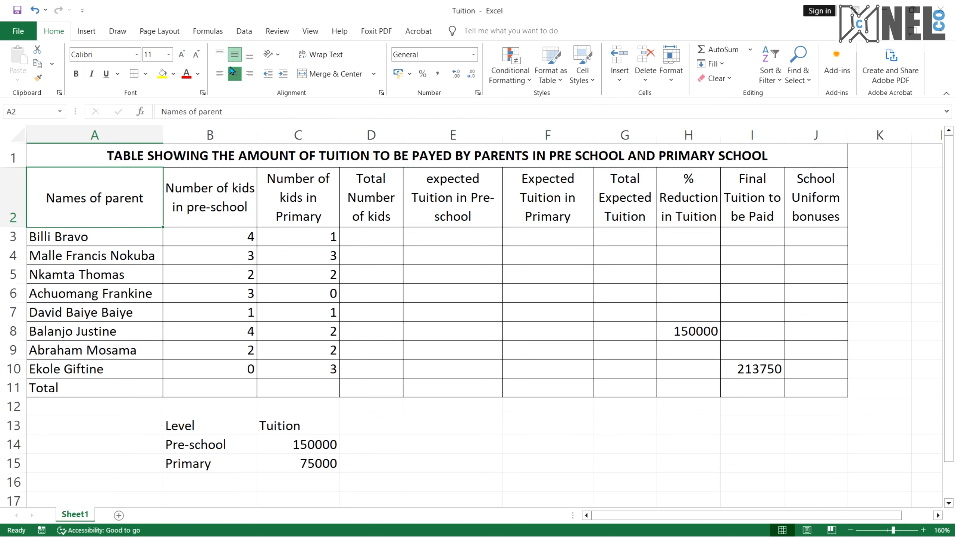
left_click(249, 56)
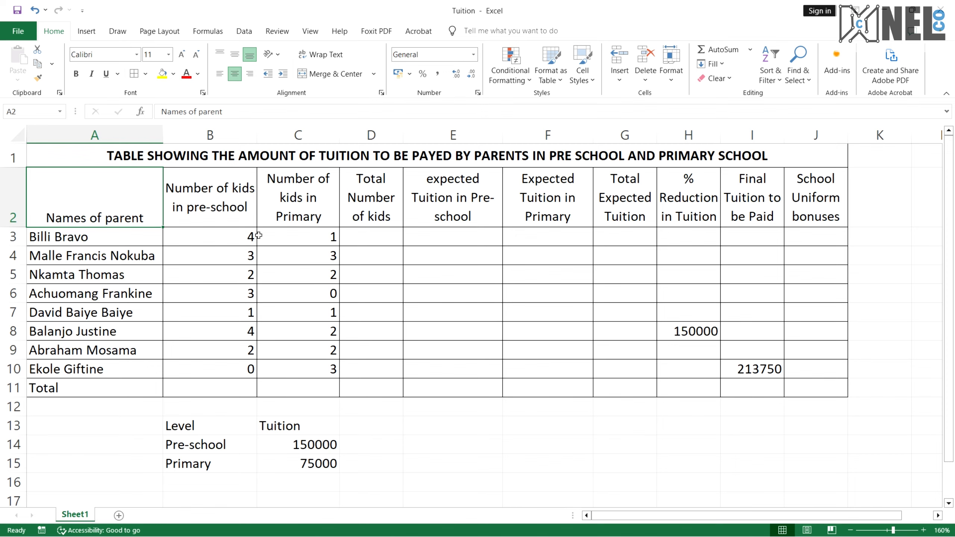
Compare the worksheet with the reference PDF, then make the entries in B3 to I10 bold
key("ctrl+super+Right")
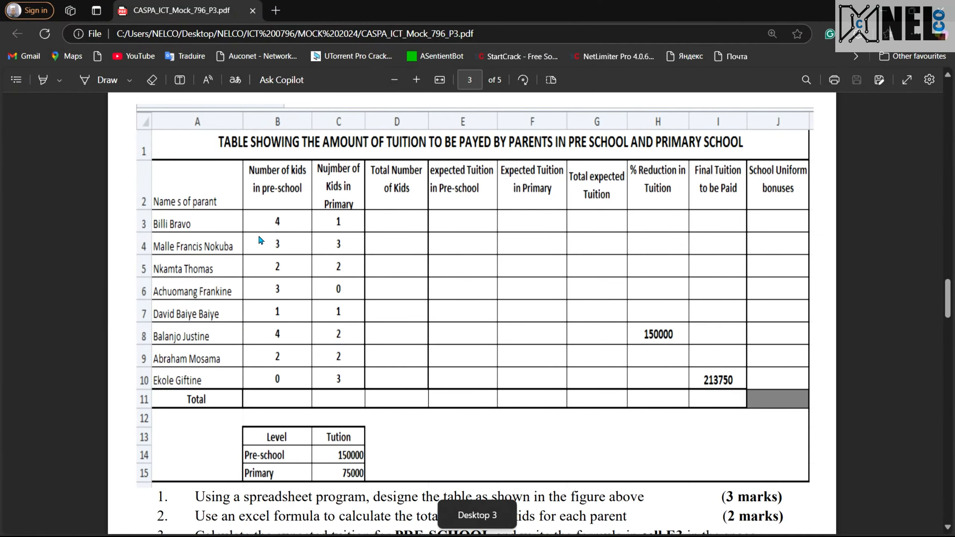
scroll(258, 234, "up", 3)
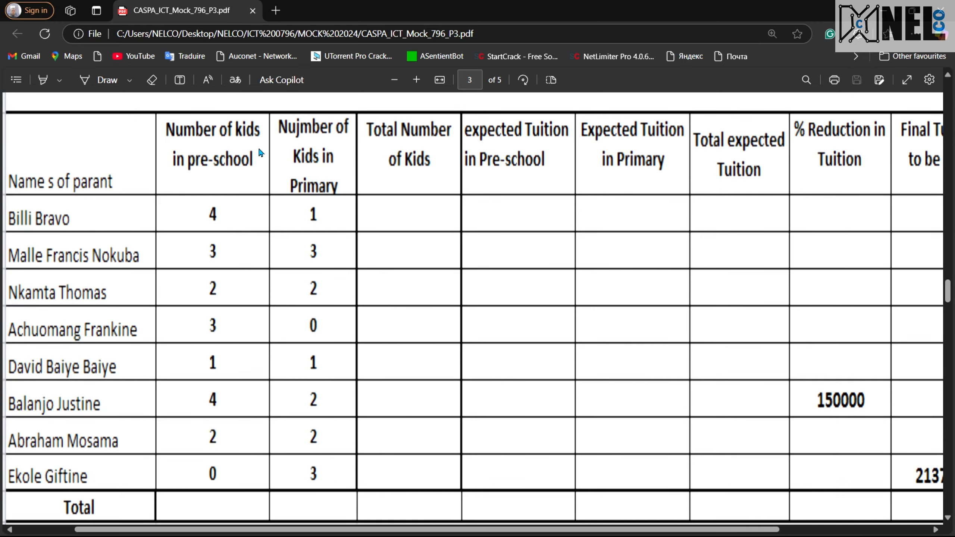
scroll(324, 239, "down", 2)
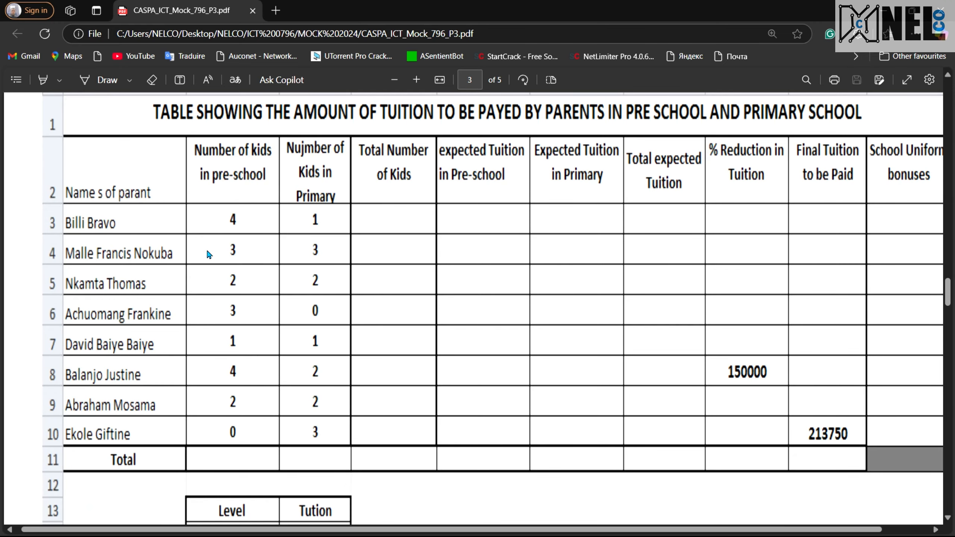
scroll(305, 387, "down", 3)
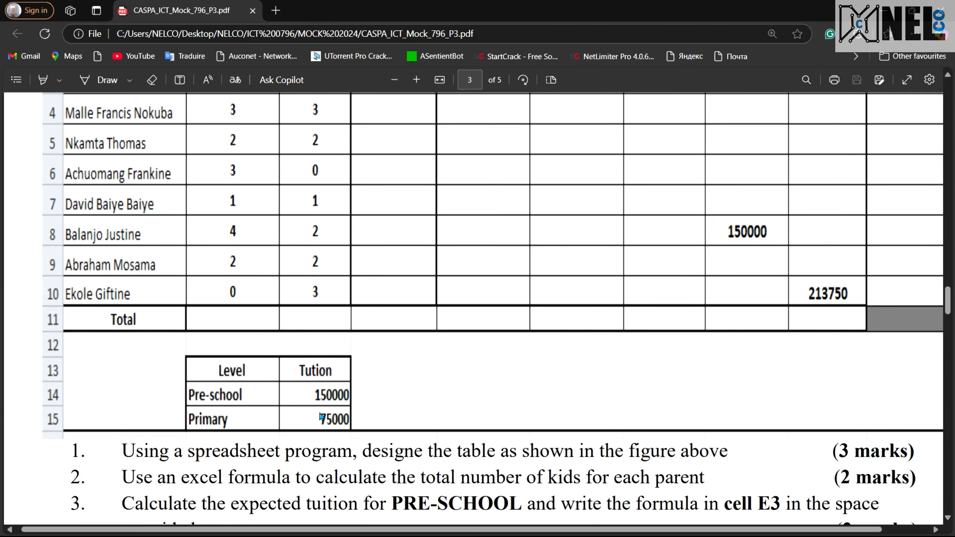
key("ctrl+super+Right")
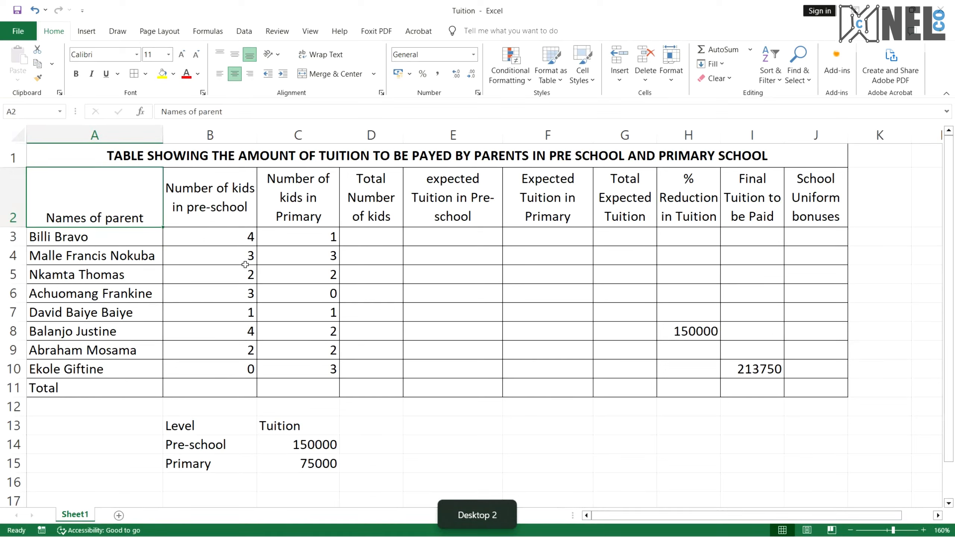
left_click_drag(235, 238, 780, 374)
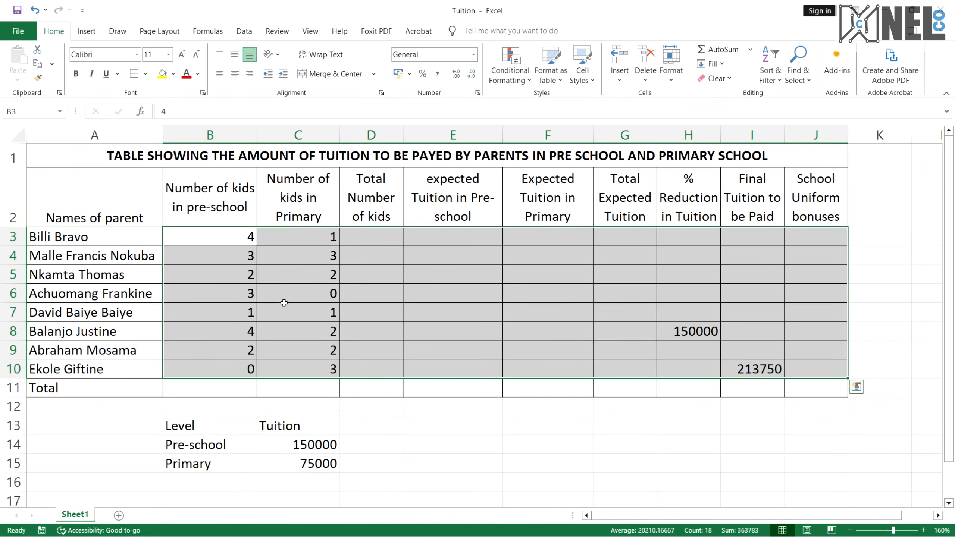
left_click(76, 74)
Make the column headers B2 to J2 bold and widen column H to fit its header
left_click_drag(231, 206, 812, 217)
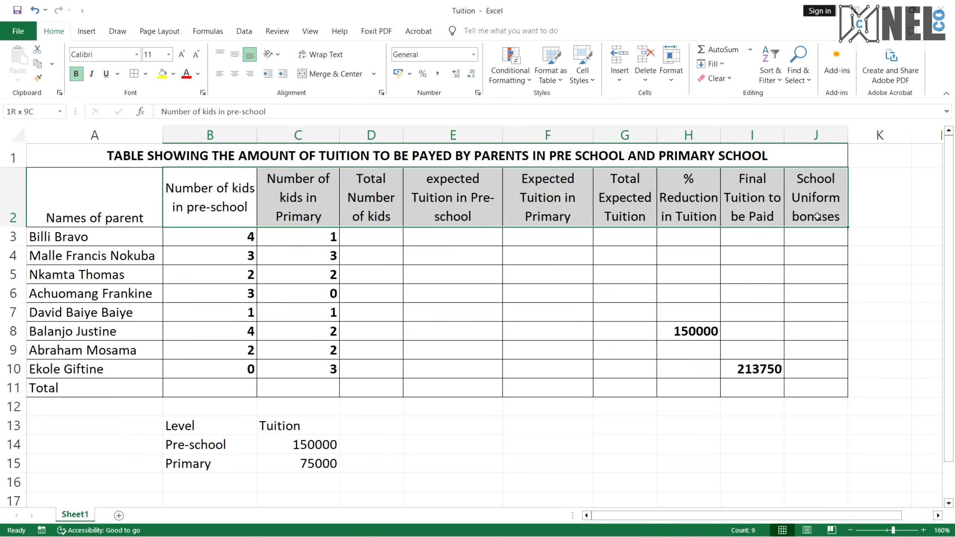
left_click(72, 74)
left_click(406, 327)
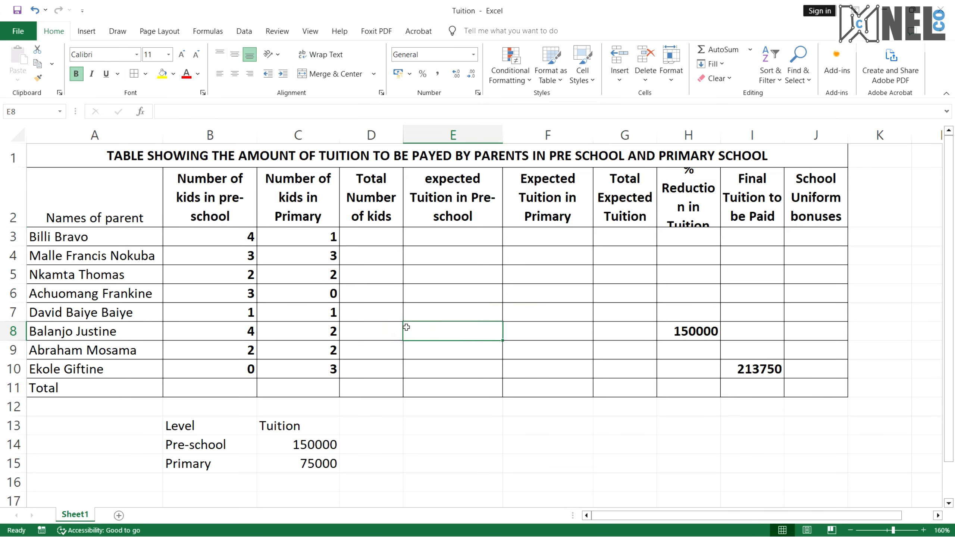
left_click_drag(720, 136, 751, 140)
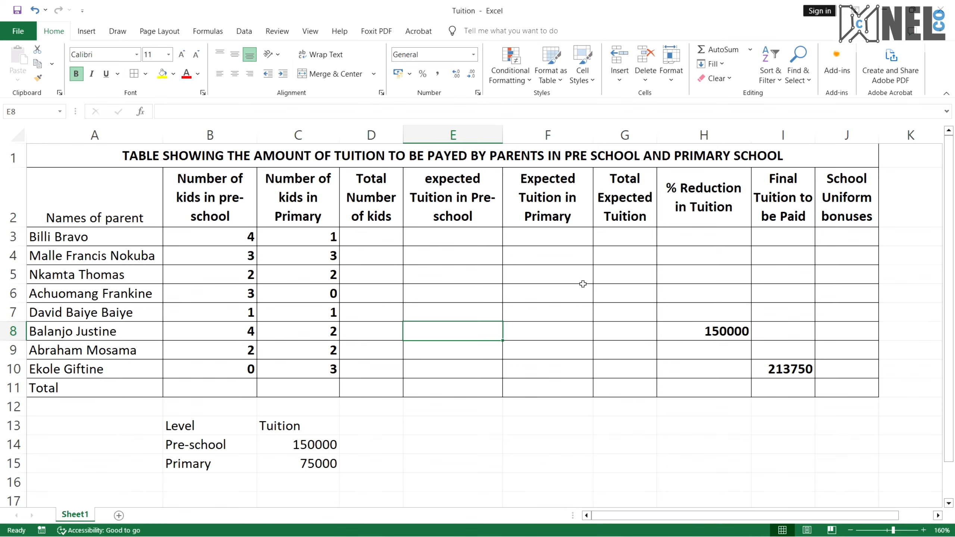
Examine the reference table and the question list in the PDF
key("ctrl+super+Right")
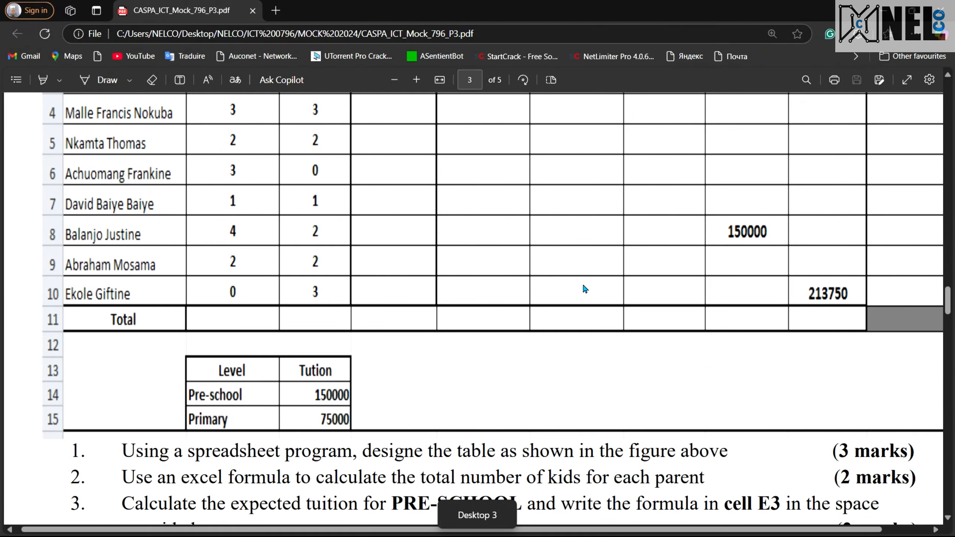
scroll(582, 286, "up", 5)
scroll(582, 286, "down", 5)
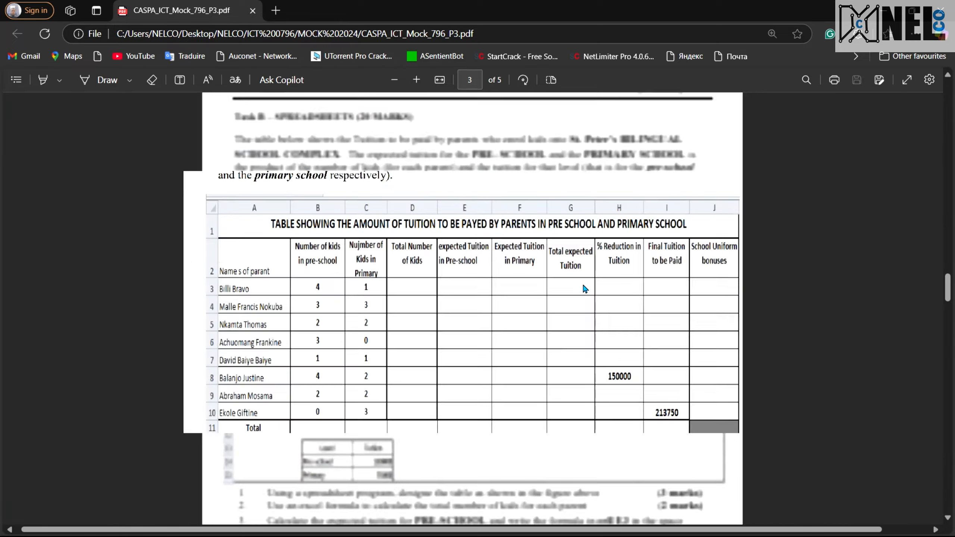
scroll(585, 288, "up", 5)
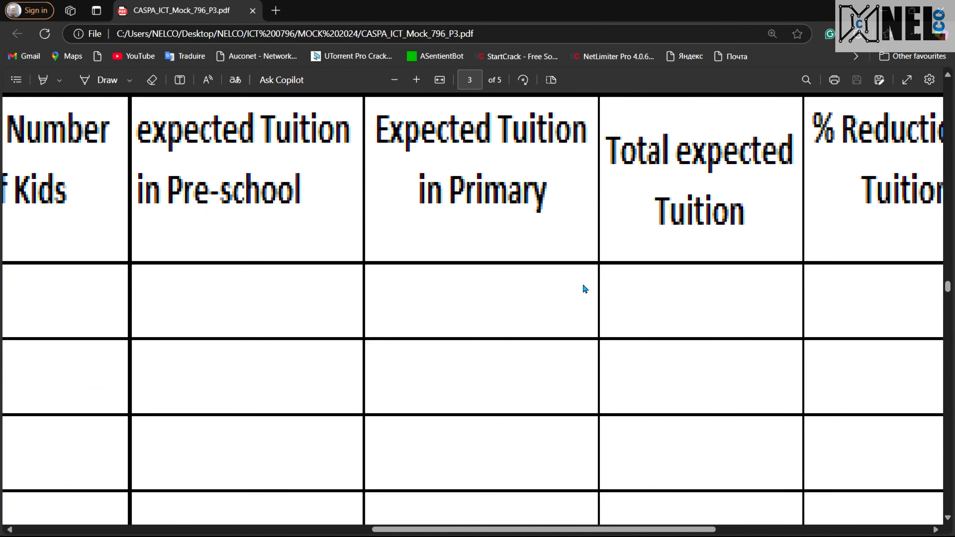
scroll(583, 288, "left", 15)
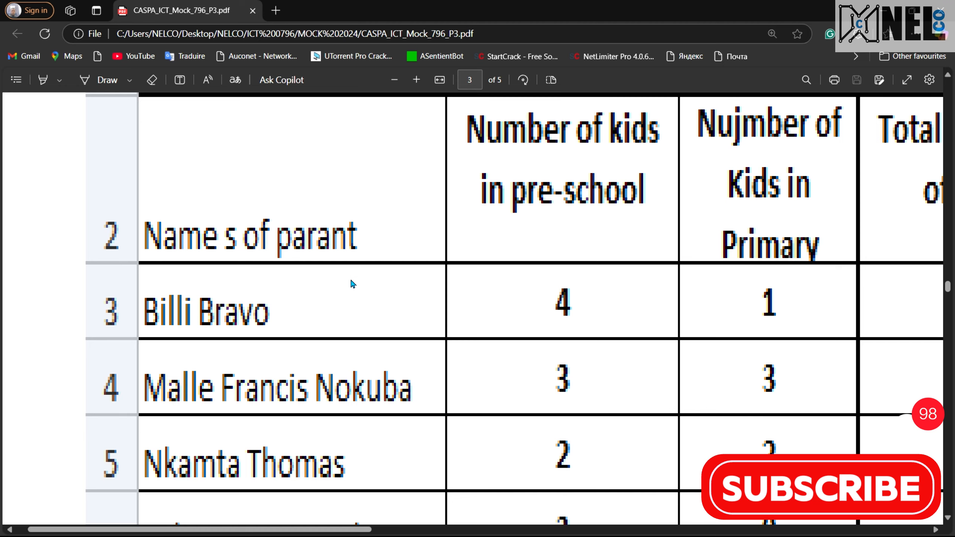
scroll(352, 283, "down", 5)
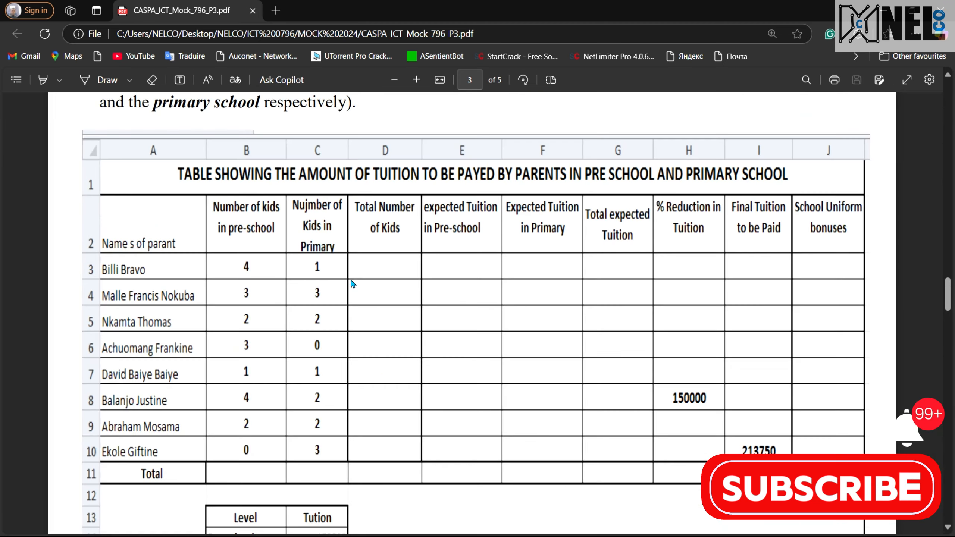
scroll(514, 376, "down", 5)
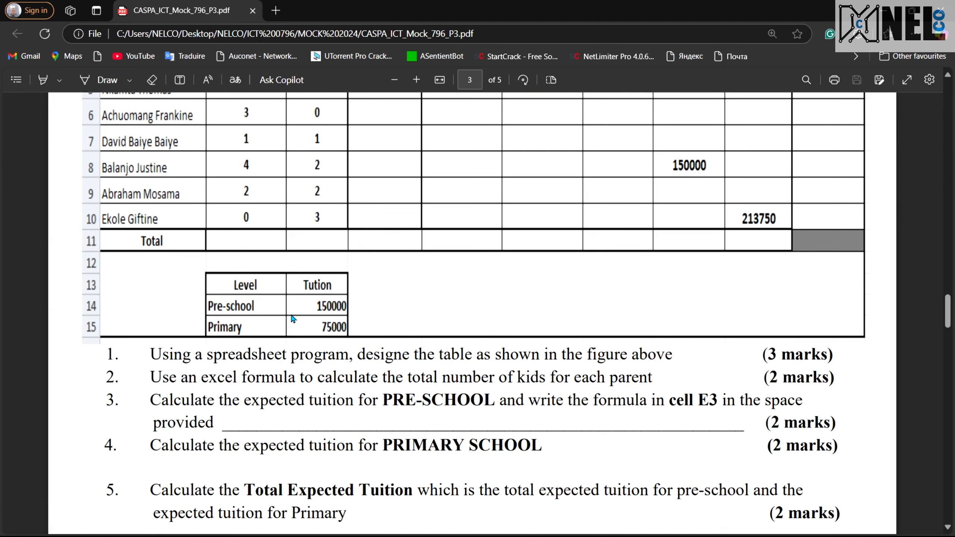
scroll(293, 319, "up", 3)
scroll(292, 318, "down", 5)
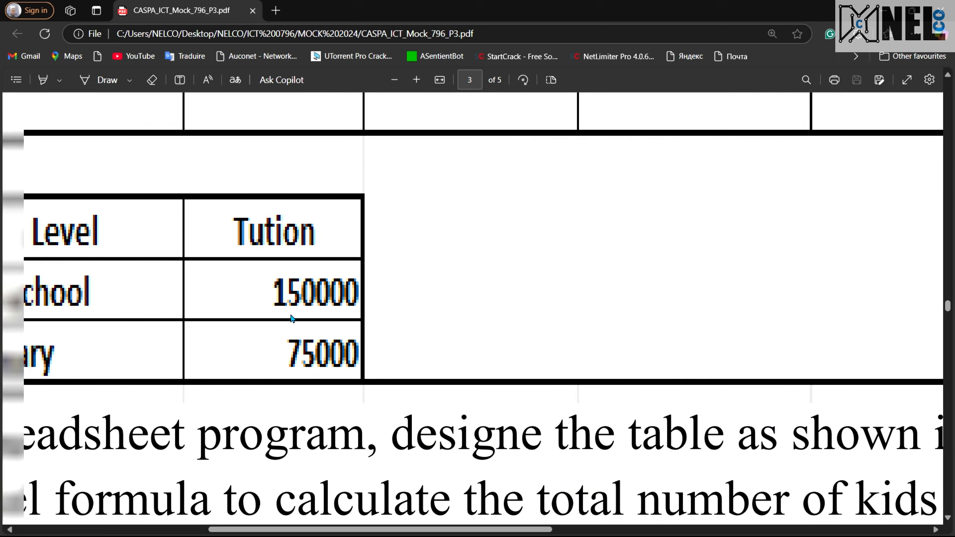
scroll(410, 294, "up", 4)
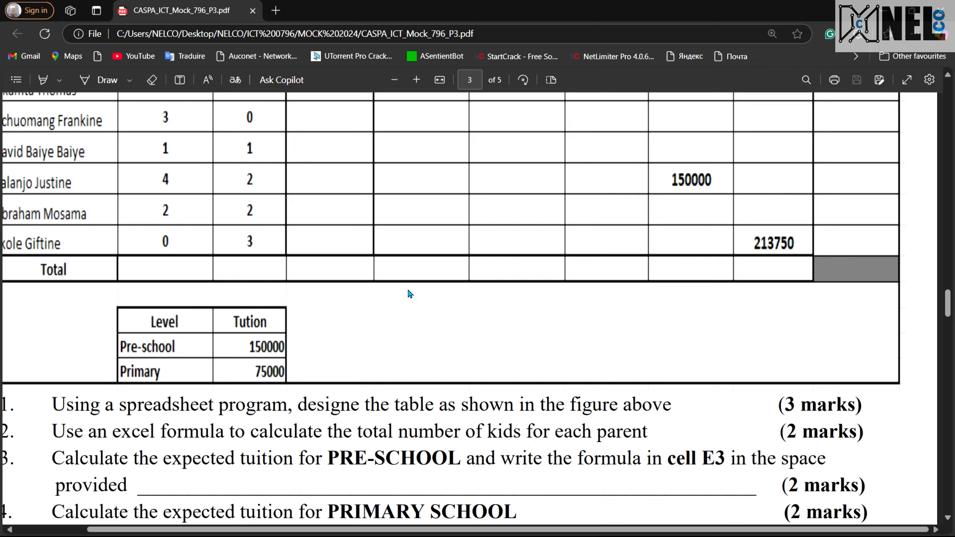
scroll(409, 294, "down", 4)
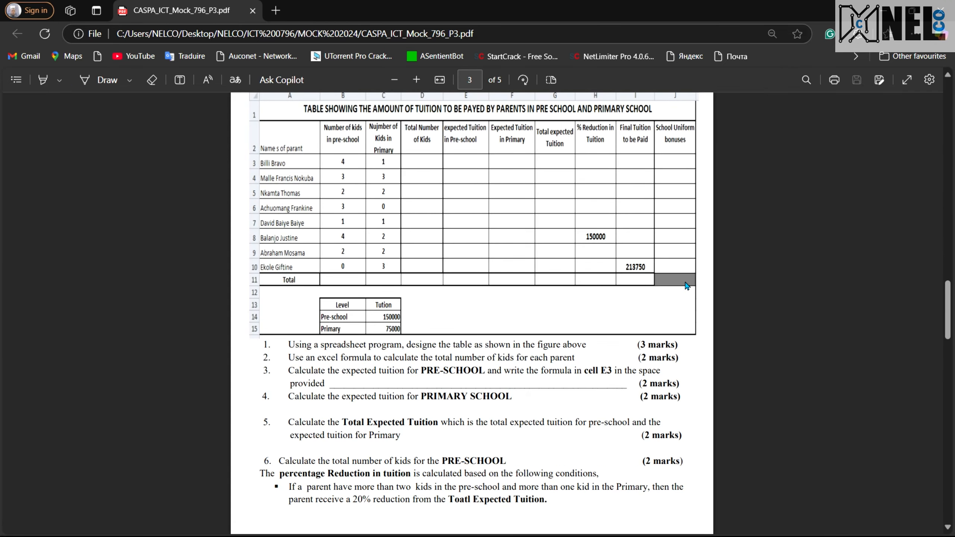
Fill the Total row cell J11 with dark gray shading
key("ctrl+super+Left")
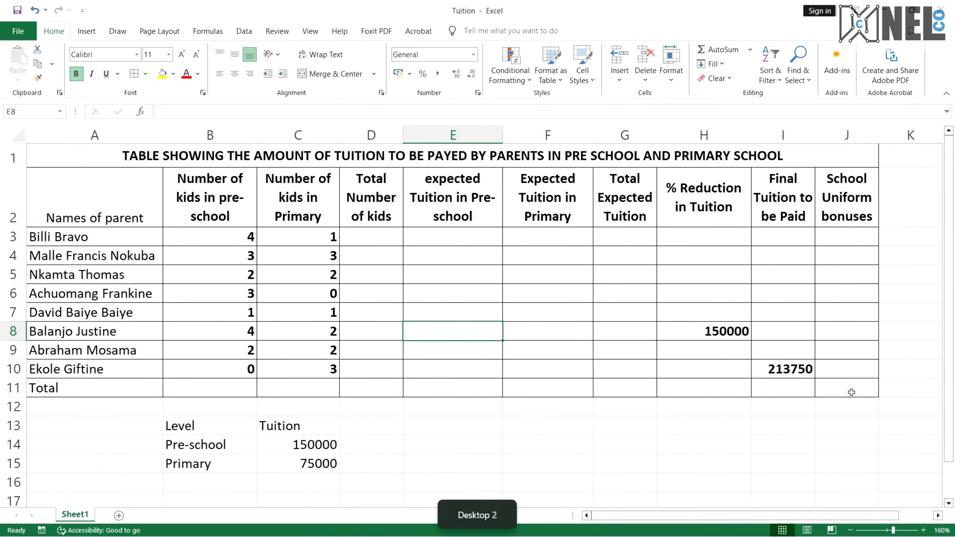
left_click(851, 392)
key("ctrl+super+Right")
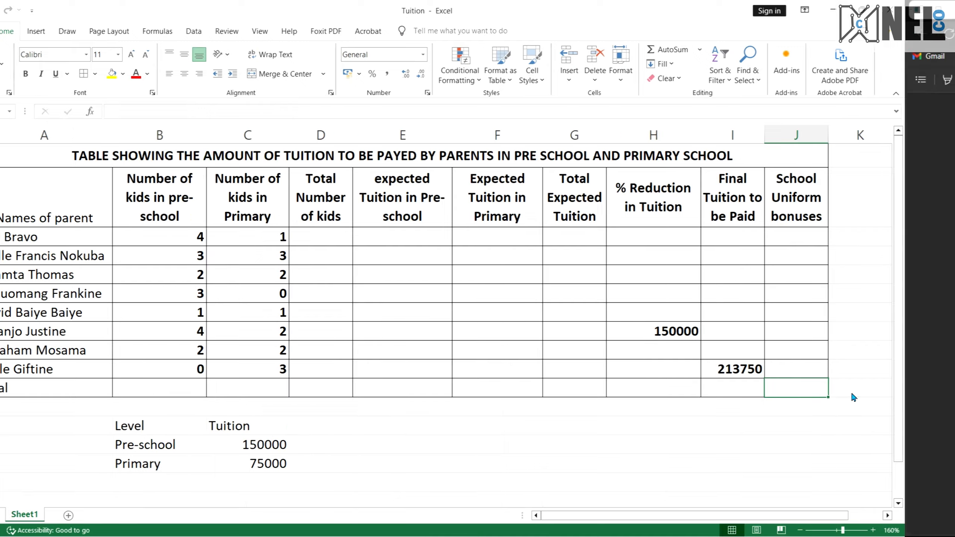
key("ctrl+super+Left")
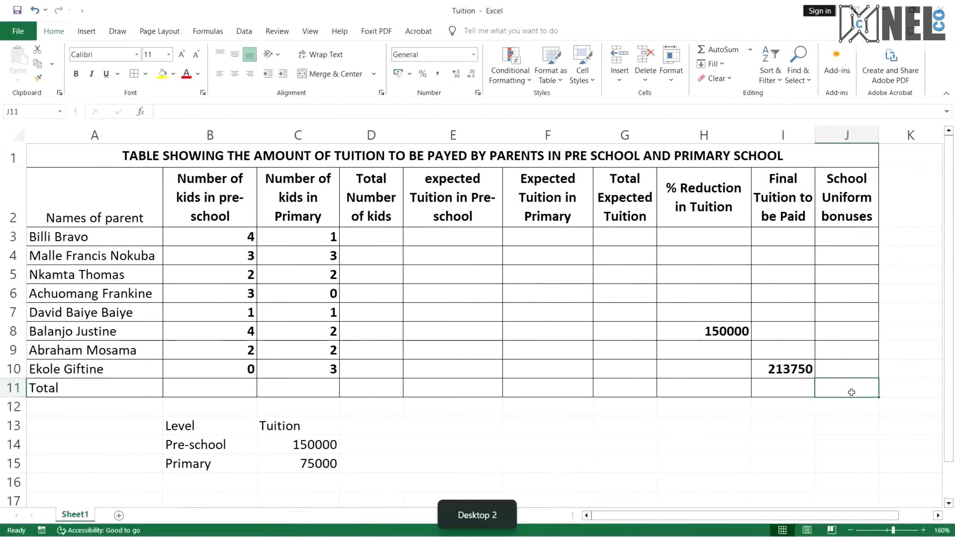
left_click(174, 73)
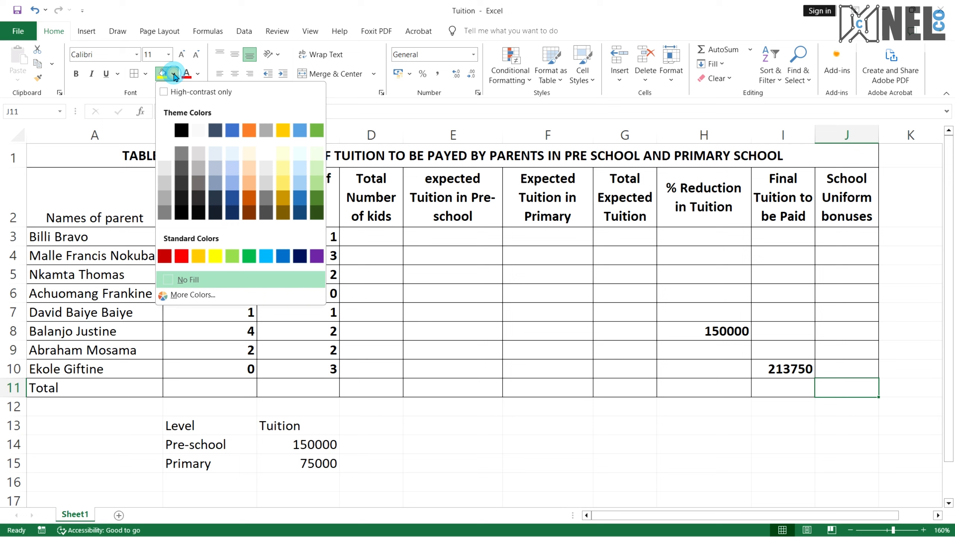
left_click(198, 183)
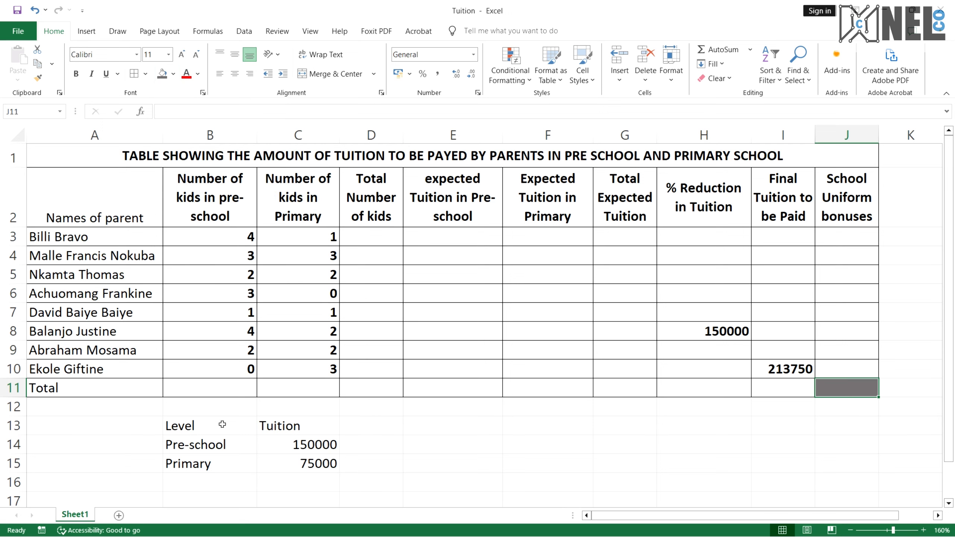
Center the Level and Tuition headings in B13 and C13 horizontally and vertically
left_click_drag(226, 426, 298, 466)
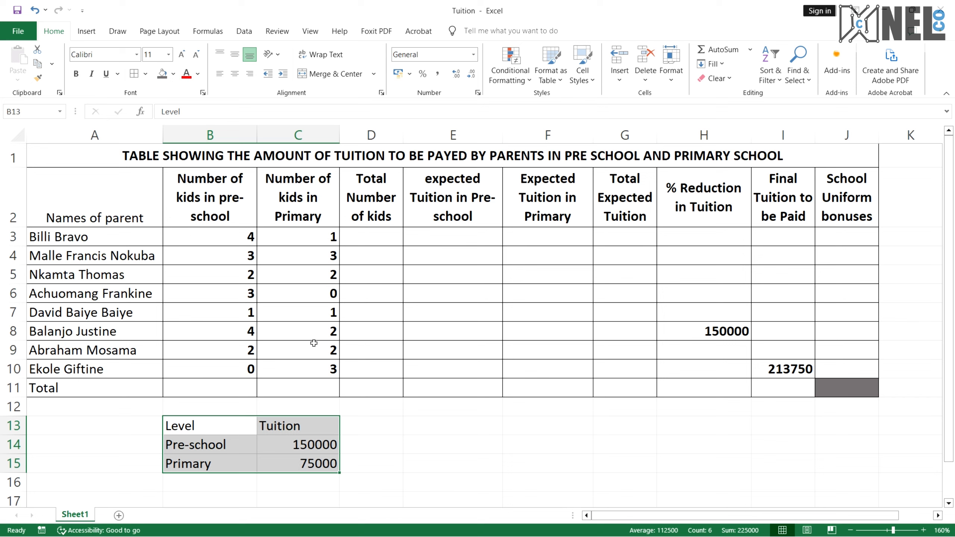
left_click(269, 427)
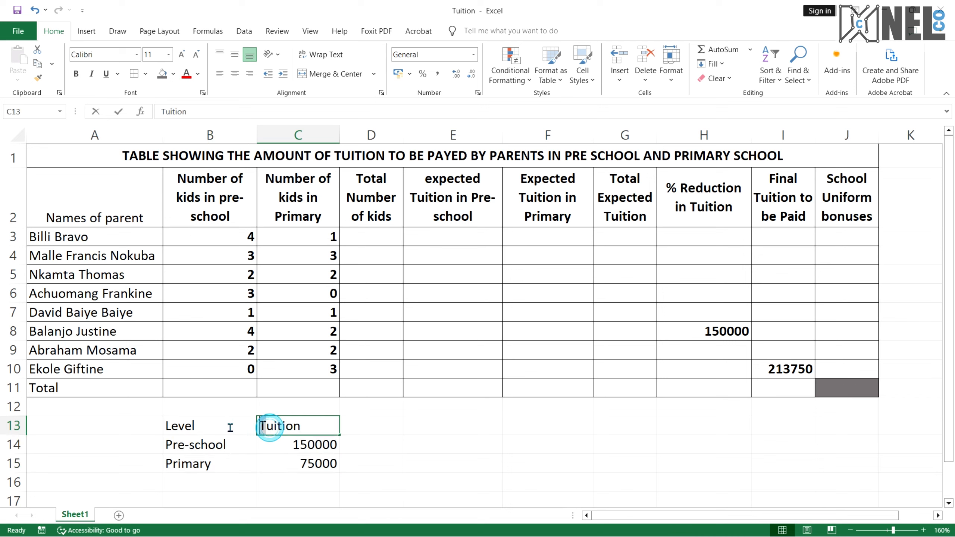
left_click_drag(210, 427, 283, 425)
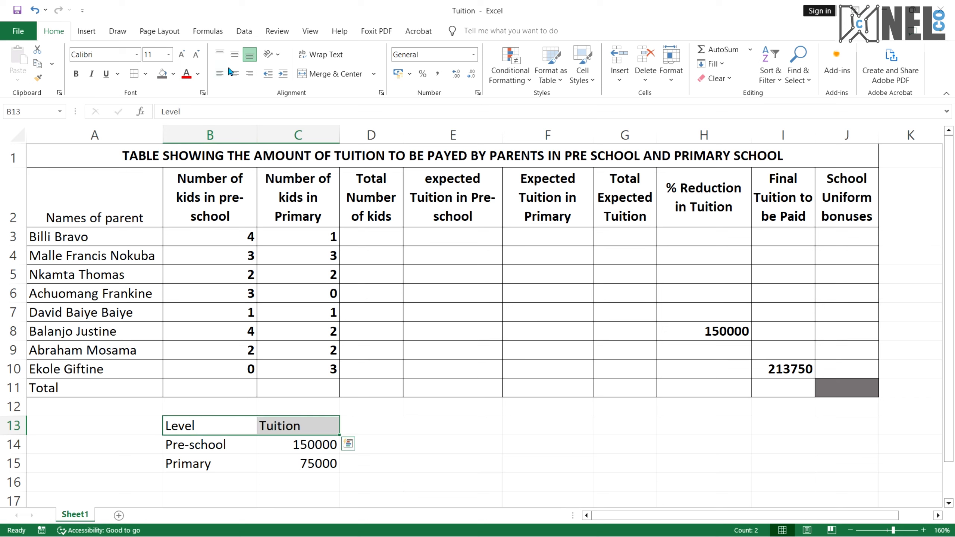
left_click(233, 56)
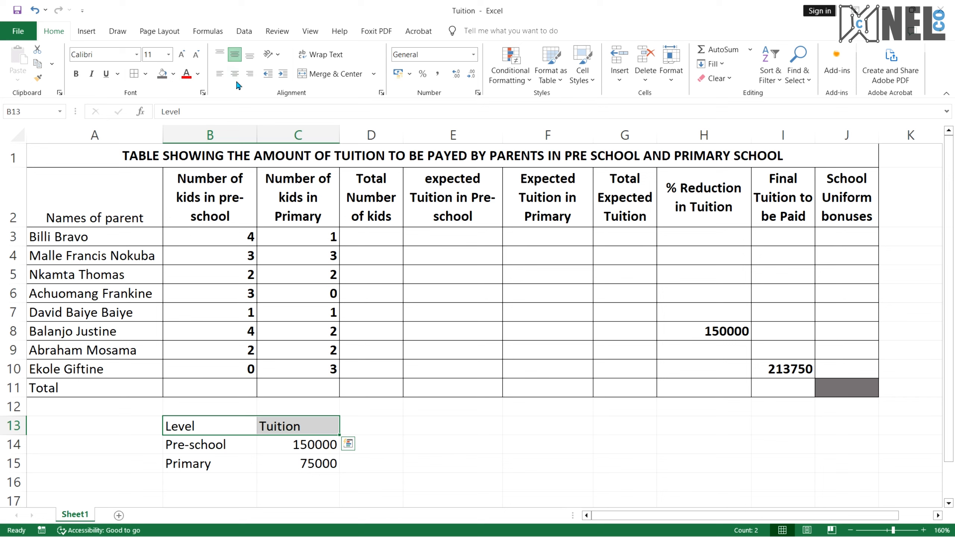
left_click(235, 75)
Apply all borders to the tuition lookup table B13 to C15
left_click(219, 447)
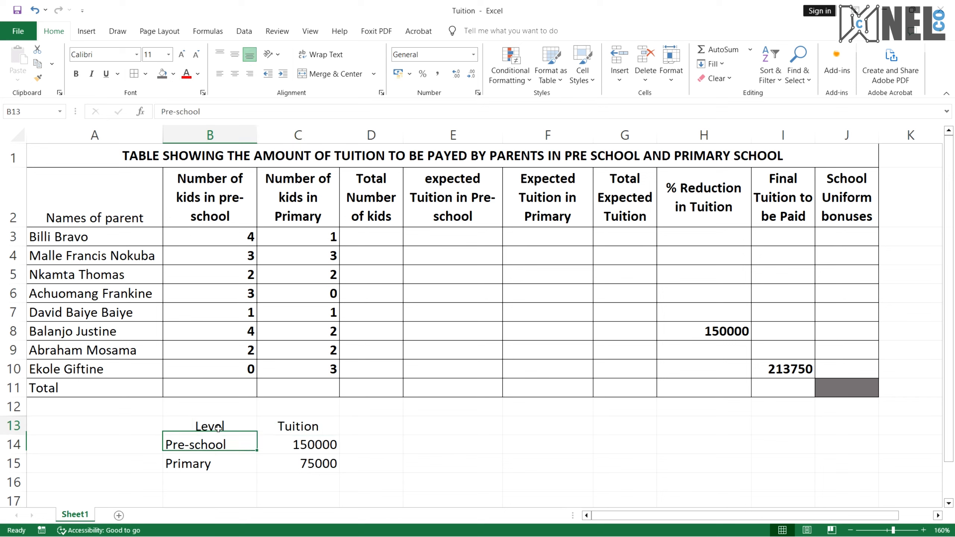
left_click_drag(219, 428, 291, 461)
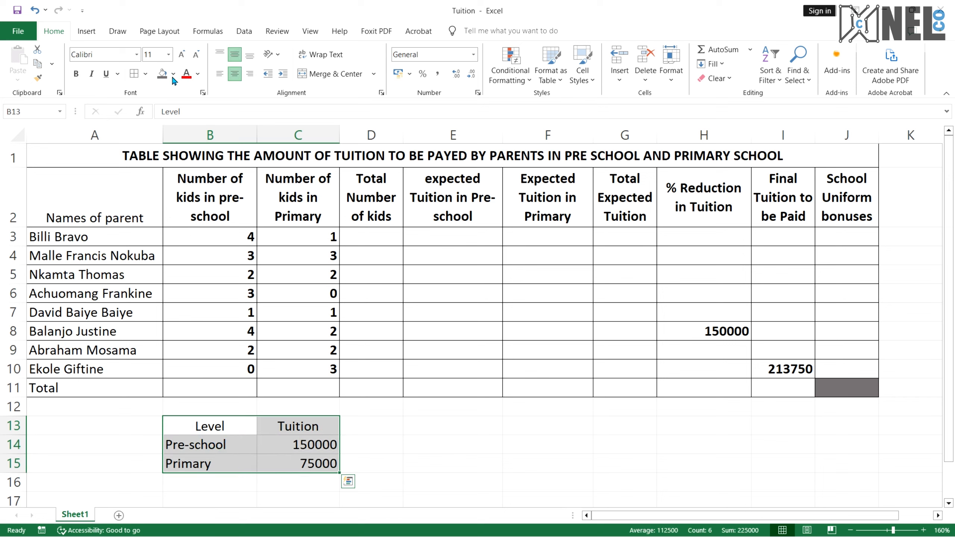
left_click(145, 74)
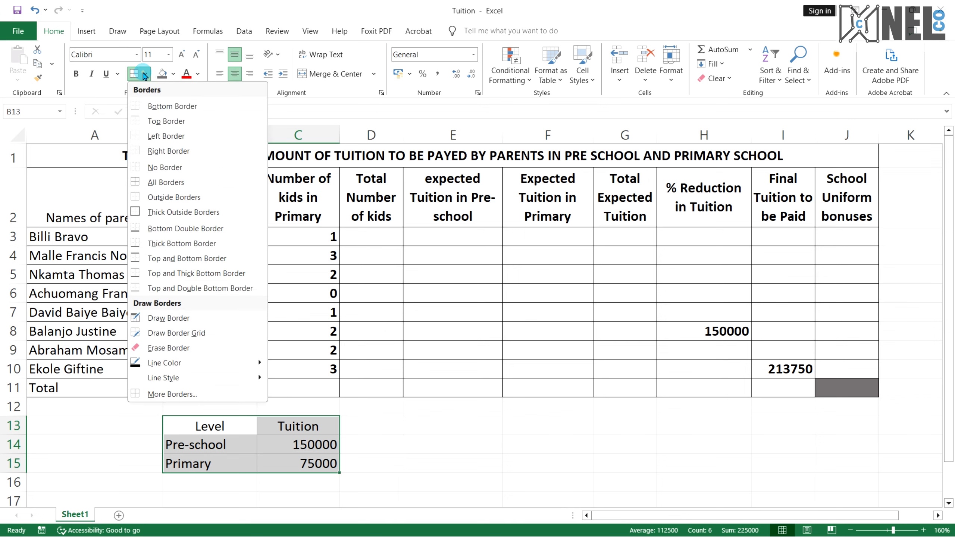
left_click(186, 181)
left_click(317, 258)
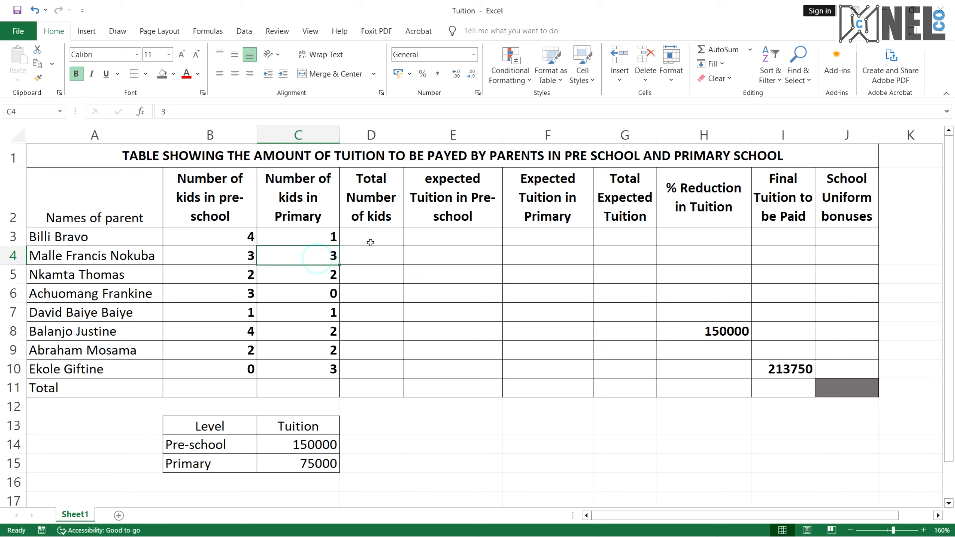
Draw a thick border around the Total row from A11 to J11
left_click(370, 242)
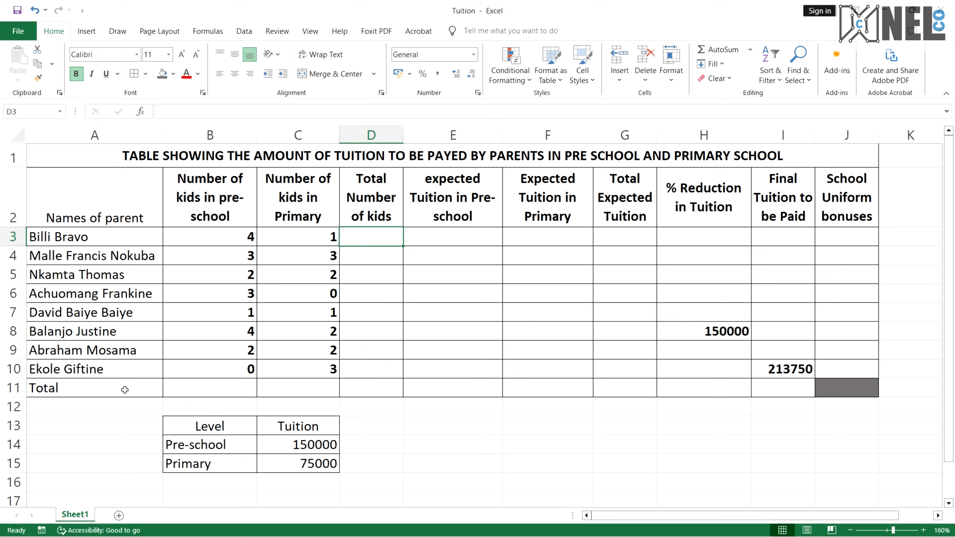
left_click_drag(125, 389, 860, 387)
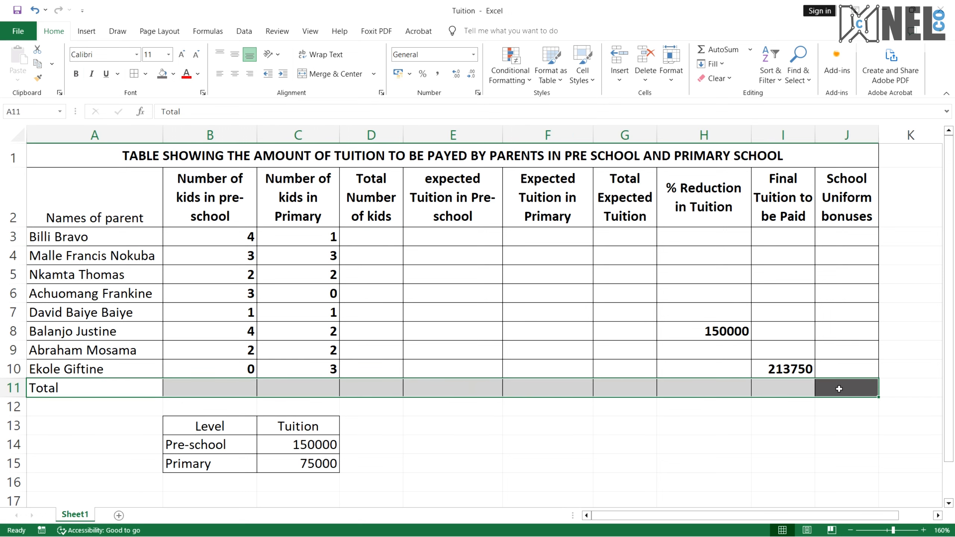
left_click(117, 382)
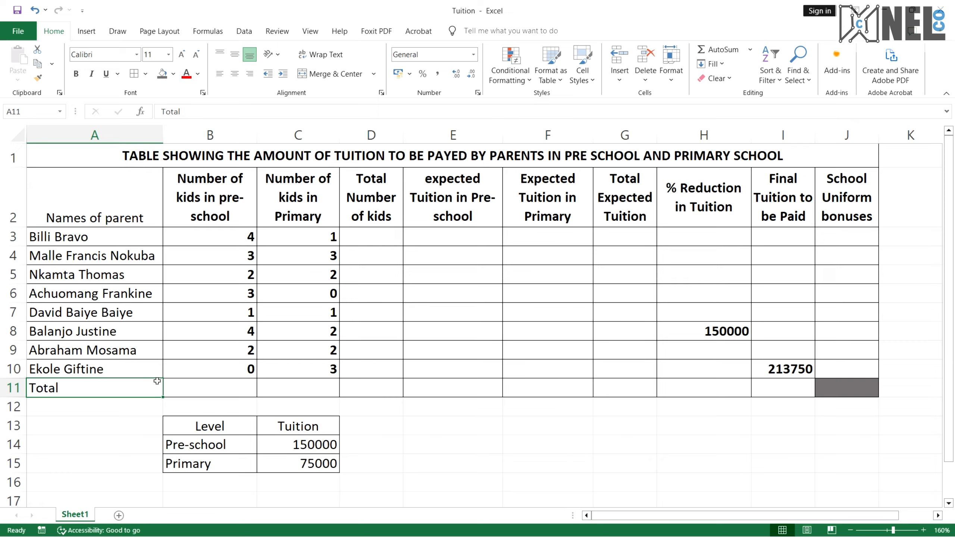
scroll(139, 372, "down", 1)
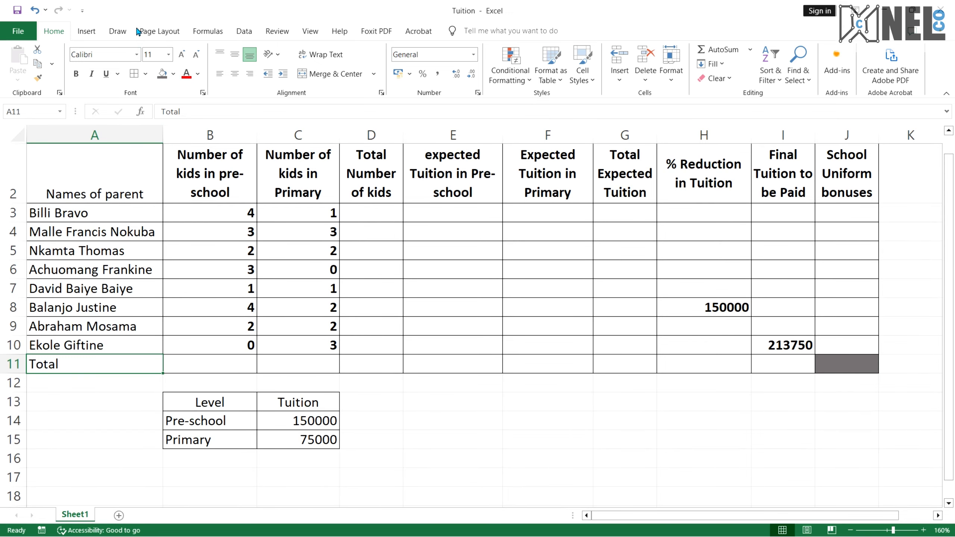
left_click(145, 74)
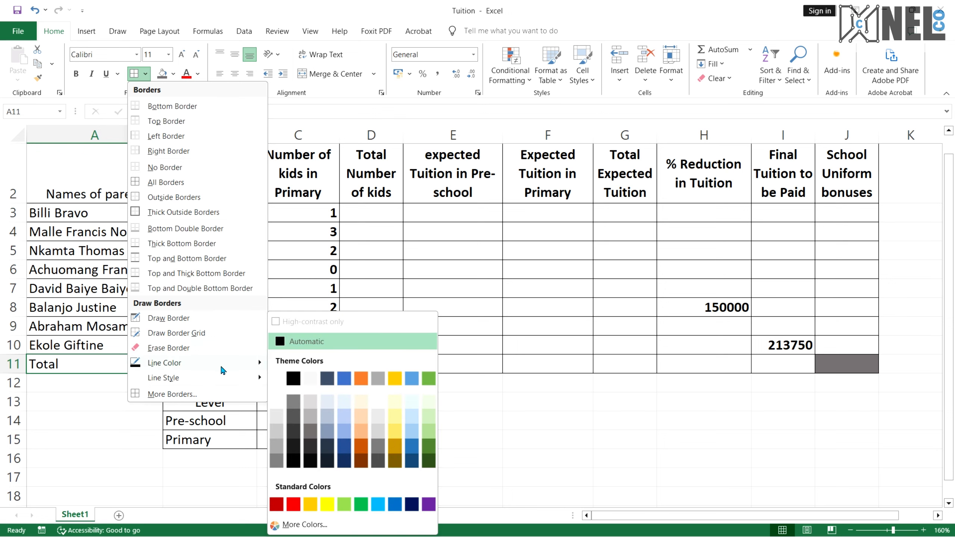
mouse_move(213, 379)
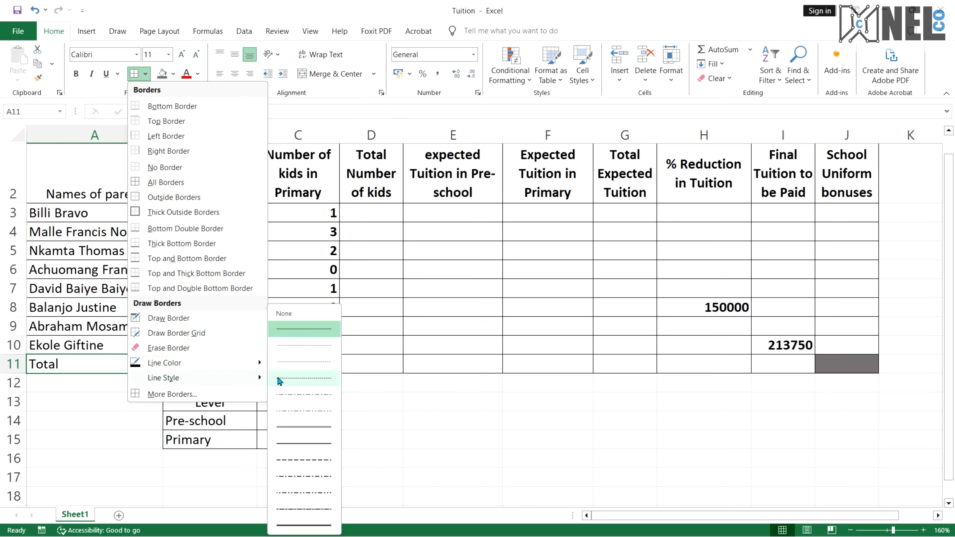
left_click(297, 526)
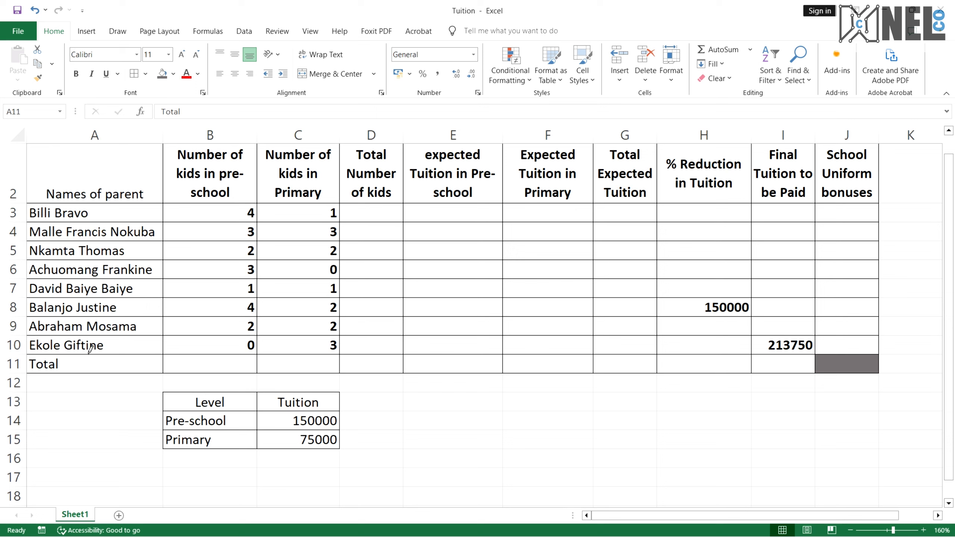
mouse_move(85, 351)
left_mouse_down()
mouse_move(795, 355)
mouse_move(804, 368)
mouse_move(830, 366)
left_mouse_up()
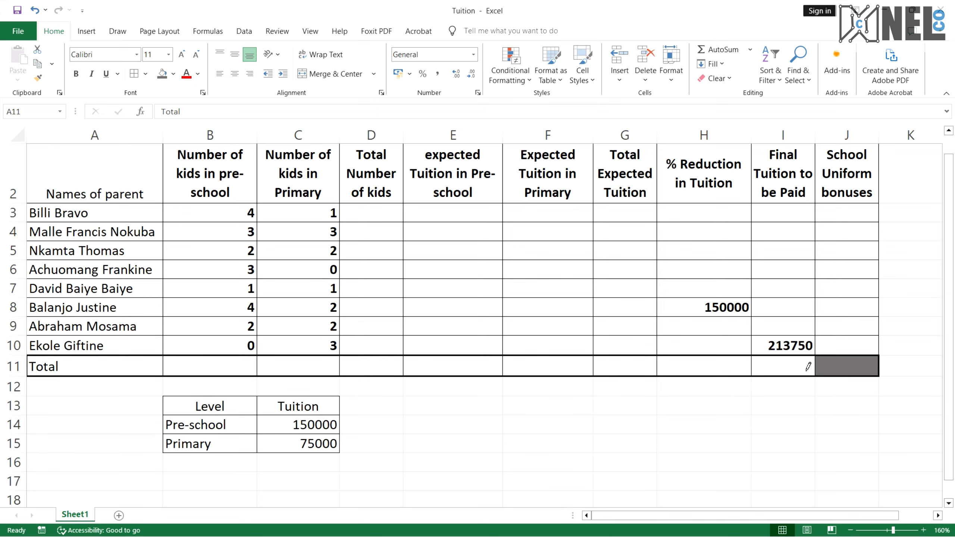
left_click(135, 74)
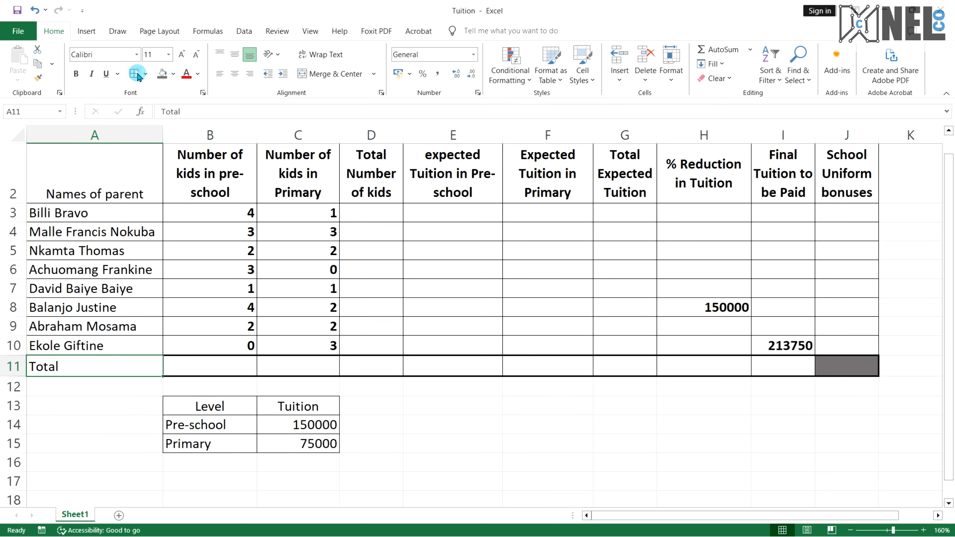
left_click(319, 304)
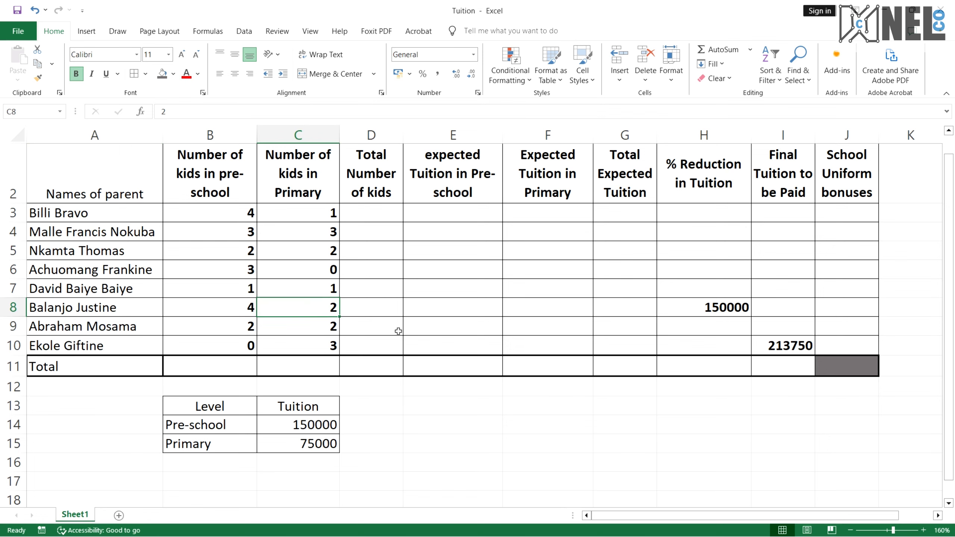
scroll(398, 331, "down", 2)
scroll(398, 330, "up", 2)
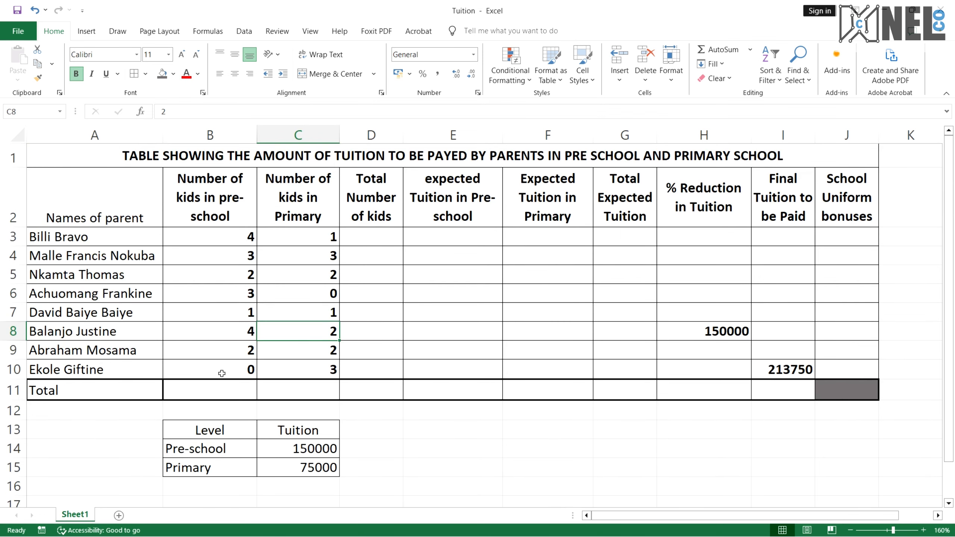
left_click(221, 390)
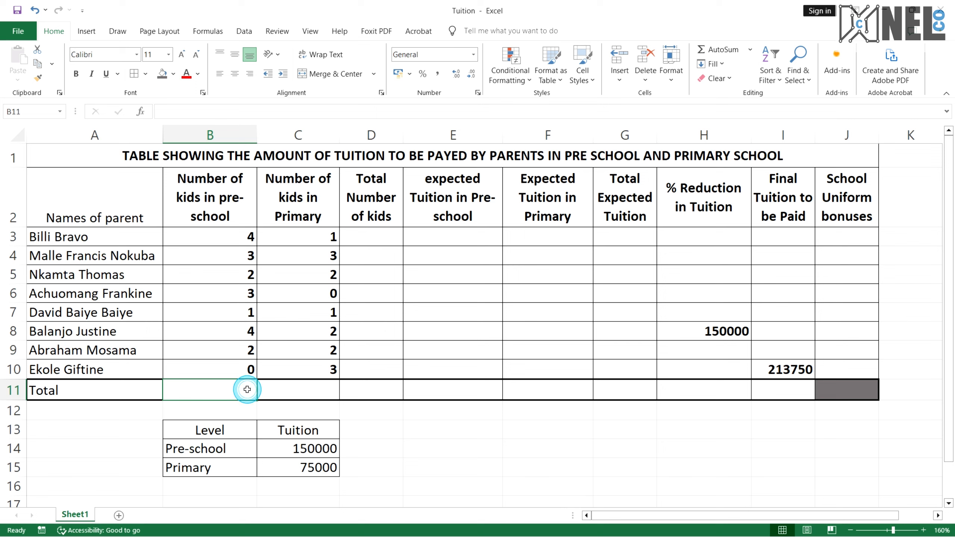
left_click(145, 74)
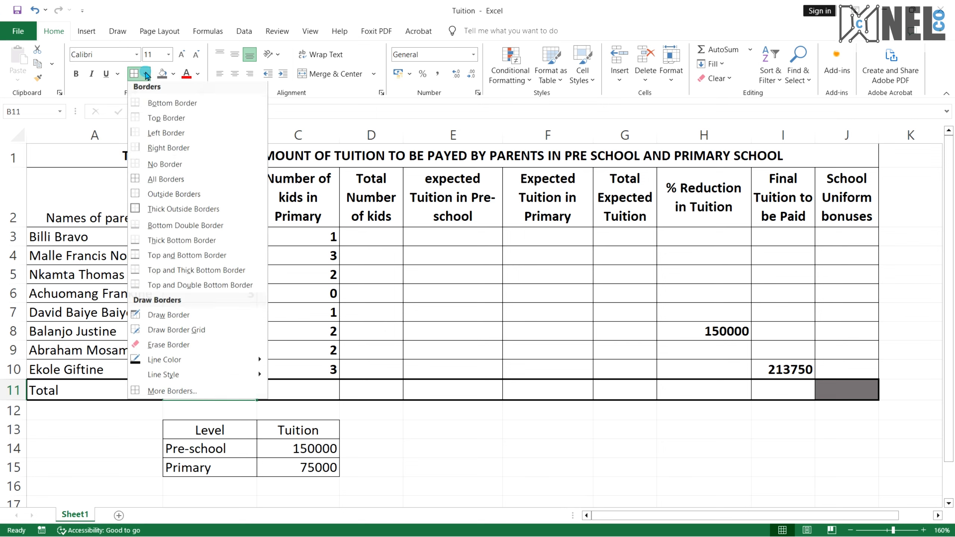
left_click(207, 377)
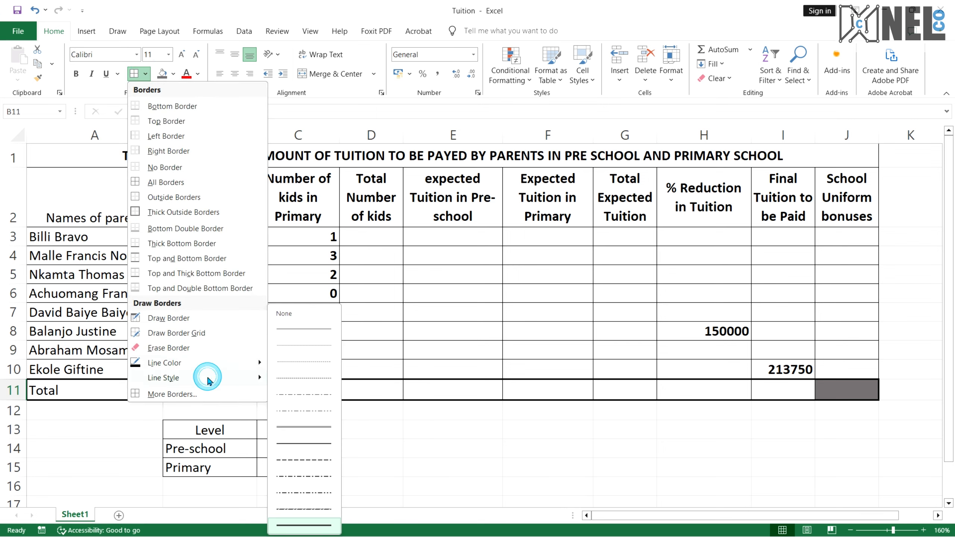
left_click(304, 443)
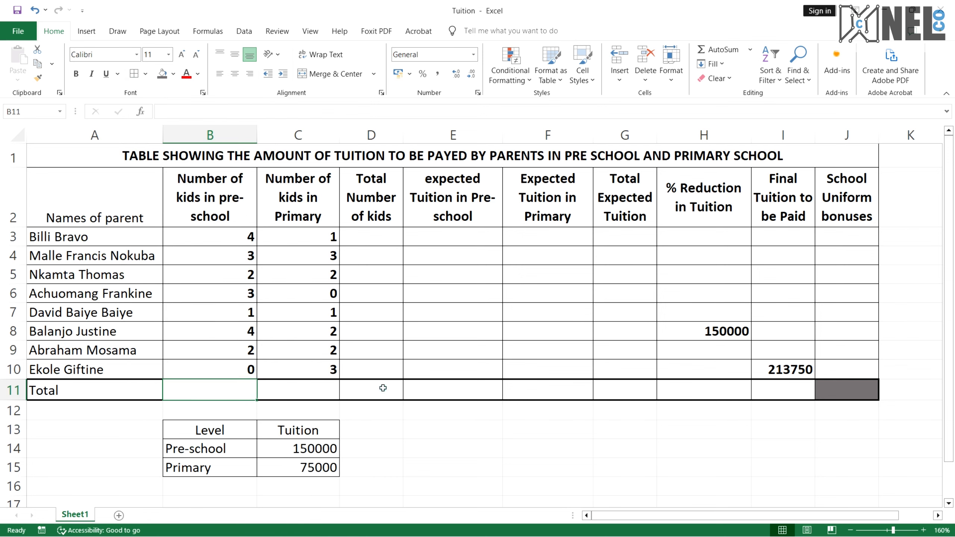
scroll(421, 375, "down", 1)
left_click(421, 372)
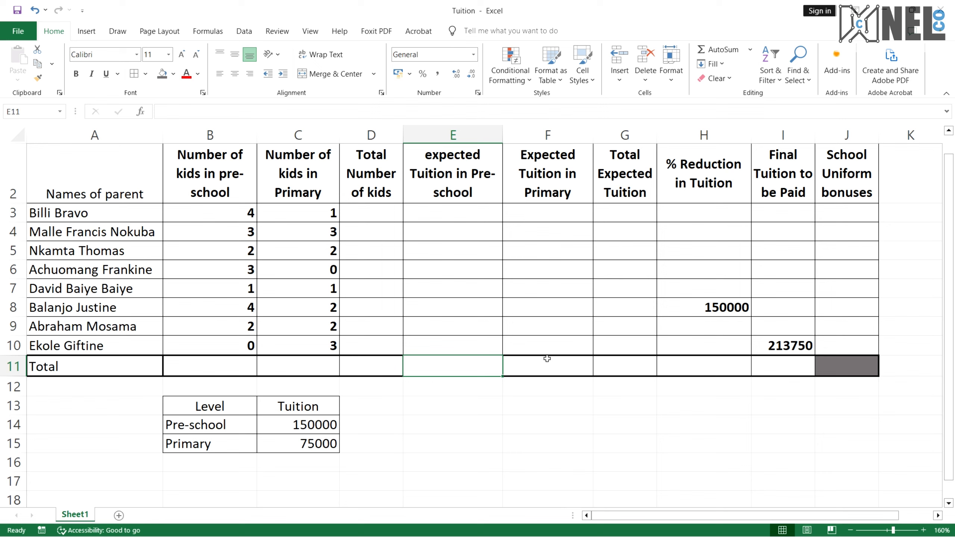
Review the numbered question list under the table in the reference PDF
key("ctrl+super+Right")
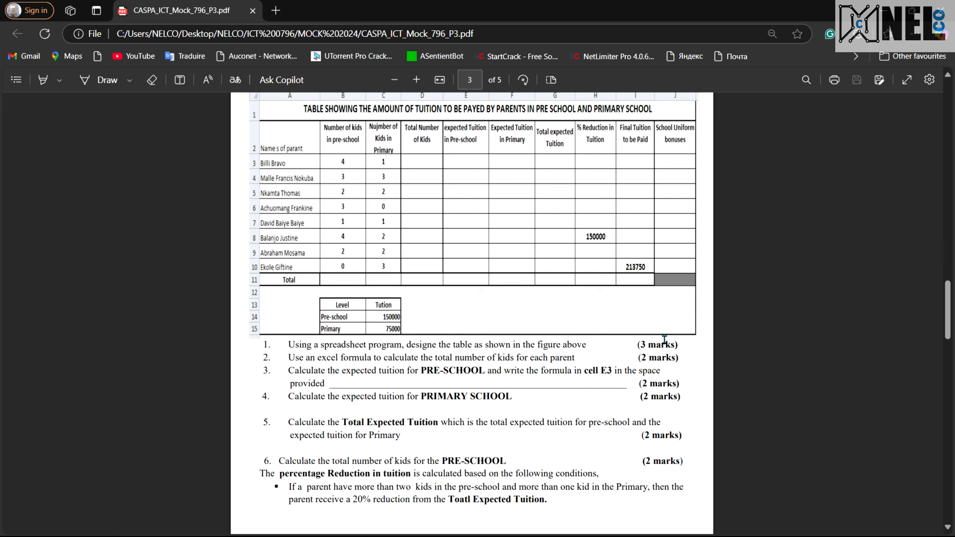
left_click_drag(662, 343, 637, 344)
scroll(562, 359, "up", 5)
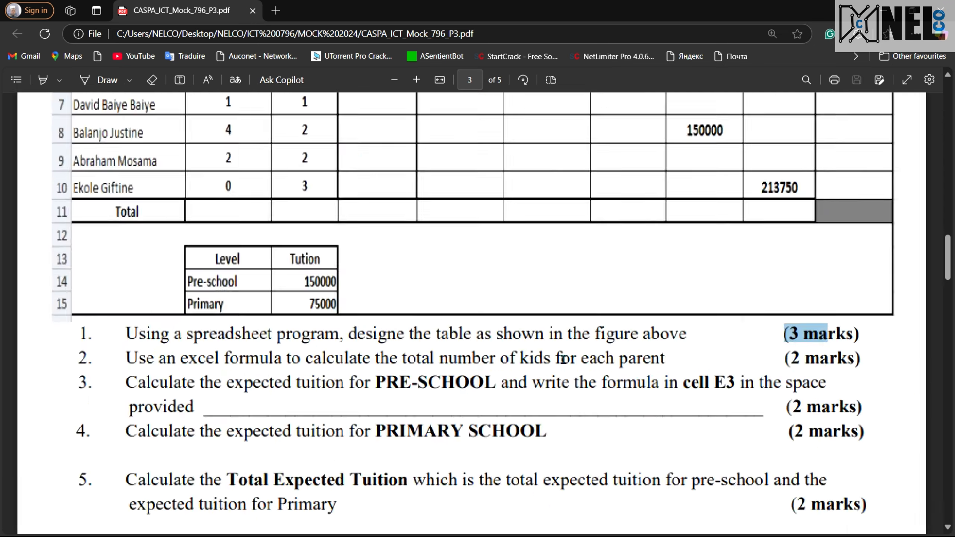
scroll(563, 359, "down", 6)
scroll(563, 359, "up", 2)
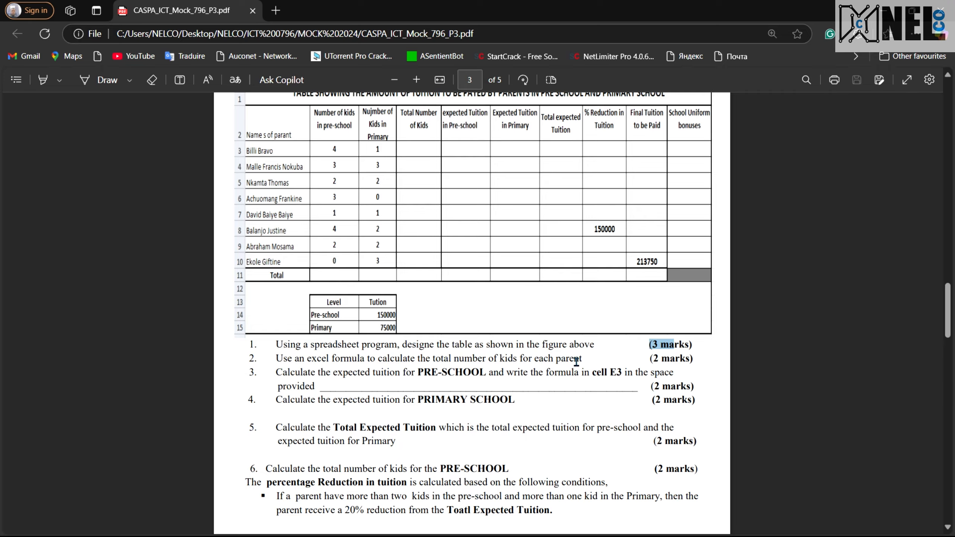
scroll(576, 361, "up", 3)
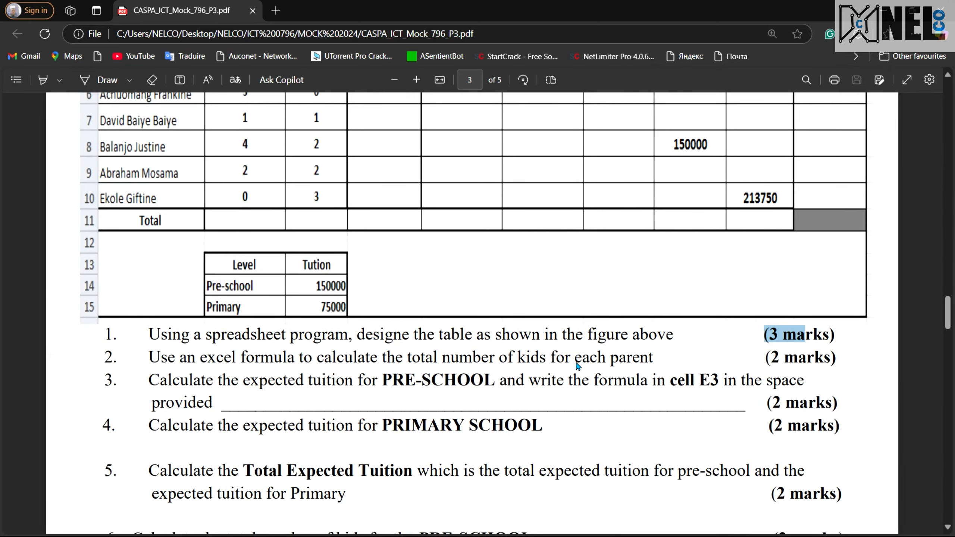
key("ctrl+super+Right")
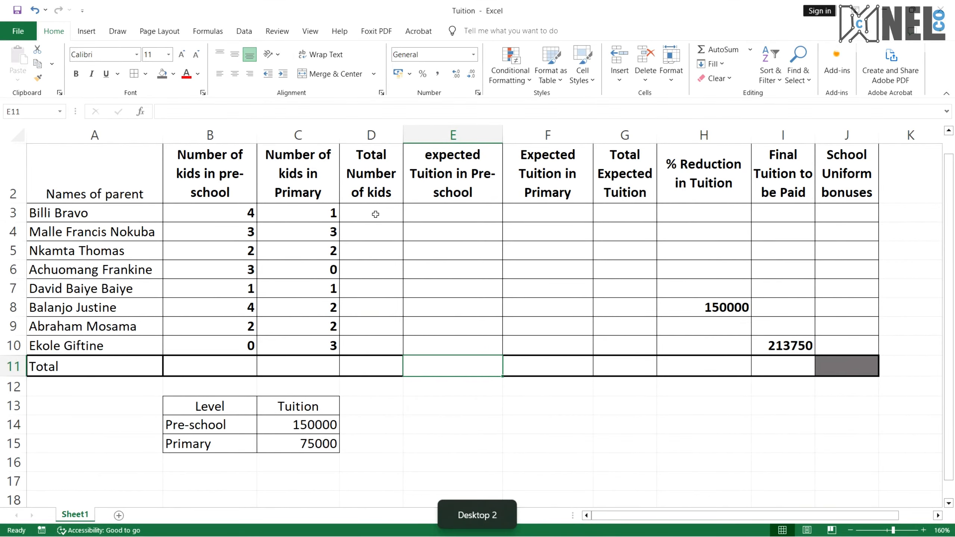
Enter the formula =B3+C3 in D3 to total the first parent's pre-school and primary kids
left_click(375, 213)
type("=")
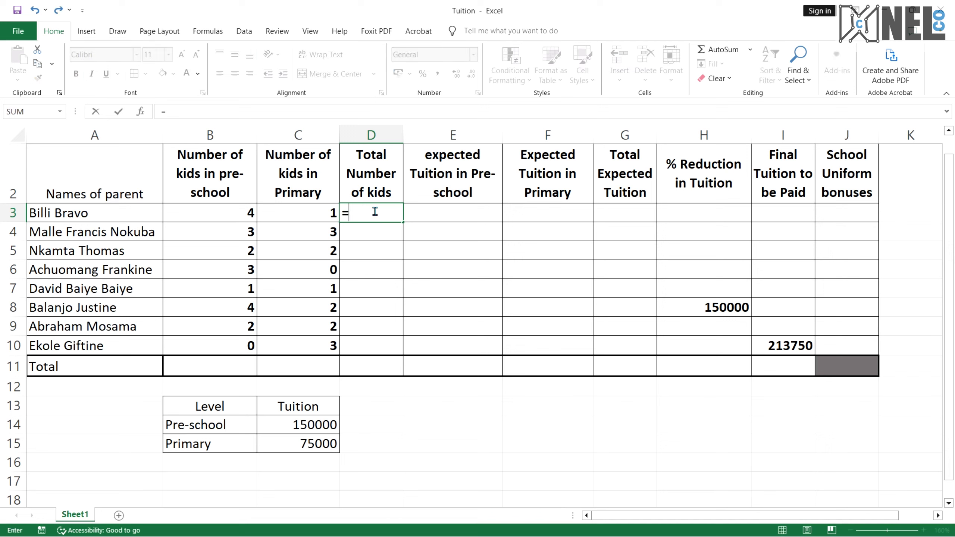
left_click(243, 210)
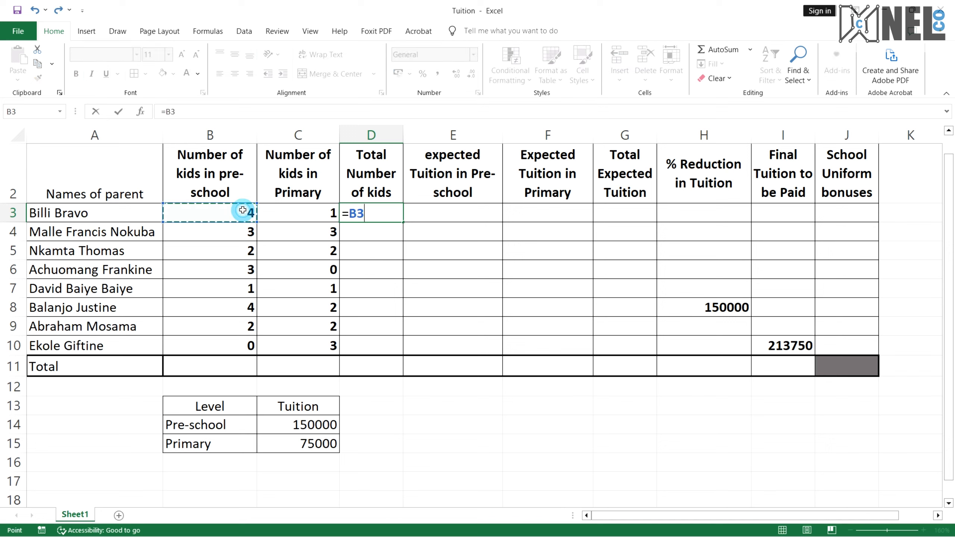
type("+")
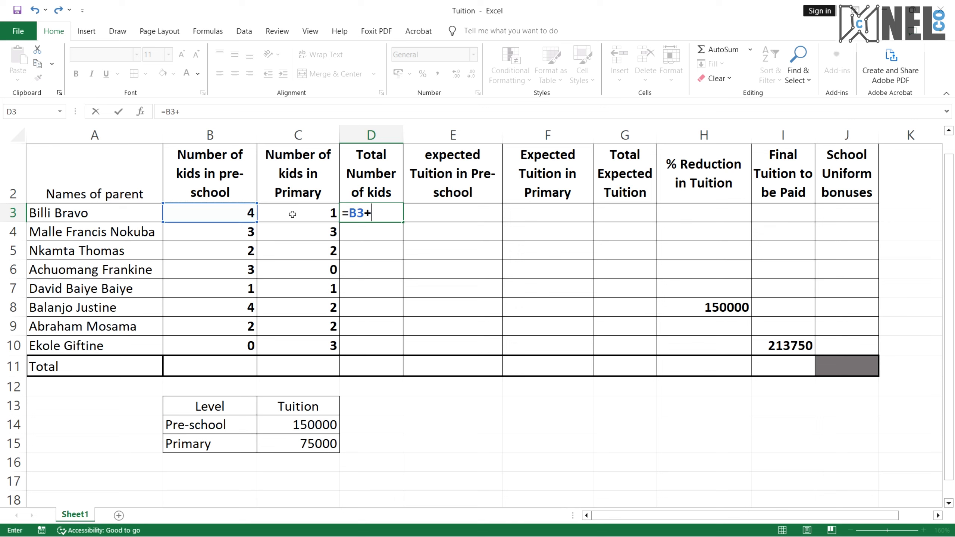
left_click(304, 217)
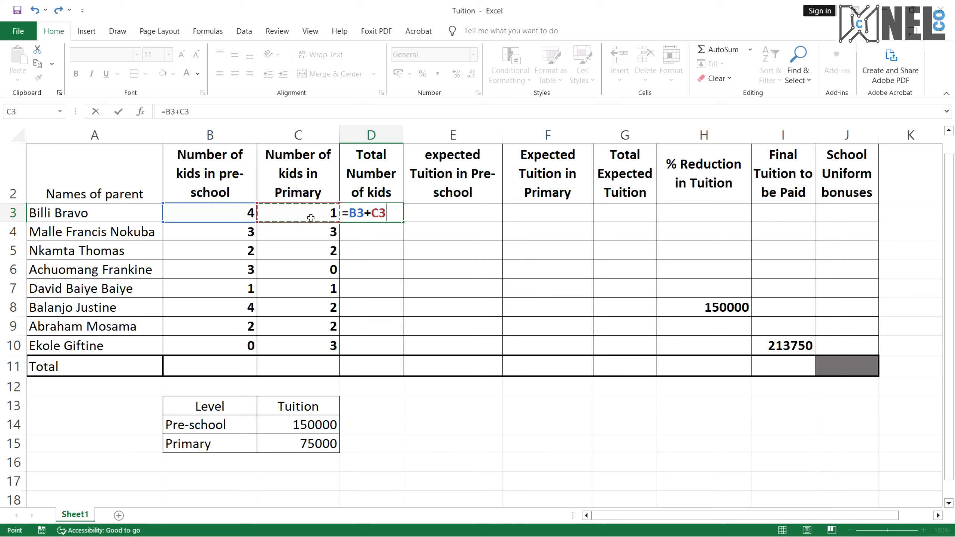
key("Return")
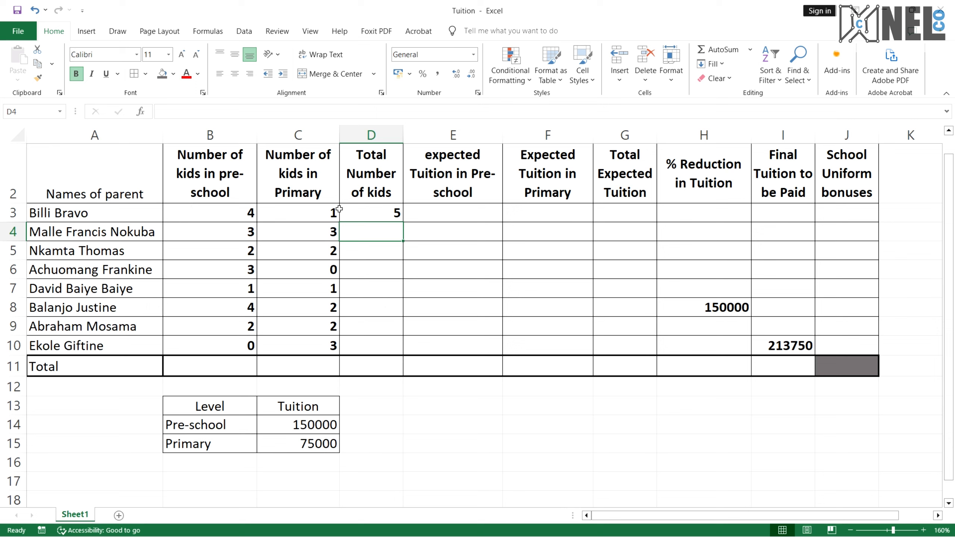
Fill the total-kids formula down from D3 to D10
left_click(354, 213)
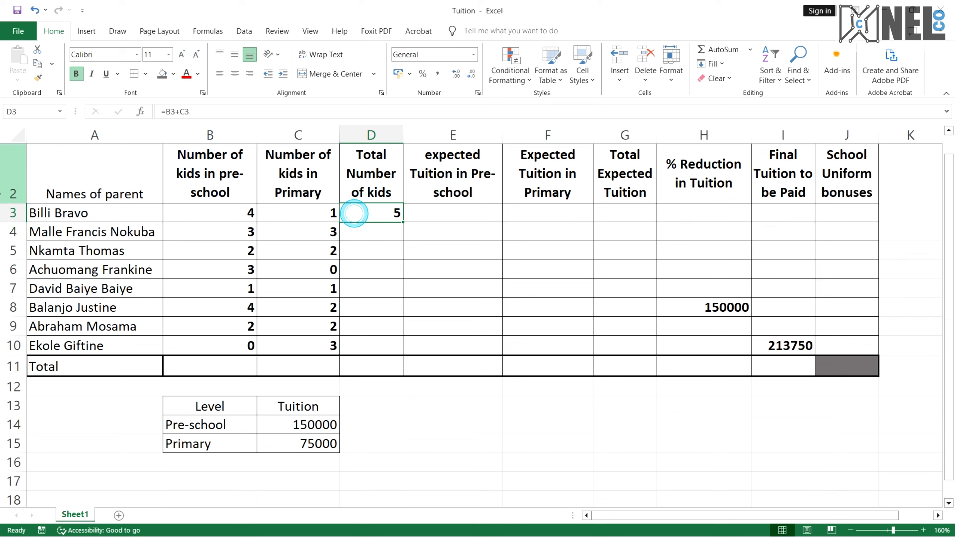
left_click(286, 226)
left_click(380, 212)
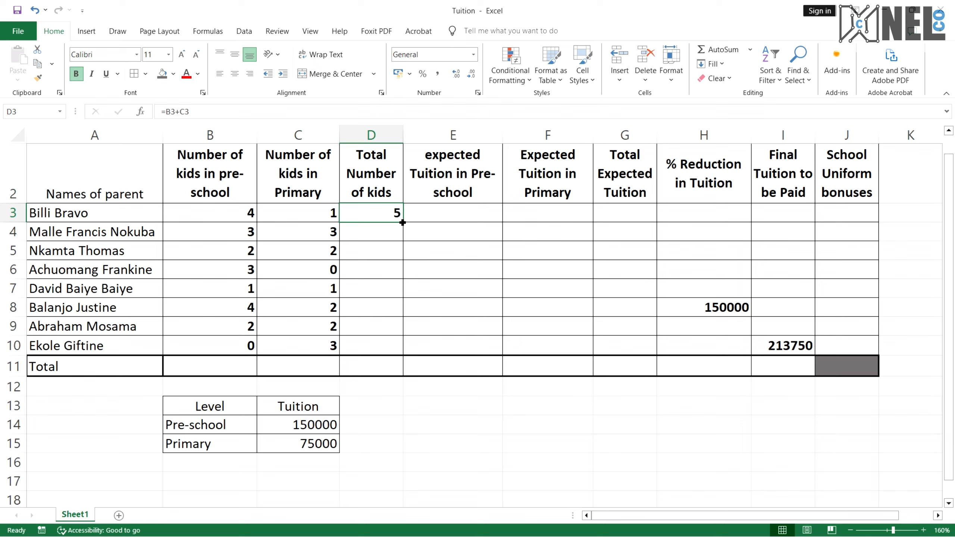
left_click_drag(402, 223, 403, 351)
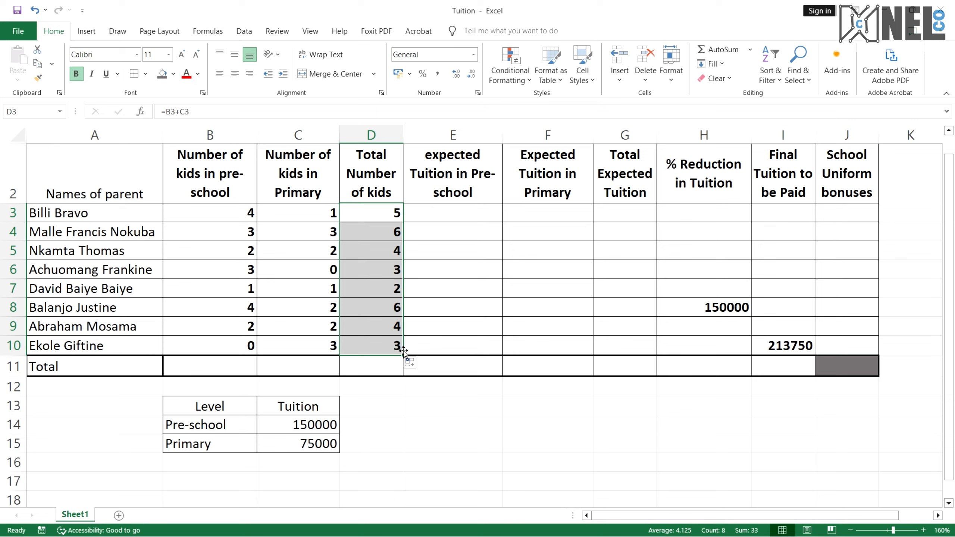
left_click(444, 333)
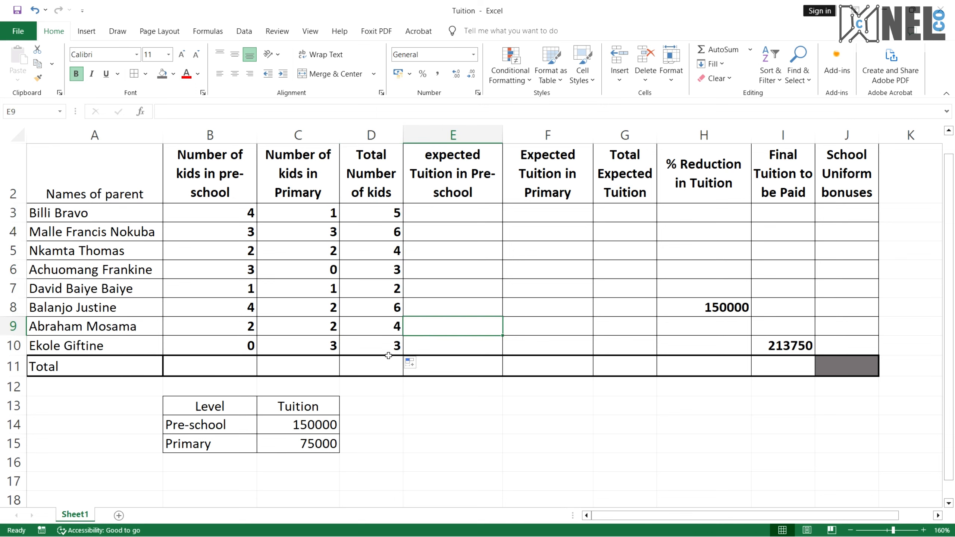
left_click(390, 332)
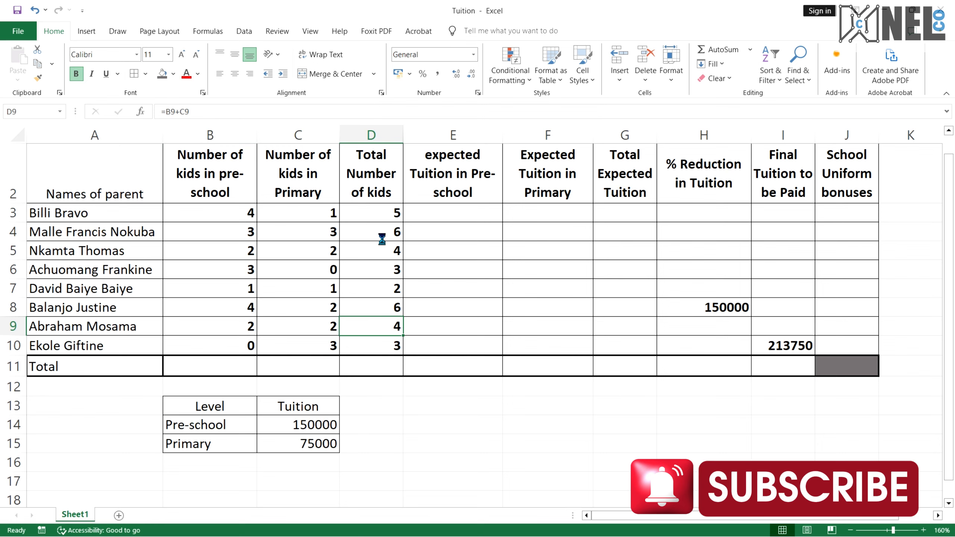
Review the filled kids totals on the sheet and the question list in the reference PDF
scroll(382, 240, "up", 1)
left_click(425, 249)
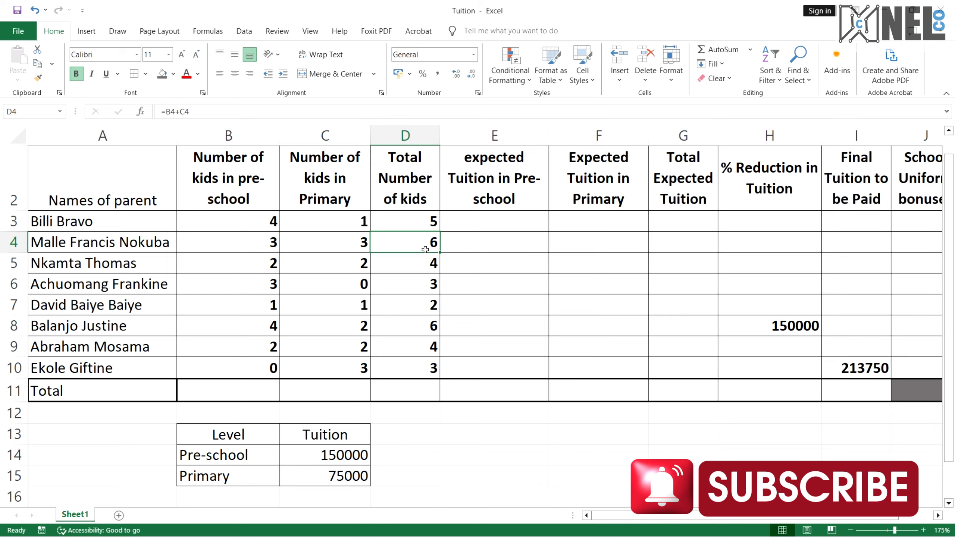
scroll(426, 250, "right", 3)
scroll(425, 250, "up", 1)
scroll(425, 250, "left", 3)
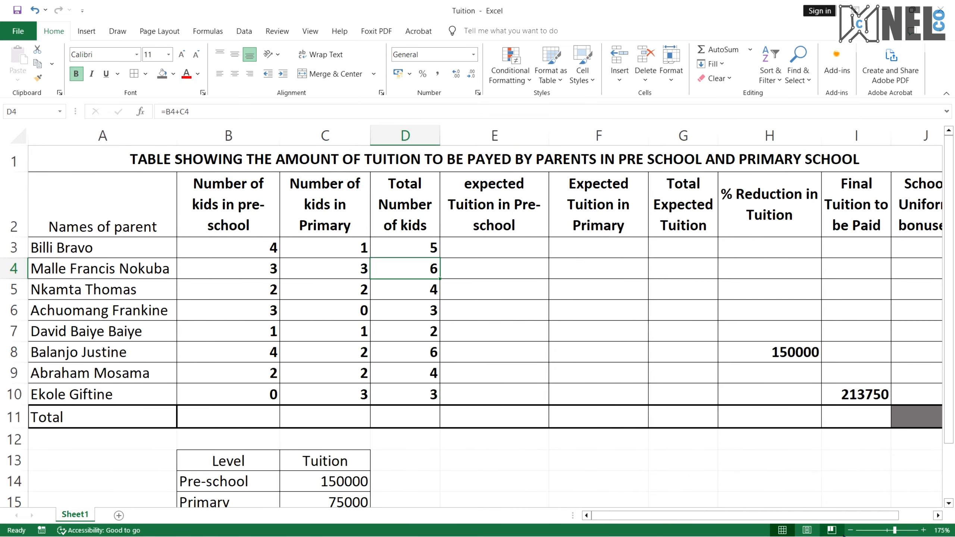
left_click(886, 530)
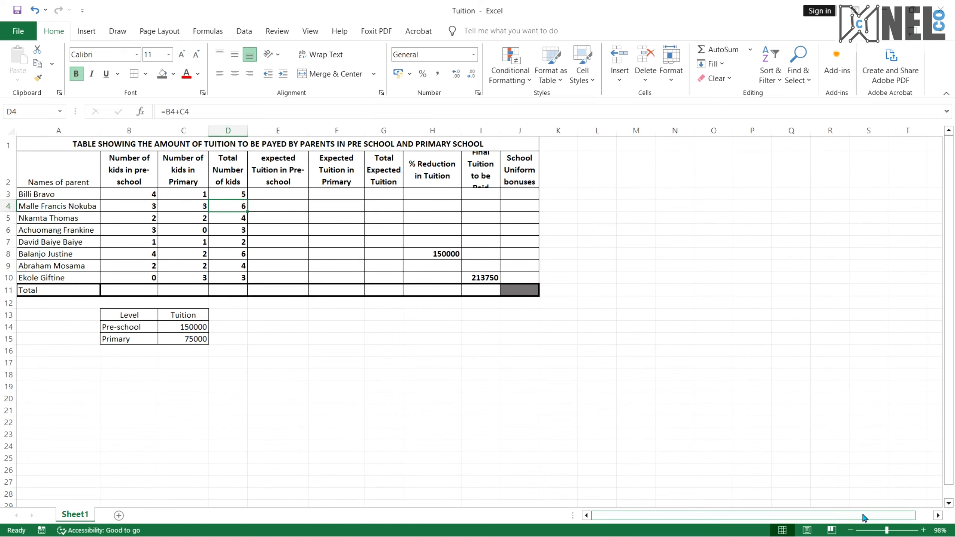
left_click(889, 530)
left_click(894, 530)
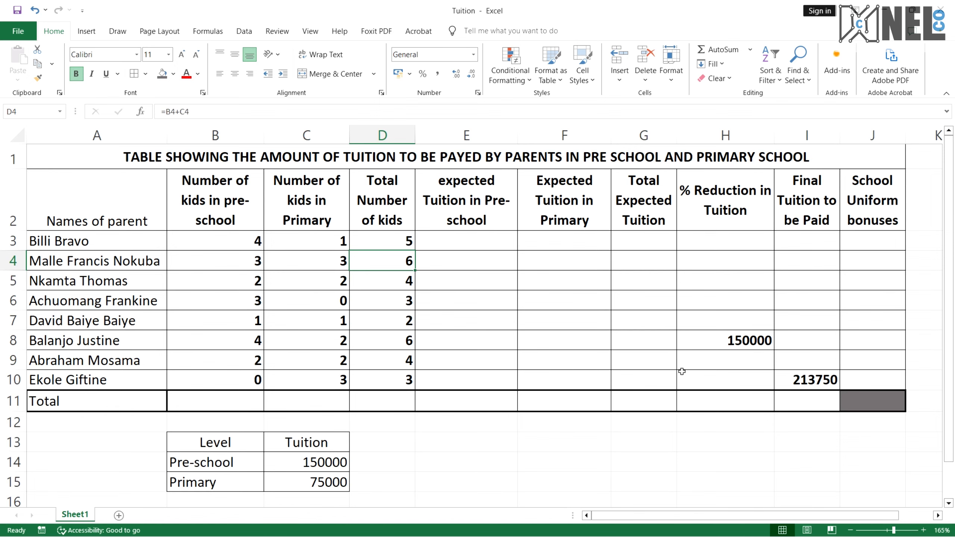
key("ctrl+super+Right")
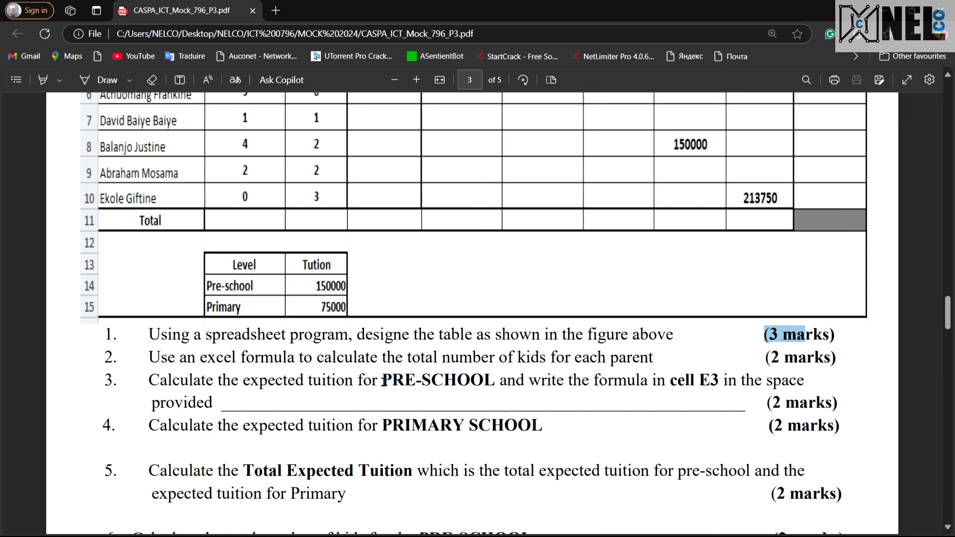
key("ctrl+super+Right")
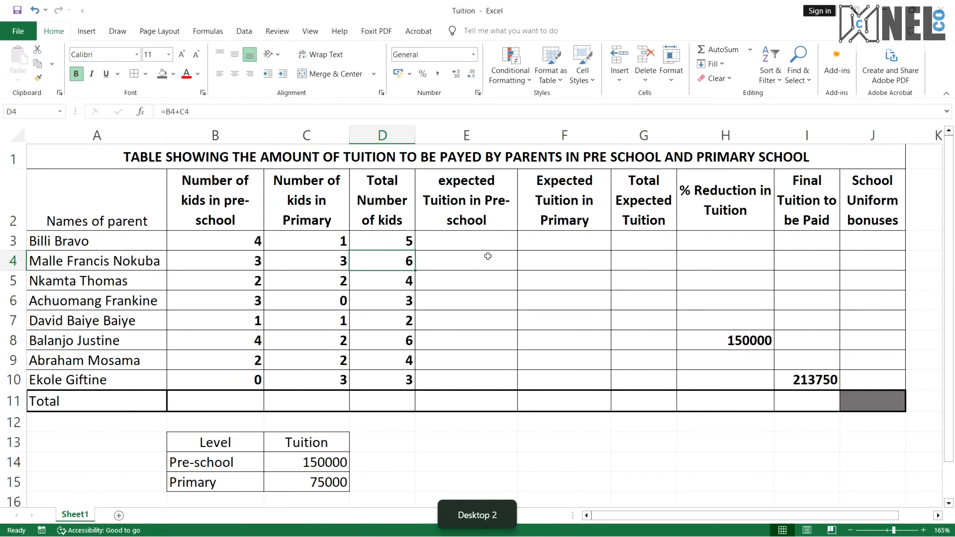
Enter the formula =$C$14*B3 in E3 to compute the first parent's expected pre-school tuition
left_click(481, 241)
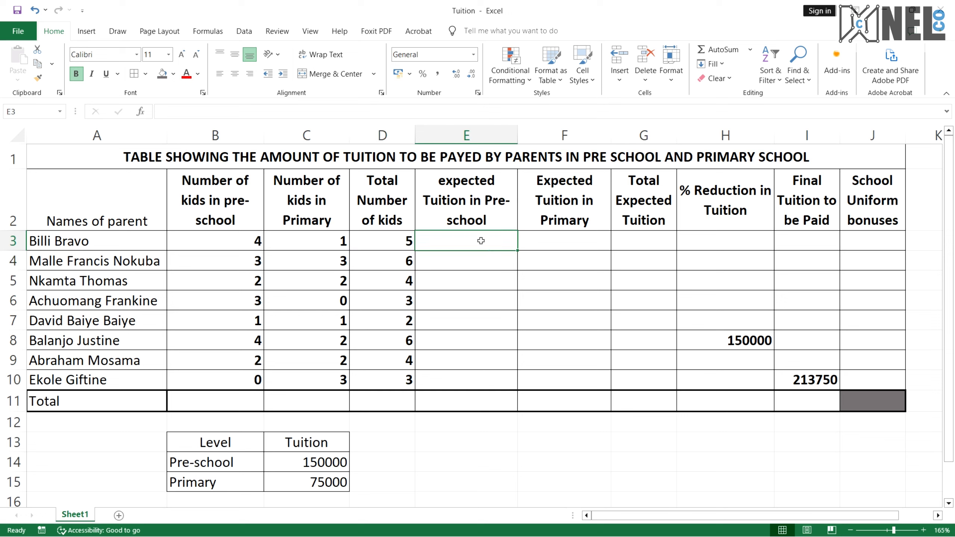
type("=")
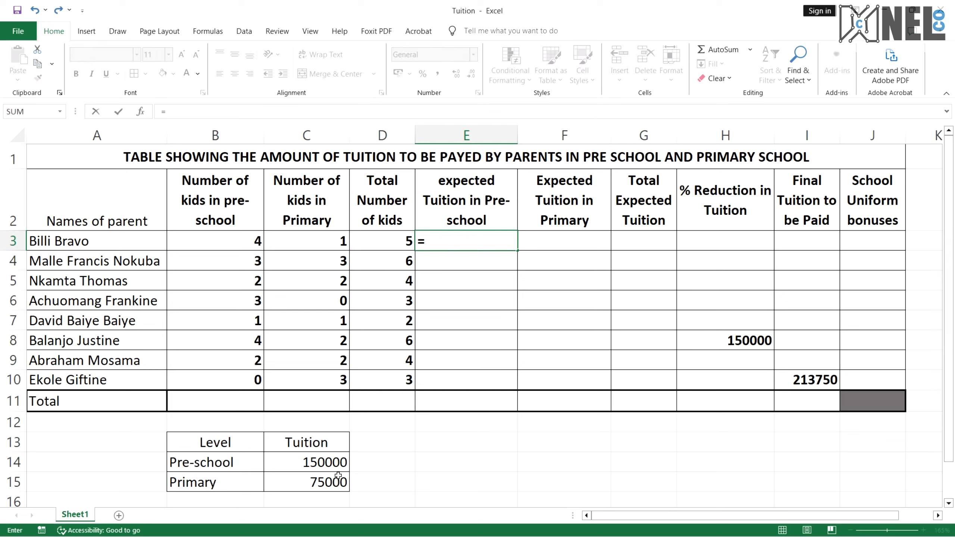
left_click(334, 460)
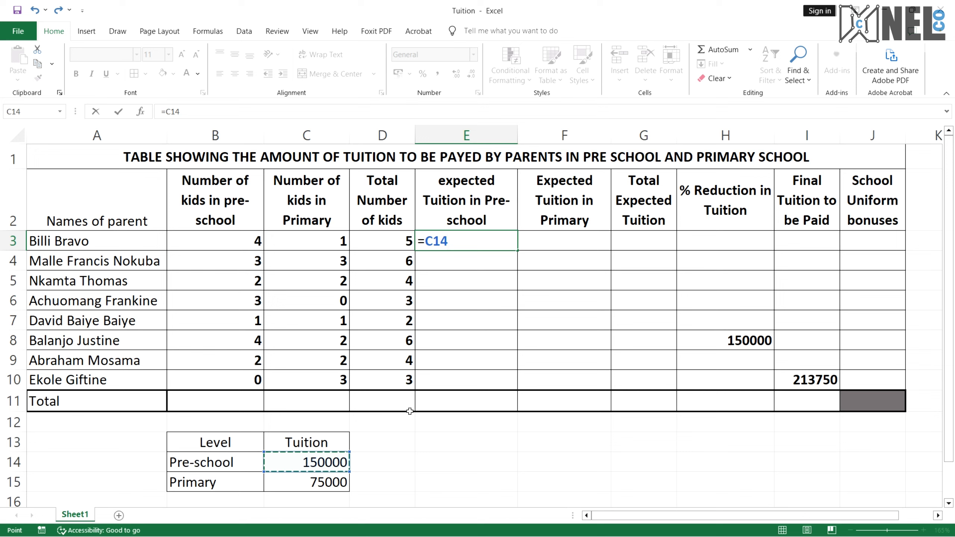
key("Left")
key("Right")
type("*")
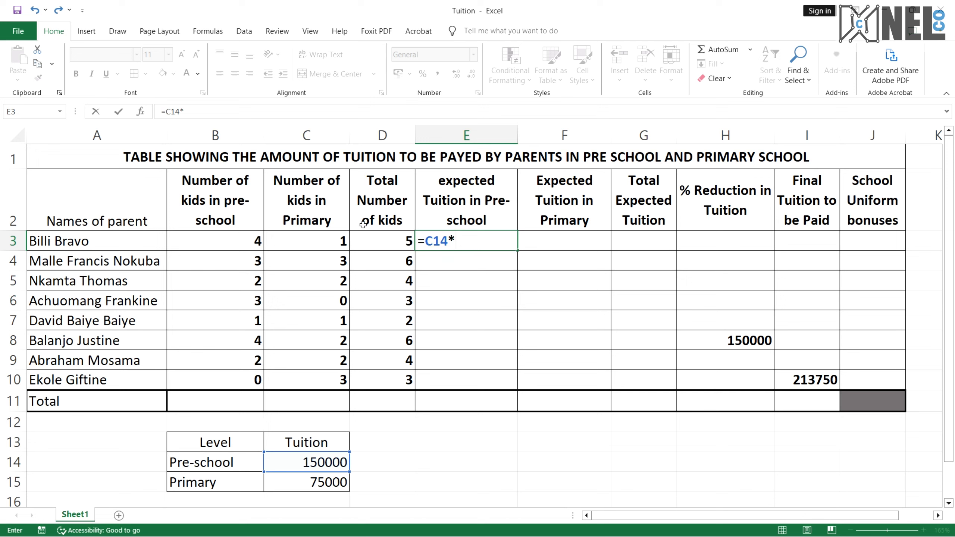
left_click(230, 243)
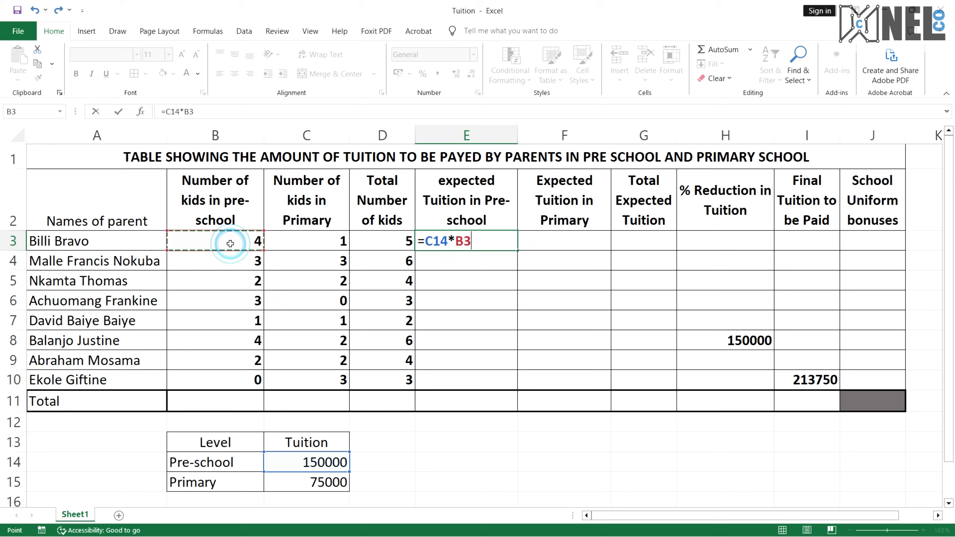
left_click(430, 241)
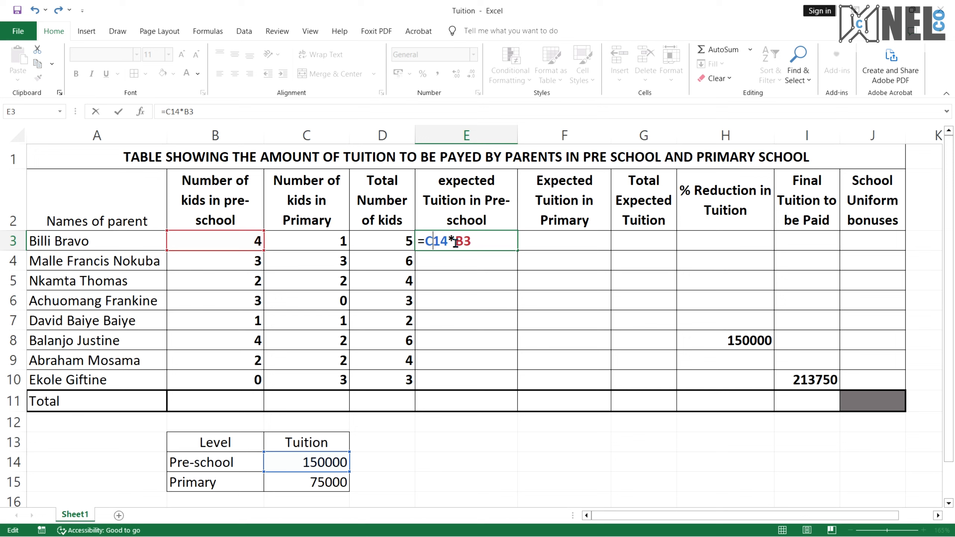
type("$C")
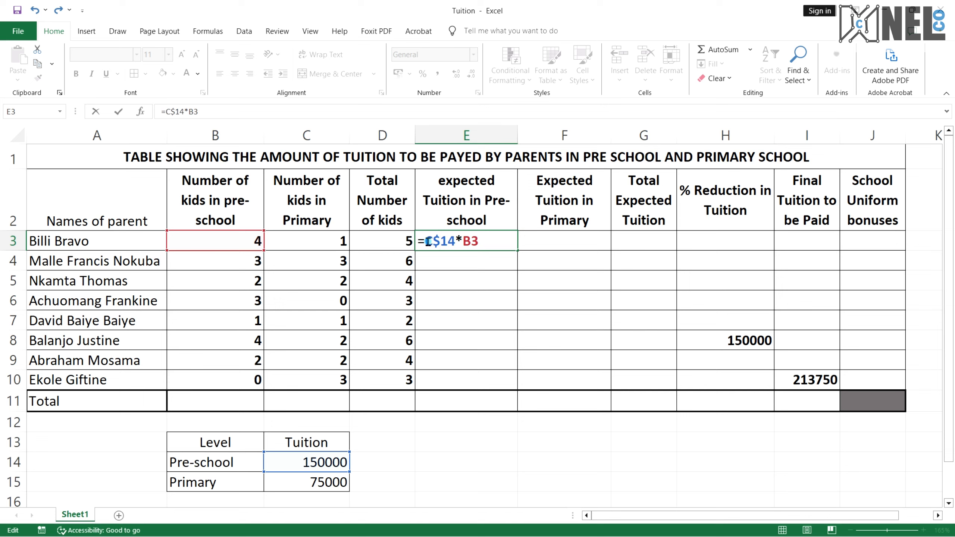
type("$")
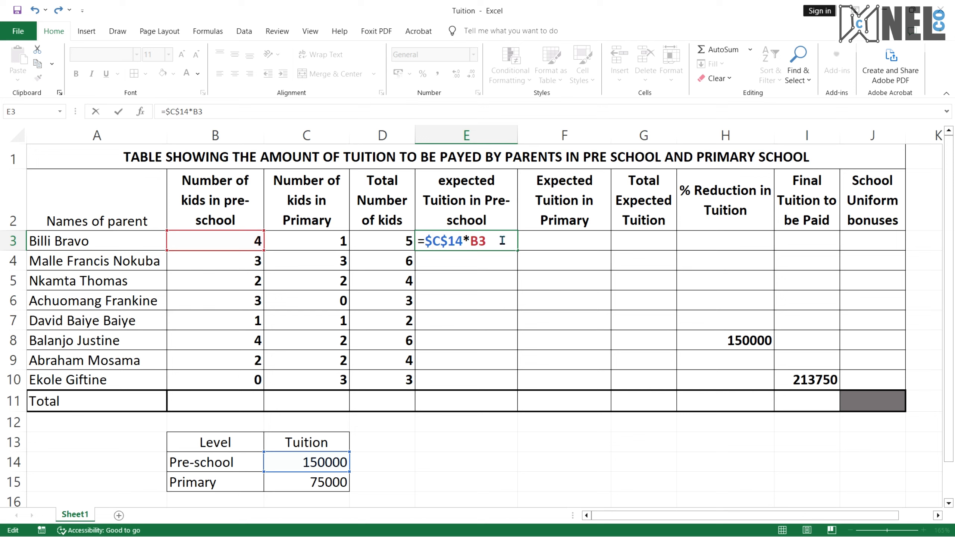
key("Return")
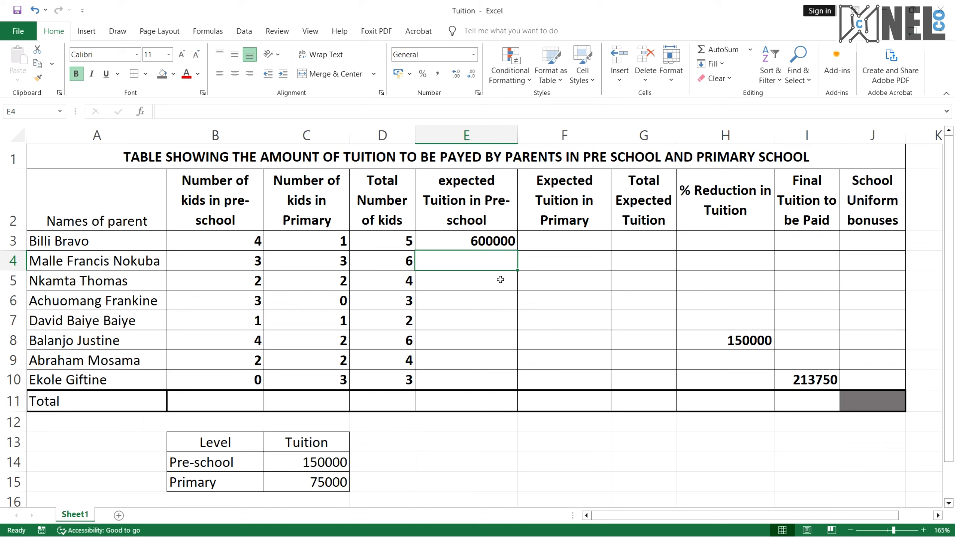
Fill the pre-school tuition formula down from E3 to E10
left_click(507, 237)
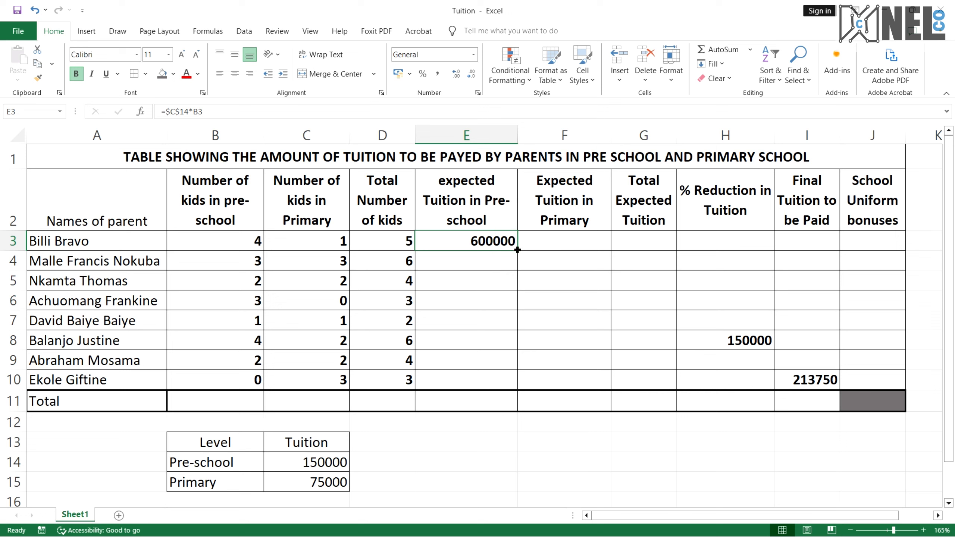
left_click_drag(517, 250, 518, 383)
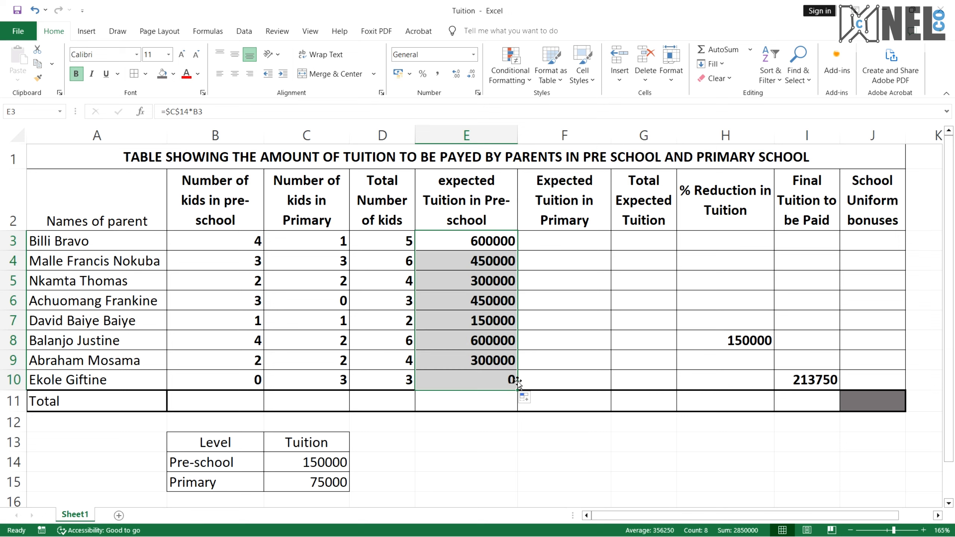
left_click(496, 257)
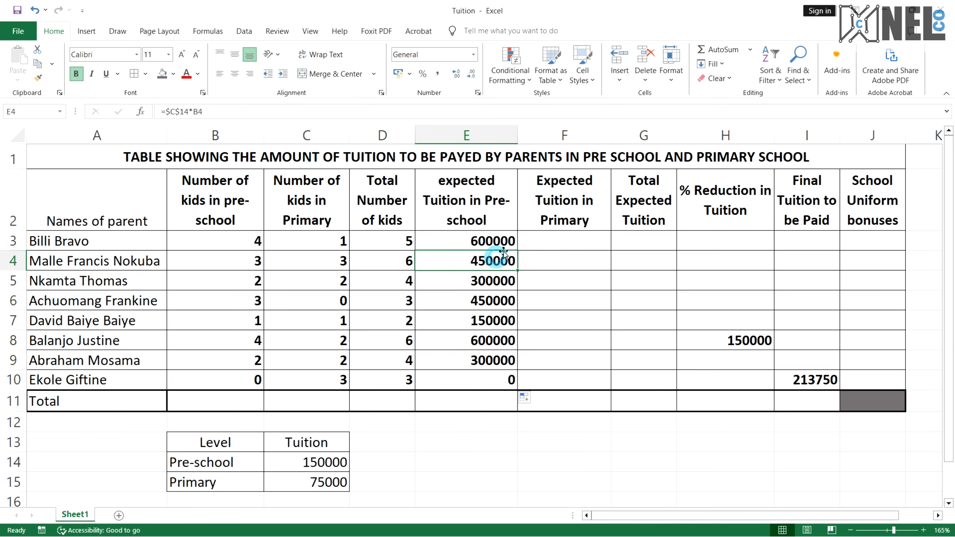
left_click(504, 244)
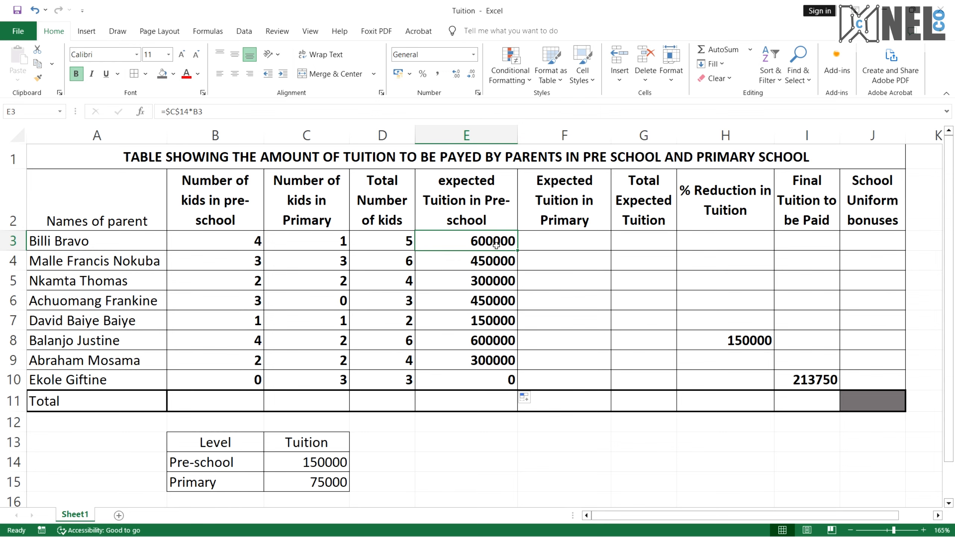
Step through the copied formulas in E3 to E10 to check their references
scroll(198, 109, "up", 2)
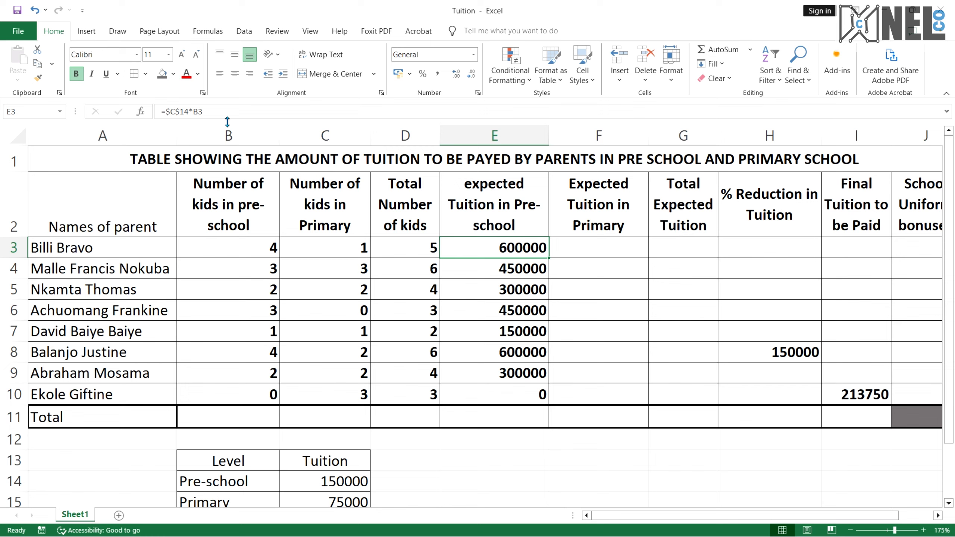
key("Down")
key("Down")
key("Down")
key("Down")
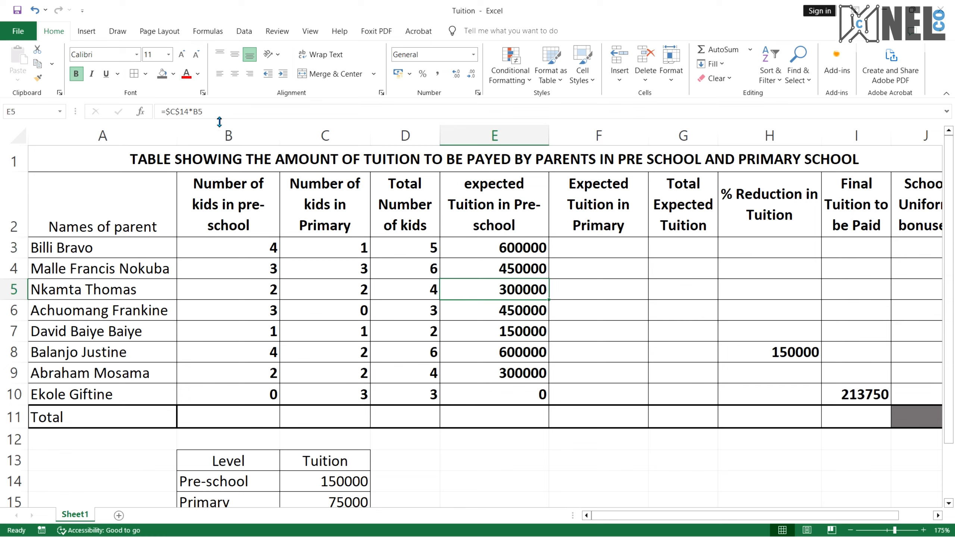
key("Down")
key("Down")
key("Down")
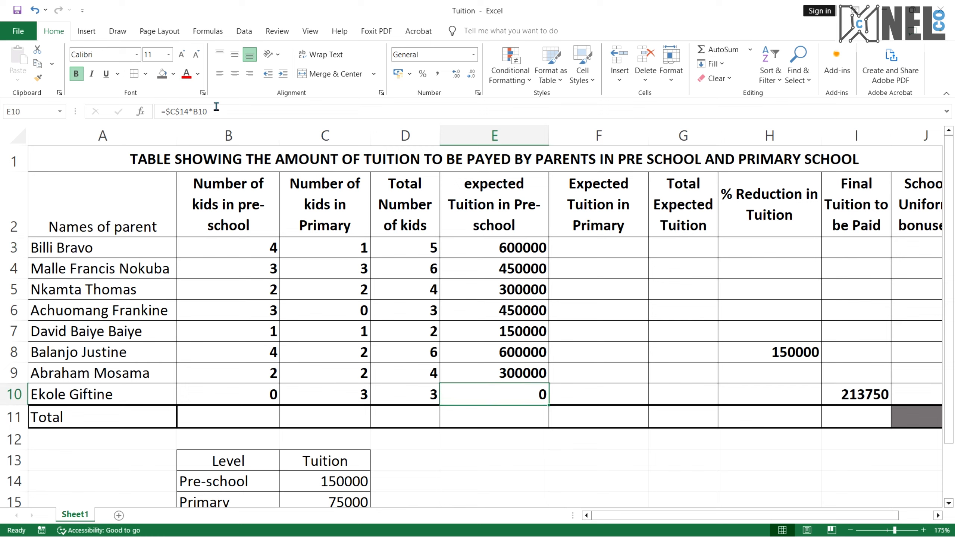
Read the percentage reduction conditions in the reference PDF
key("alt+Tab")
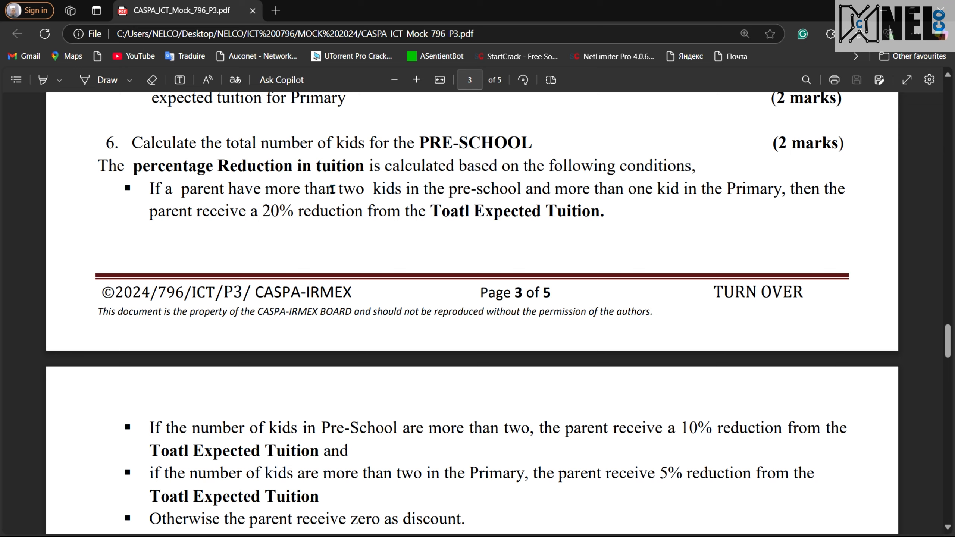
left_click_drag(326, 188, 517, 194)
left_click(515, 192)
left_click_drag(265, 188, 336, 193)
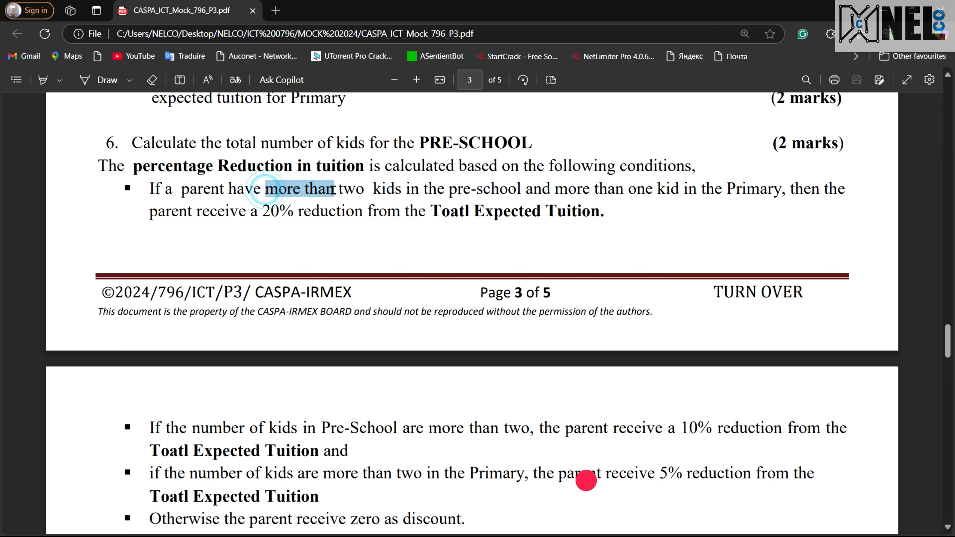
left_click(433, 191)
left_click_drag(400, 193, 311, 192)
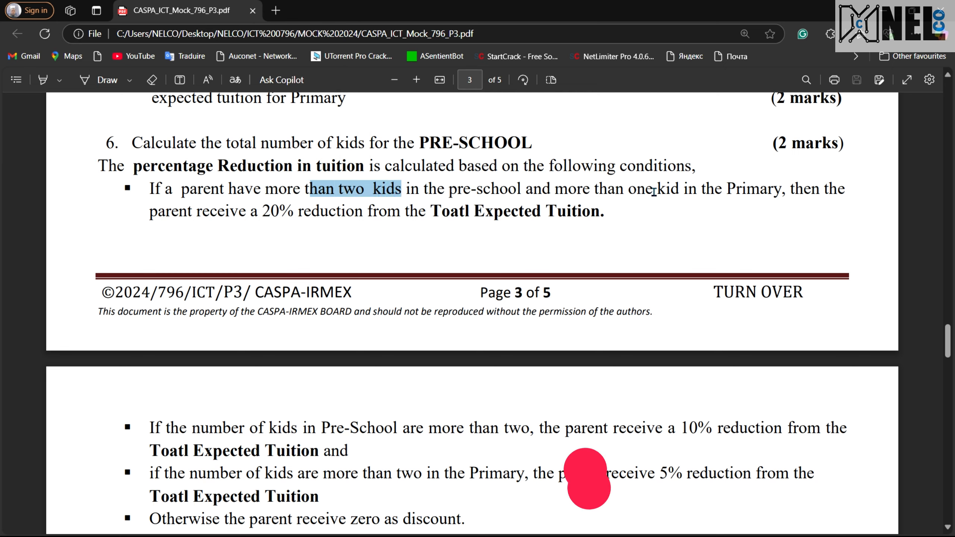
left_click_drag(567, 191, 682, 192)
left_click(668, 191)
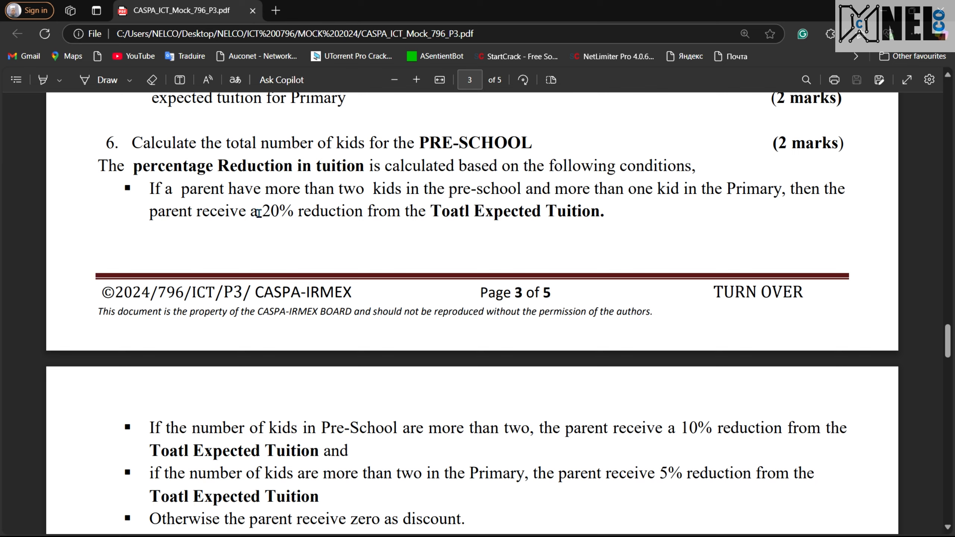
left_click_drag(258, 213, 459, 216)
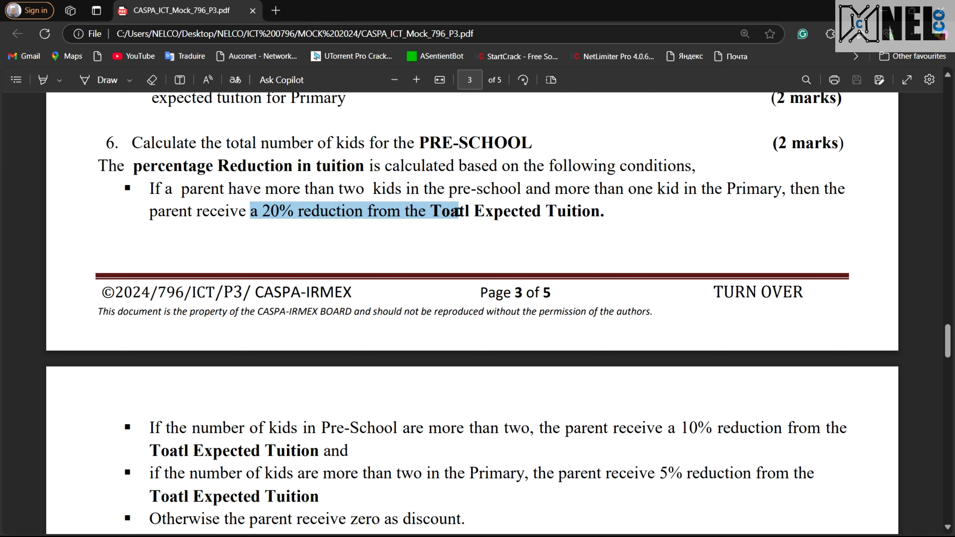
left_click(542, 216)
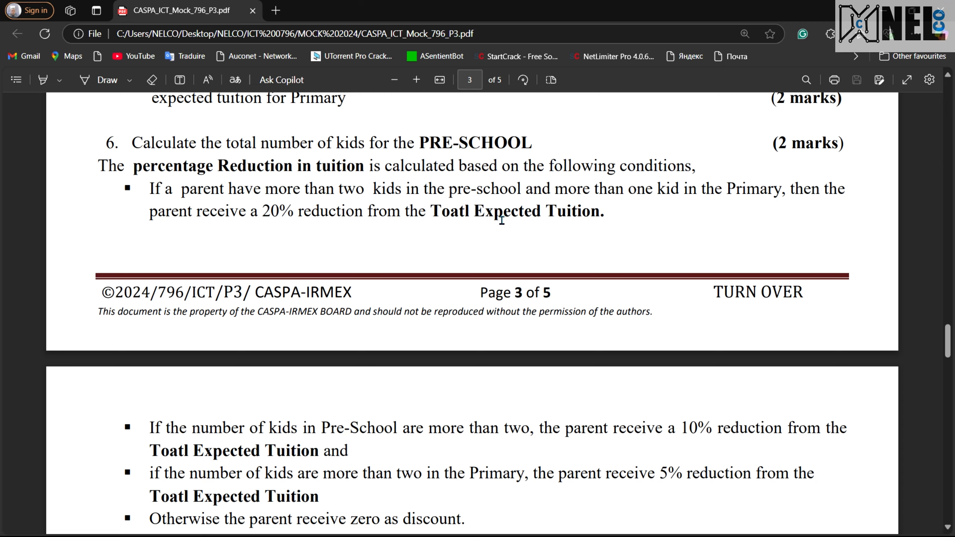
key("ctrl+super+Right")
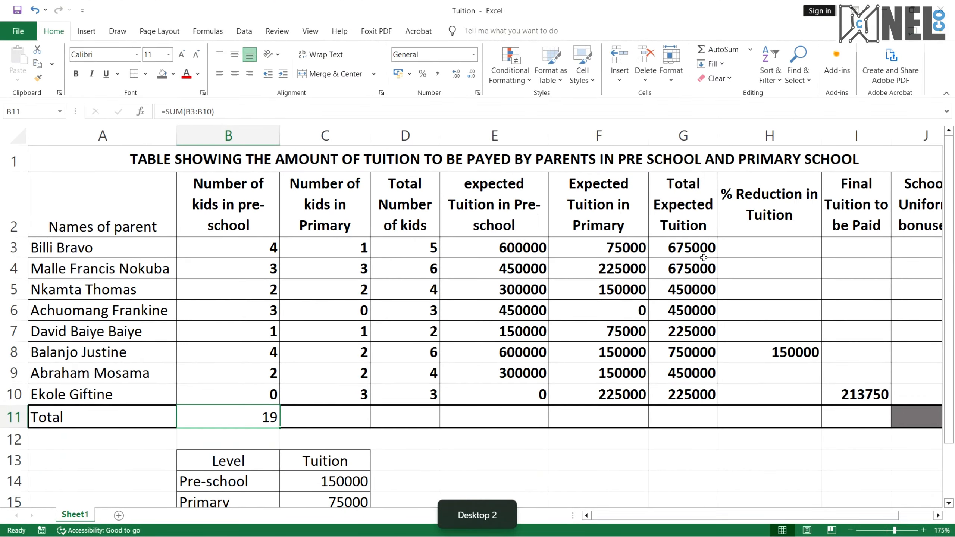
Begin the reduction formula in H3 as an IF with an AND test of B3>2 and C3>1
left_click(773, 255)
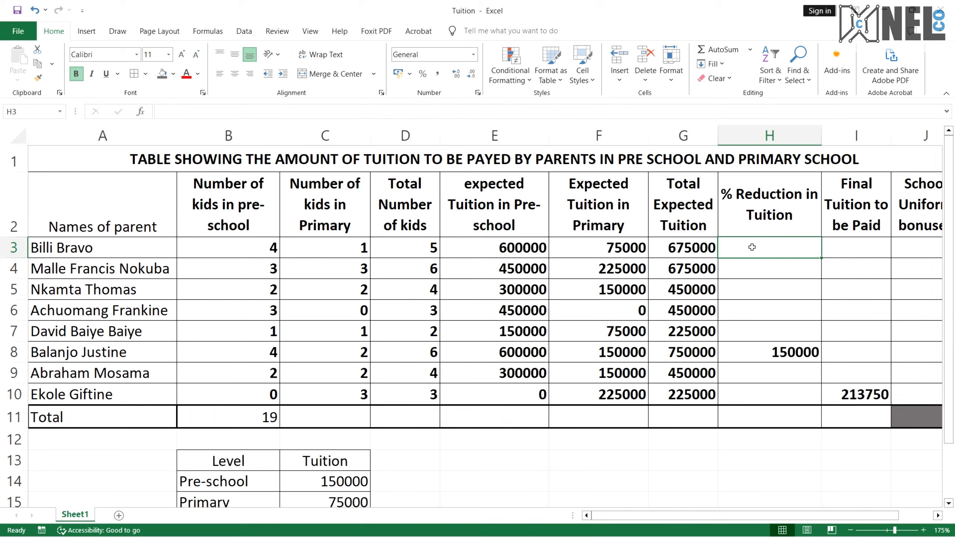
left_click(602, 114)
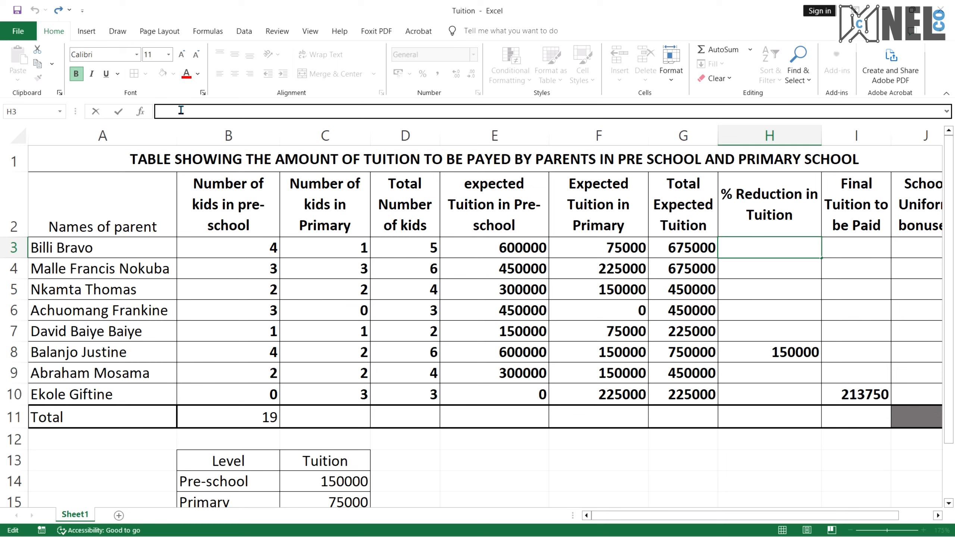
type("=IF(")
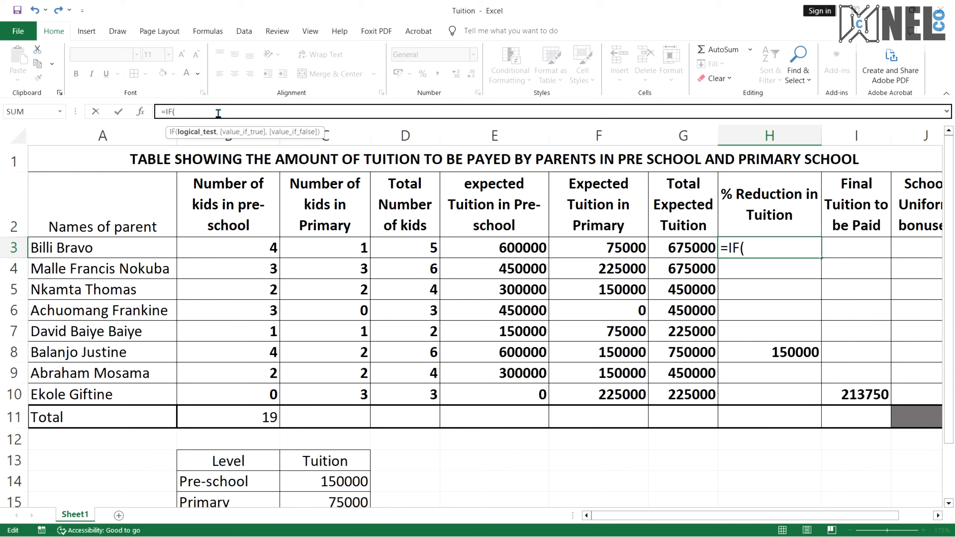
type("AND")
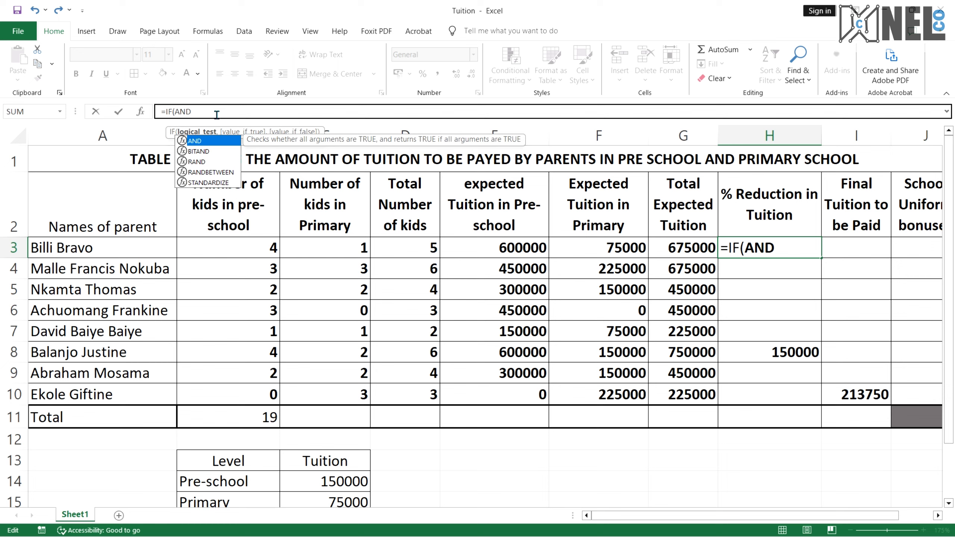
double_click(206, 141)
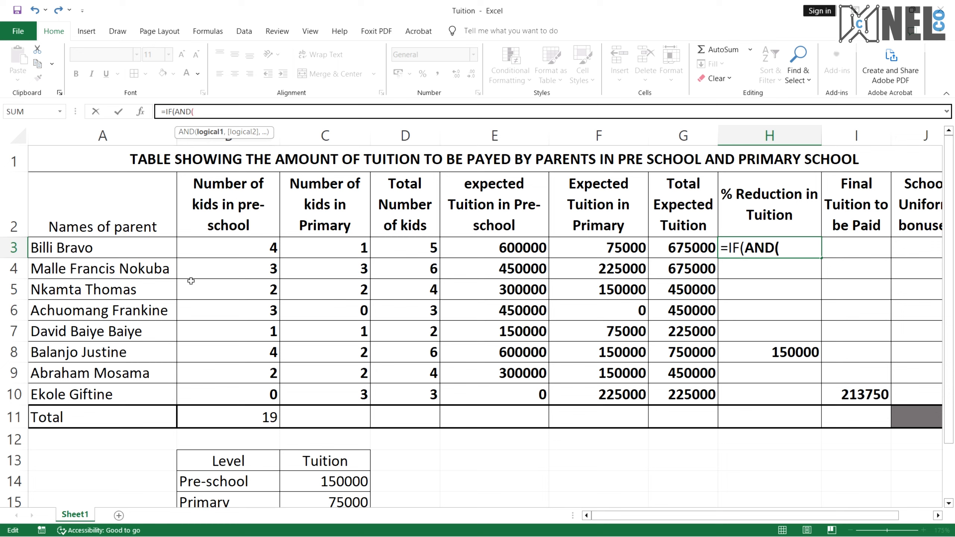
left_click(232, 247)
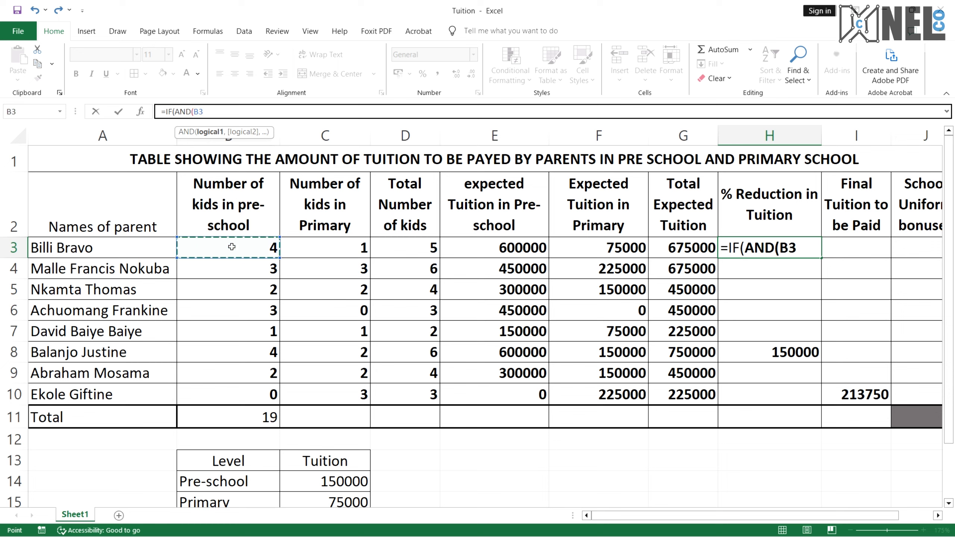
type(">2,")
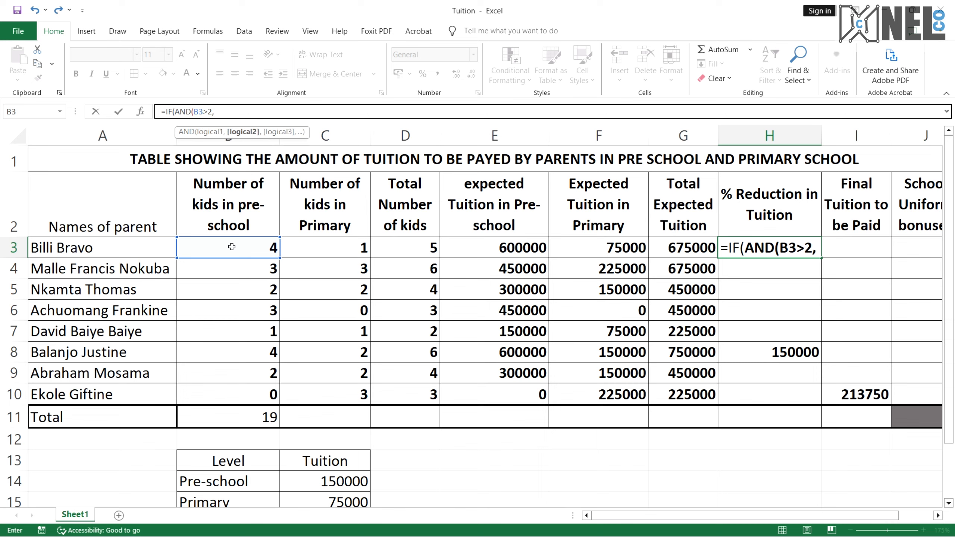
left_click(332, 248)
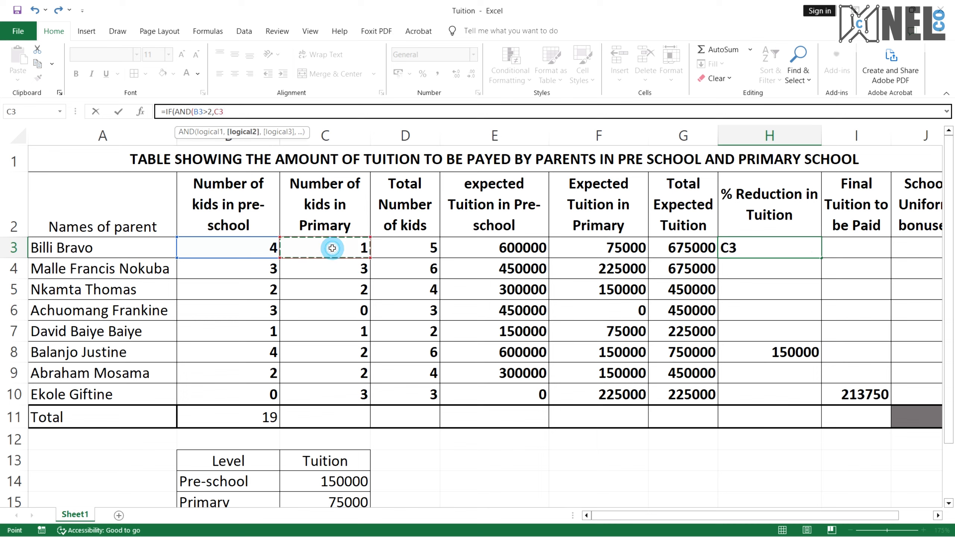
type(">1")
Add 0.2*G3 as the 20% reduction result and open a nested IF in the H3 formula
key("ctrl+super+Right")
scroll(305, 313, "up", 3)
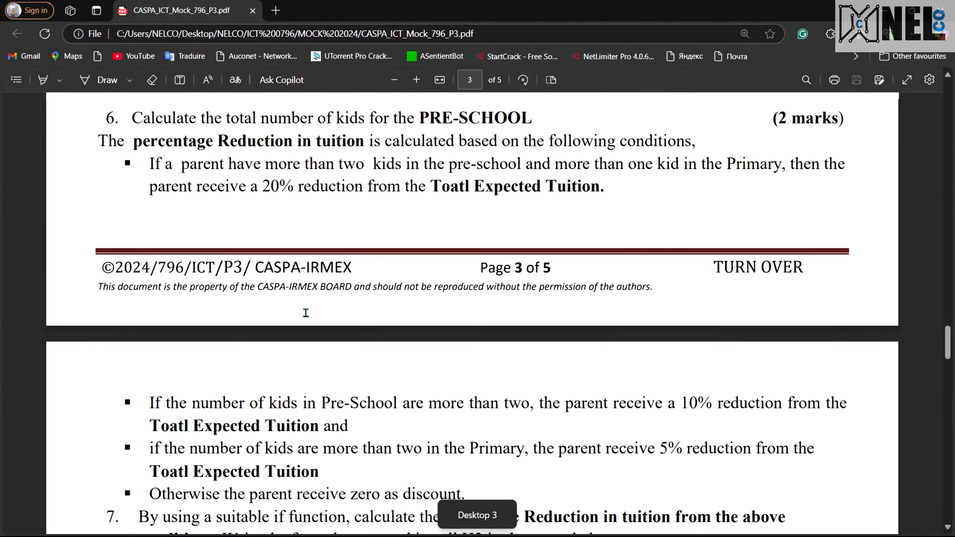
scroll(305, 313, "up", 2)
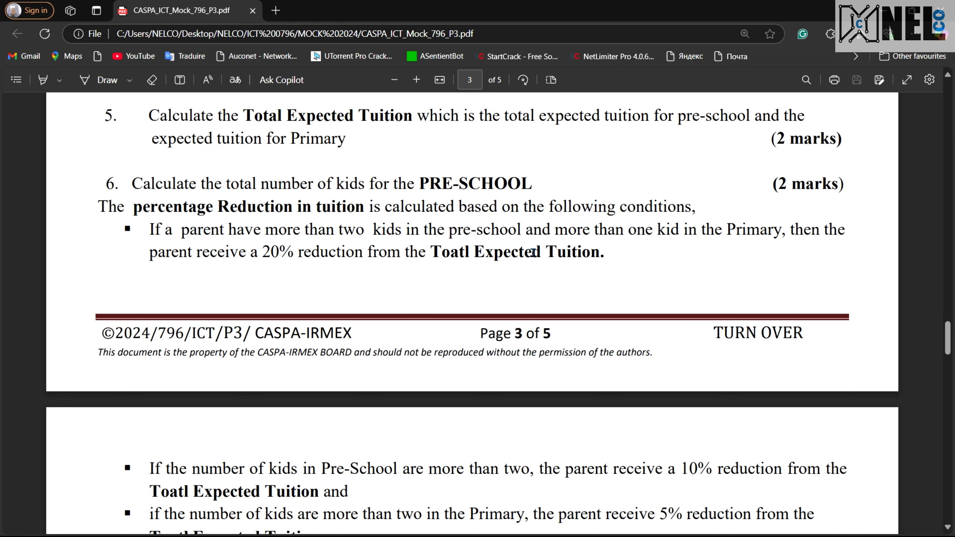
key("ctrl+super+Left")
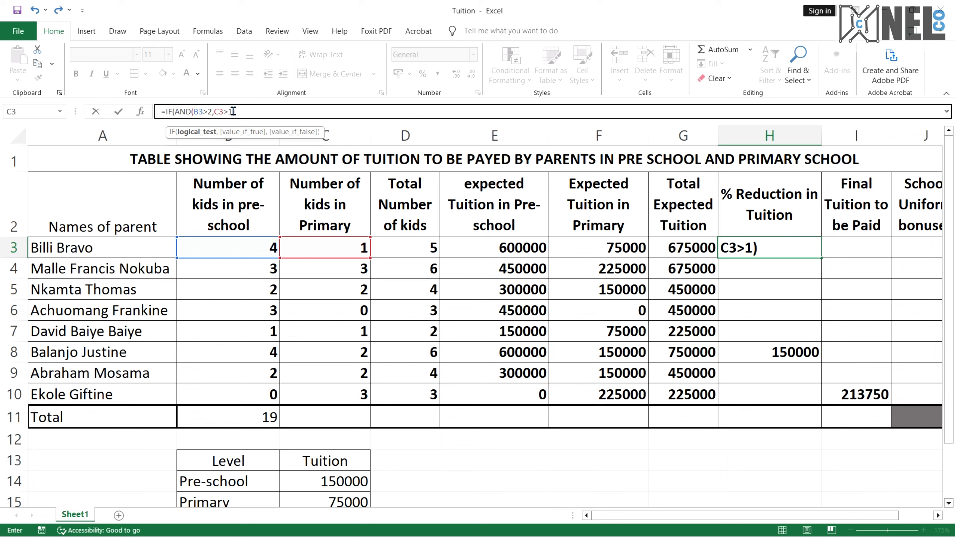
type(",")
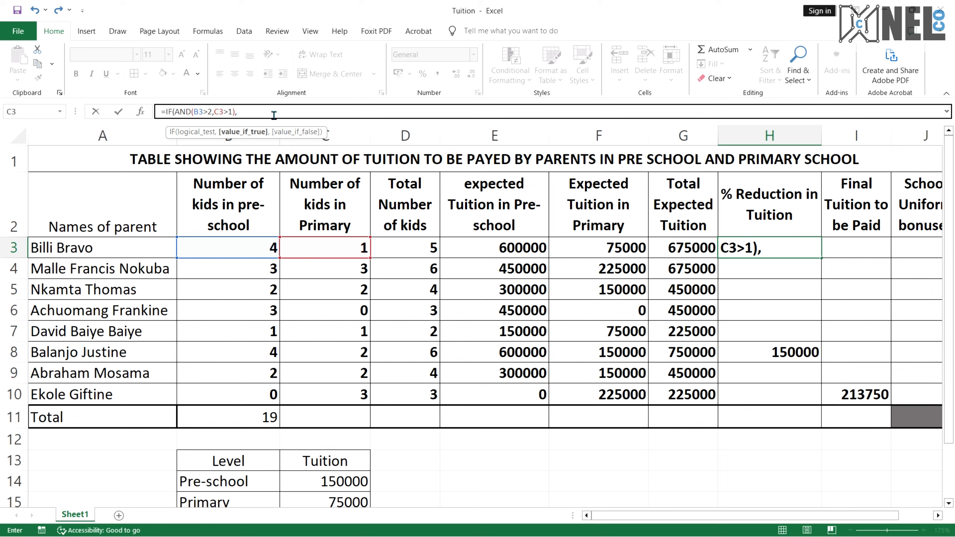
type("0.2*")
left_click(687, 255)
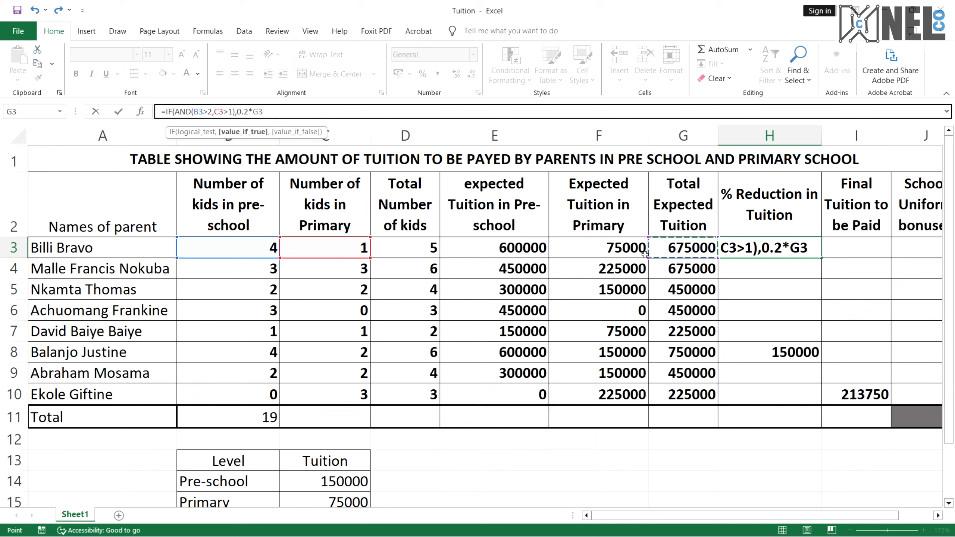
type(",")
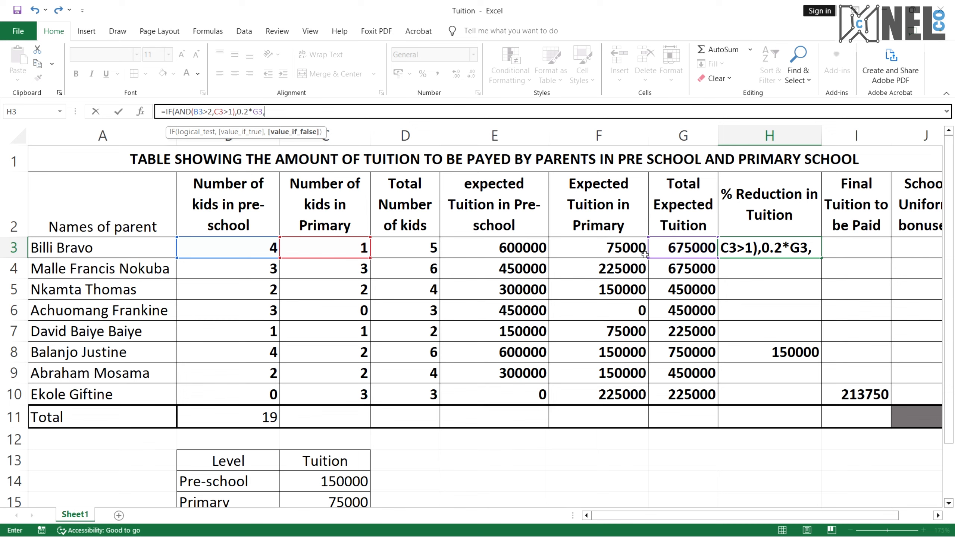
type("IF")
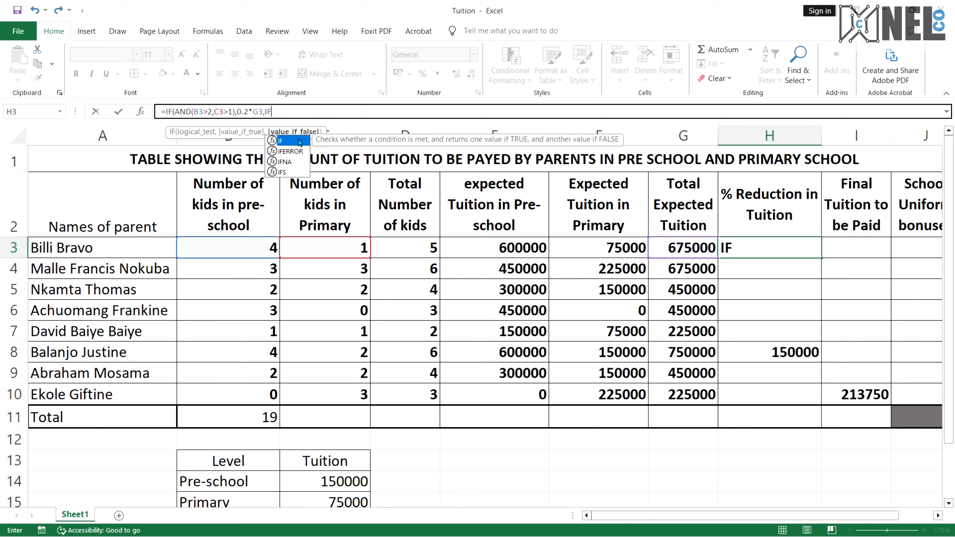
double_click(281, 142)
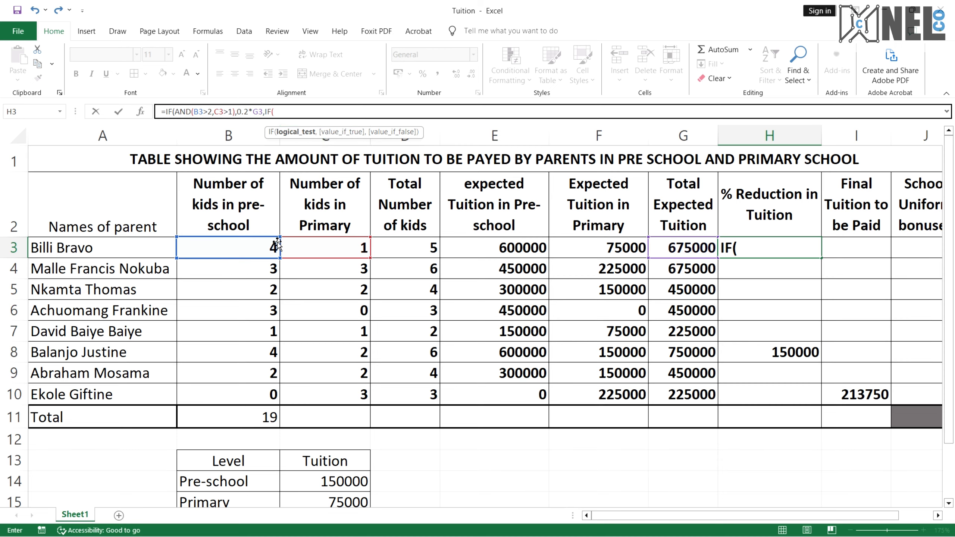
Enter the nested condition B3>2 with a 0.1 reduction factor in the H3 formula
key("ctrl+super+Right")
scroll(322, 285, "down", 3)
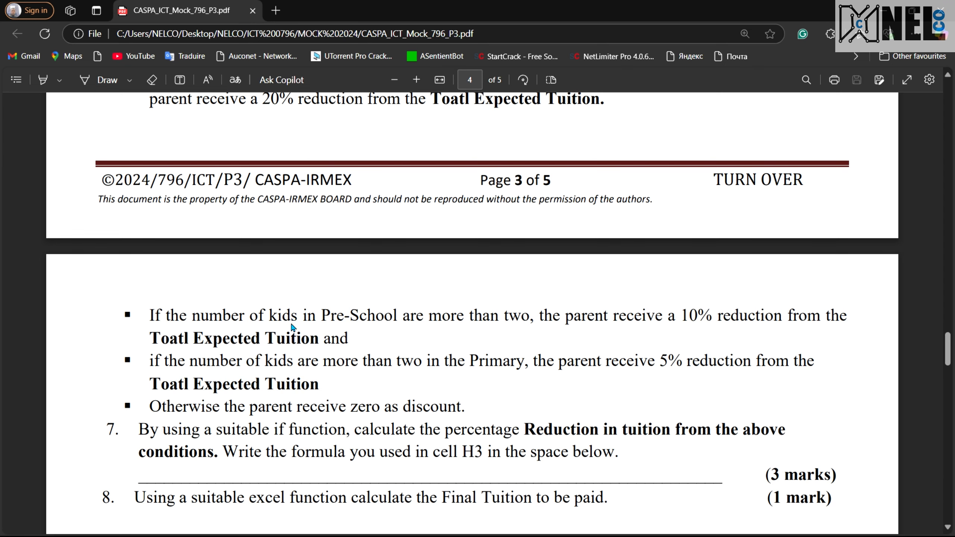
key("ctrl+super+Right")
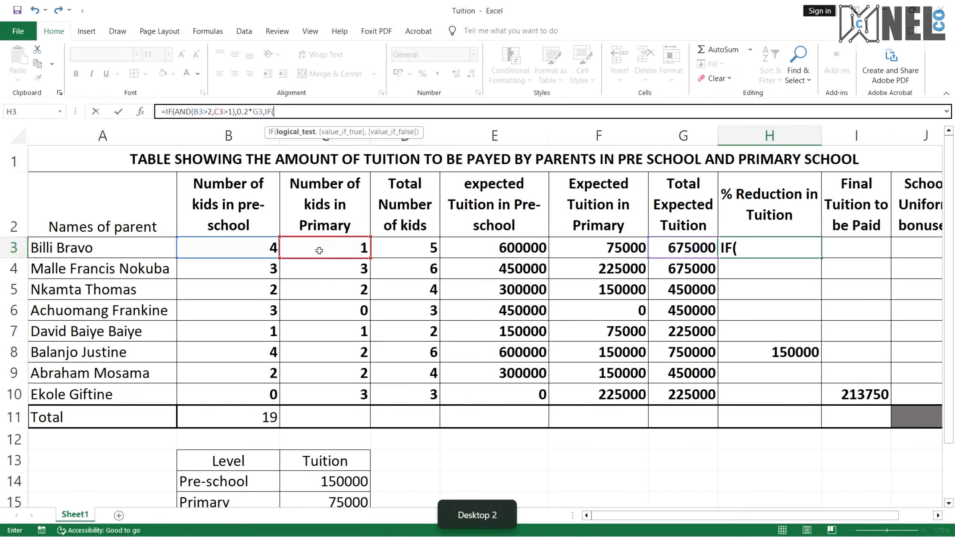
left_click(239, 250)
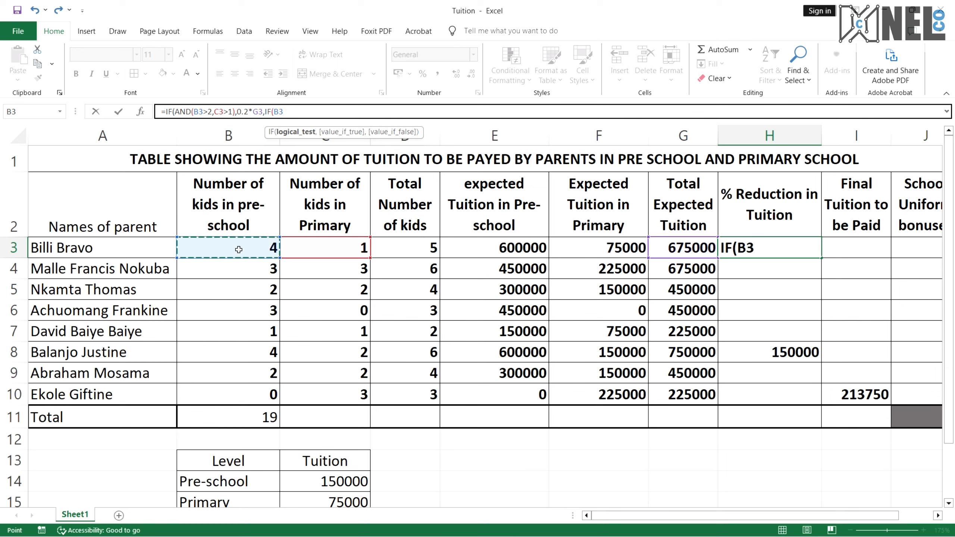
type(">2")
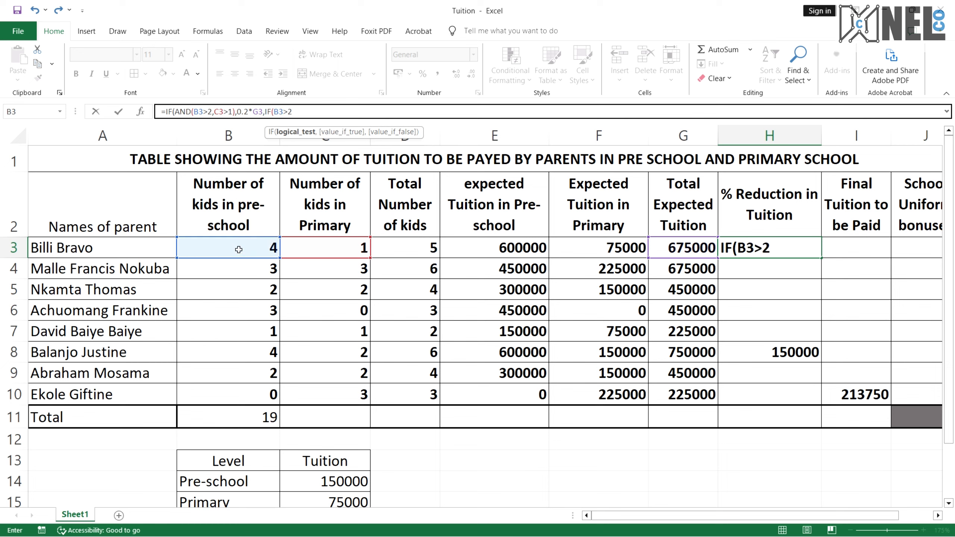
type(",0.1*")
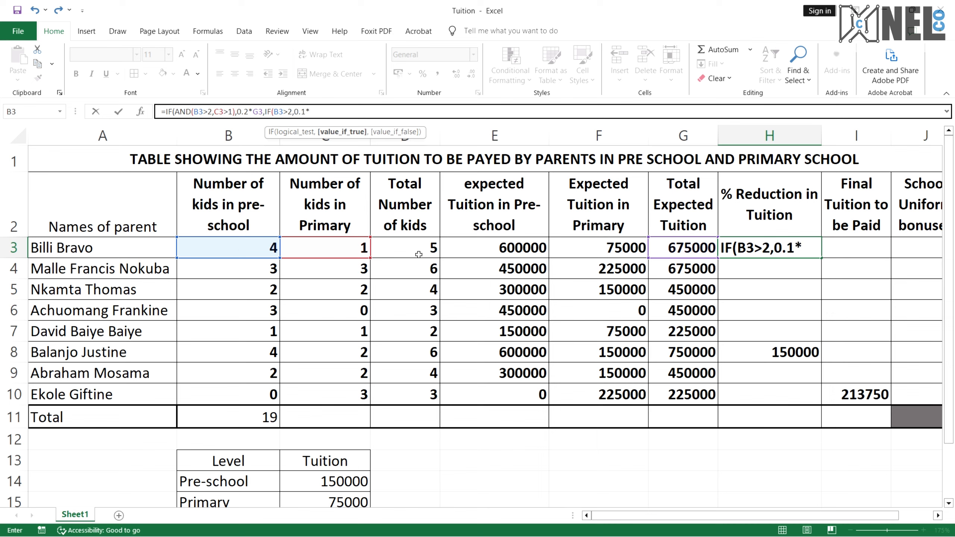
Set the 10% reduction's reference to G3 instead of the accidental G4, rejecting the suggested correction
left_click(594, 267)
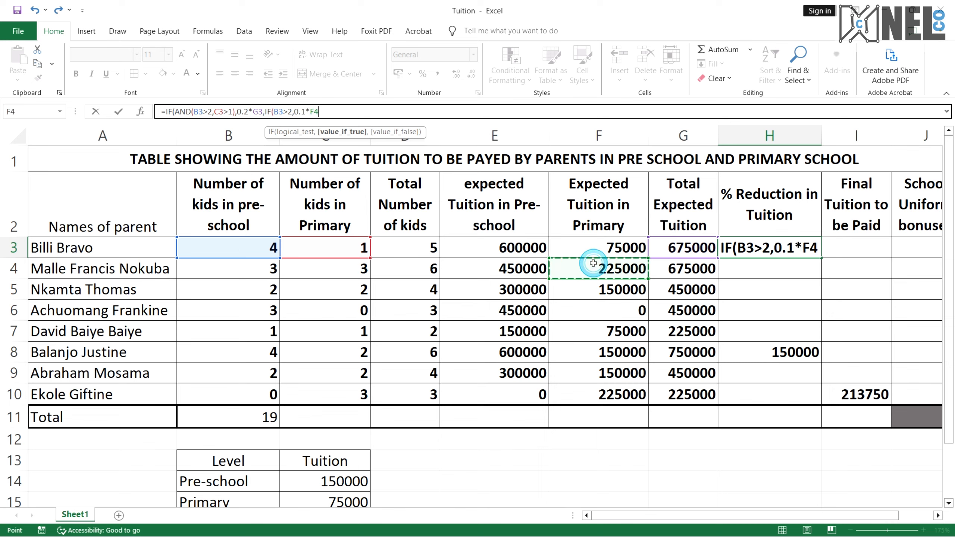
left_click(669, 271)
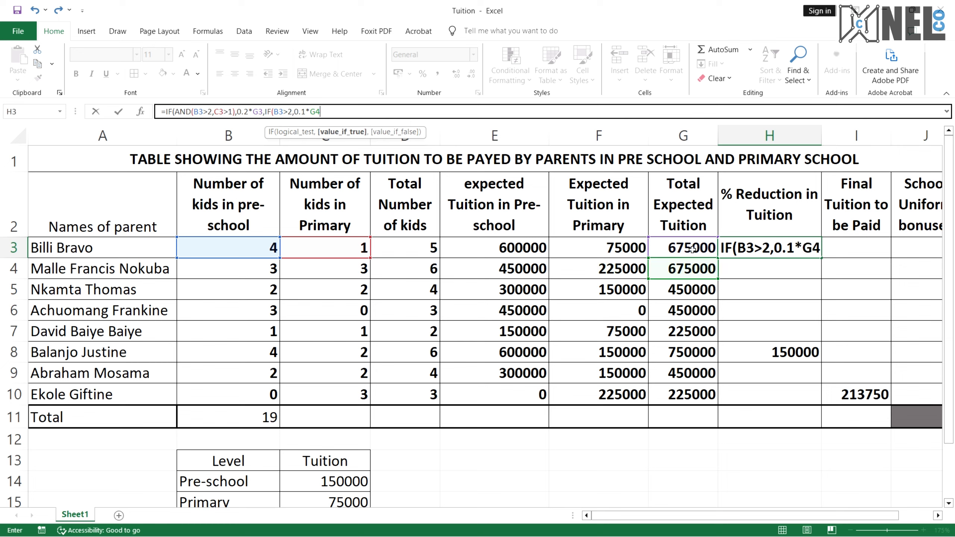
key("Return")
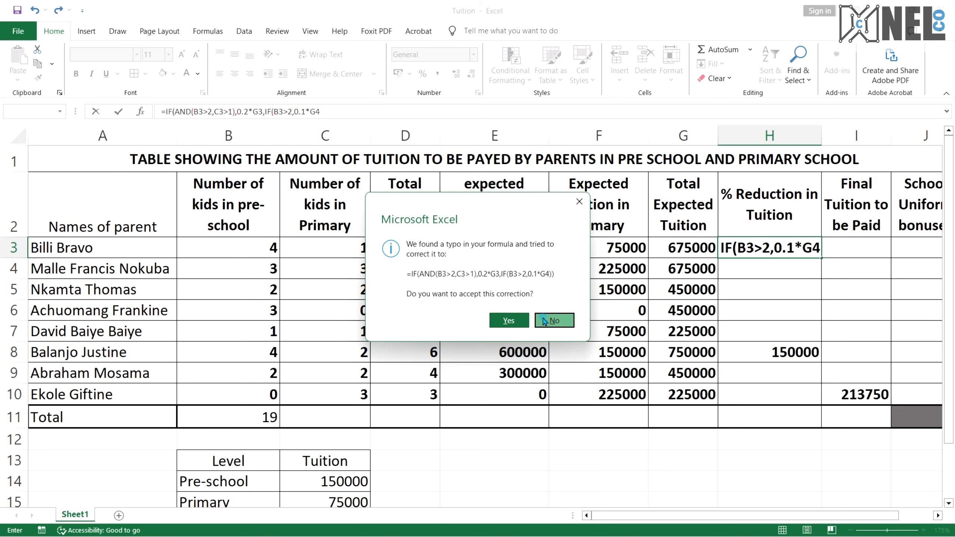
left_click(547, 319)
left_click(554, 301)
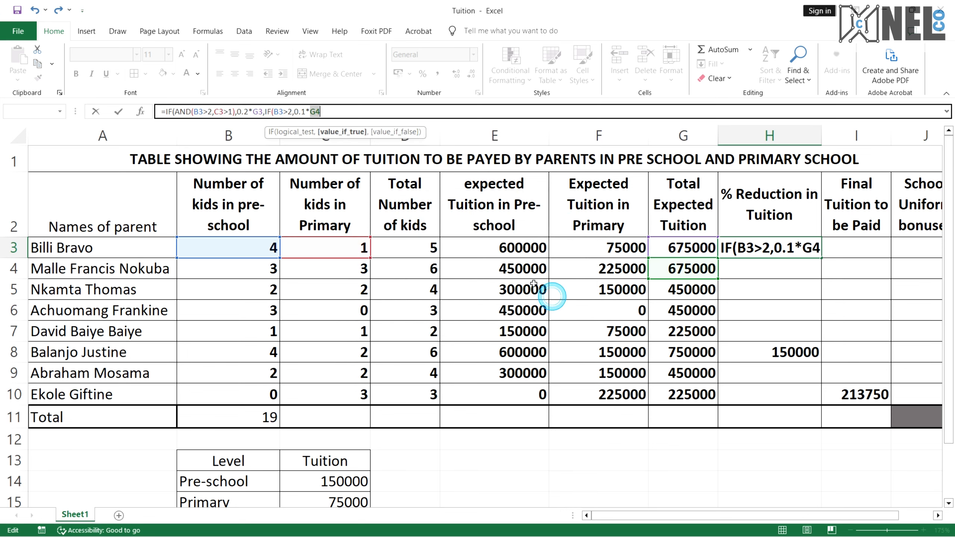
key("BackSpace")
key("BackSpace")
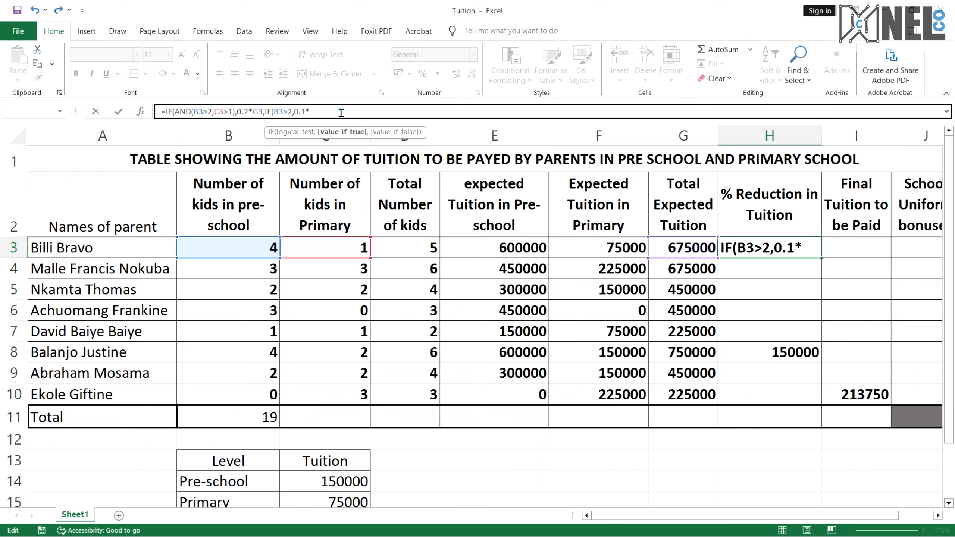
type("G")
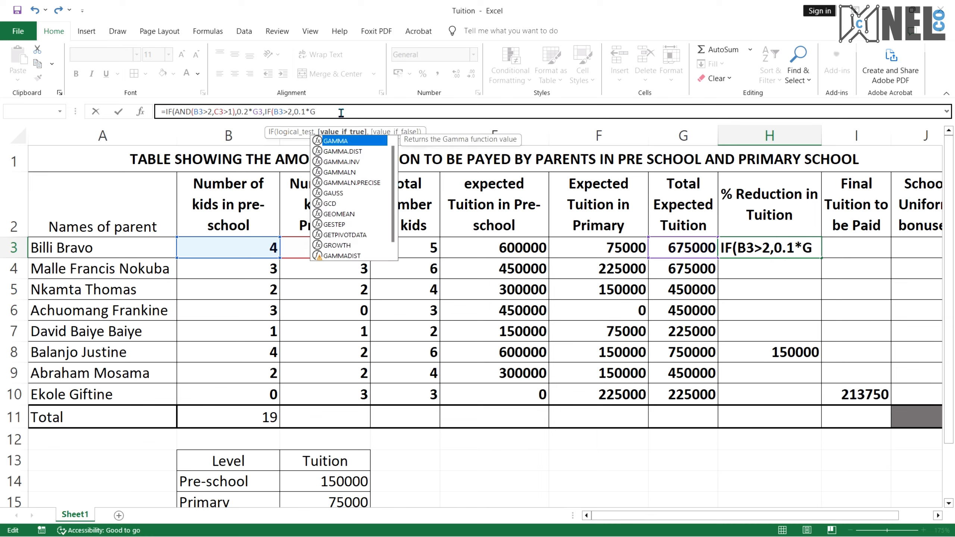
type("2")
key("BackSpace")
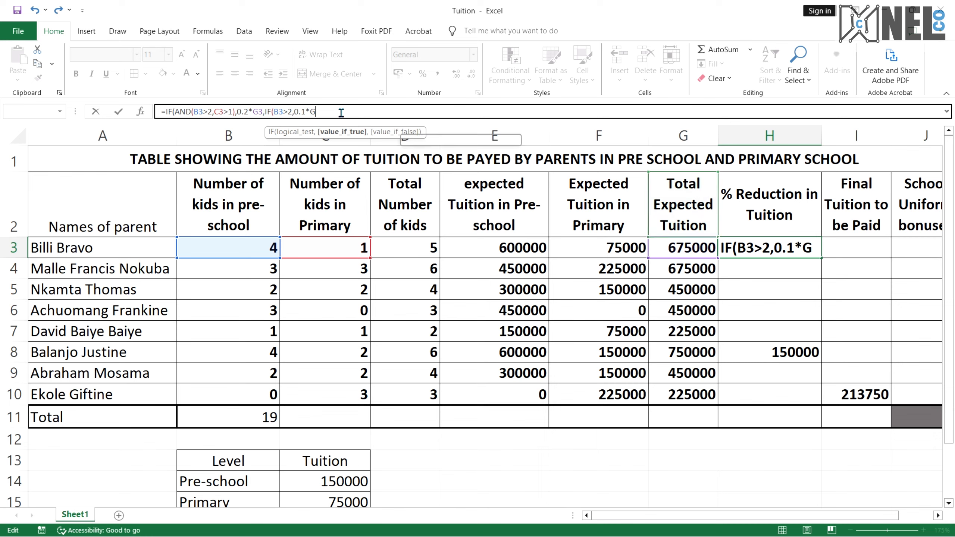
type("3")
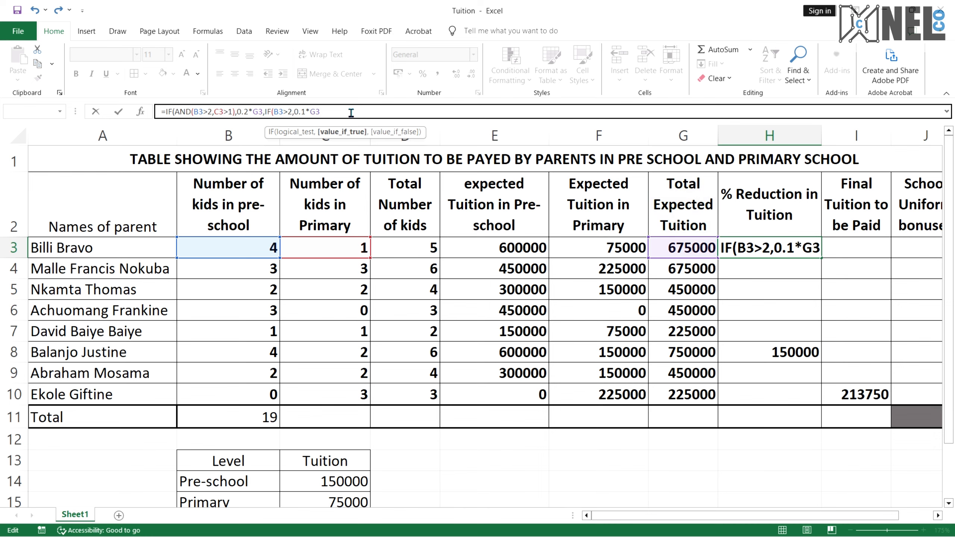
type(",")
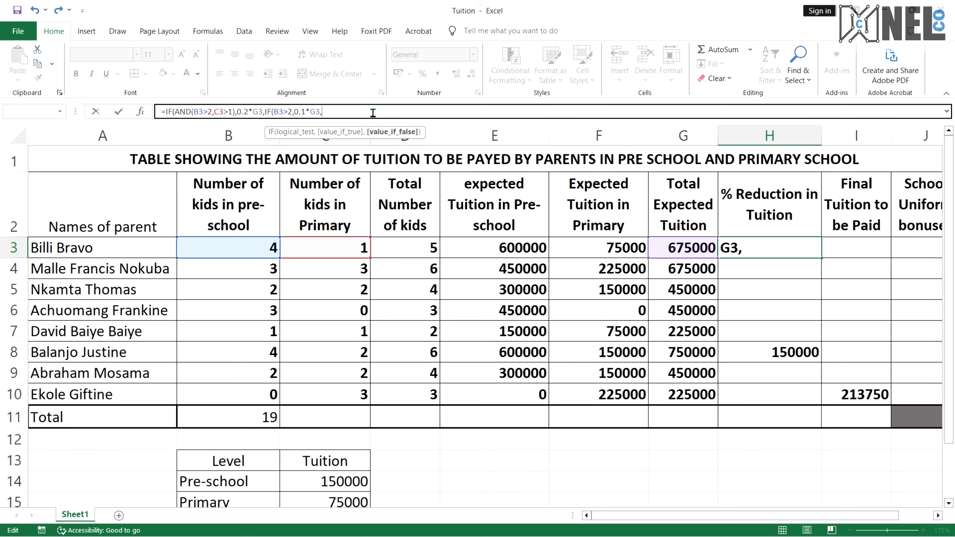
type("IF")
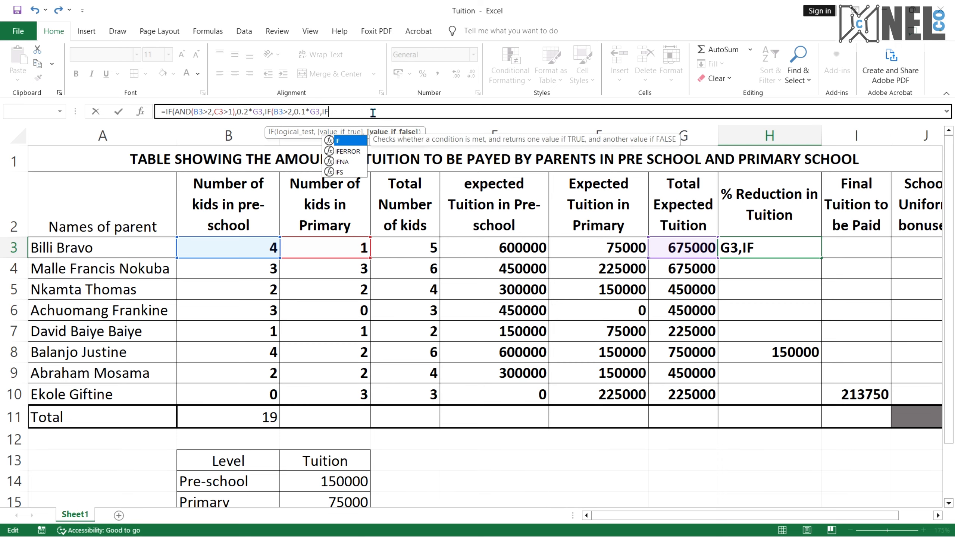
type("(")
Add a third nested IF as the false result after 0.1*G3 in the H3 formula, checking the Primary condition in the question PDF
key("ctrl+super+Right")
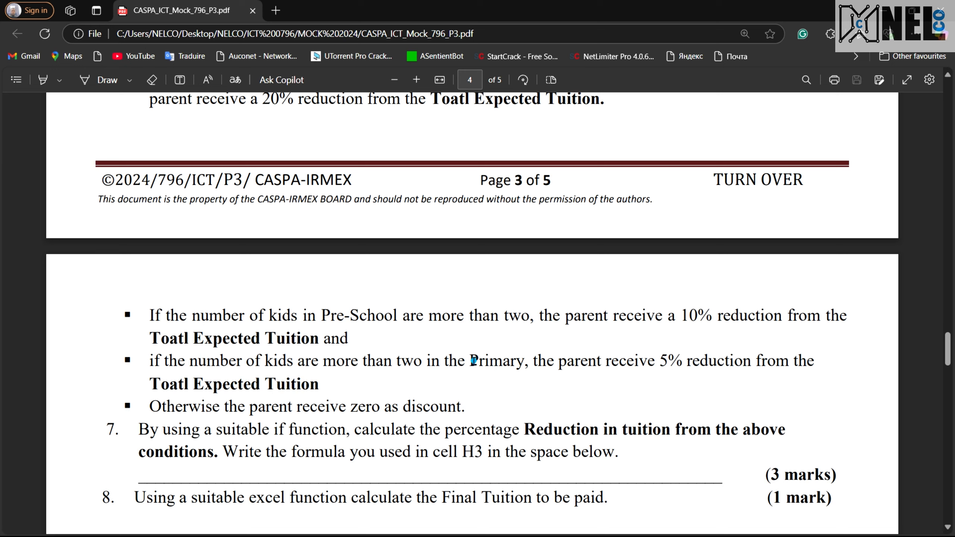
left_click_drag(472, 361, 515, 356)
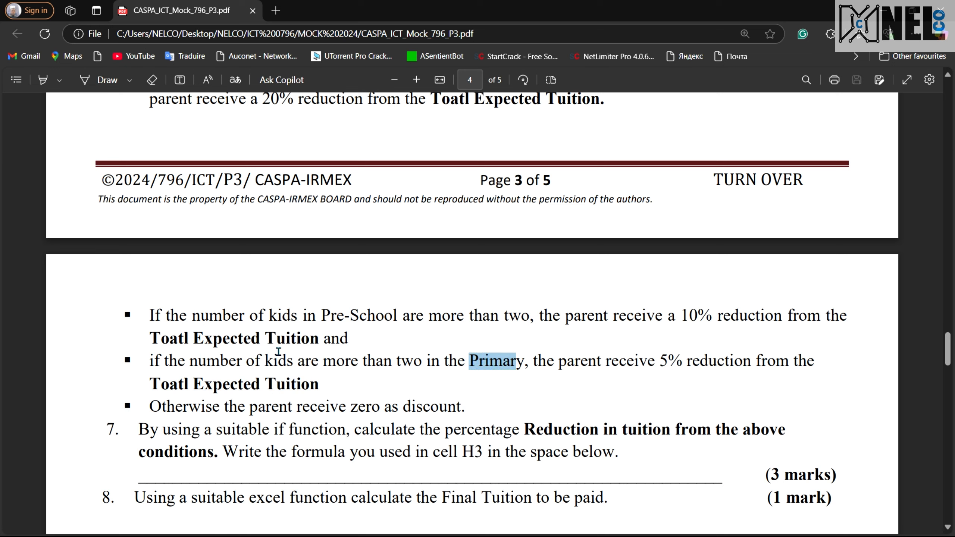
key("ctrl+super+Right")
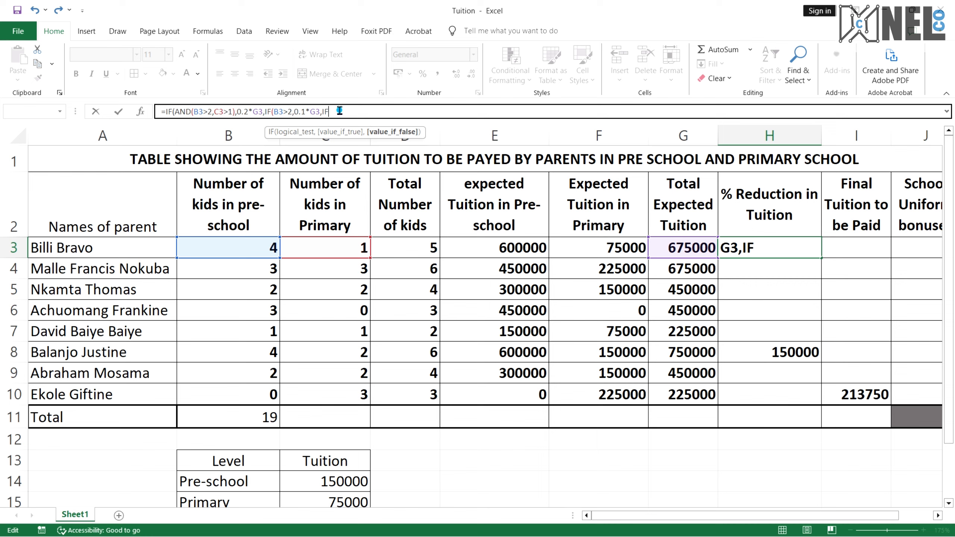
key("BackSpace")
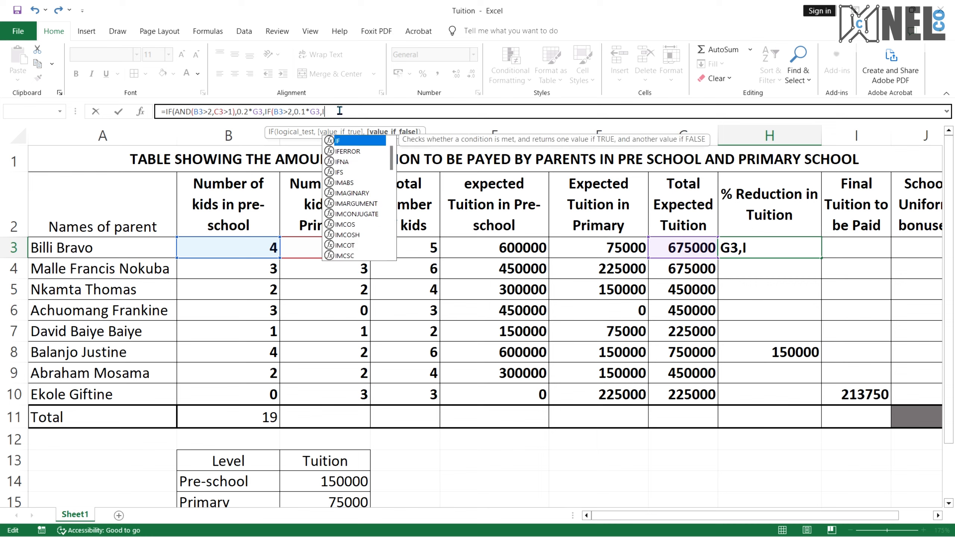
type("F")
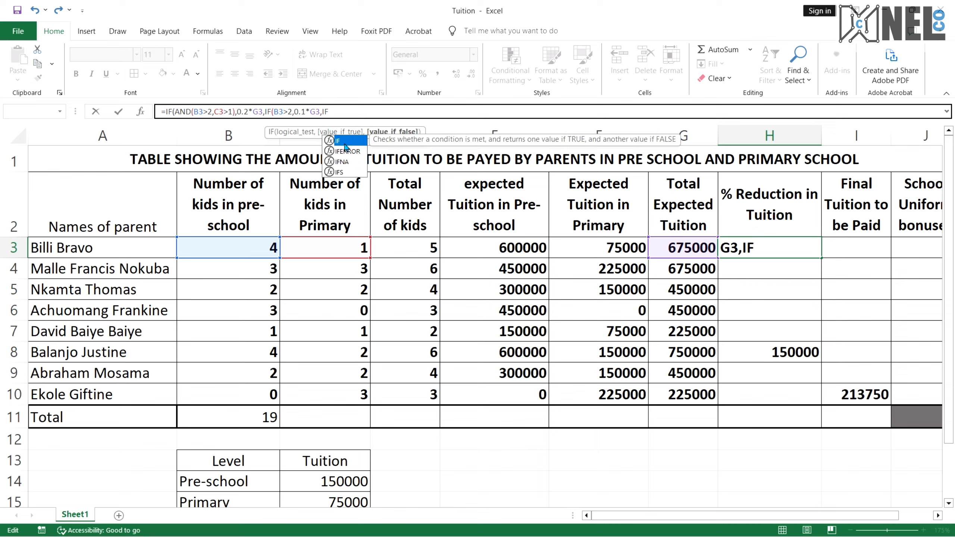
double_click(345, 143)
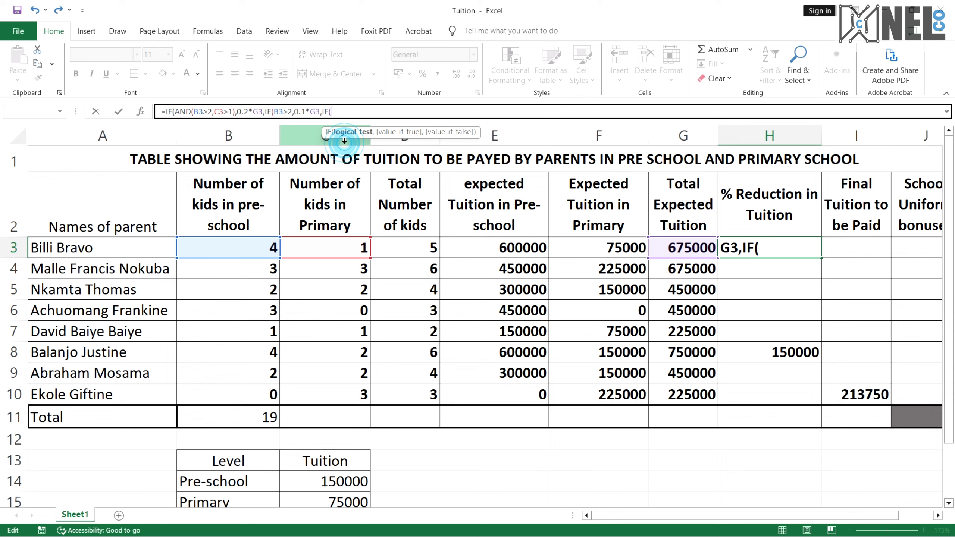
Enter the nested condition C3>2 with 0.05*G3 as the 5% reduction and 0 as the otherwise result
left_click(334, 248)
type(">")
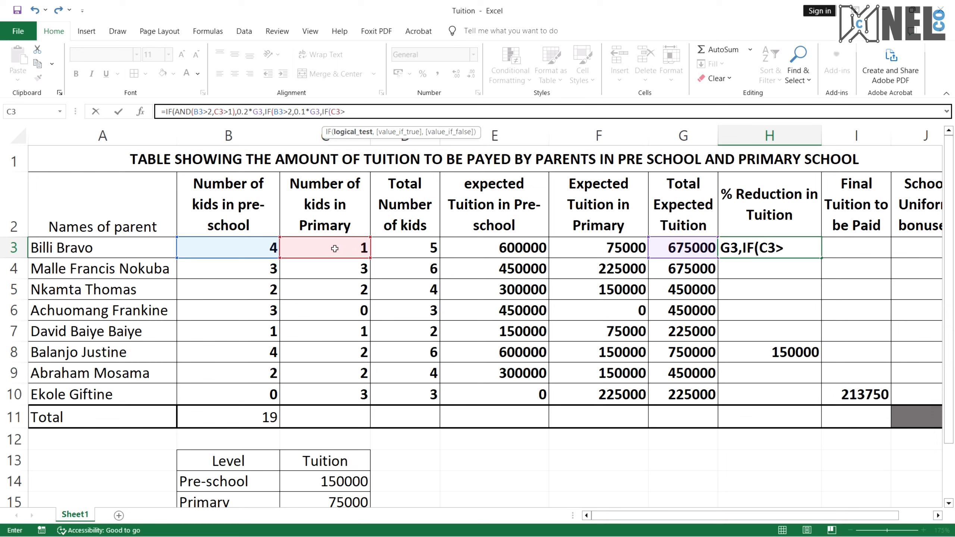
type("2,")
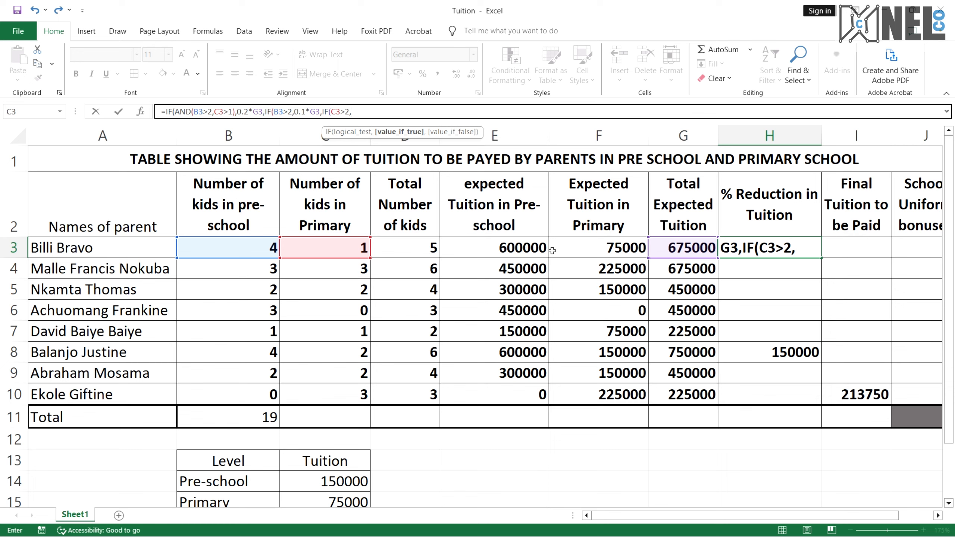
type("0.05*")
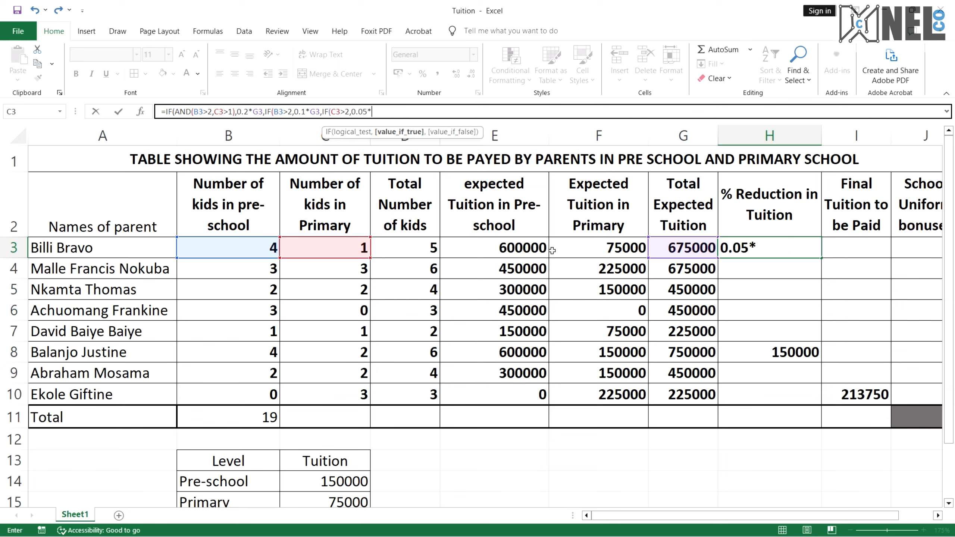
left_click(627, 257)
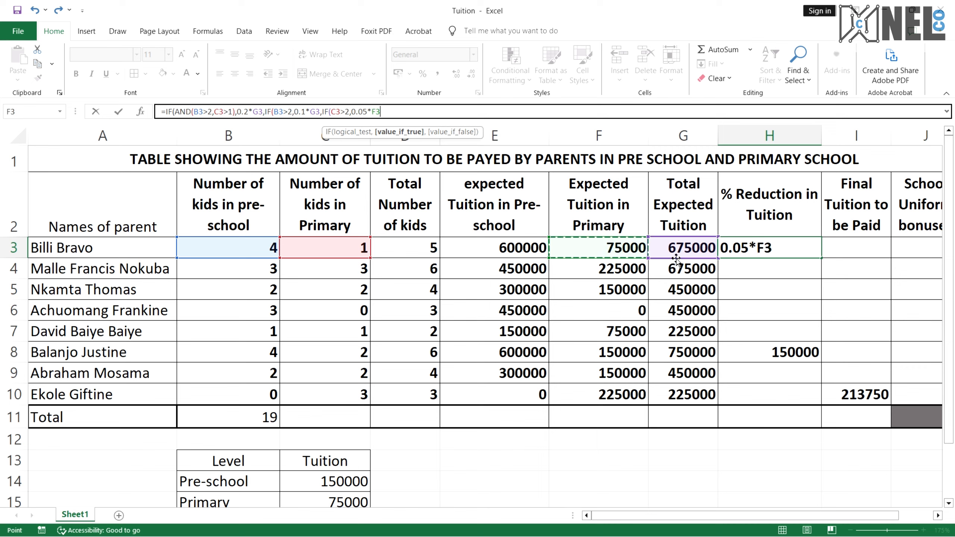
key("Right")
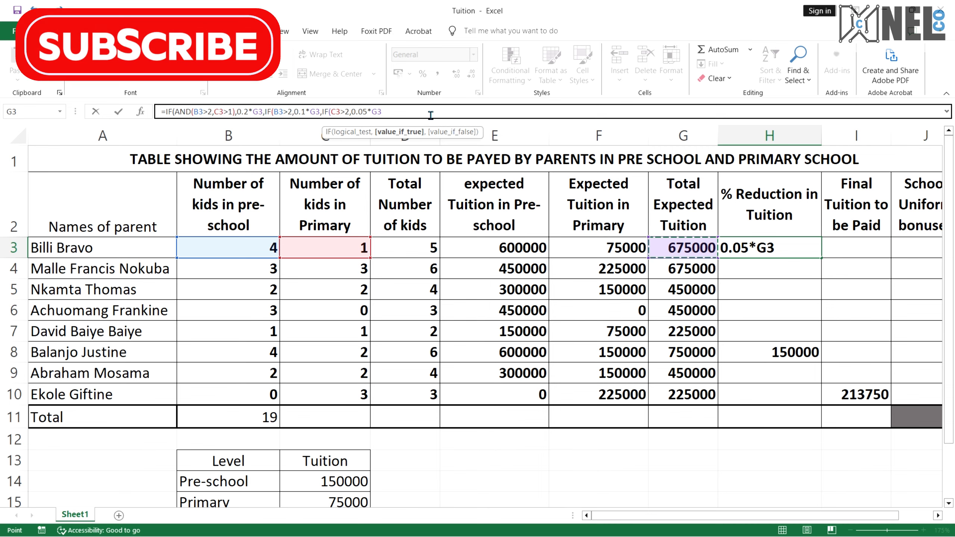
type(",")
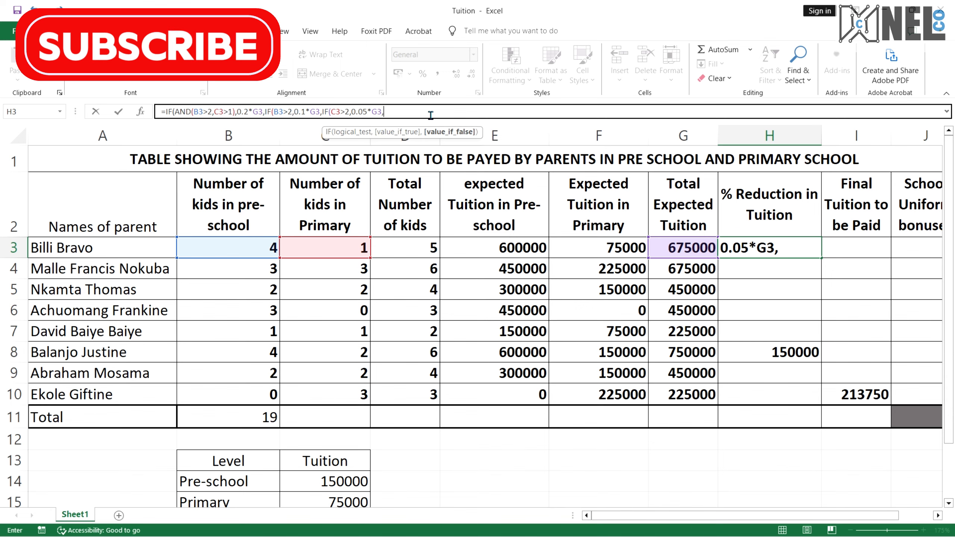
type("0")
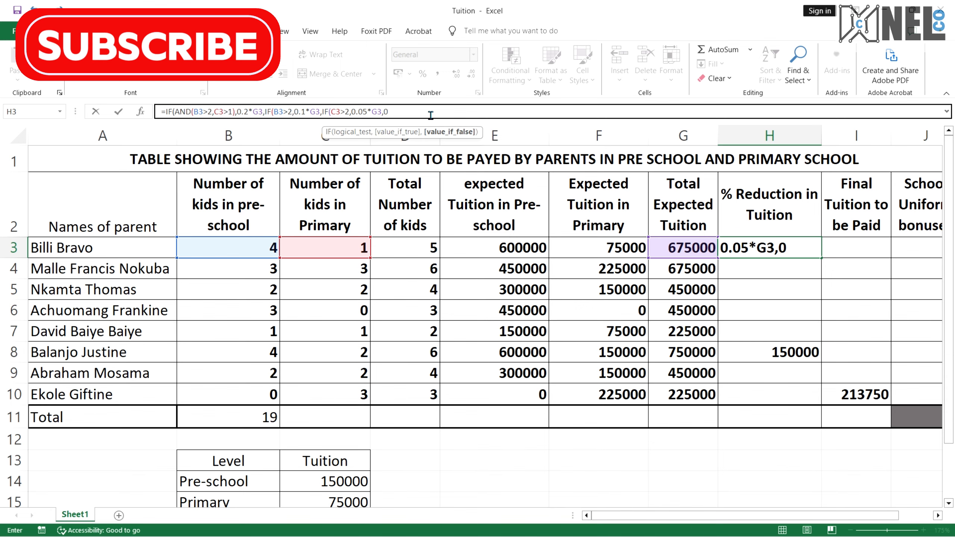
Close the three IF brackets and enter the reduction formula in H3, after rereading the zero-discount condition
key("ctrl+super+Right")
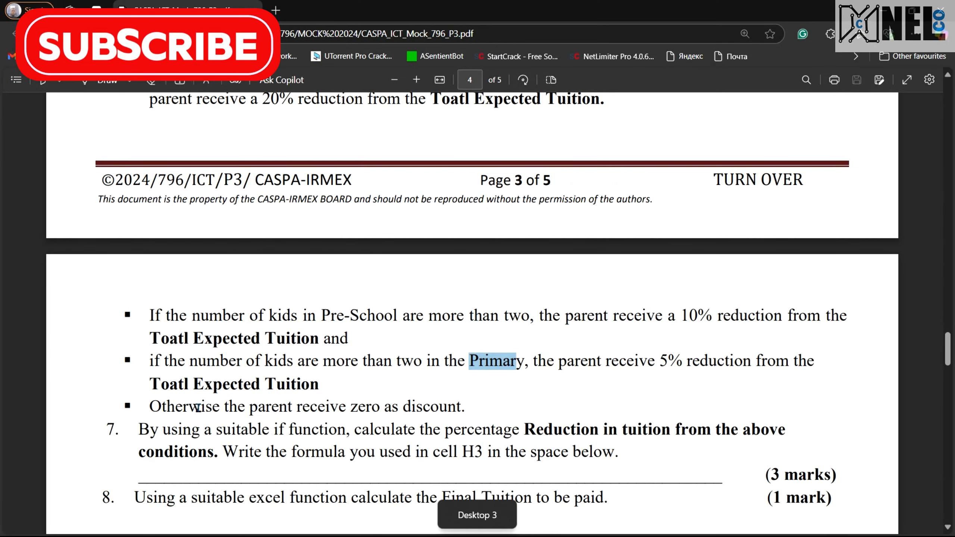
left_click_drag(188, 406, 496, 416)
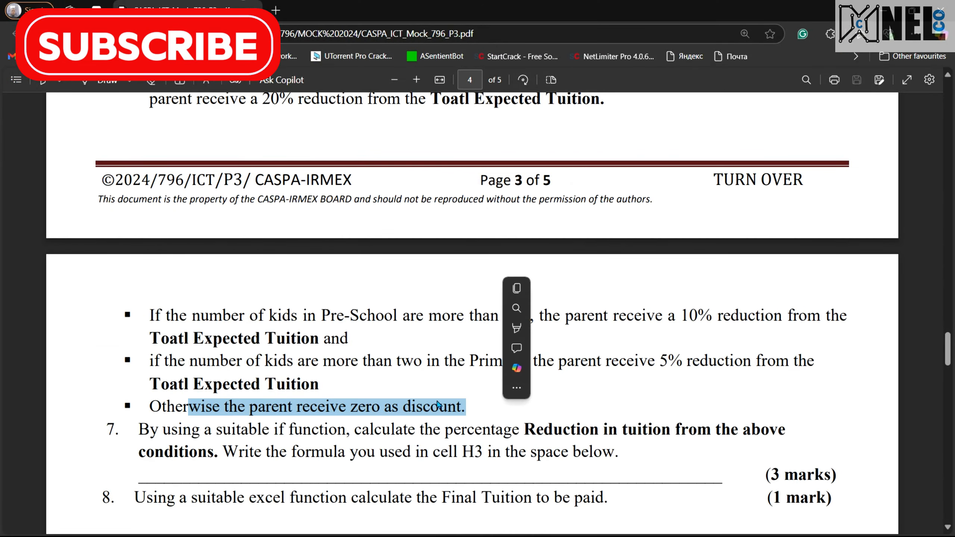
scroll(291, 164, "up", 2)
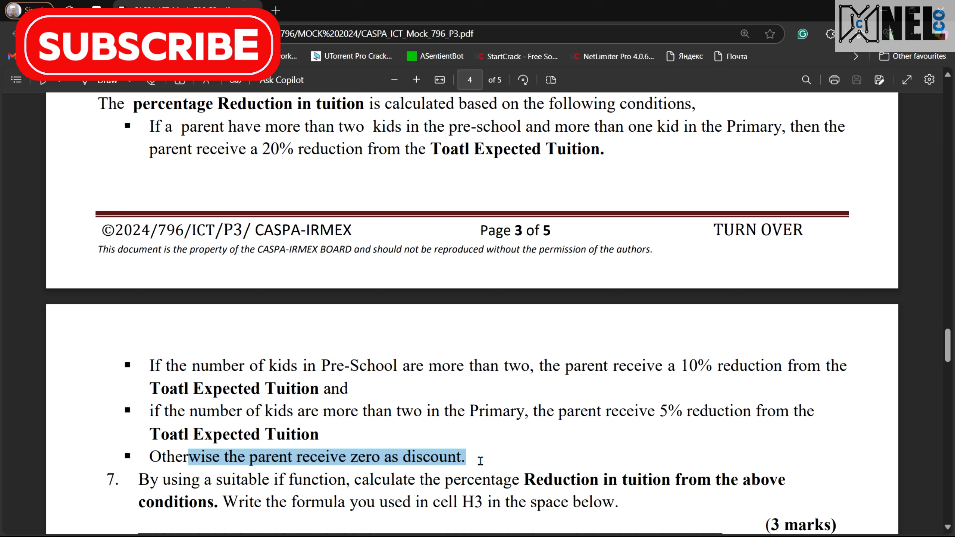
key("ctrl+super+Left")
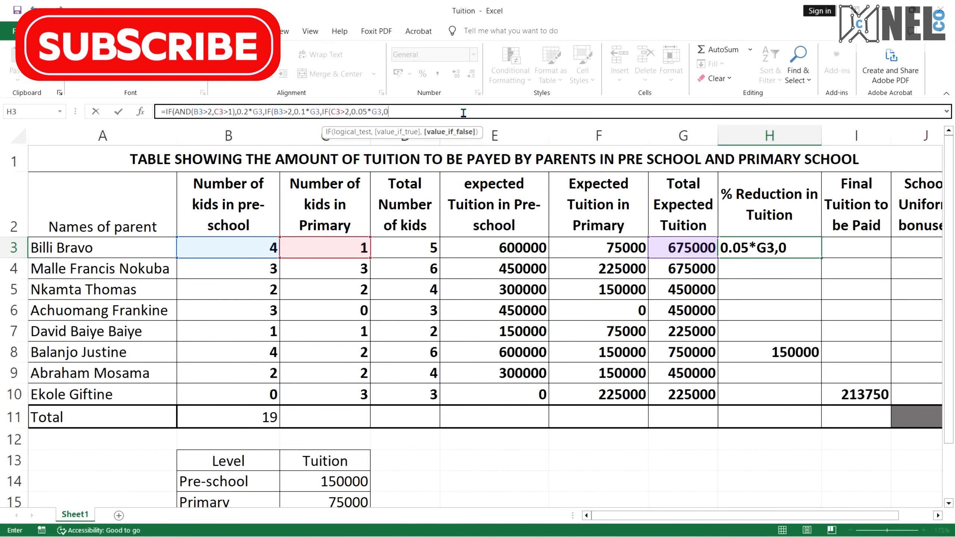
left_click(462, 111)
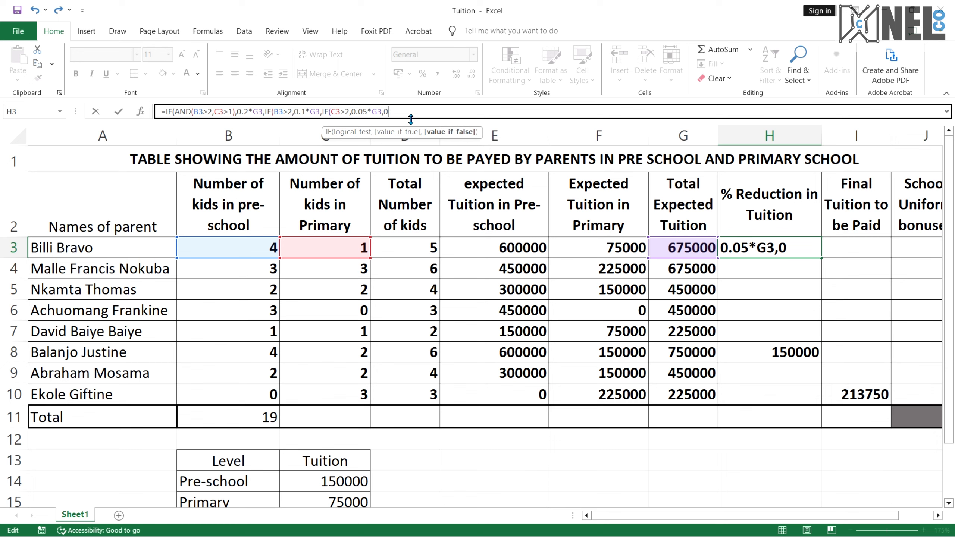
type(")")
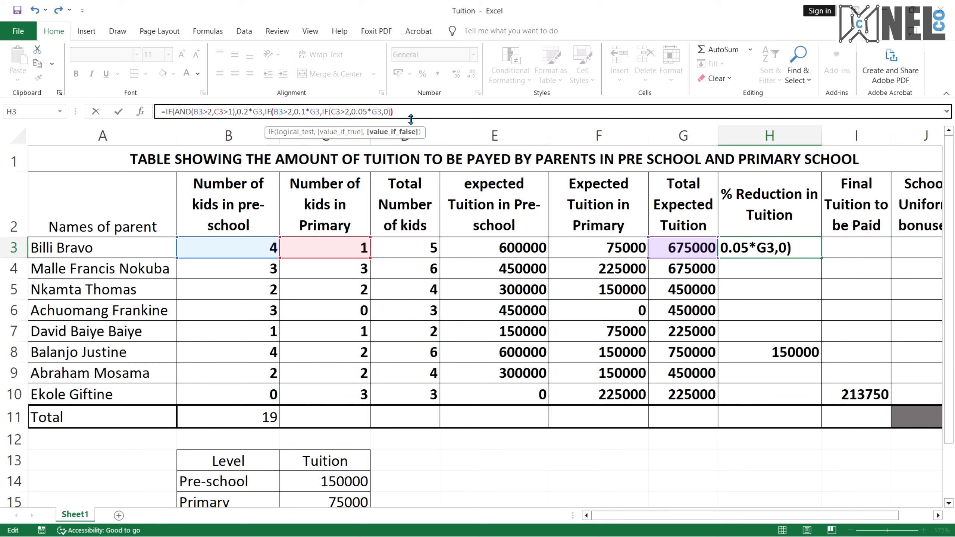
type("))")
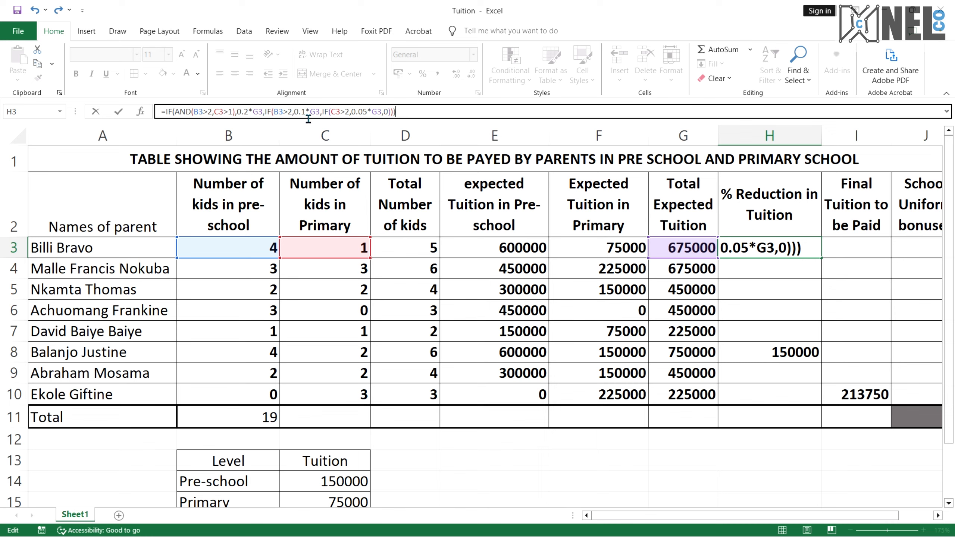
key("Return")
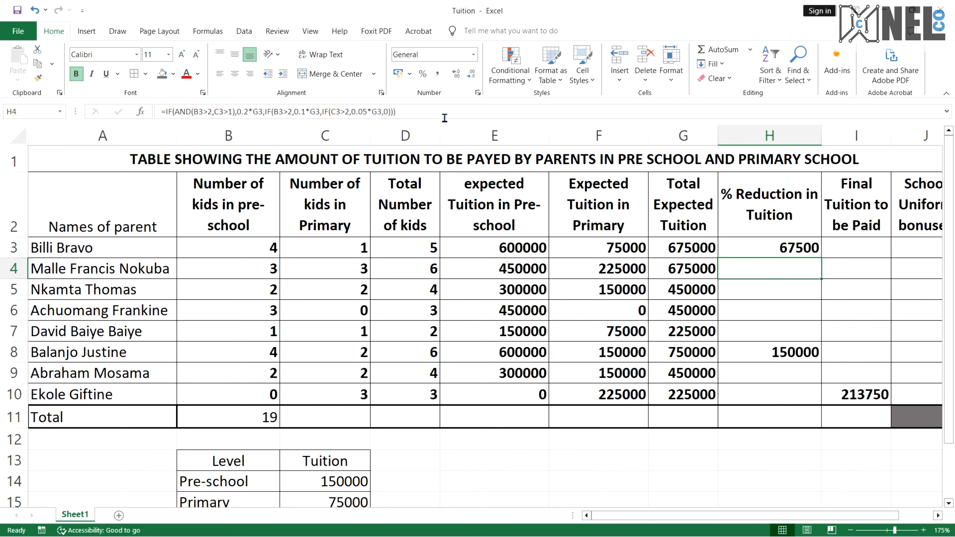
Fill the H3 reduction formula down through H10
left_click(785, 252)
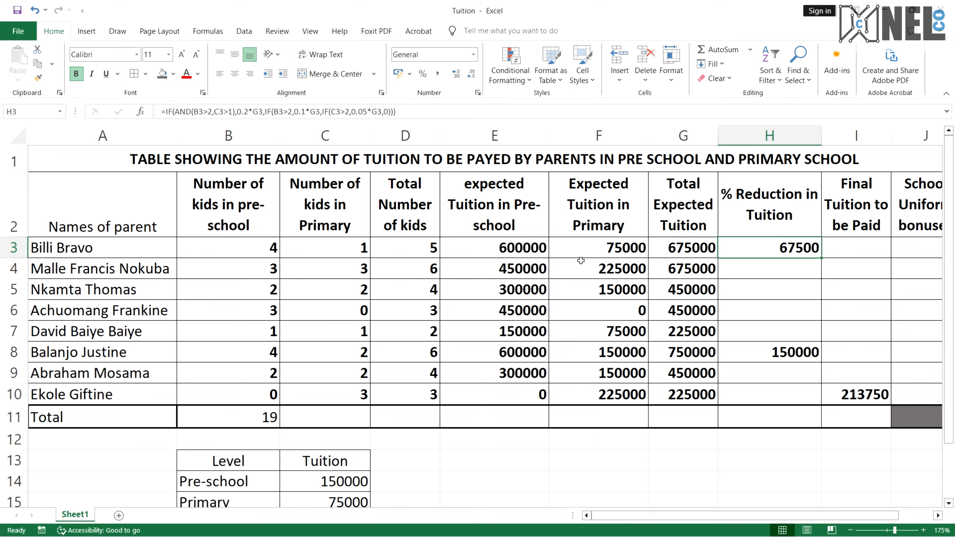
left_click(696, 254)
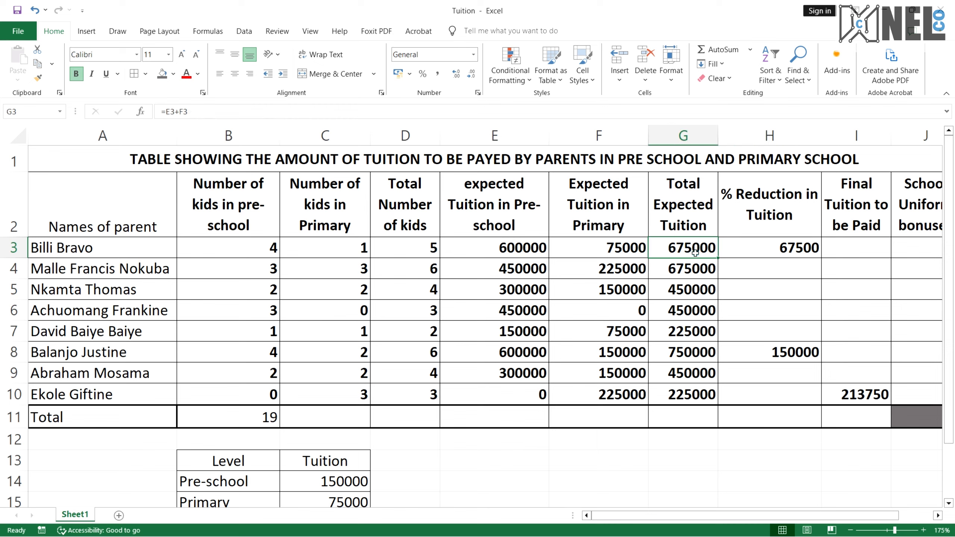
left_click(760, 243)
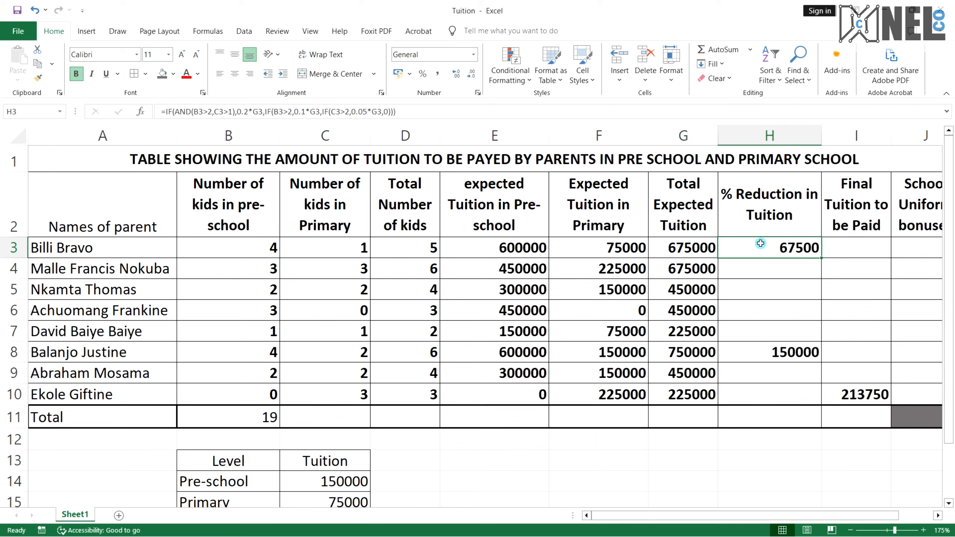
left_click_drag(820, 260, 813, 404)
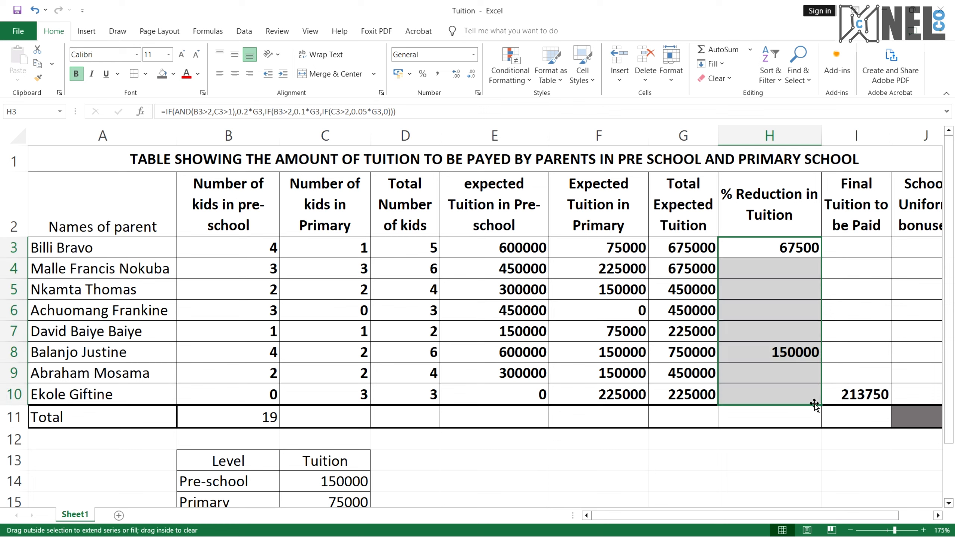
Inspect the copied reduction formula in H8 and reread the question's reduction conditions in the PDF
left_click(801, 358)
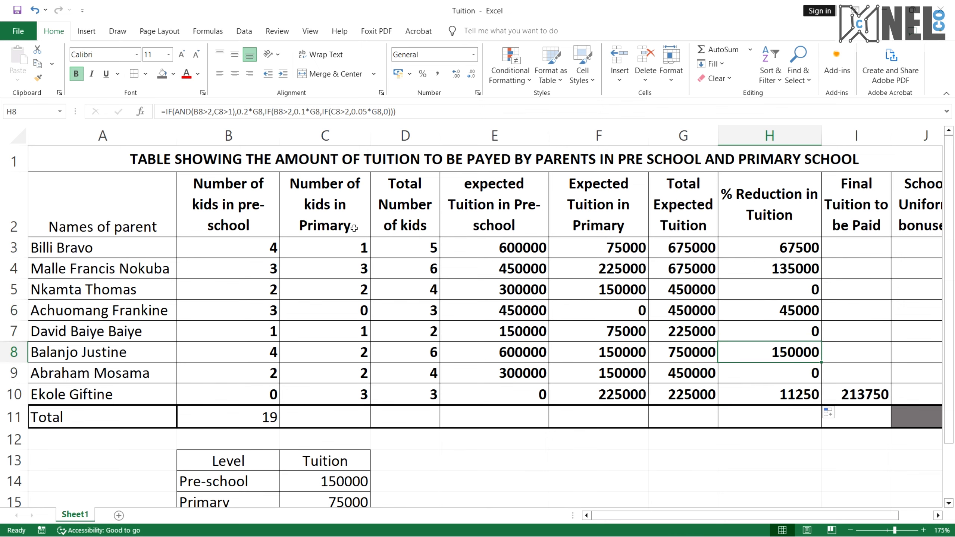
key("ctrl+super+Right")
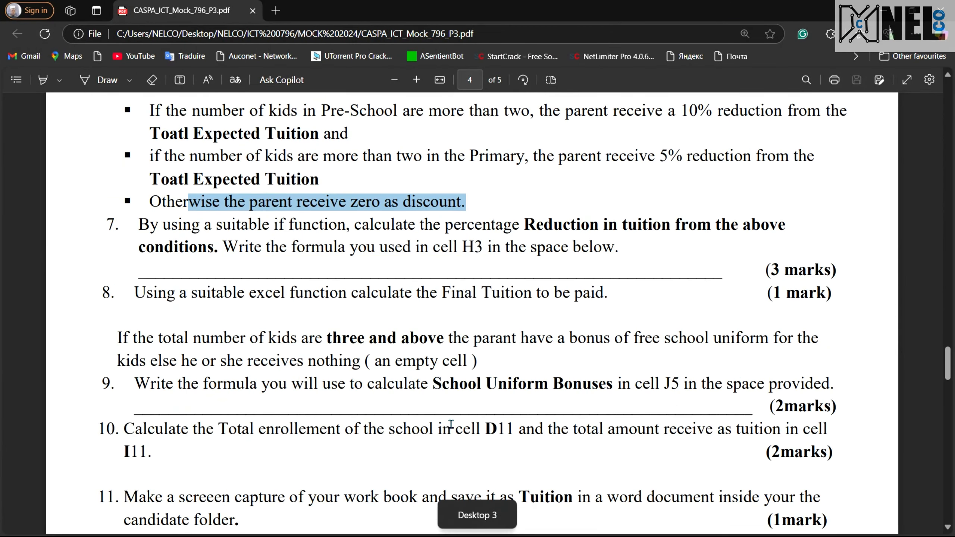
double_click(242, 245)
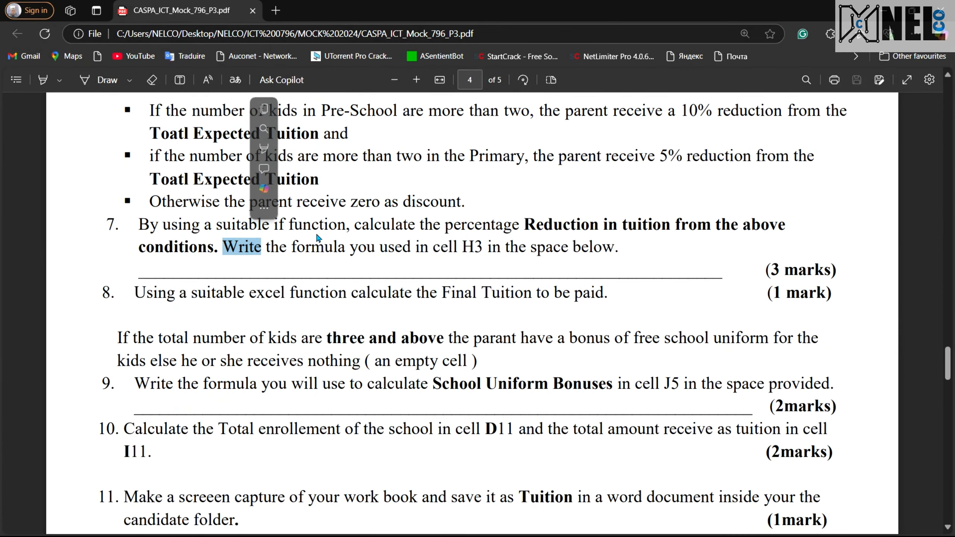
left_click(359, 226)
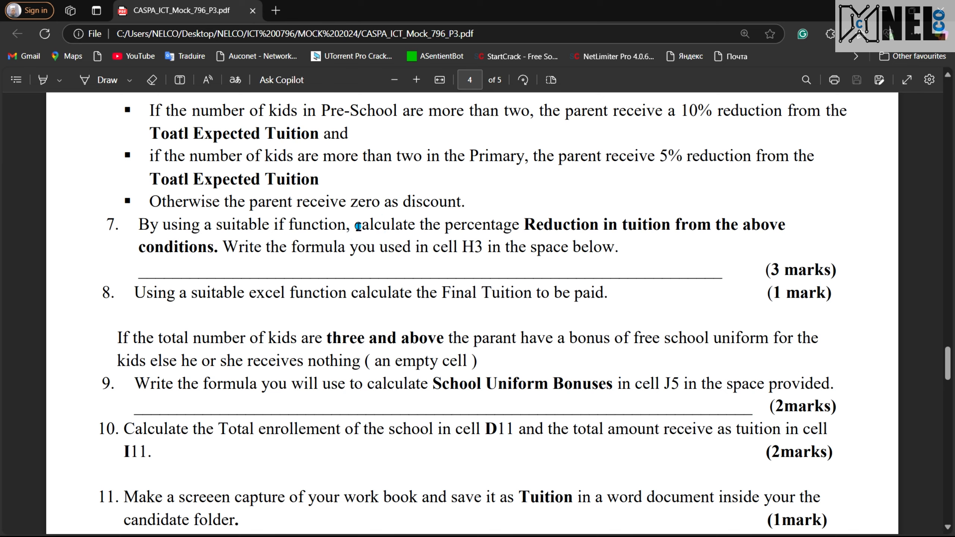
left_click_drag(358, 226, 535, 227)
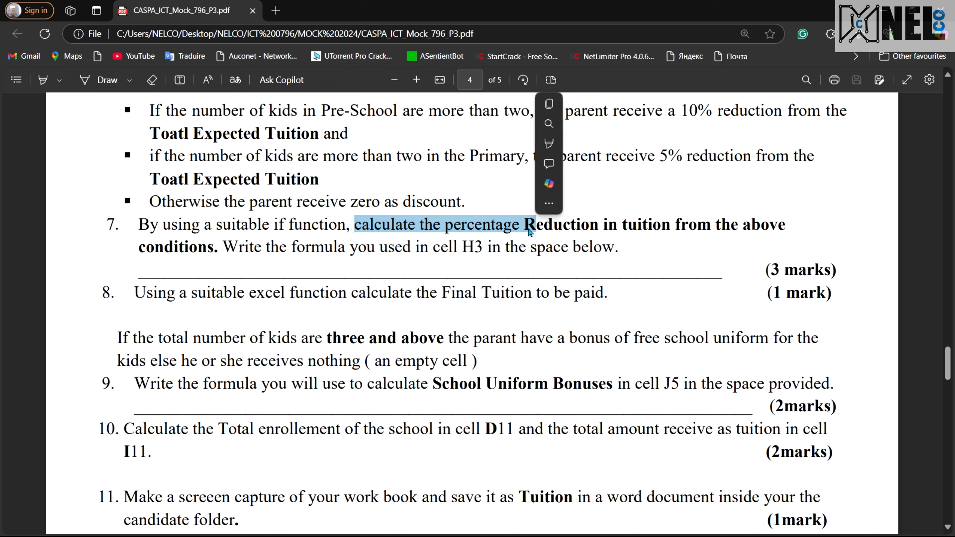
left_click(641, 240)
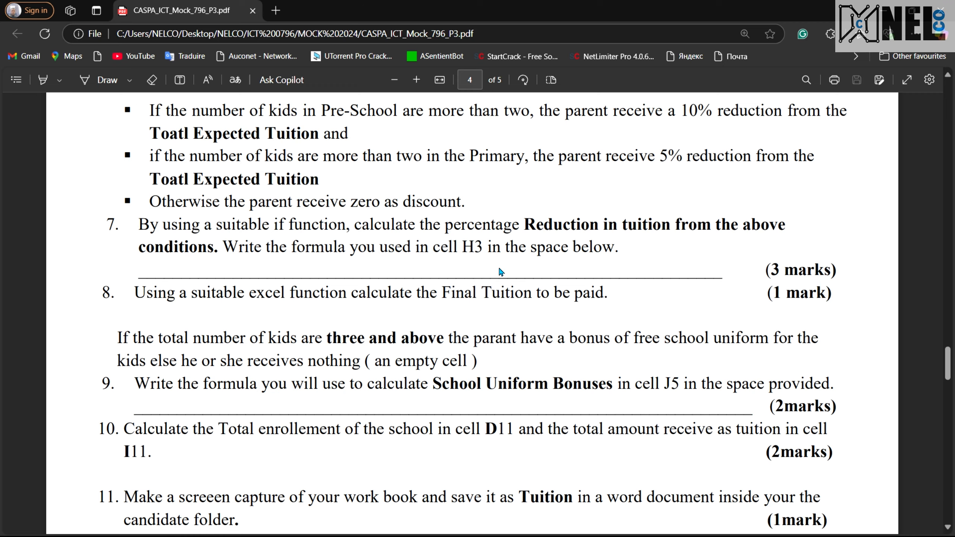
key("ctrl+super+Right")
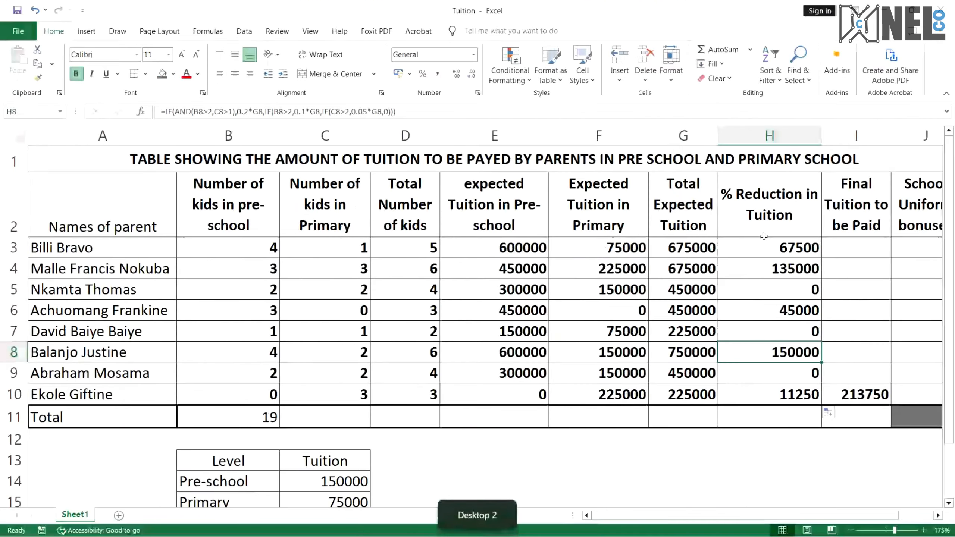
left_click(781, 254)
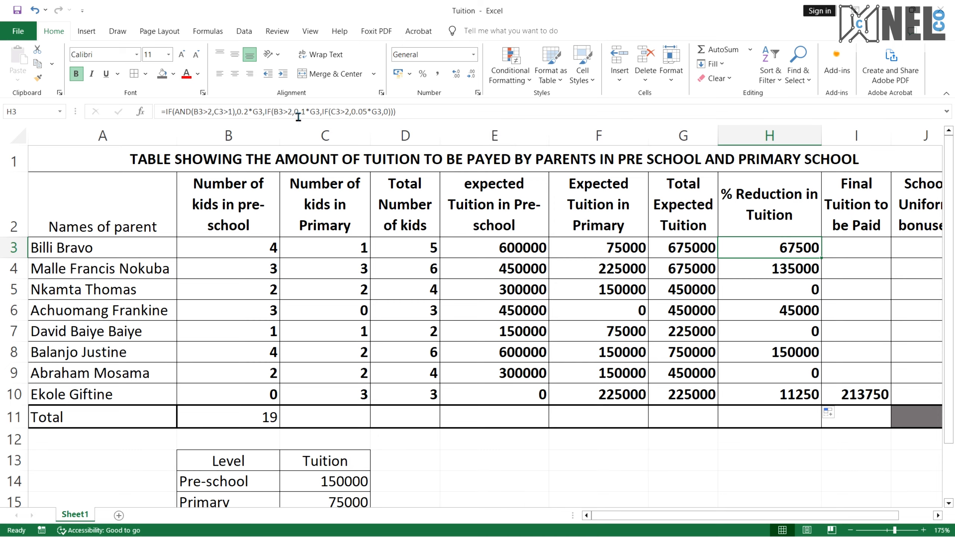
After rereading question 8 in the PDF, enter the final tuition formula =G3-H3 in cell I3
key("ctrl+super+Right")
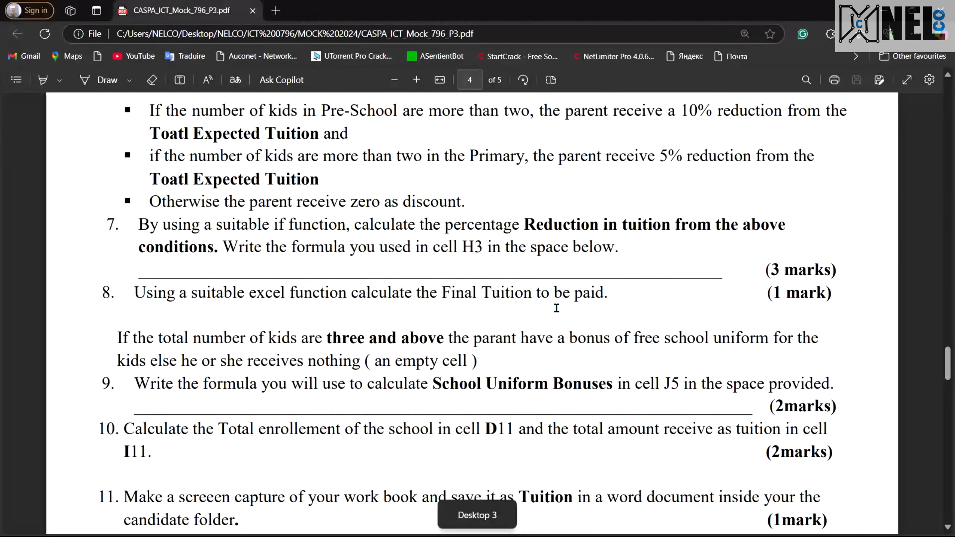
left_click_drag(794, 267, 769, 271)
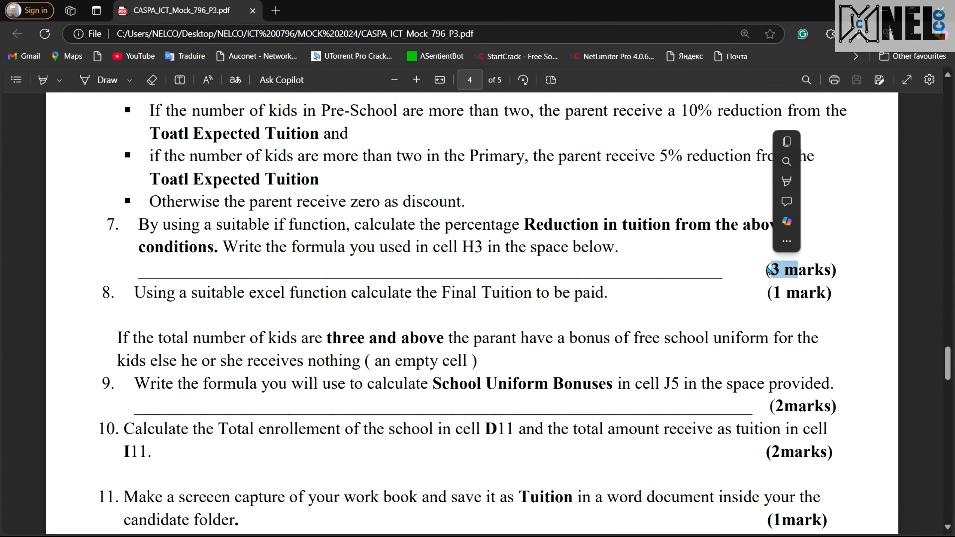
left_click(323, 297)
left_click_drag(198, 293, 488, 302)
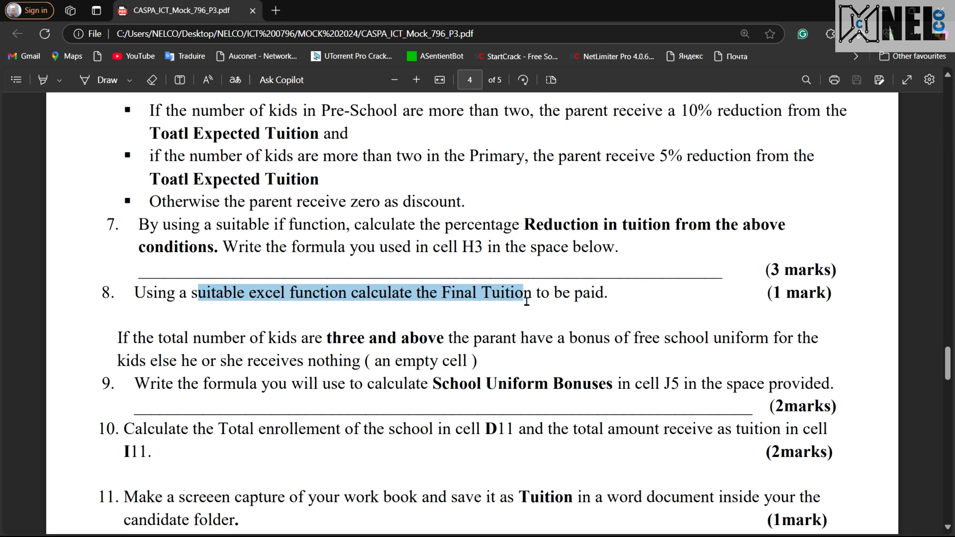
key("ctrl+super+Left")
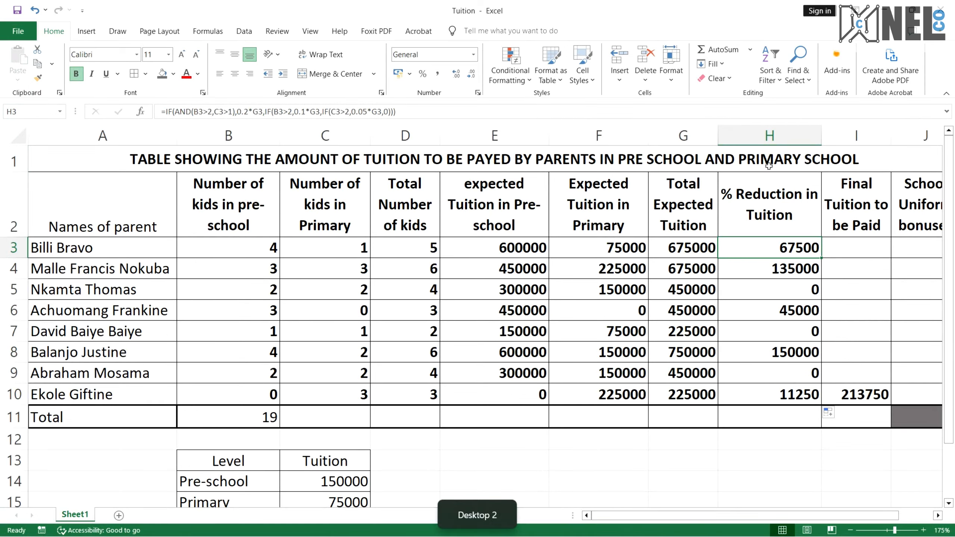
left_click(854, 255)
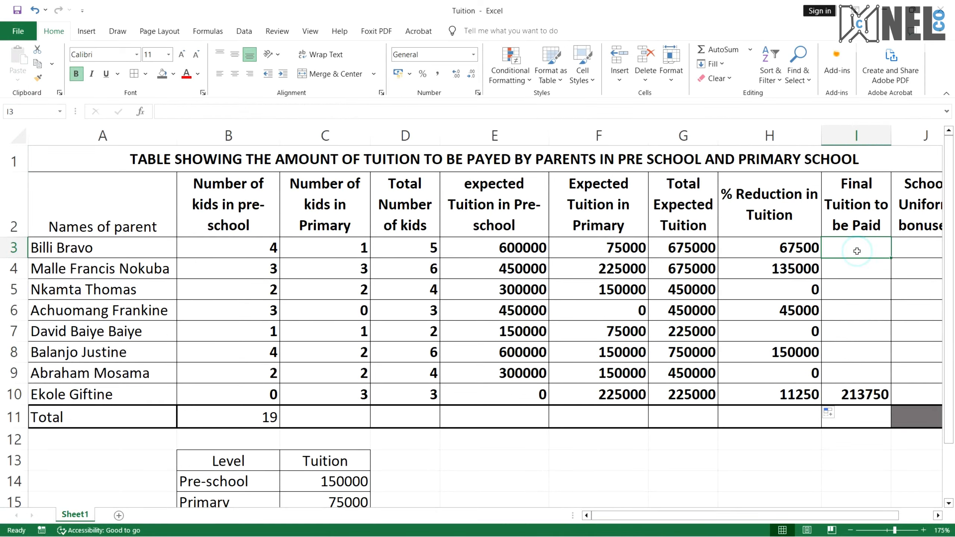
type("=")
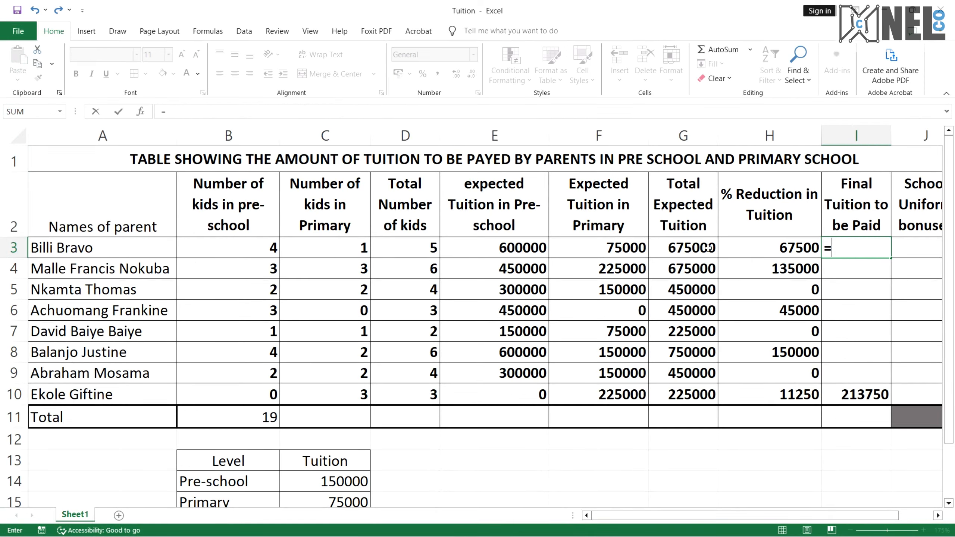
left_click(697, 247)
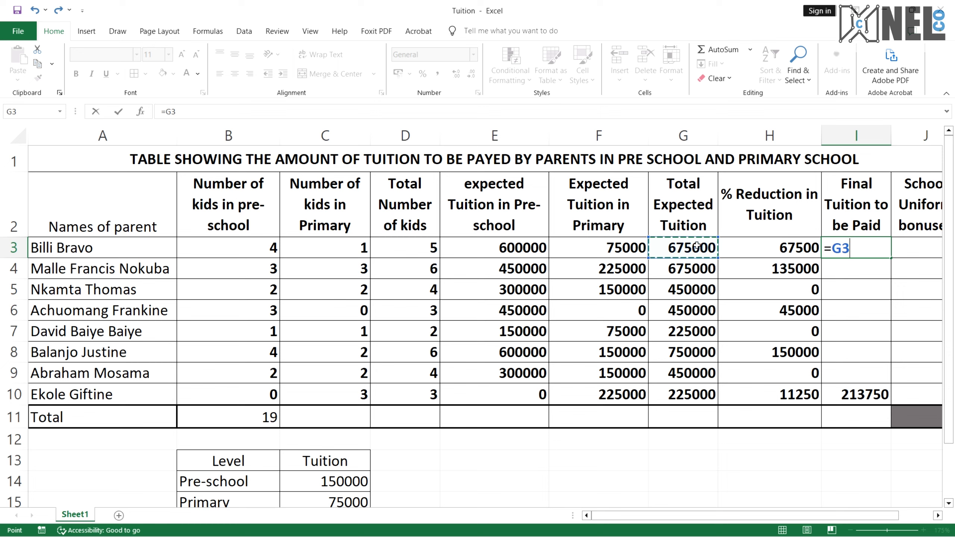
type("-")
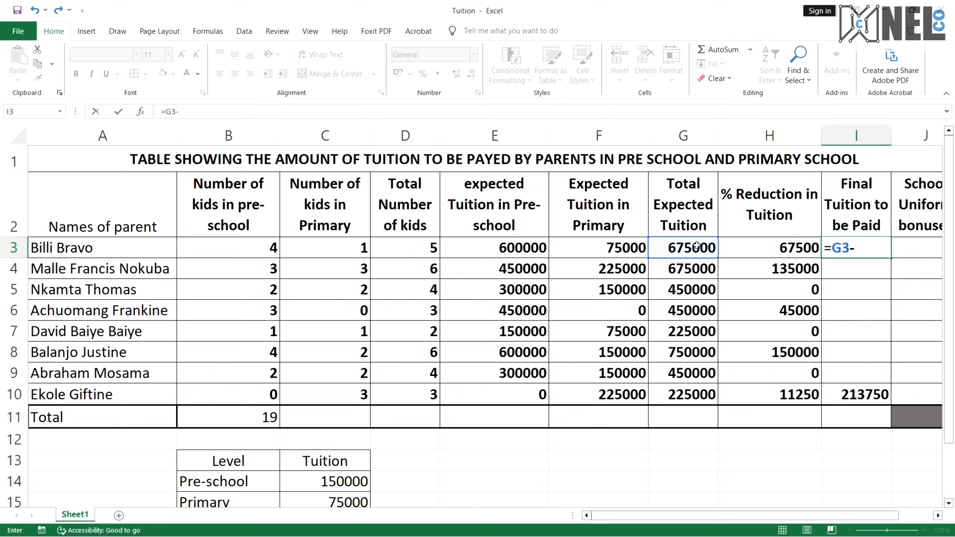
left_click(769, 247)
key("Return")
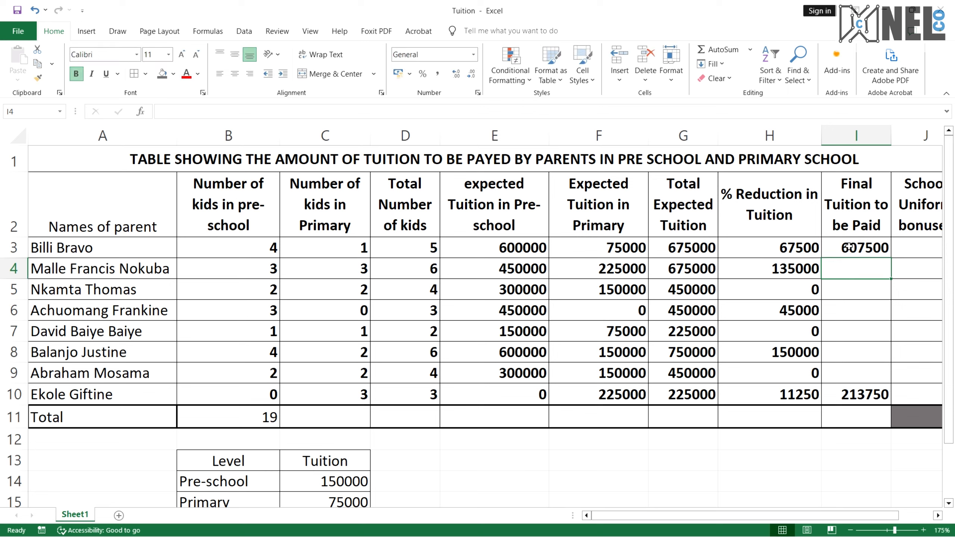
Fill the I3 final tuition formula down through I10
left_click(850, 248)
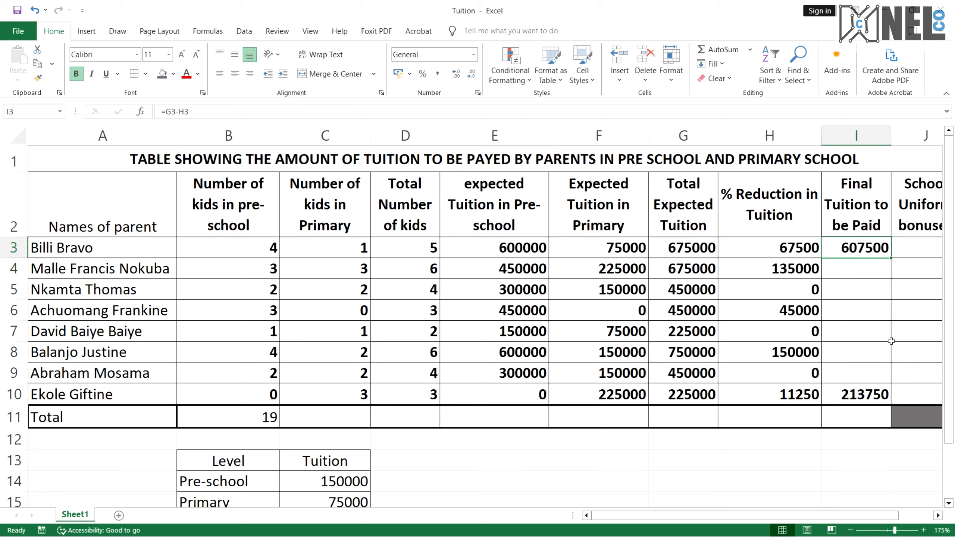
left_click_drag(890, 258, 889, 399)
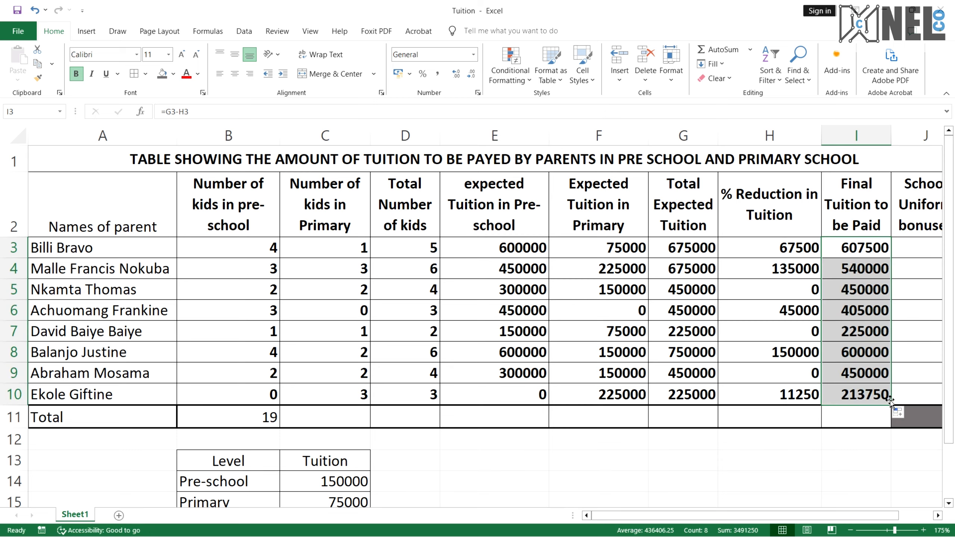
left_click(878, 397)
scroll(874, 398, "right", 1)
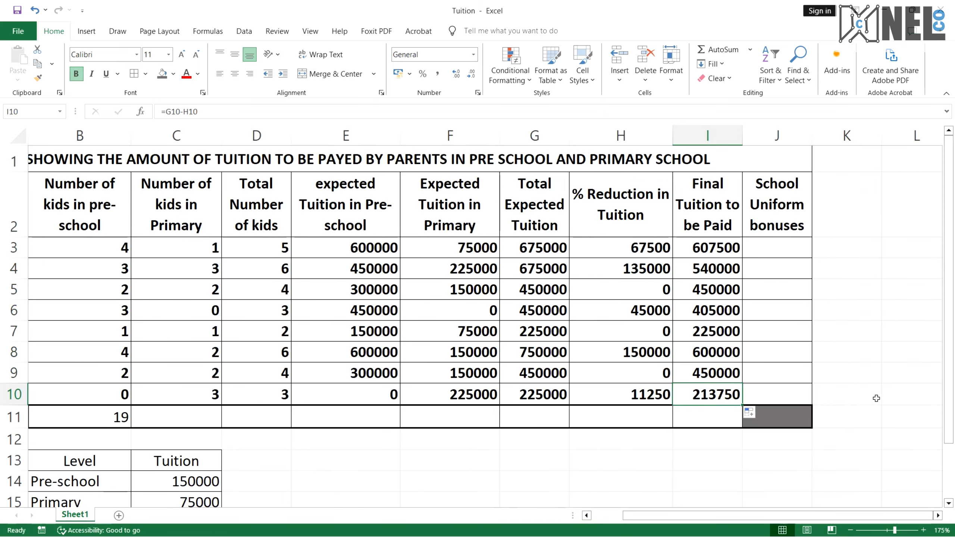
Read the school uniform bonus condition and question 9 in the PDF
key("ctrl+super+Right")
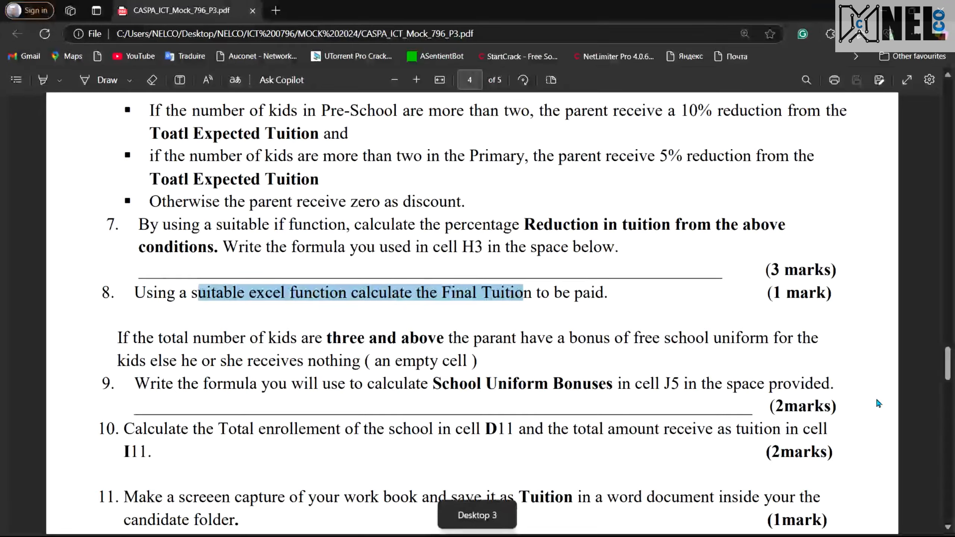
scroll(608, 402, "down", 1)
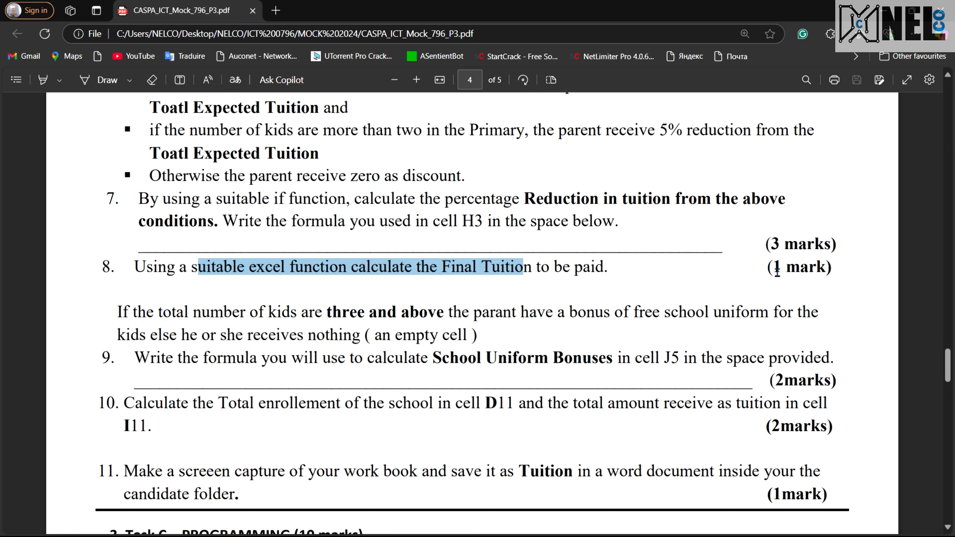
scroll(378, 313, "down", 3)
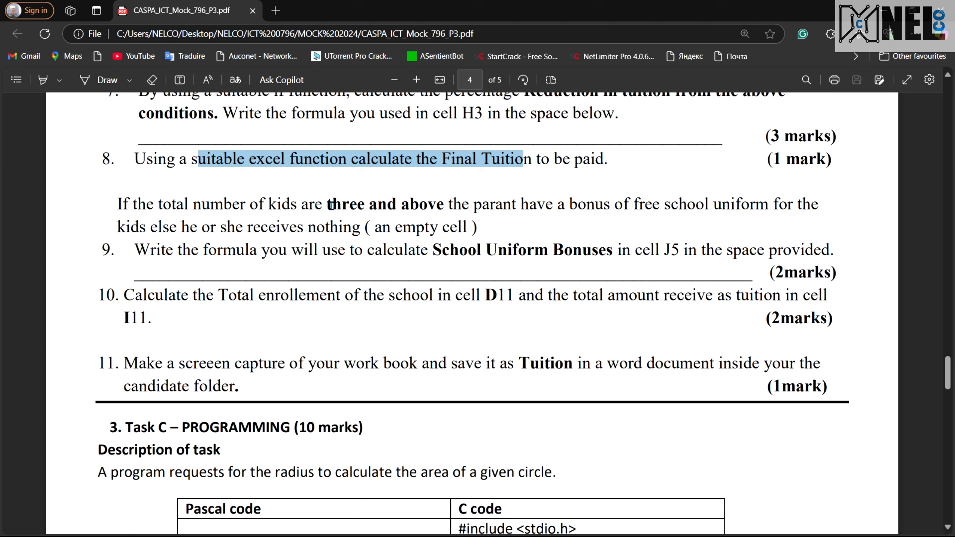
left_click_drag(330, 205, 526, 208)
left_click(605, 207)
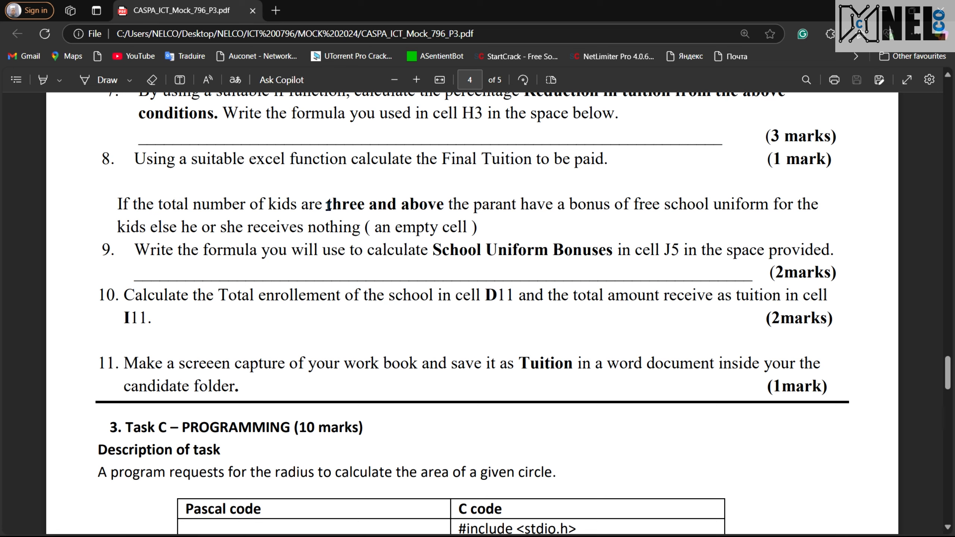
Reread the free-uniform bonus condition in the PDF and compare it with the bonus column of the worksheet
left_click_drag(327, 205, 444, 208)
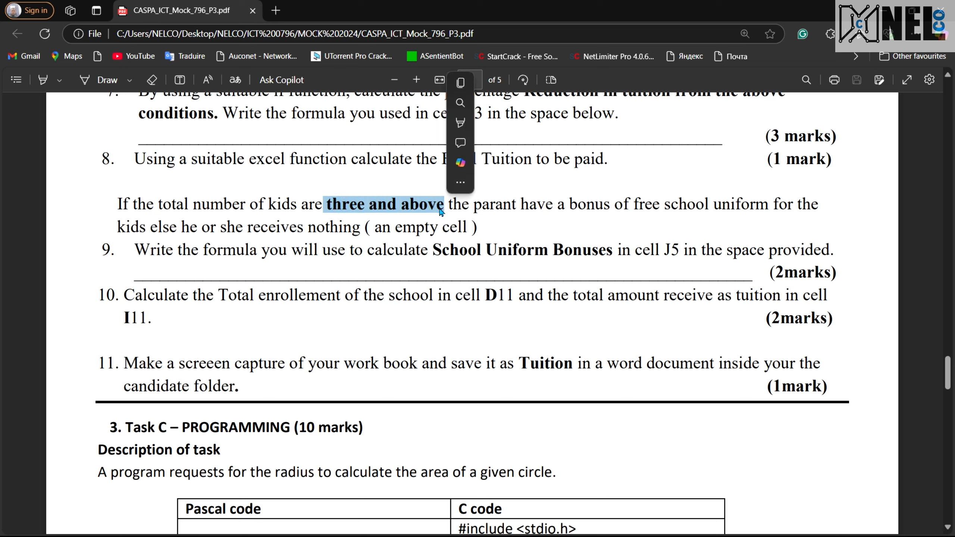
scroll(293, 206, "up", 3)
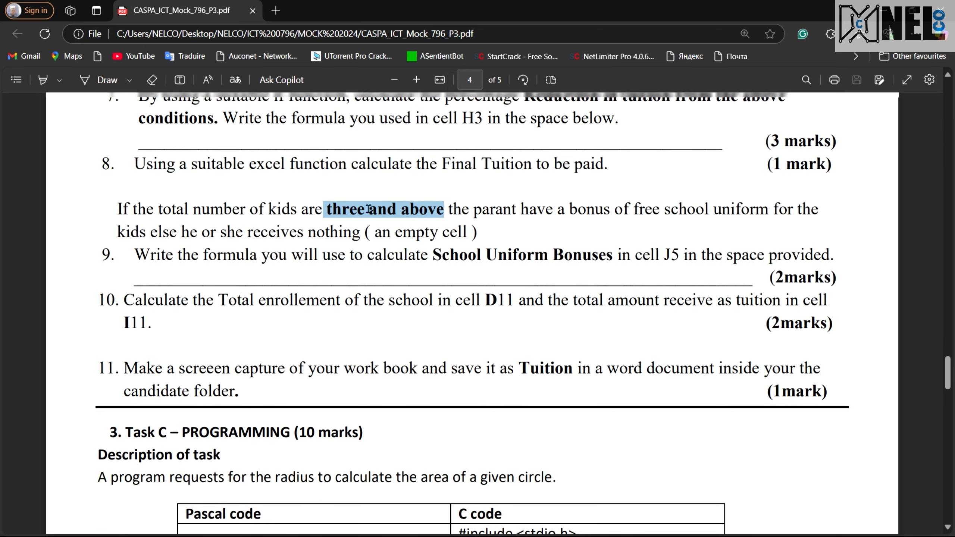
scroll(346, 391, "down", 3)
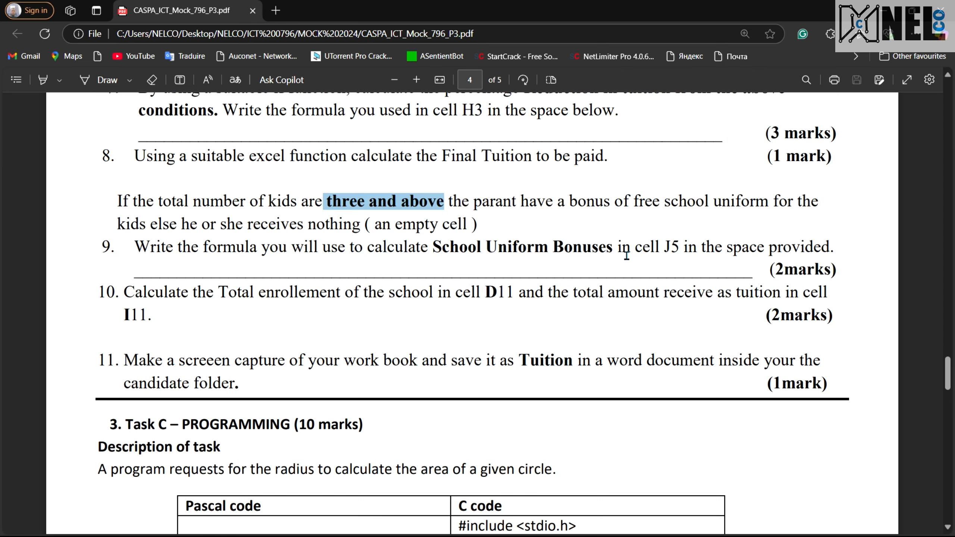
key("ctrl+super+Left")
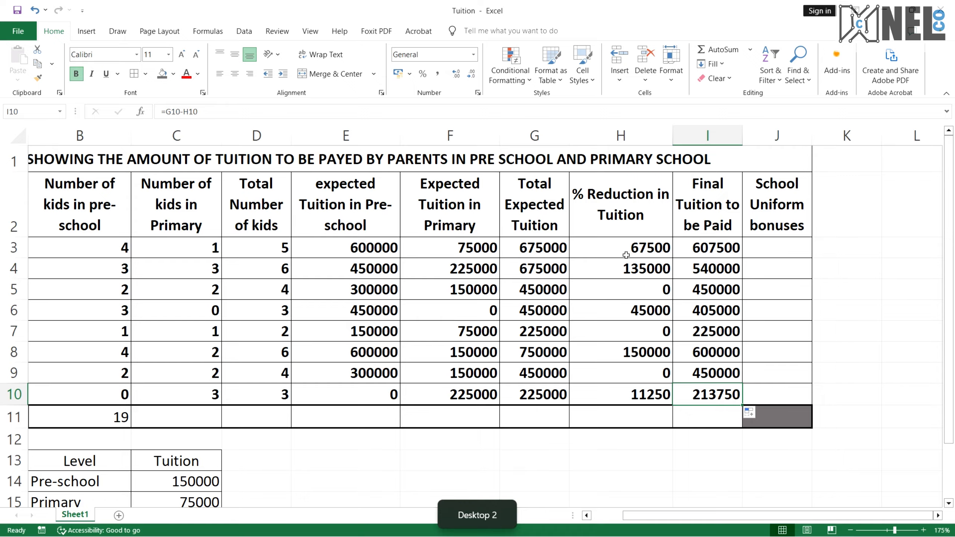
key("ctrl+super+Right")
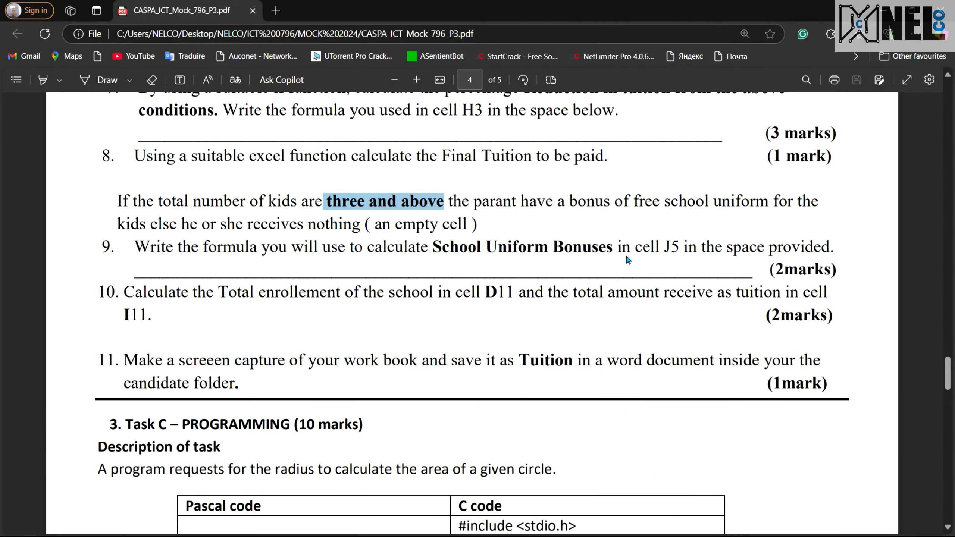
key("ctrl+super+Left")
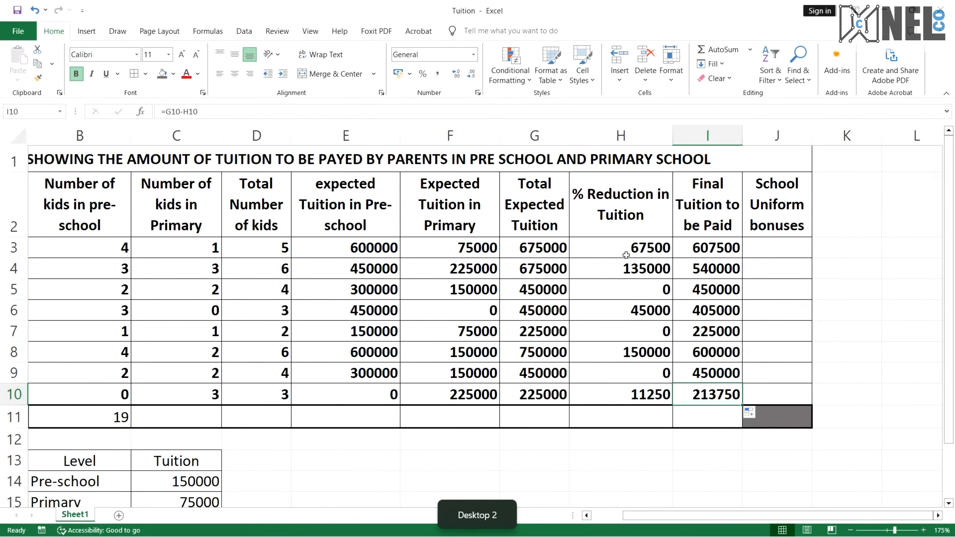
key("ctrl+super+Right")
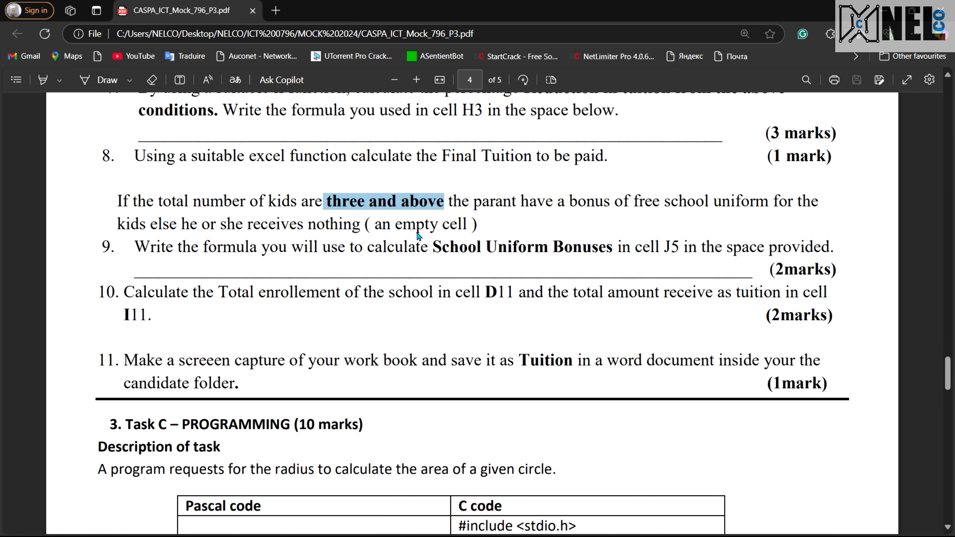
key("ctrl+super+Right")
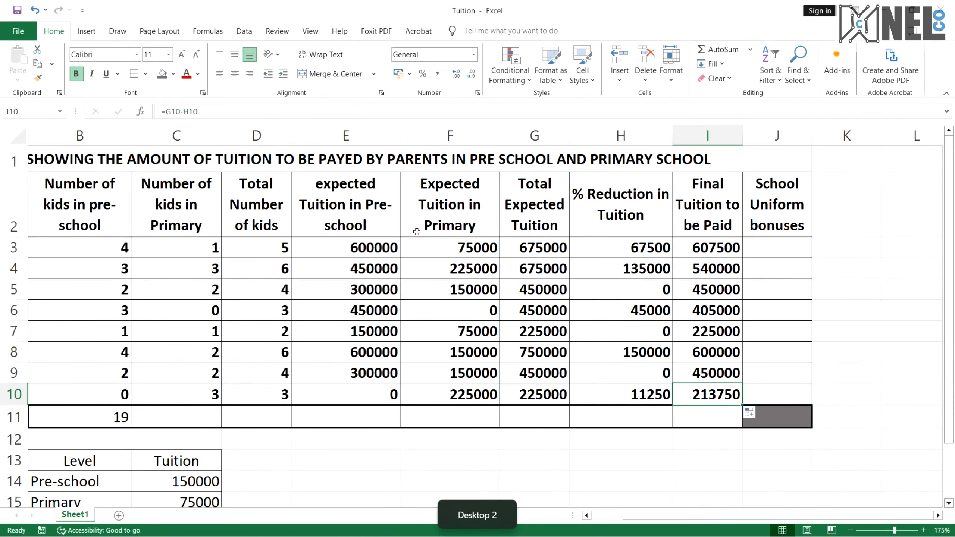
left_click(764, 248)
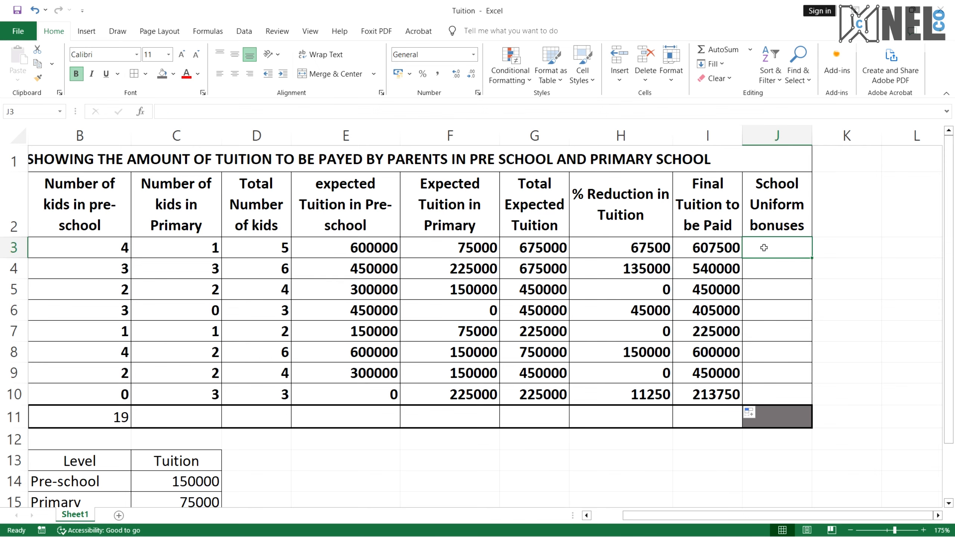
Review the table figure in the PDF and reread the uniform bonus condition and question 9
key("ctrl+super+Right")
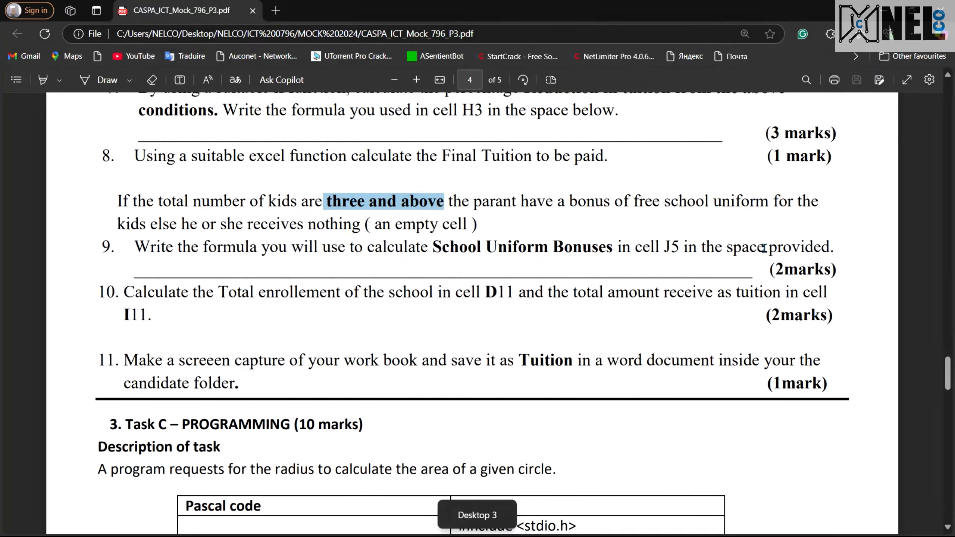
scroll(764, 249, "up", 15)
scroll(764, 248, "up", 10)
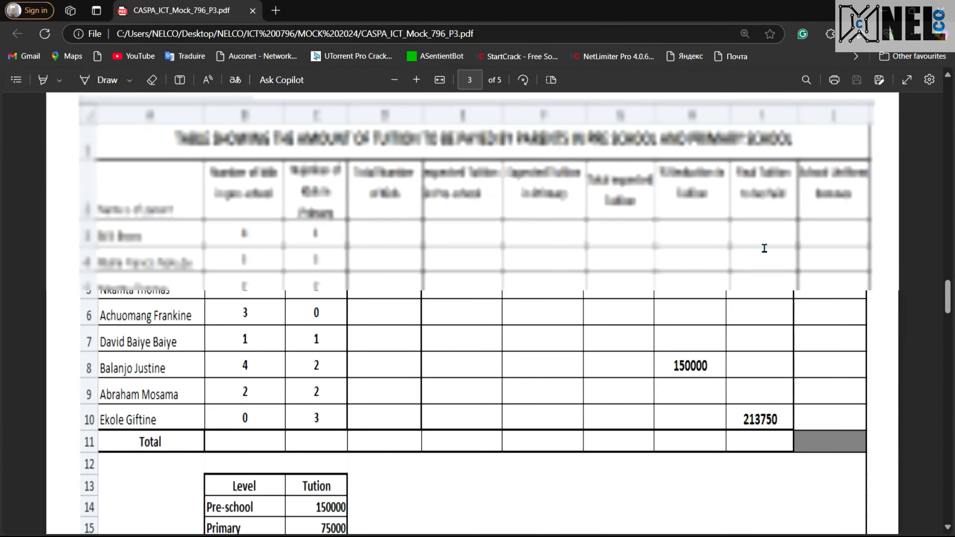
scroll(764, 249, "down", 6)
scroll(763, 248, "down", 12)
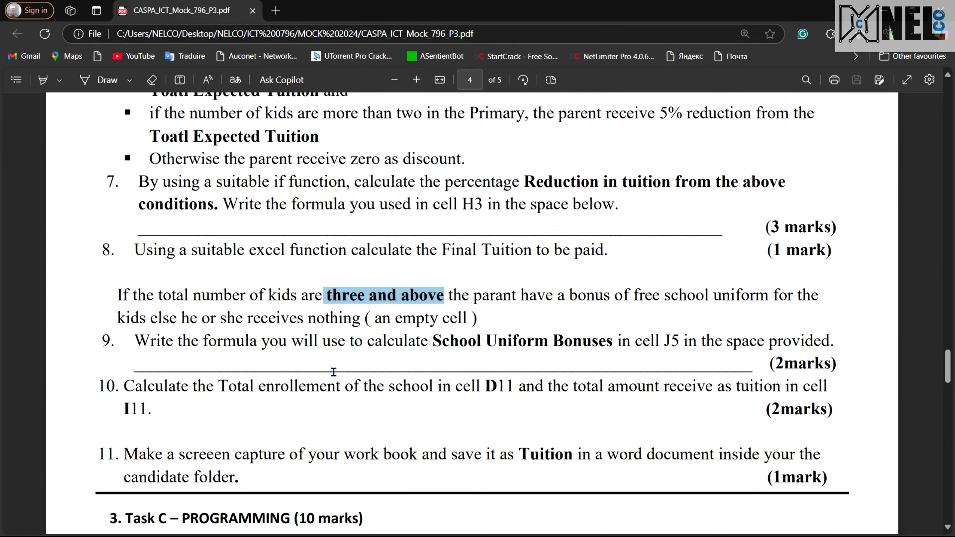
left_click_drag(224, 341, 432, 342)
left_click(575, 349)
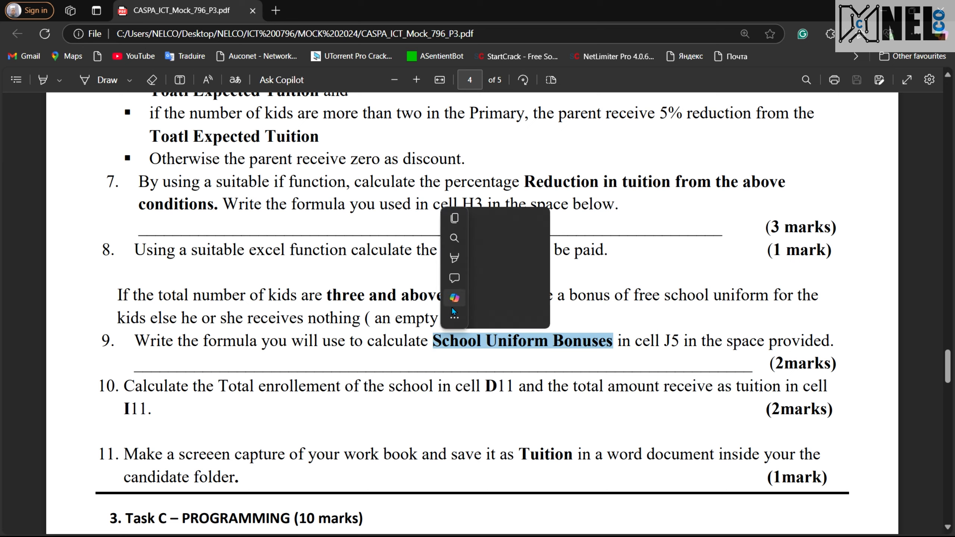
left_click(663, 298)
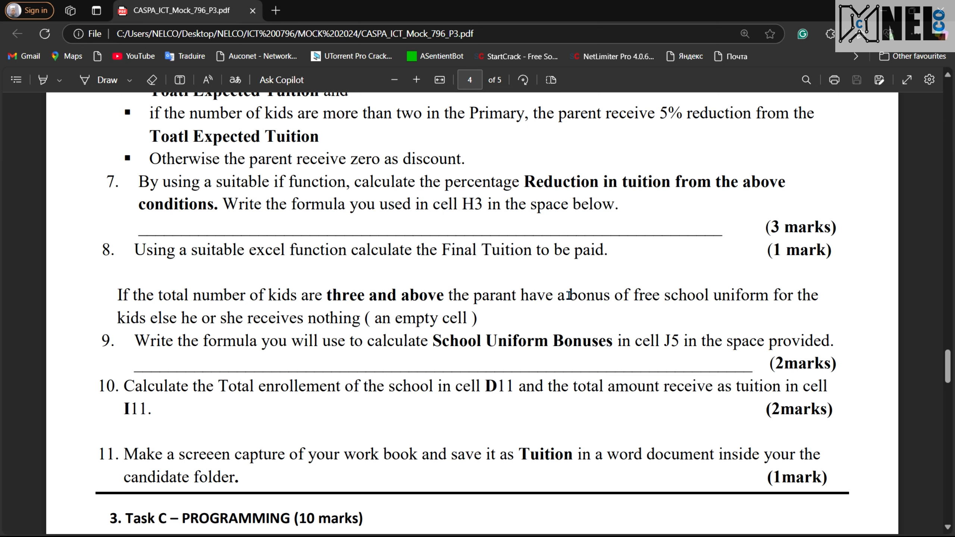
left_click_drag(557, 297, 777, 290)
left_click_drag(786, 295, 765, 294)
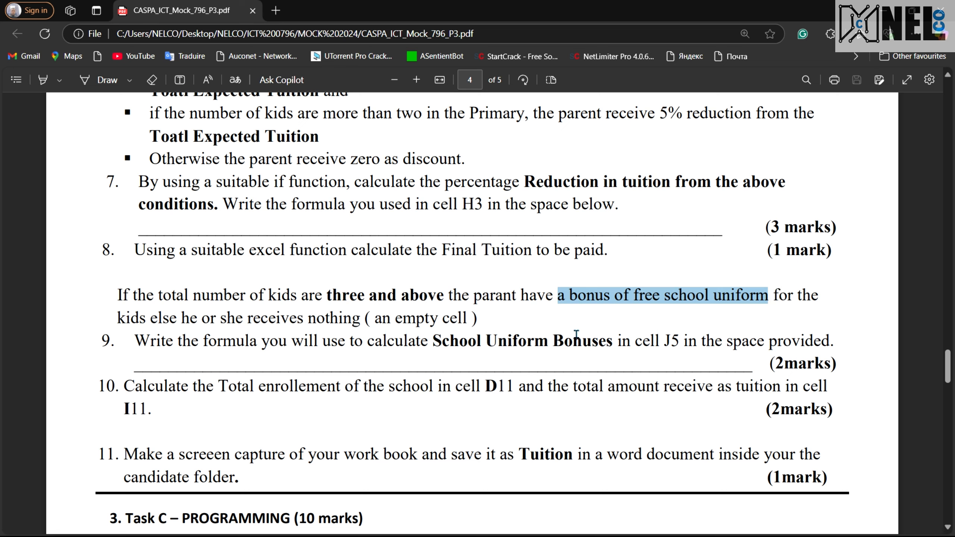
left_click(498, 323)
left_click(157, 298)
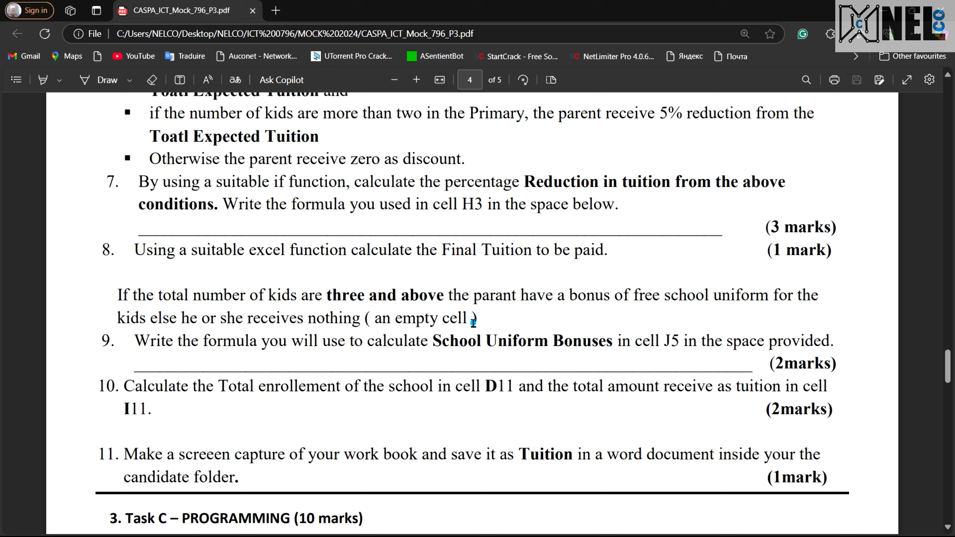
left_click_drag(472, 321, 362, 321)
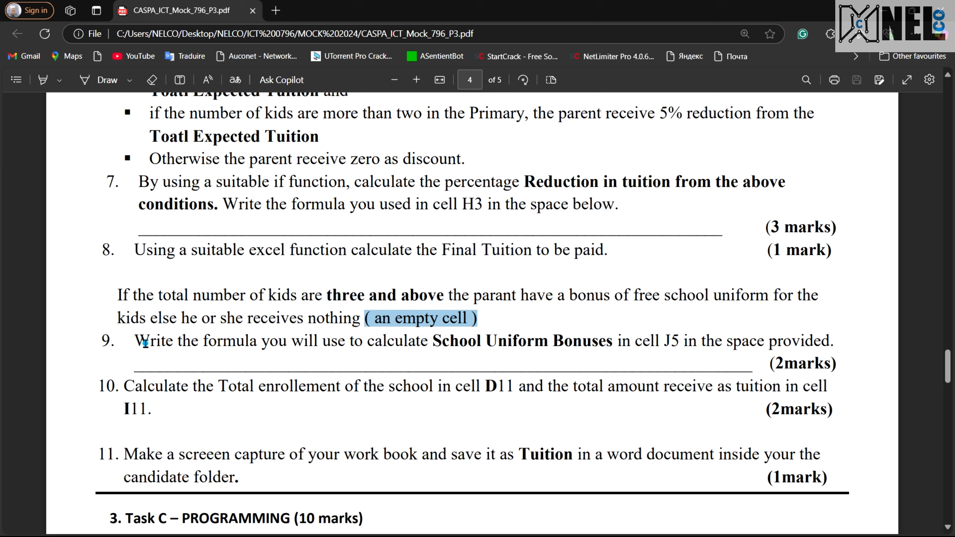
left_click_drag(145, 343, 783, 341)
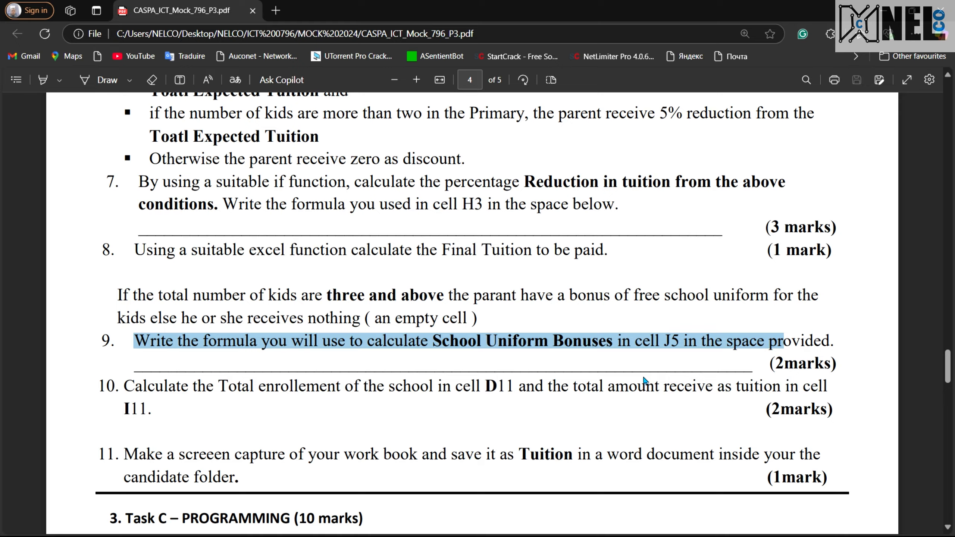
Check the bonus cells J3 and J5, then reread the reduction conditions and question 9 in the PDF
key("ctrl+super+Right")
left_click(779, 251)
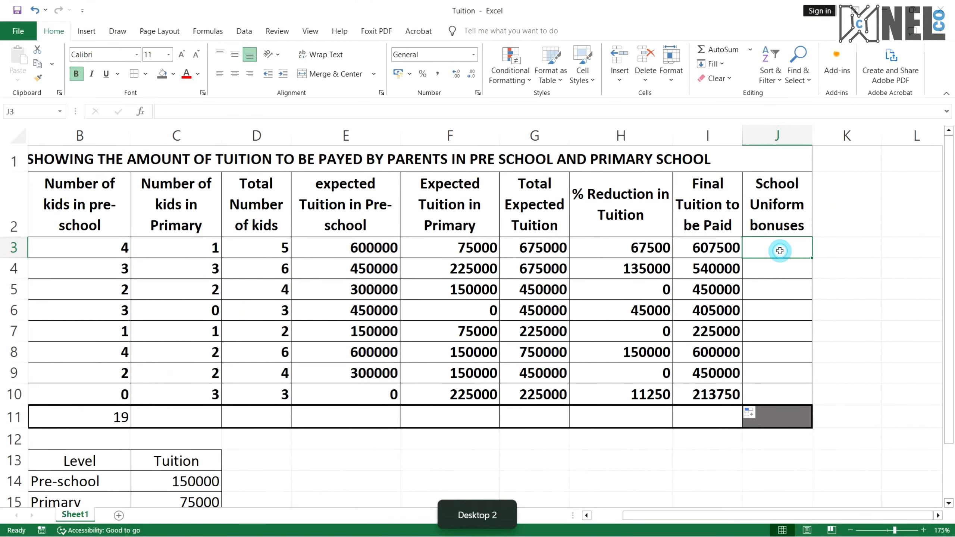
left_click(769, 293)
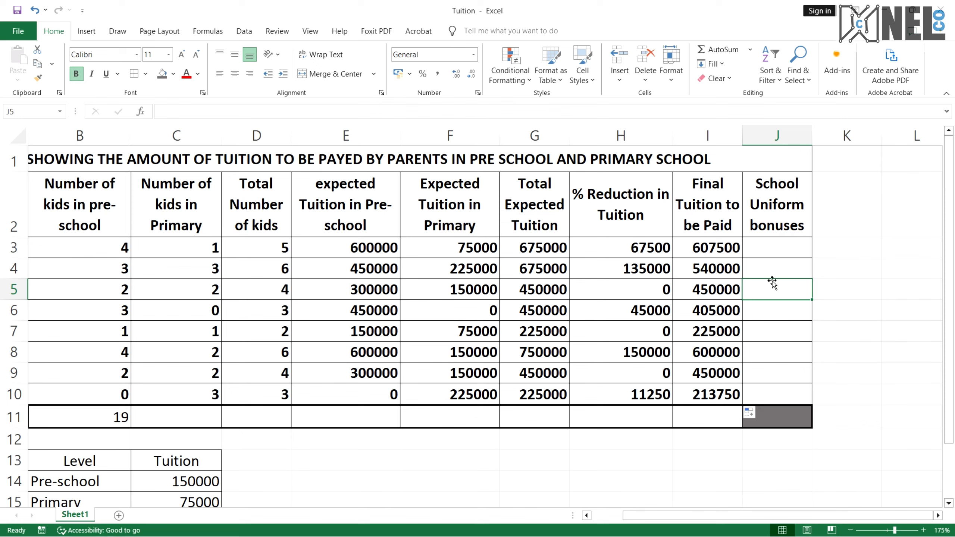
left_click(779, 252)
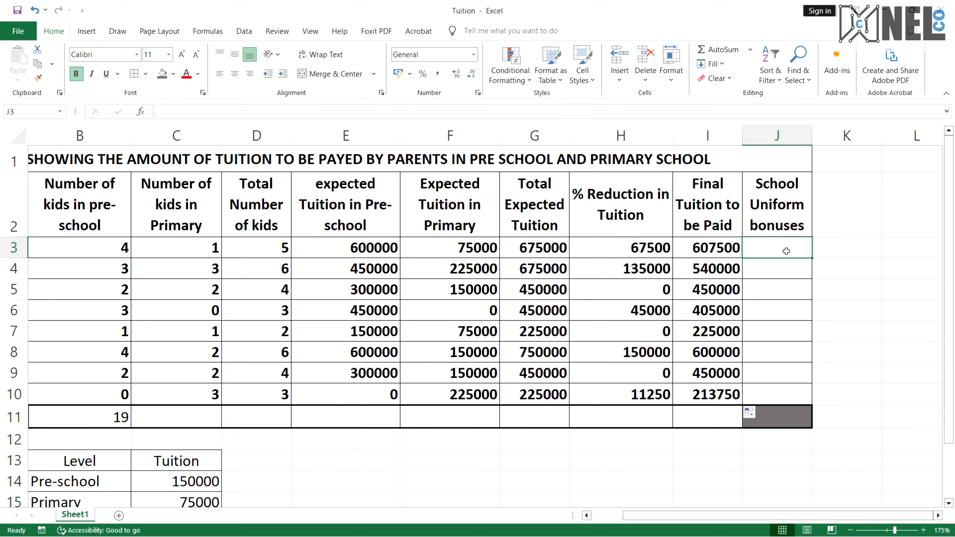
left_click(764, 297)
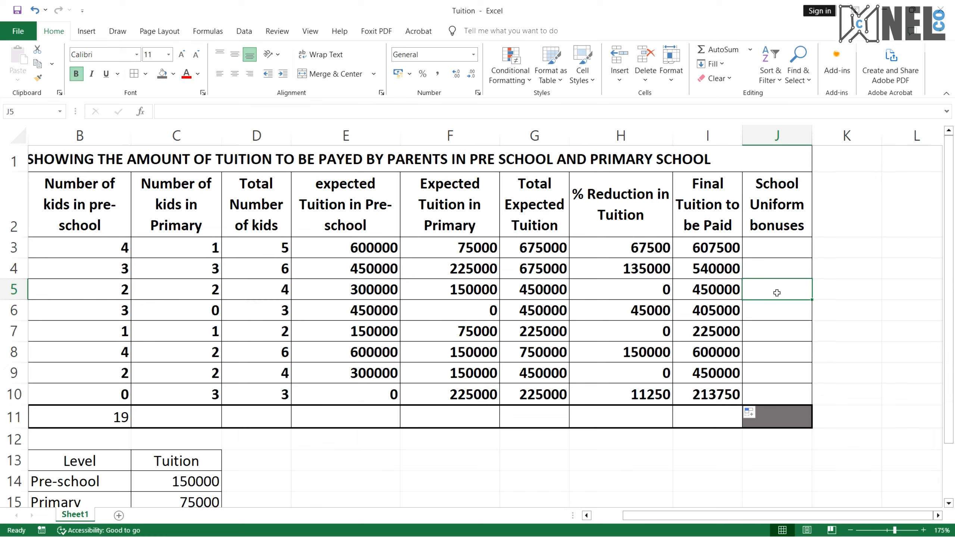
key("ctrl+super+Right")
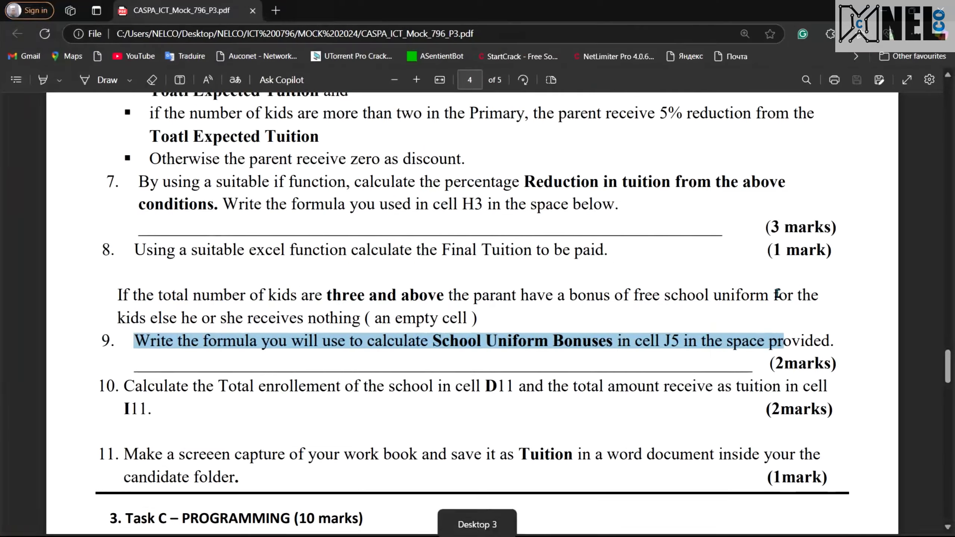
scroll(510, 239, "up", 8)
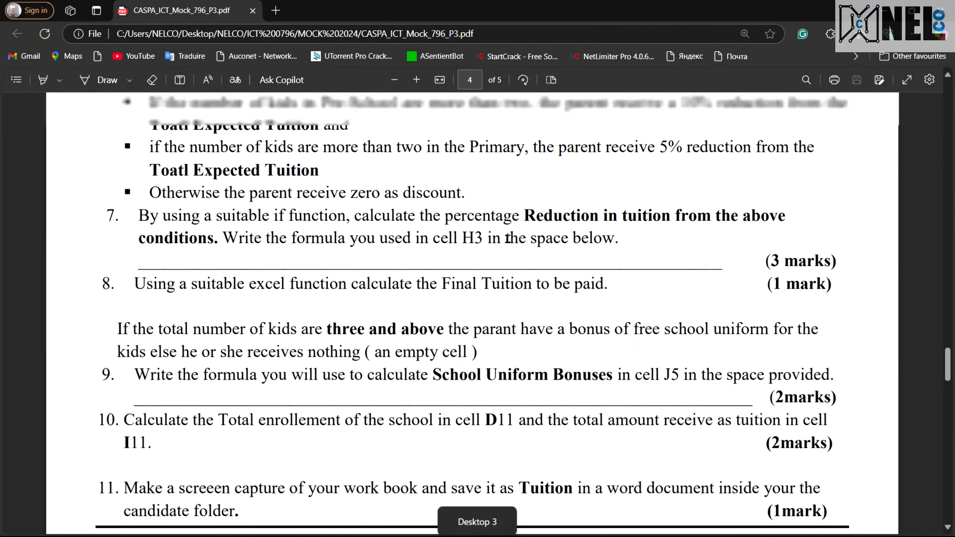
scroll(494, 308, "up", 6)
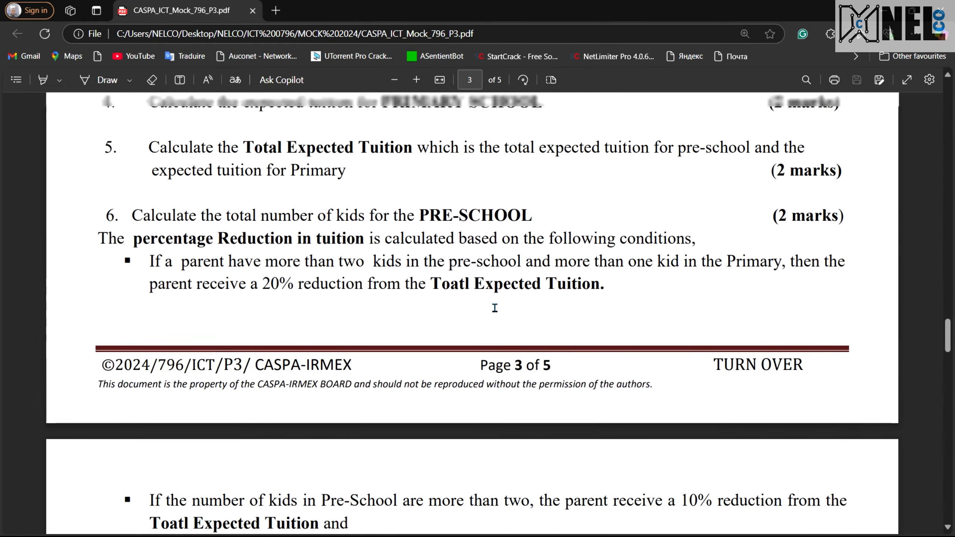
scroll(494, 307, "down", 2)
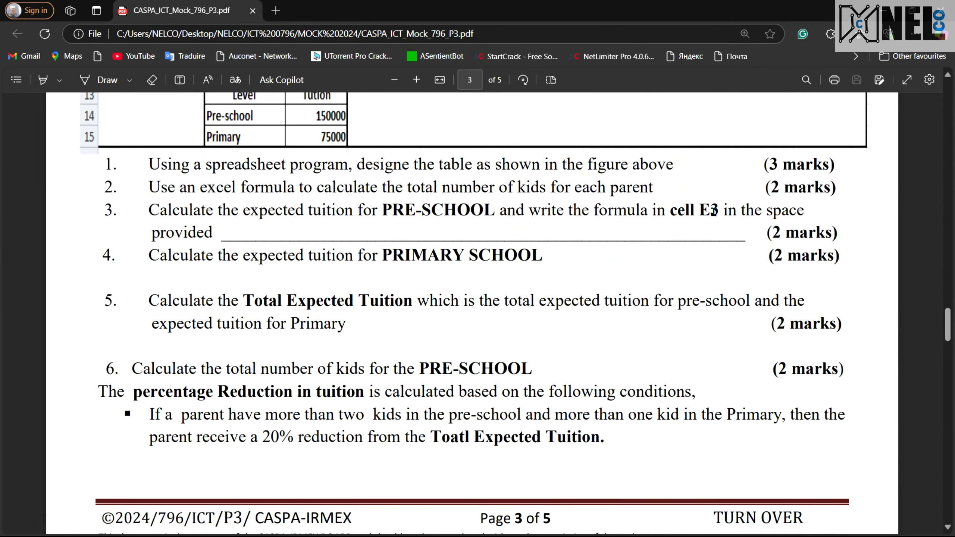
scroll(668, 288, "down", 8)
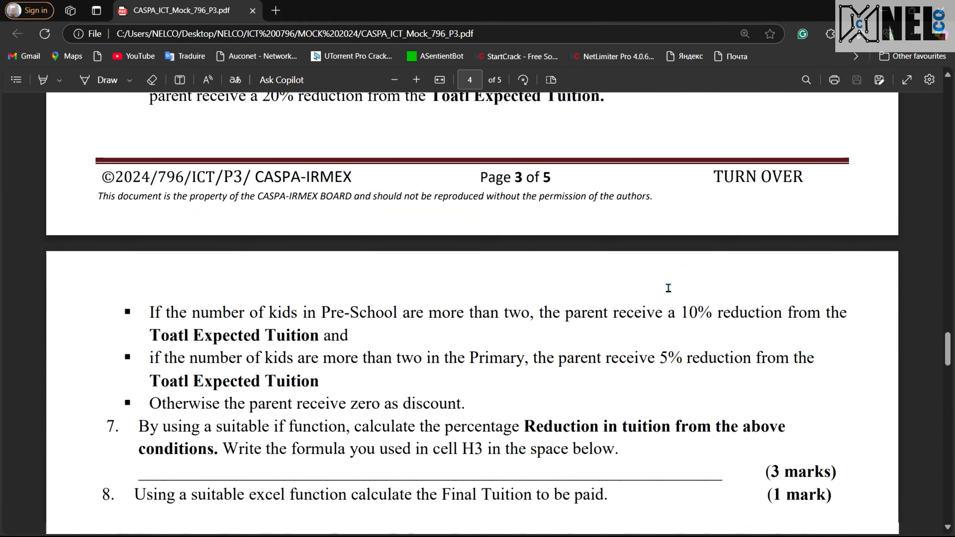
scroll(669, 288, "down", 5)
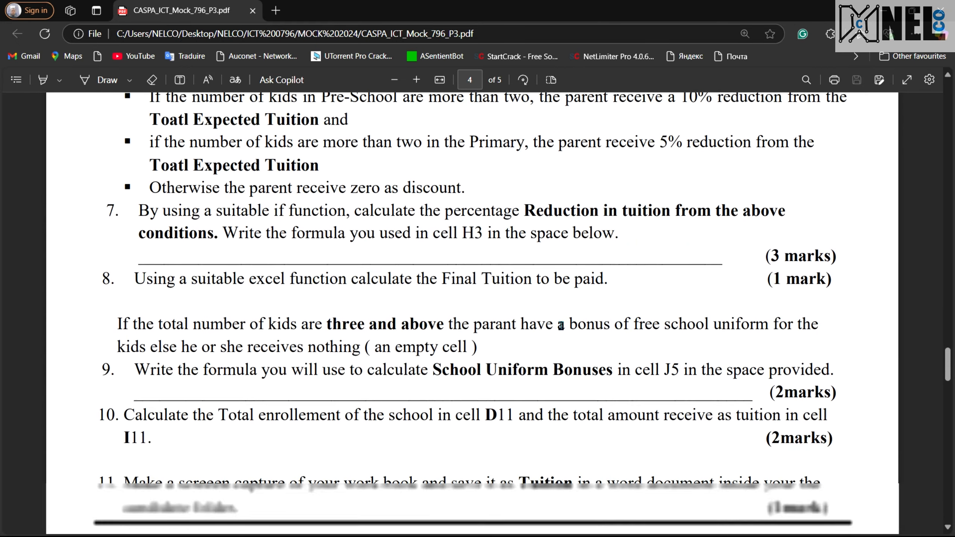
scroll(673, 376, "down", 1)
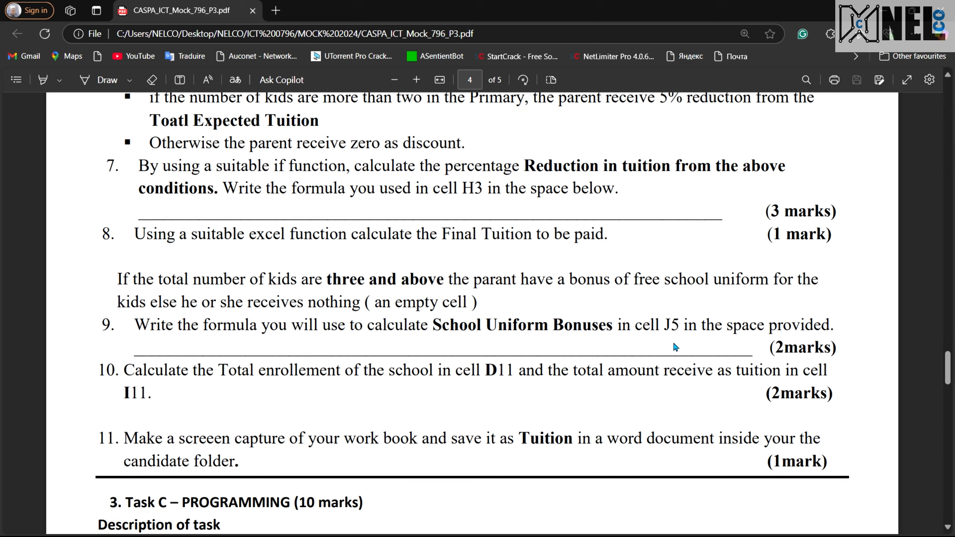
key("ctrl+super+Left")
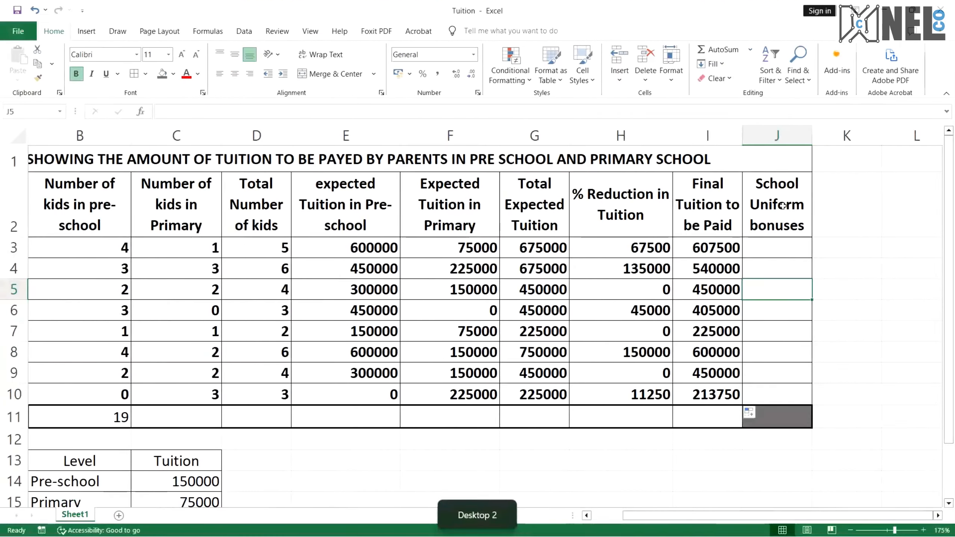
Enter an IF formula in J3 returning "Free Uniforms" when D3 is 3 or more, otherwise an empty string
double_click(783, 249)
type("=IF")
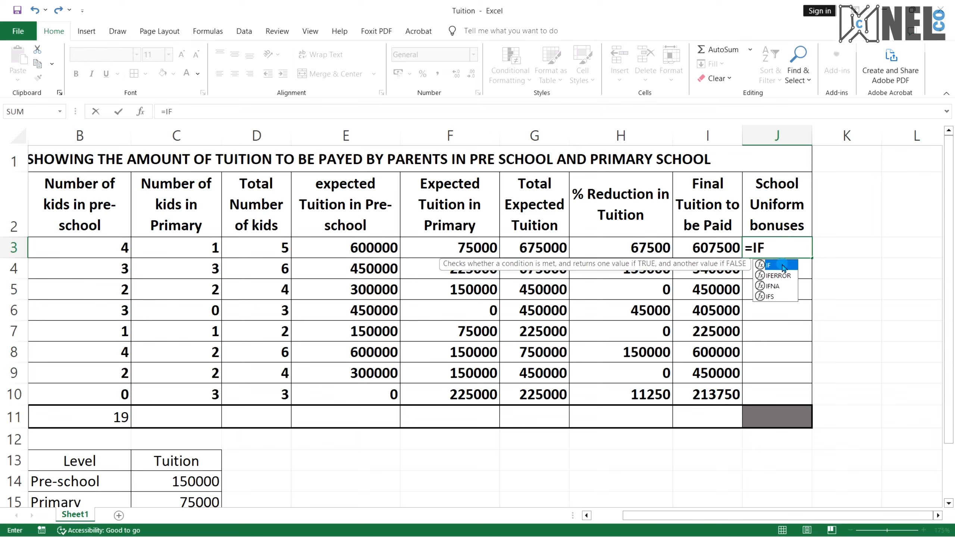
left_click(784, 276)
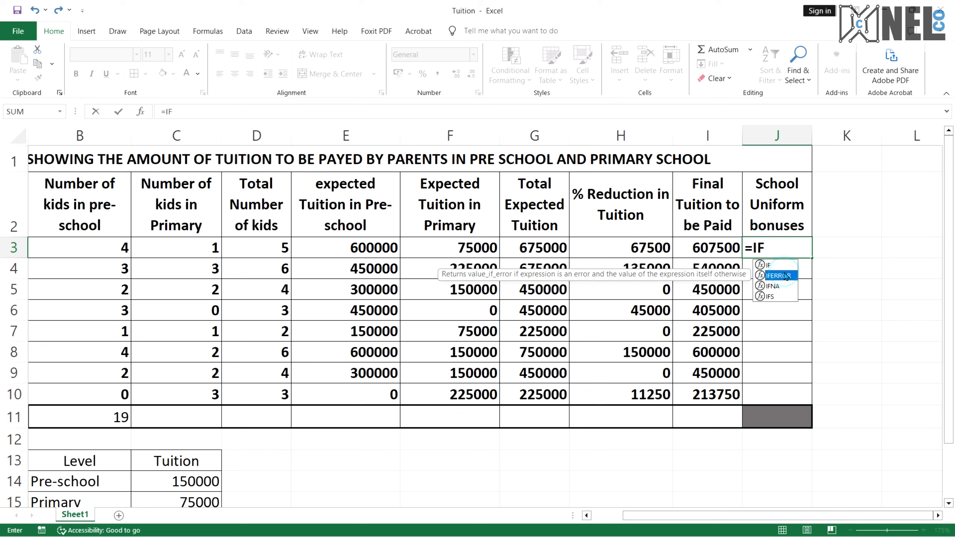
double_click(770, 265)
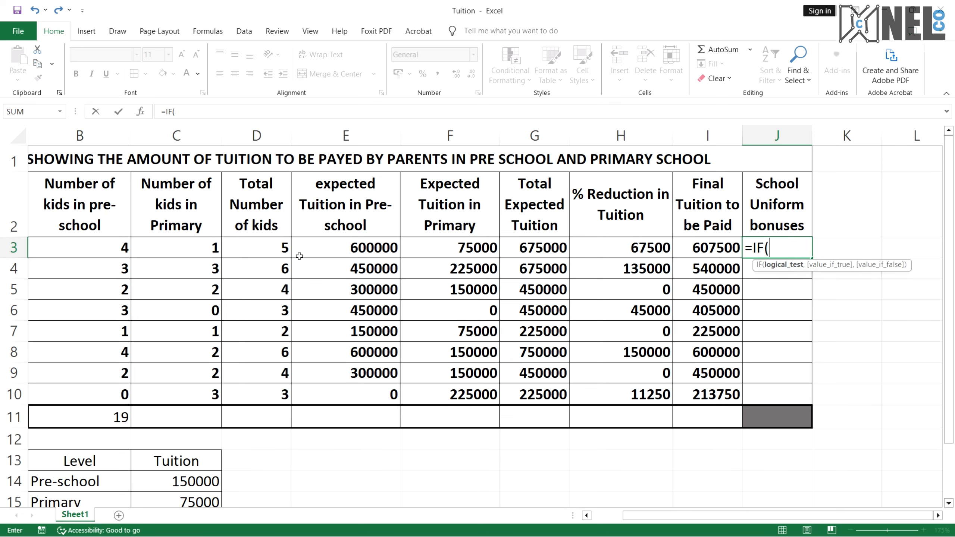
left_click(277, 249)
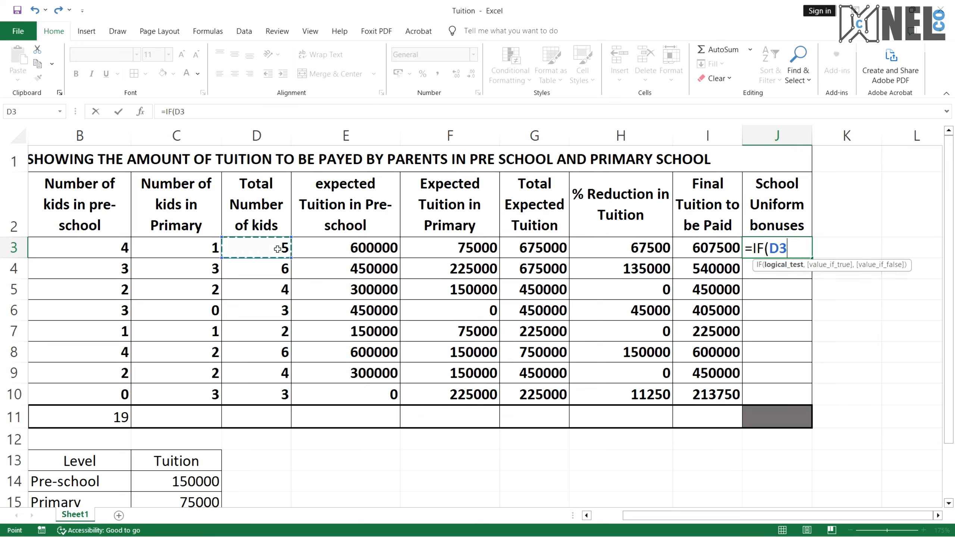
type(">=")
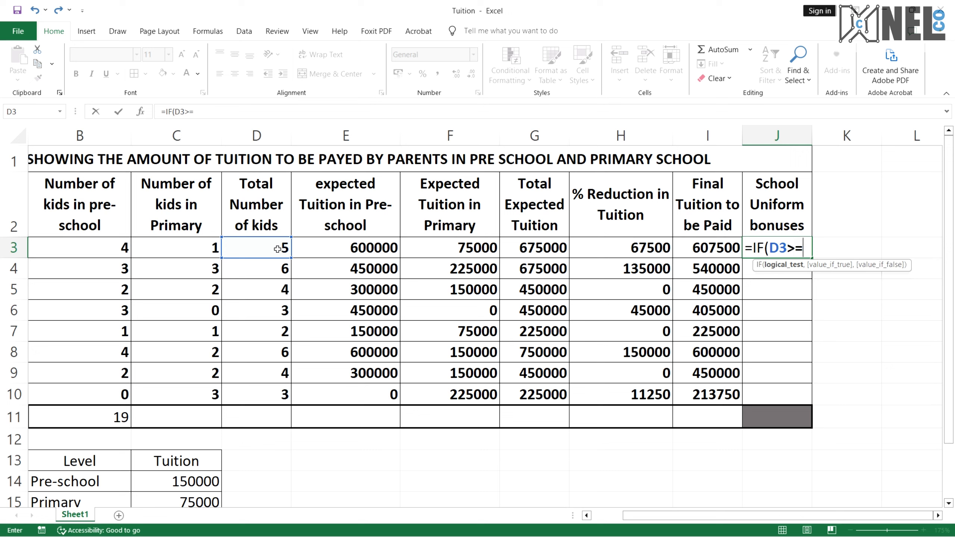
type("3,")
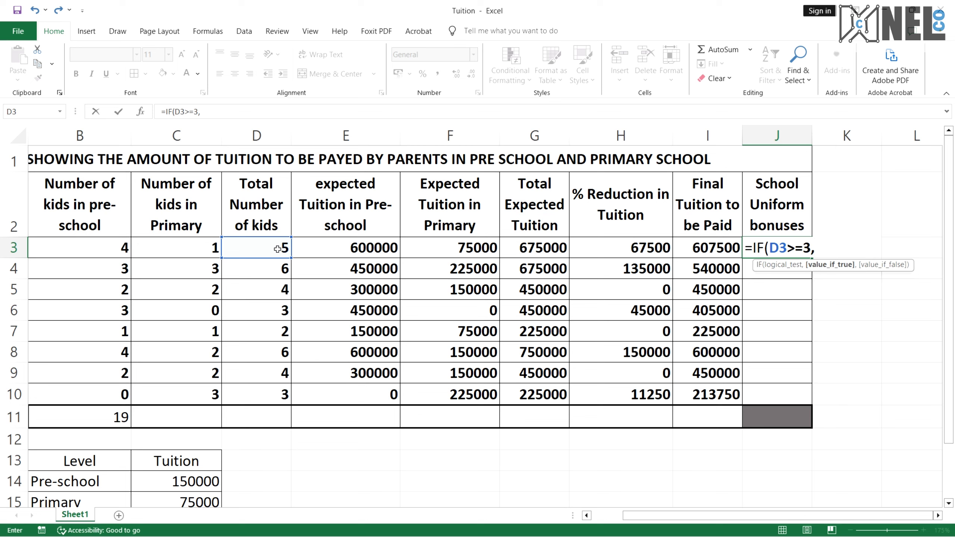
type("\"Free Uniform")
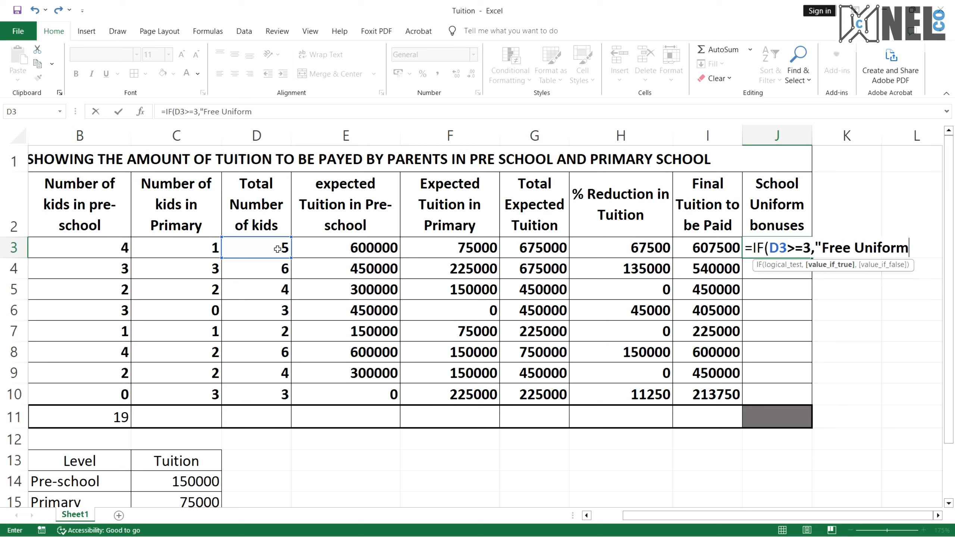
type("s\",\"\"")
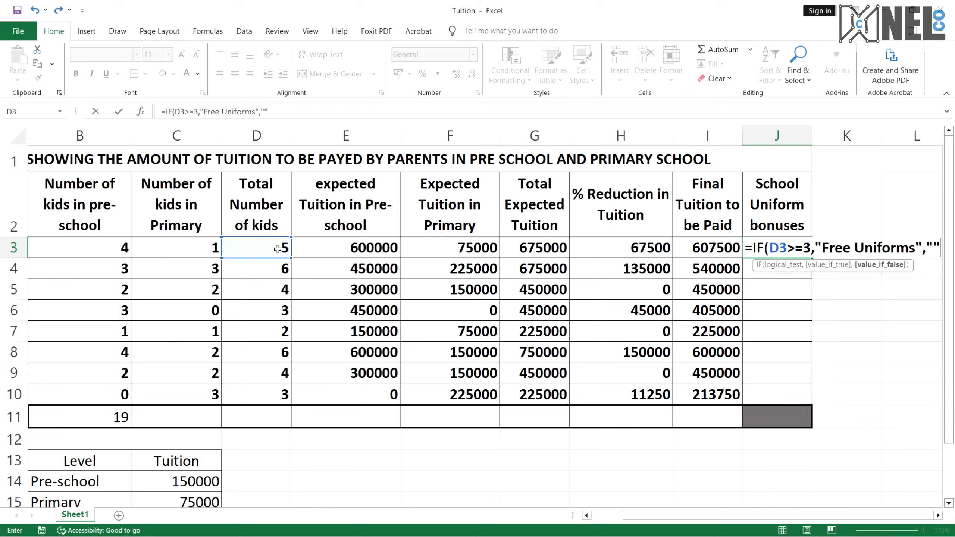
type(")")
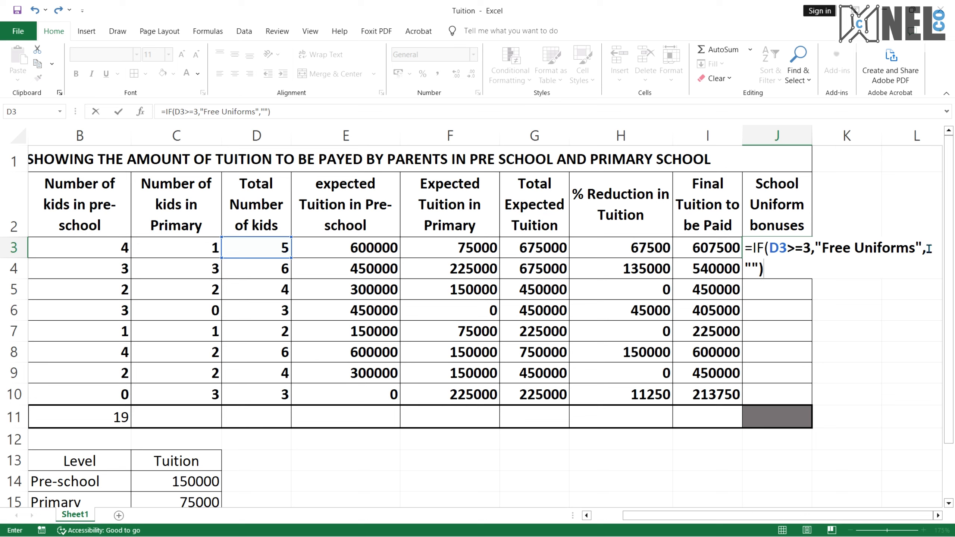
left_click(751, 270)
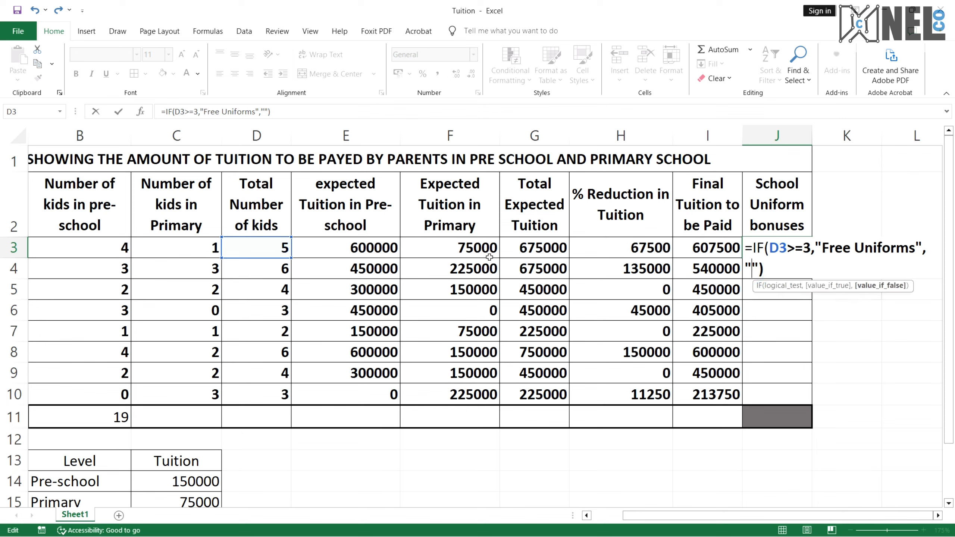
left_click(913, 257)
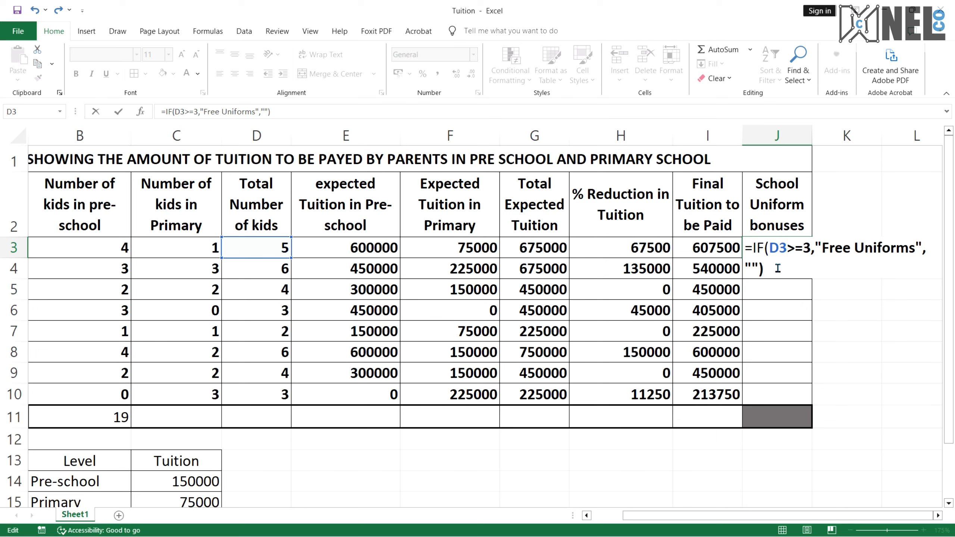
key("Return")
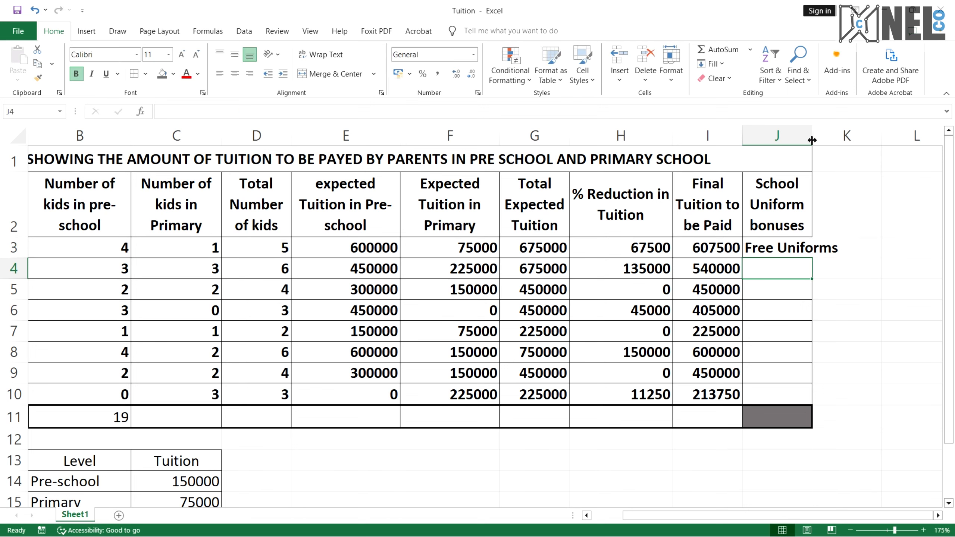
Check the total-kids formula in D3 and reread the free-uniform bonus condition in the PDF
scroll(842, 137, "left", 2)
scroll(620, 348, "left", 1)
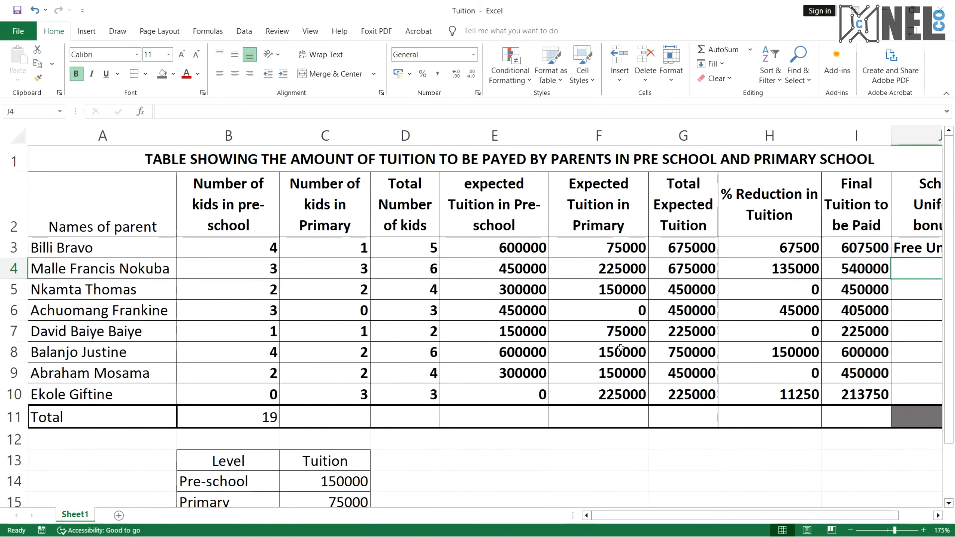
scroll(620, 348, "right", 3)
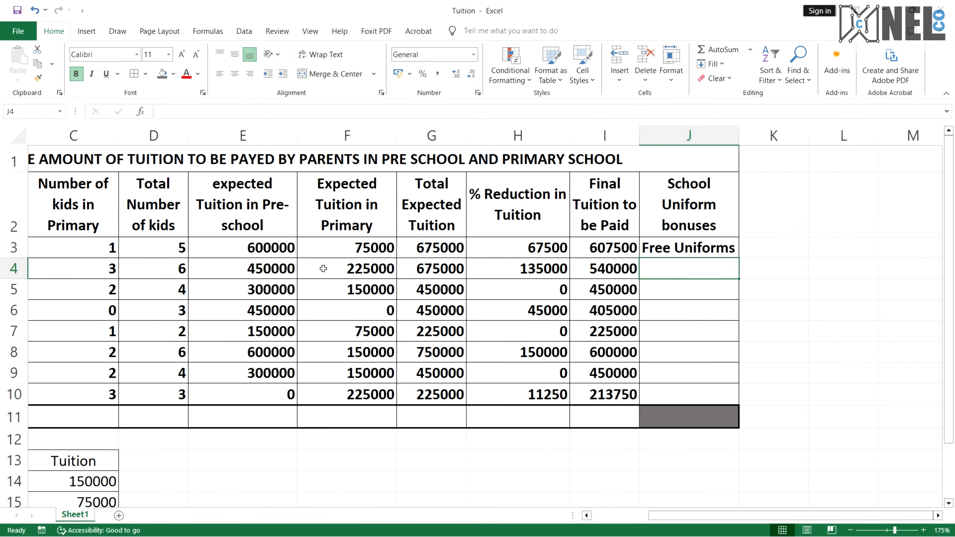
left_click(177, 256)
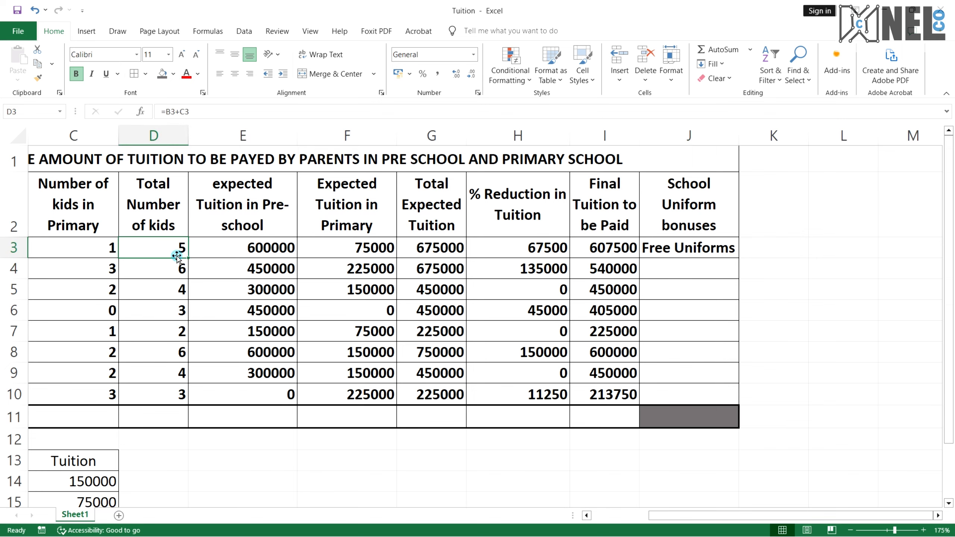
key("ctrl+super+Right")
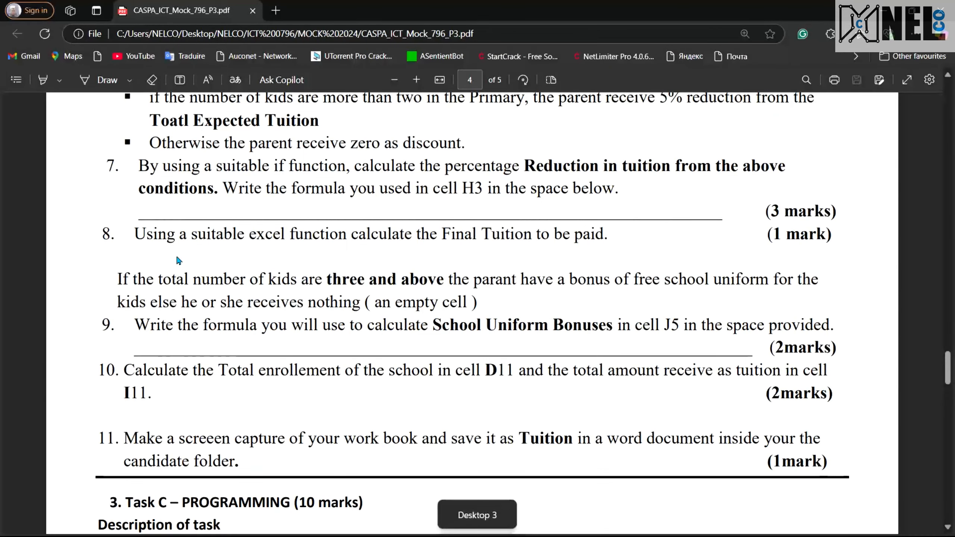
left_click_drag(325, 281, 409, 281)
left_click_drag(571, 281, 779, 281)
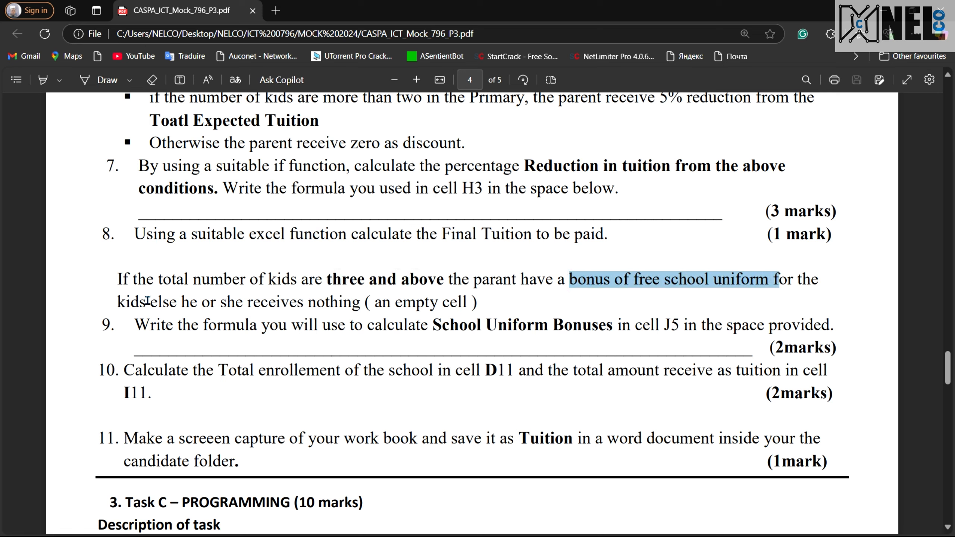
left_click_drag(118, 302, 449, 303)
left_click(412, 323)
key("ctrl+super+Left")
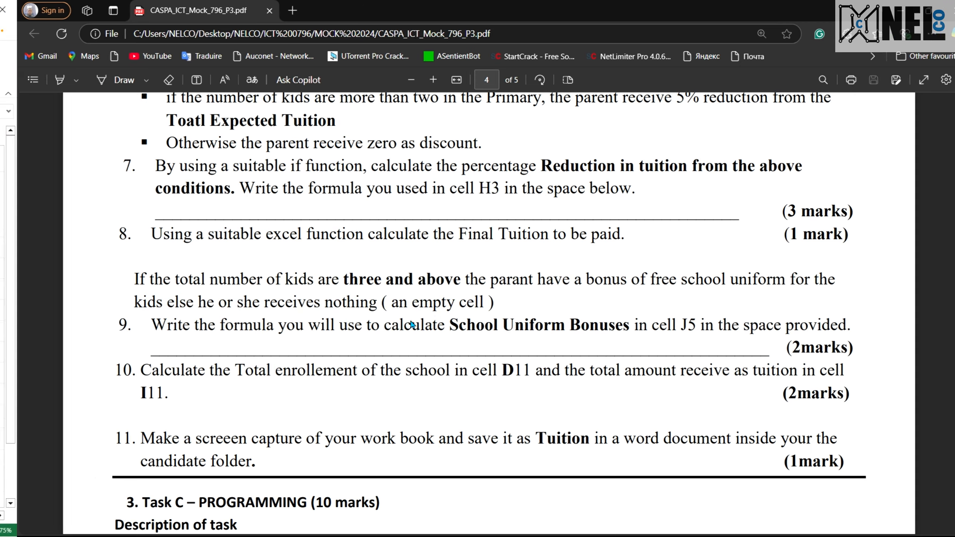
Fill the bonus formula from J3 down to J10
left_click(732, 254)
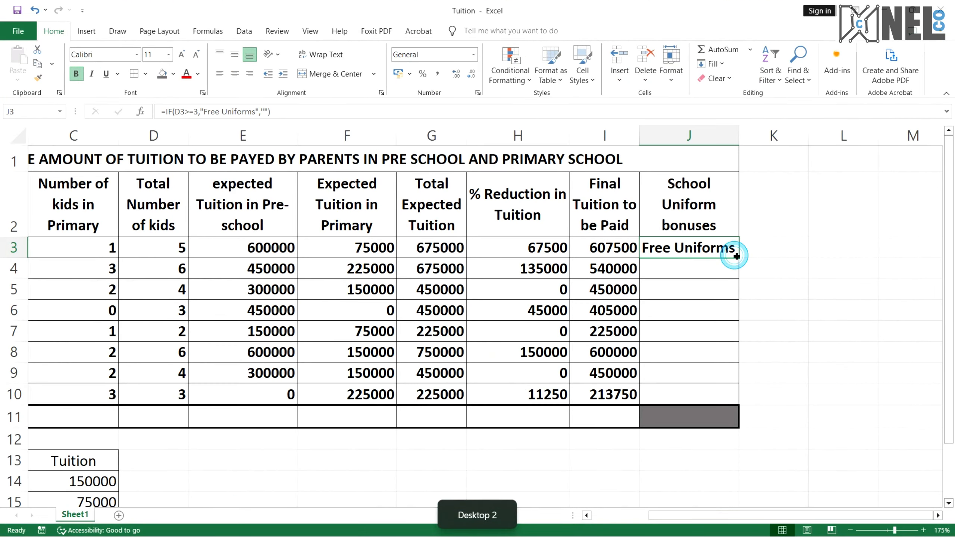
left_click_drag(738, 257, 739, 398)
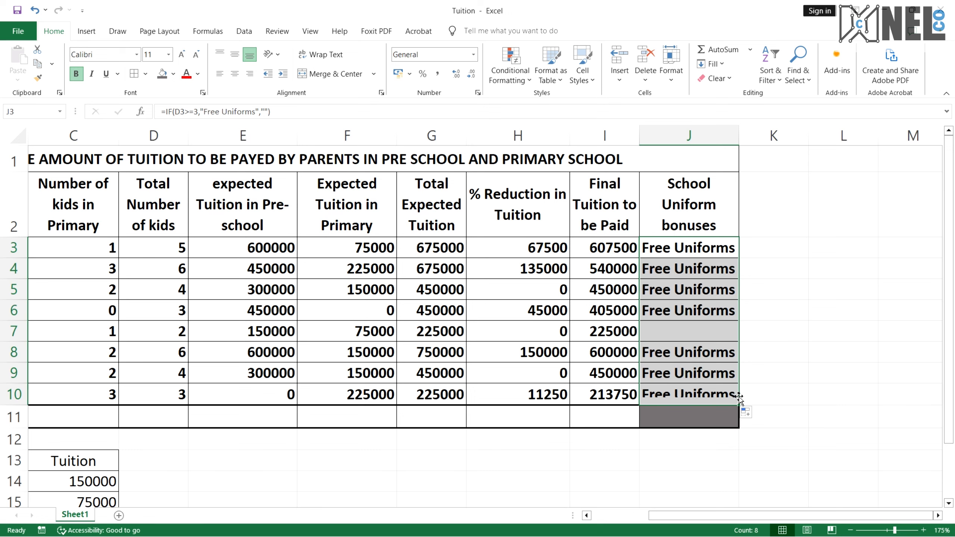
Inspect row 7's empty bonus cell and its total number of kids across the table
left_click(702, 334)
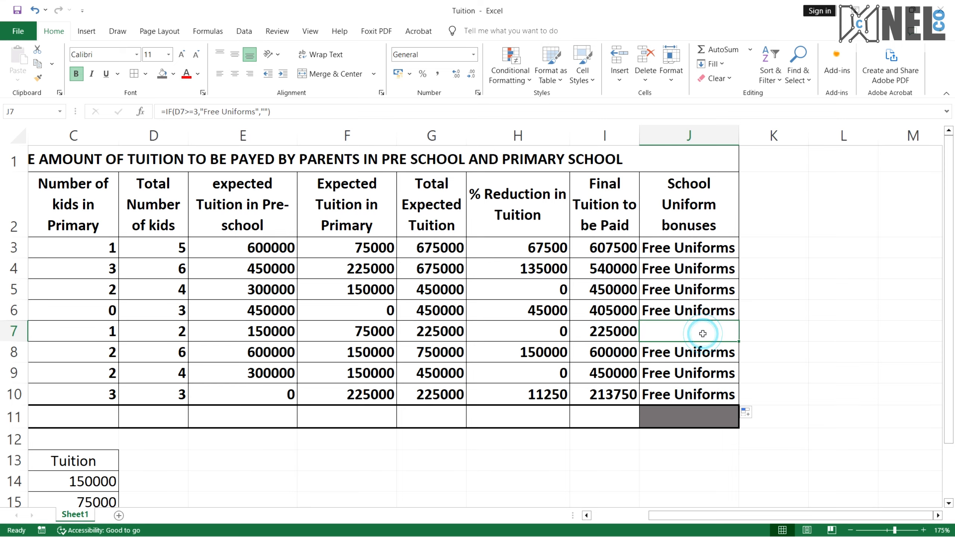
scroll(702, 333, "left", 2)
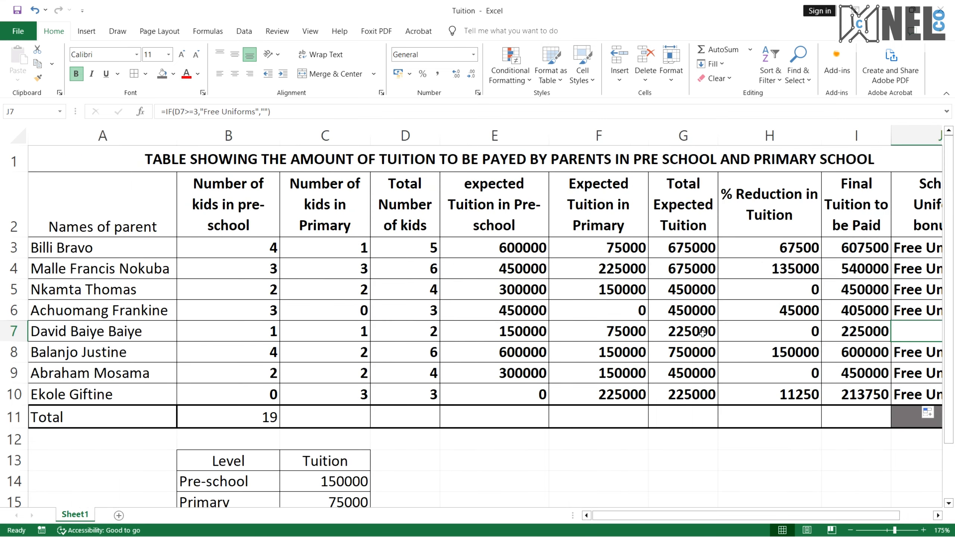
left_click(418, 333)
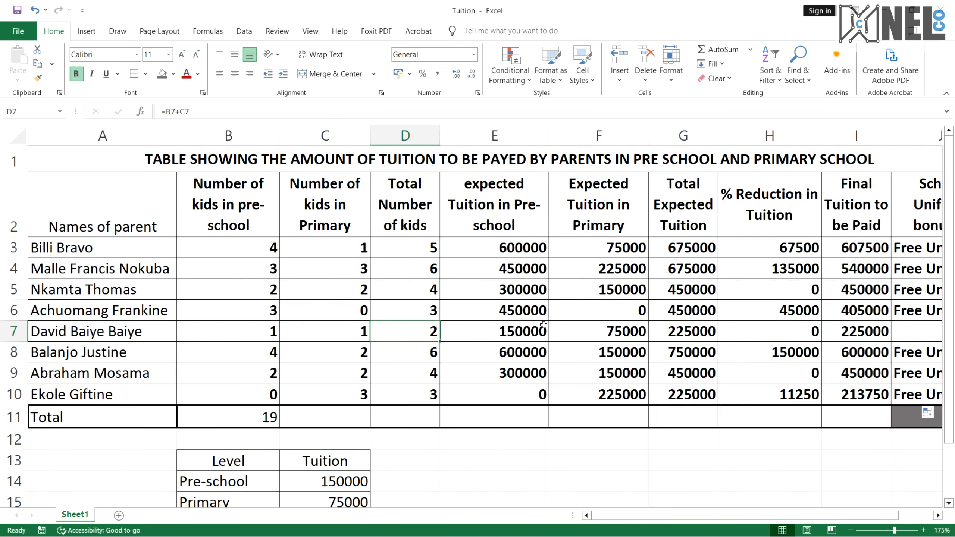
scroll(544, 324, "right", 2)
scroll(257, 331, "left", 2)
scroll(345, 342, "right", 3)
scroll(346, 341, "left", 2)
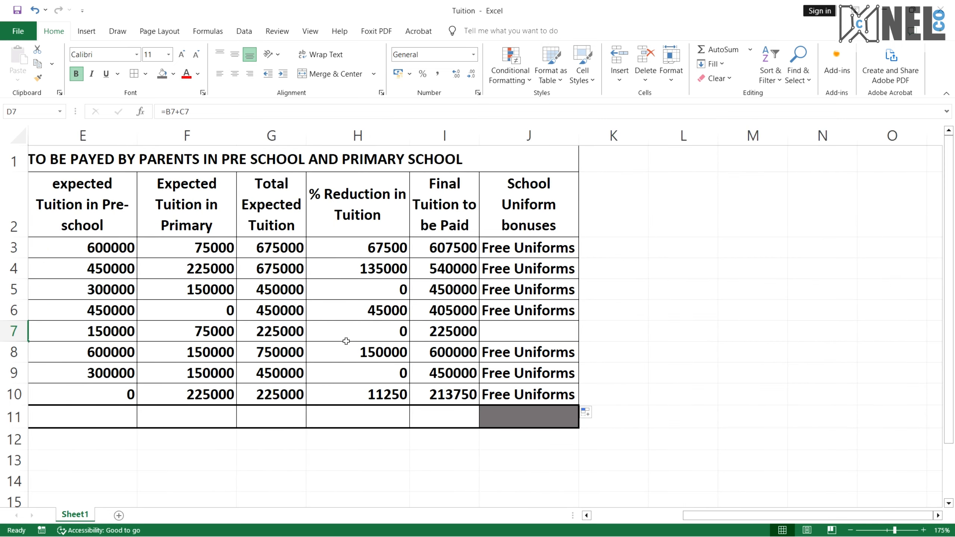
scroll(345, 341, "left", 2)
scroll(345, 341, "down", 1)
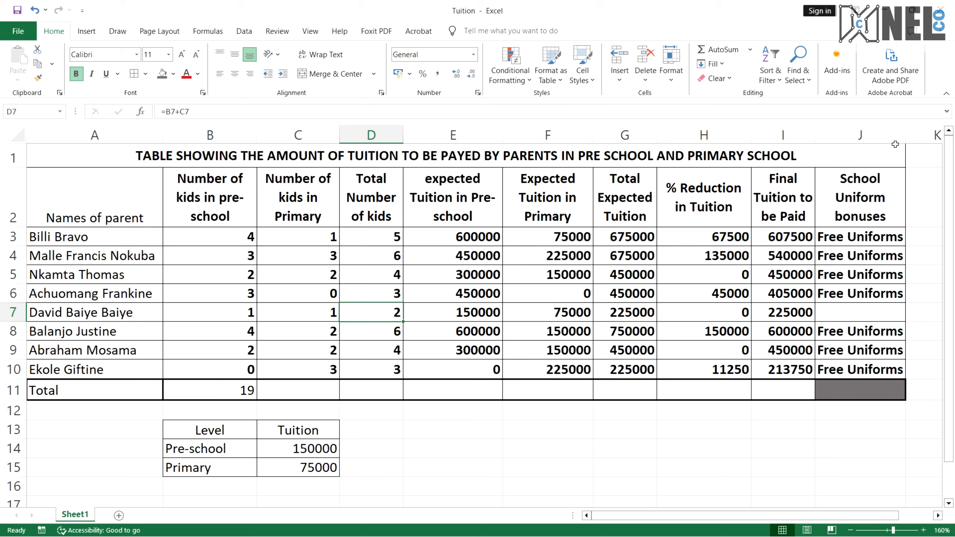
Widen the School Uniform bonuses column and examine the J5 formula in the formula bar
left_click_drag(905, 135, 917, 135)
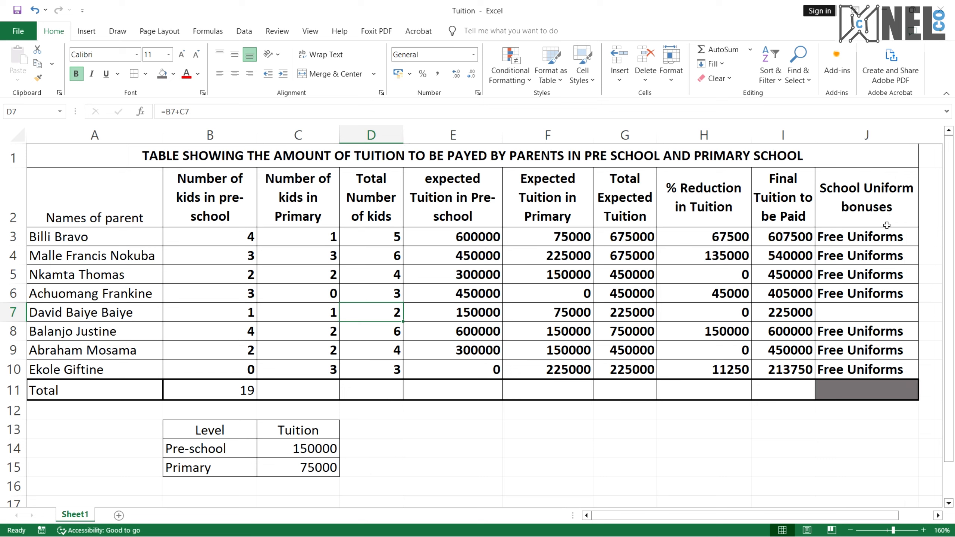
left_click(871, 271)
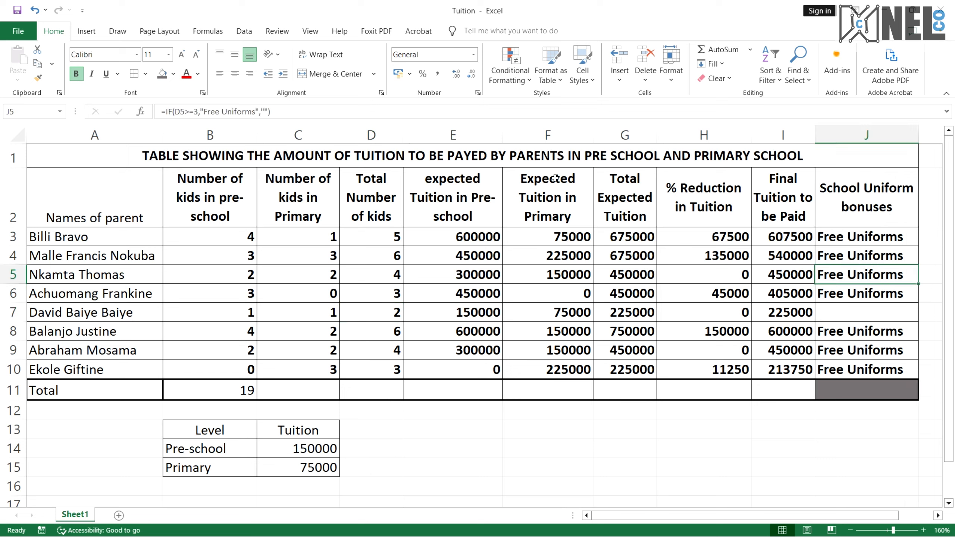
left_click_drag(288, 111, 153, 113)
left_click(222, 112)
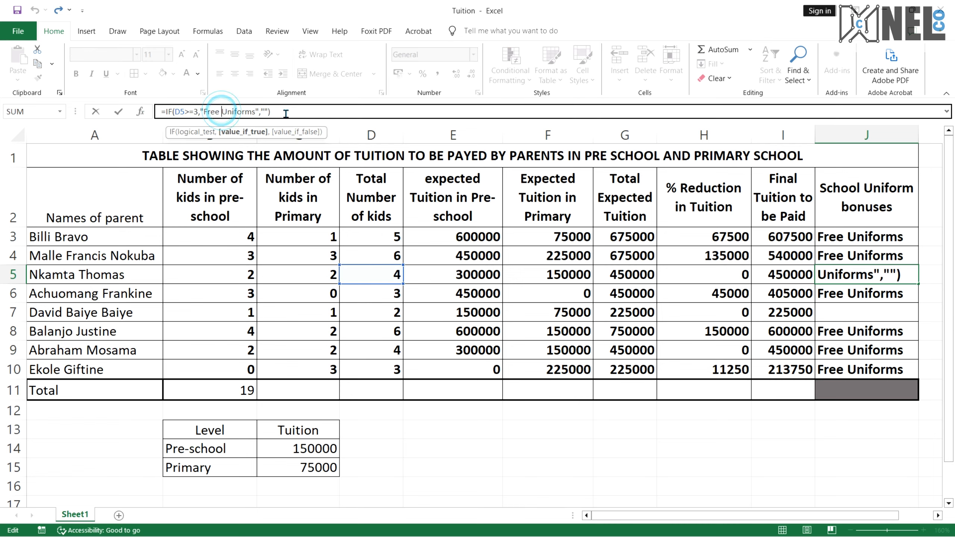
left_click_drag(262, 114, 291, 114)
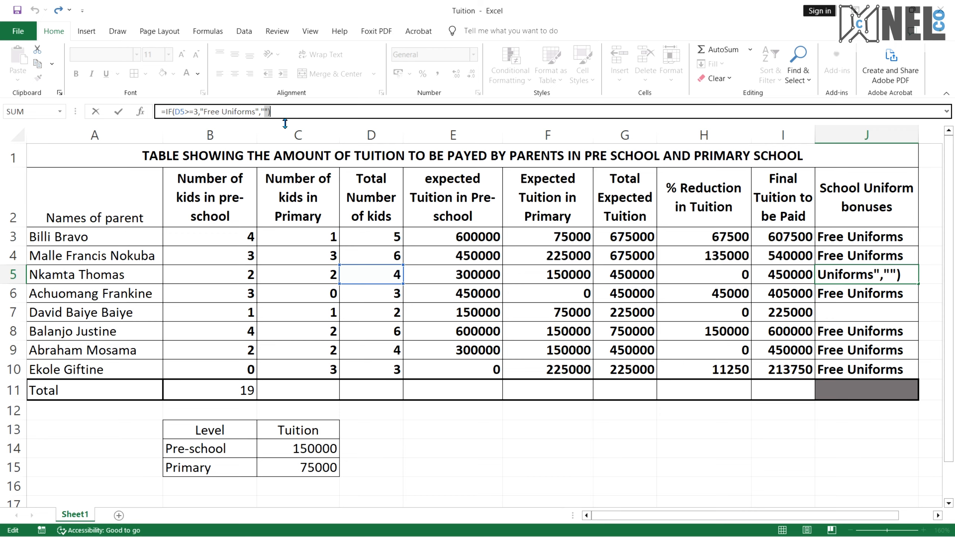
Reread the uniform bonus condition and questions 9 and 10 in the PDF
key("ctrl+super+Right")
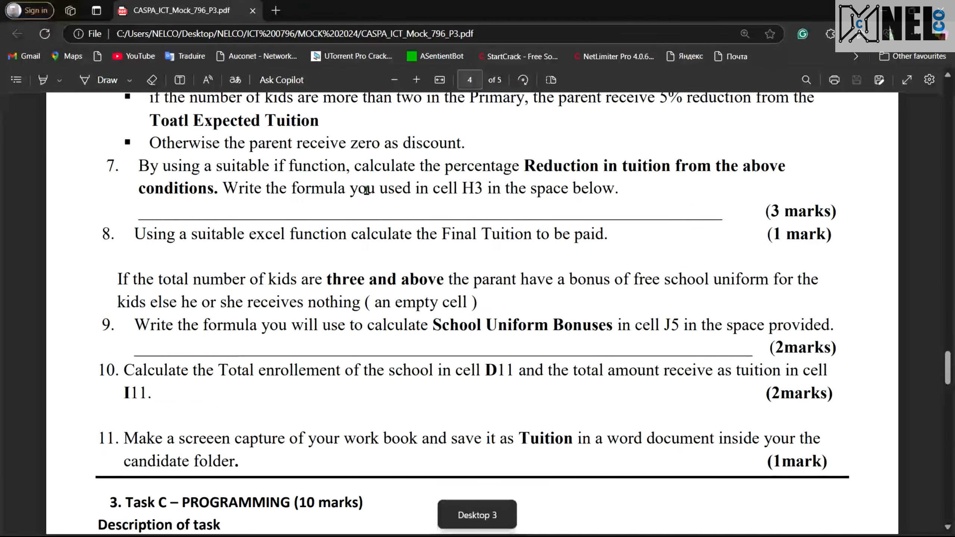
scroll(568, 279, "down", 1)
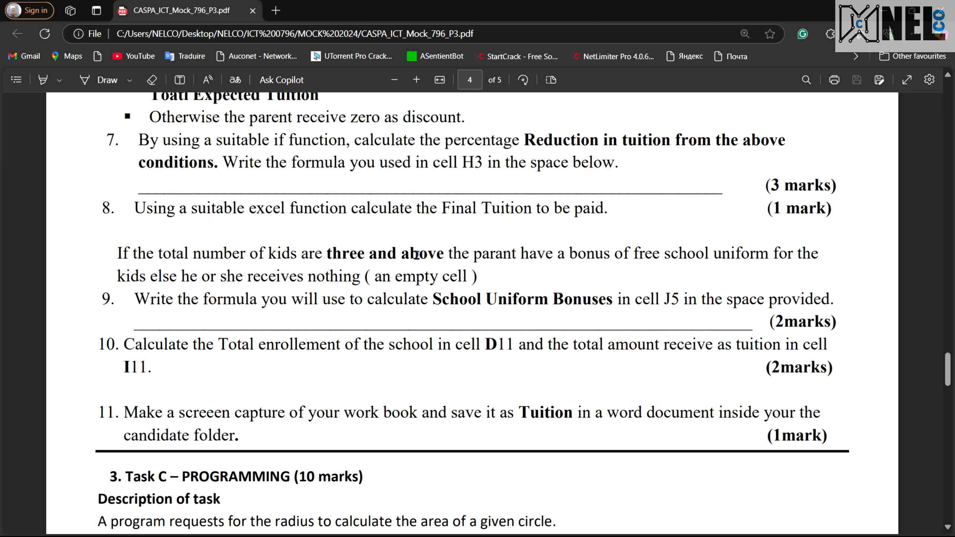
left_click_drag(327, 255, 455, 256)
left_click(446, 271)
scroll(389, 341, "down", 1)
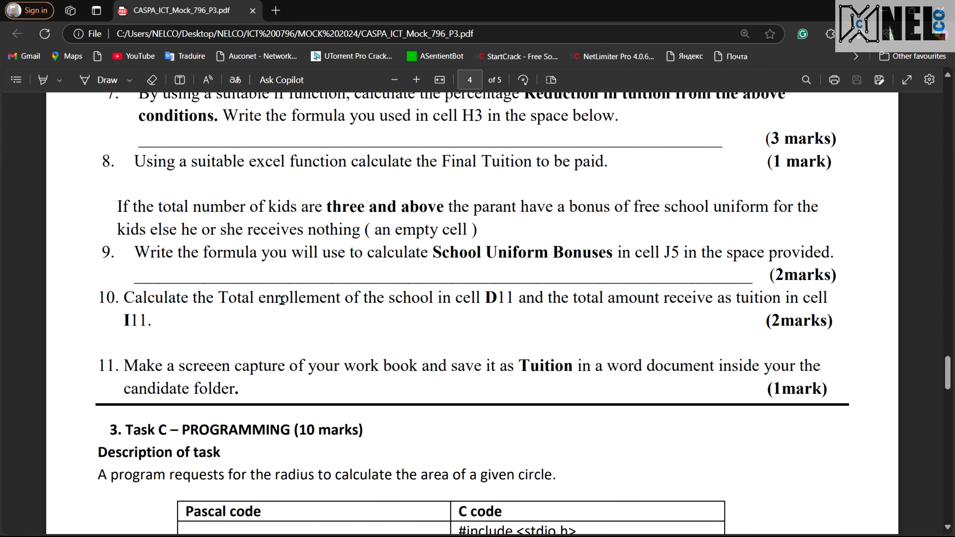
Calculate the total enrolment in D11 by summing the Total Number of kids from D3 to D10
key("ctrl+super+Right")
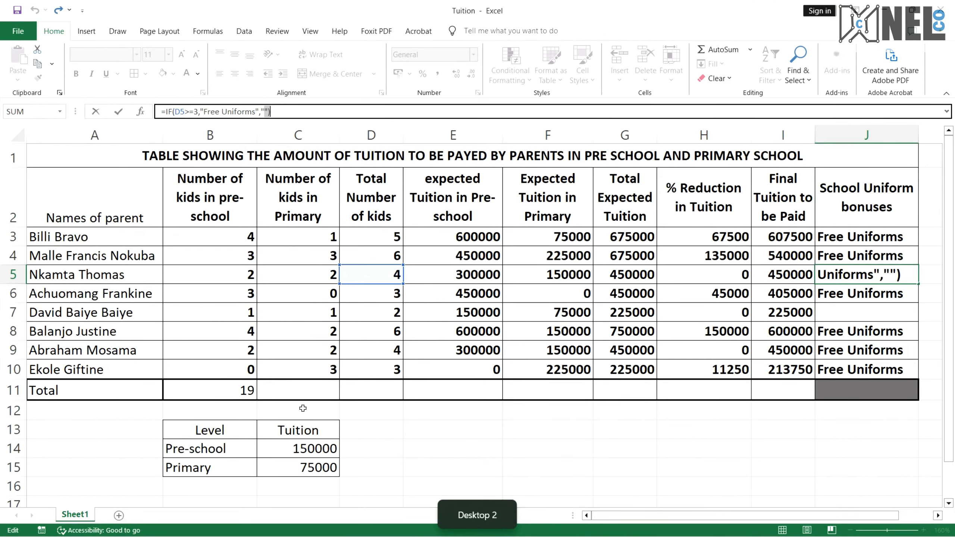
left_click(373, 388)
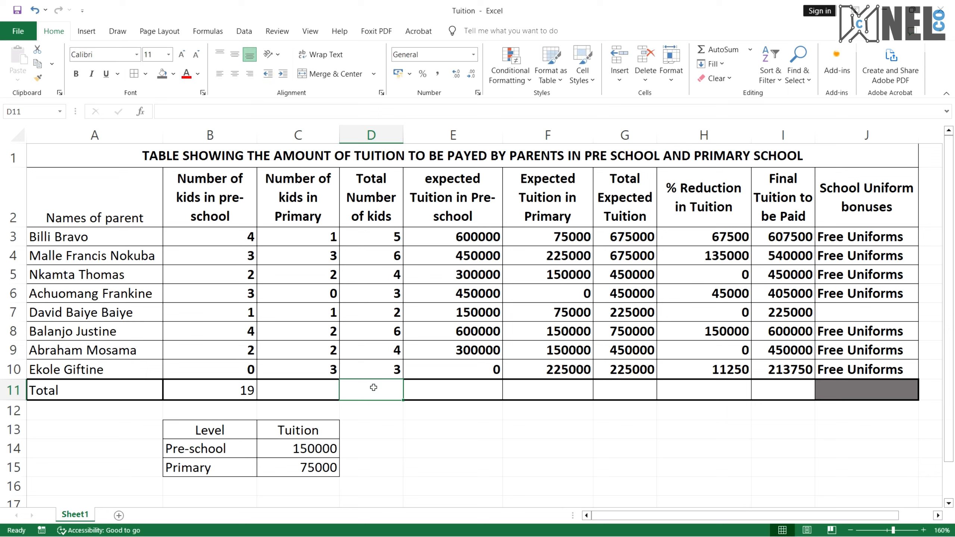
type("=")
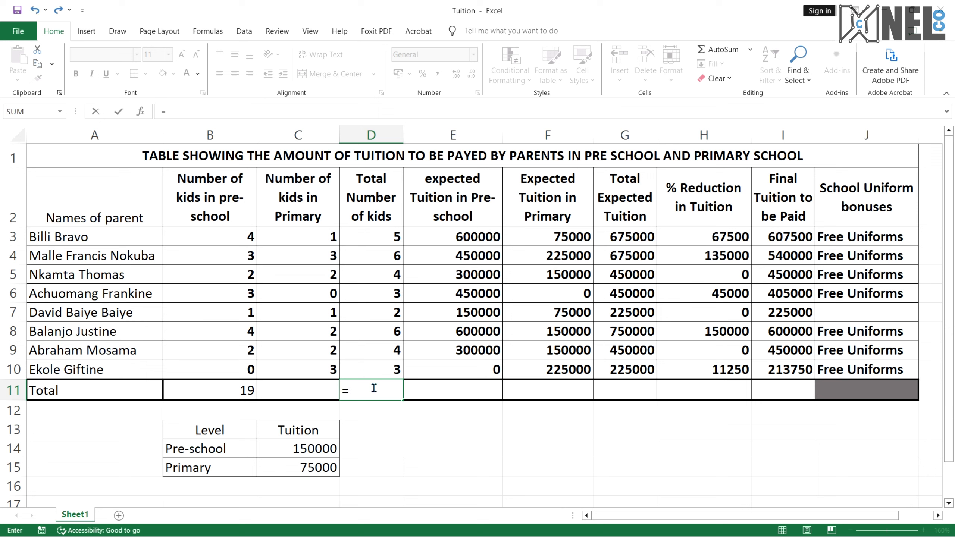
type("sum")
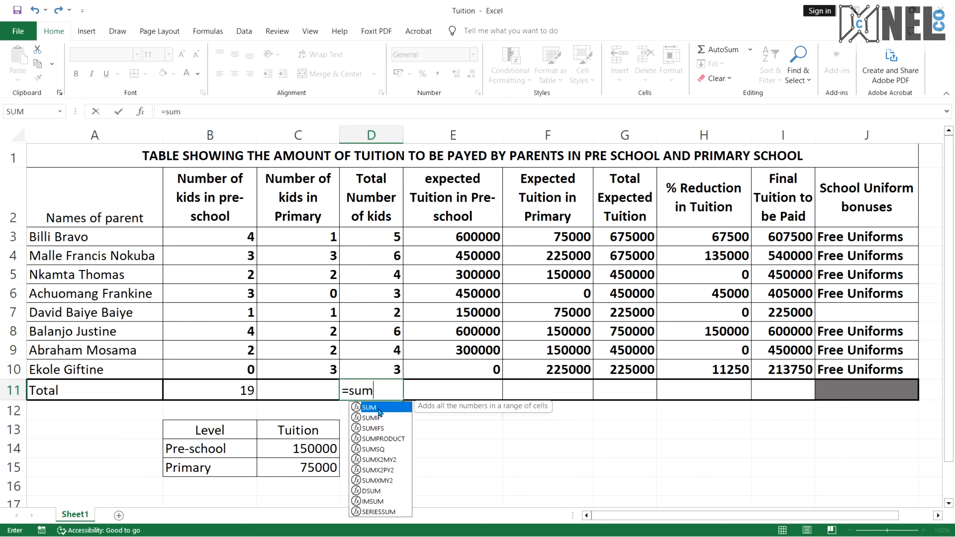
double_click(379, 408)
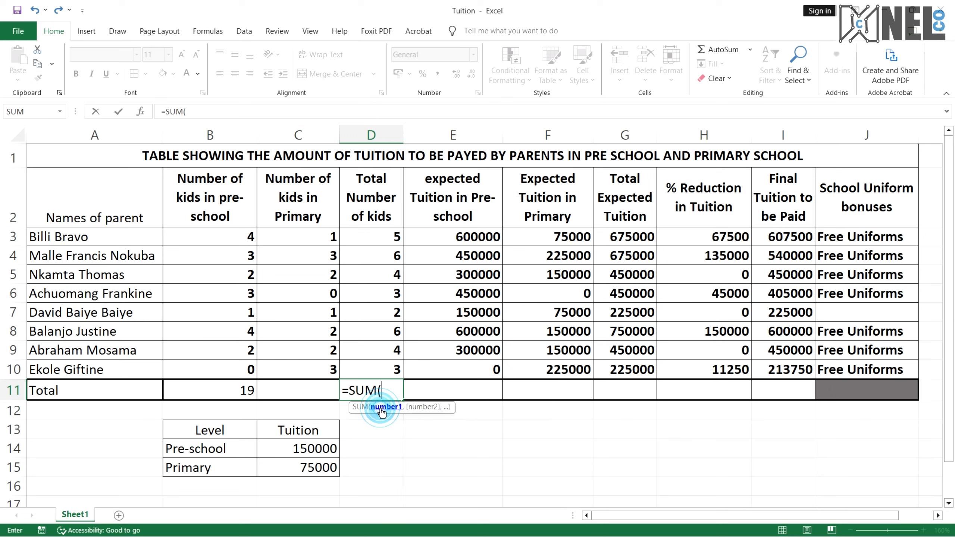
left_click_drag(388, 243, 379, 367)
type(")")
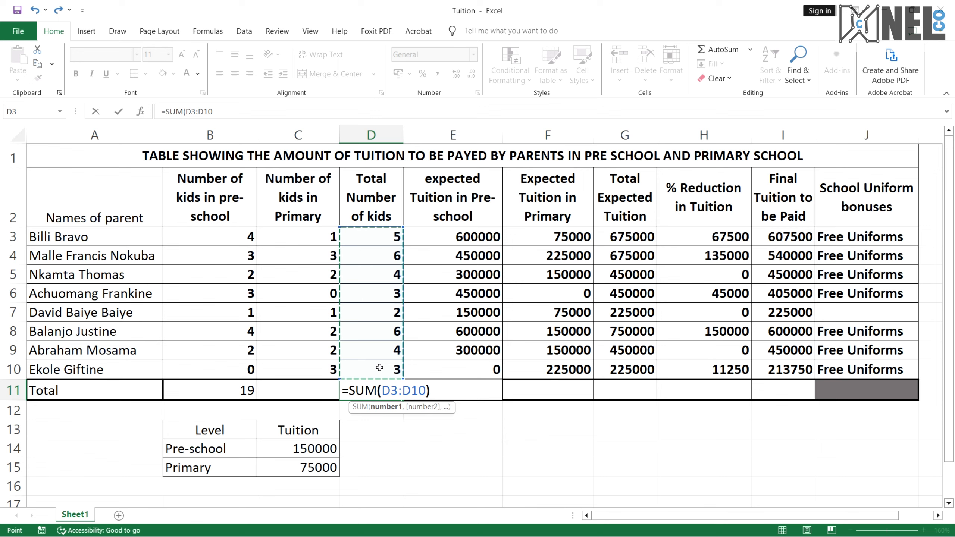
key("Return")
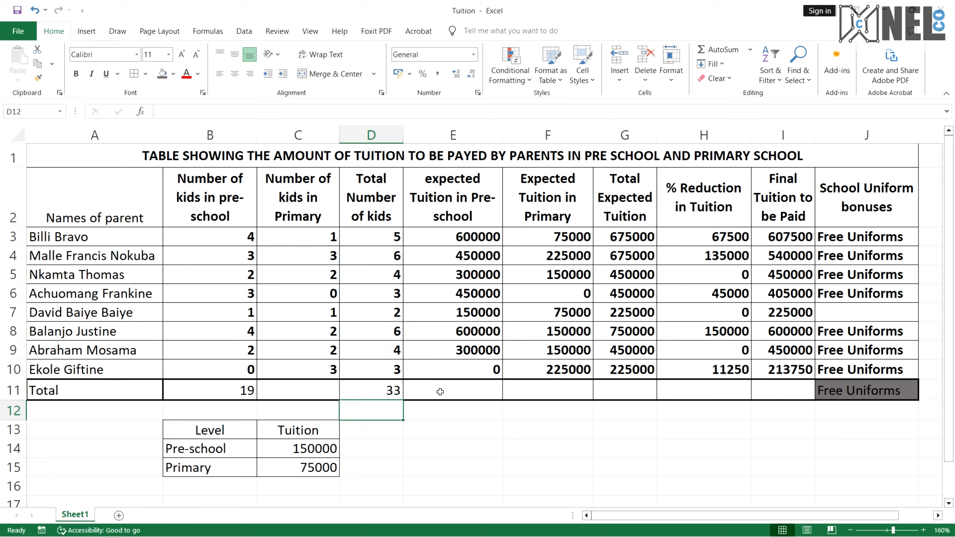
Reread question 10 on the total enrolment and total tuition received in the PDF
key("ctrl+super+Right")
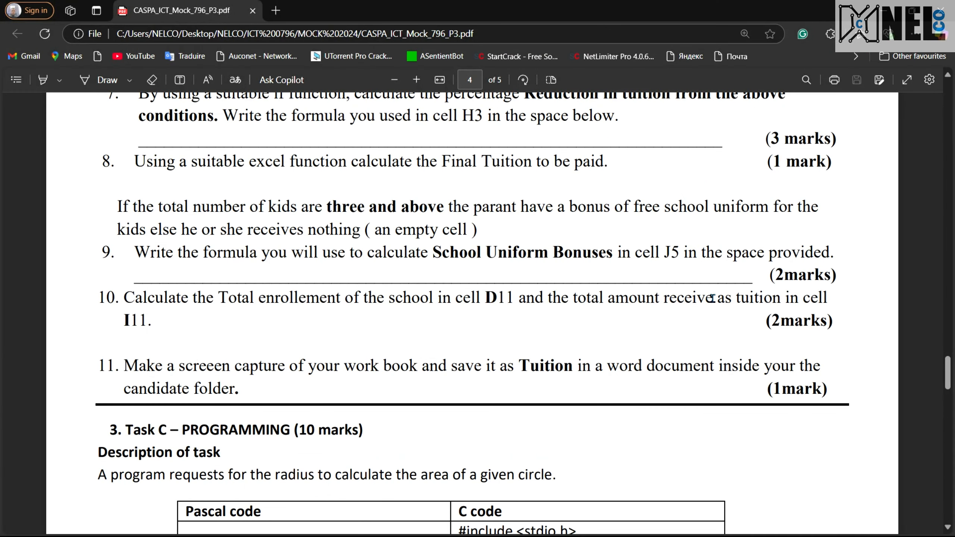
left_click_drag(601, 299, 802, 318)
key("ctrl+super+Left")
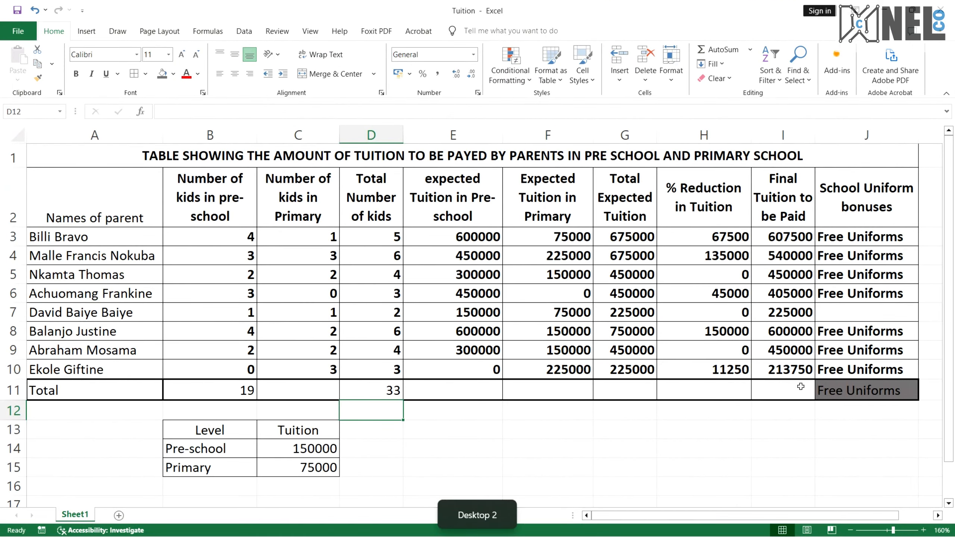
Sum the Final Tuition to be Paid values from I3 to I10 in cell I11
left_click(792, 389)
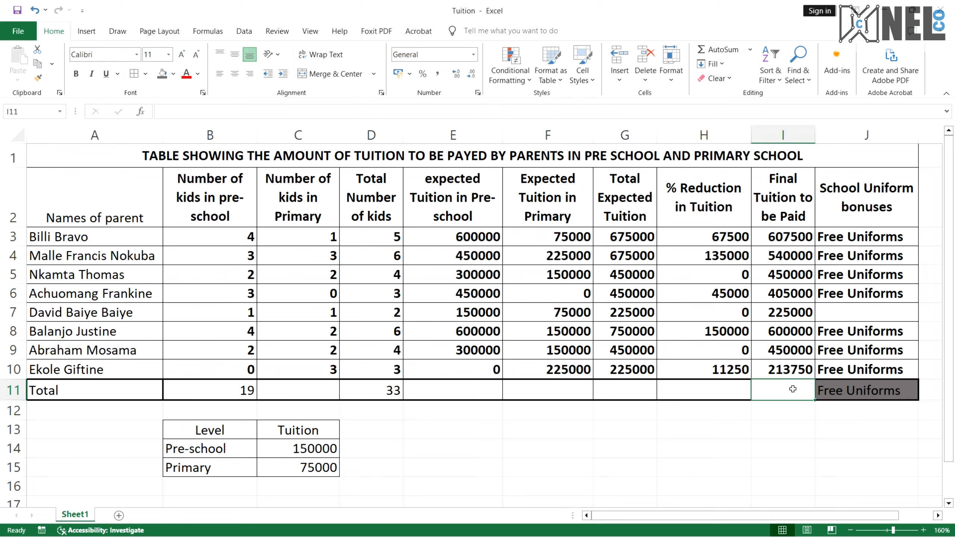
type("=")
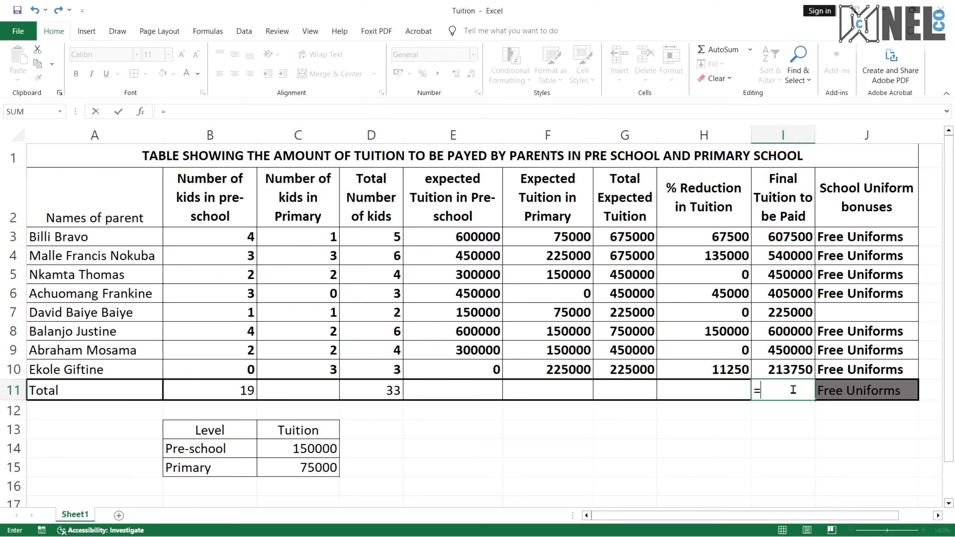
type("sum")
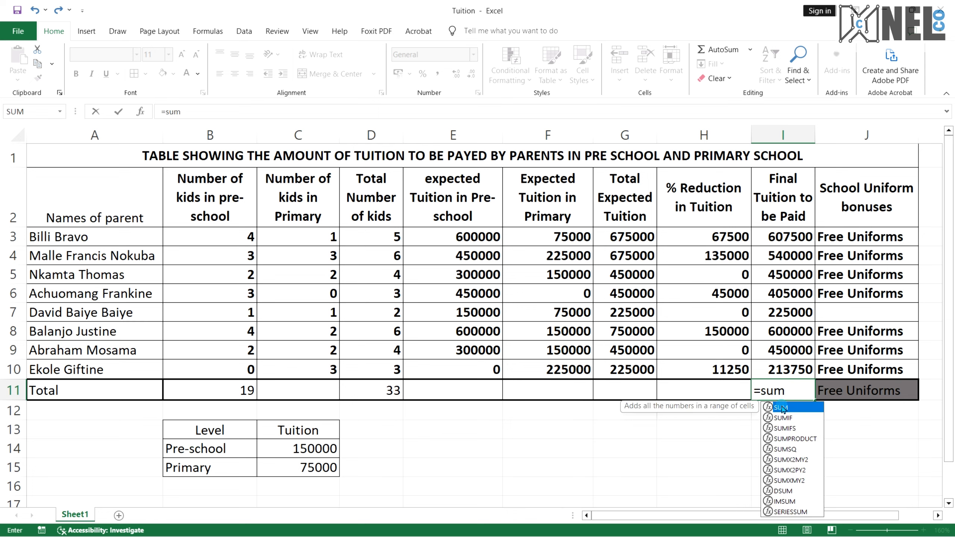
double_click(782, 408)
left_click_drag(774, 237, 781, 367)
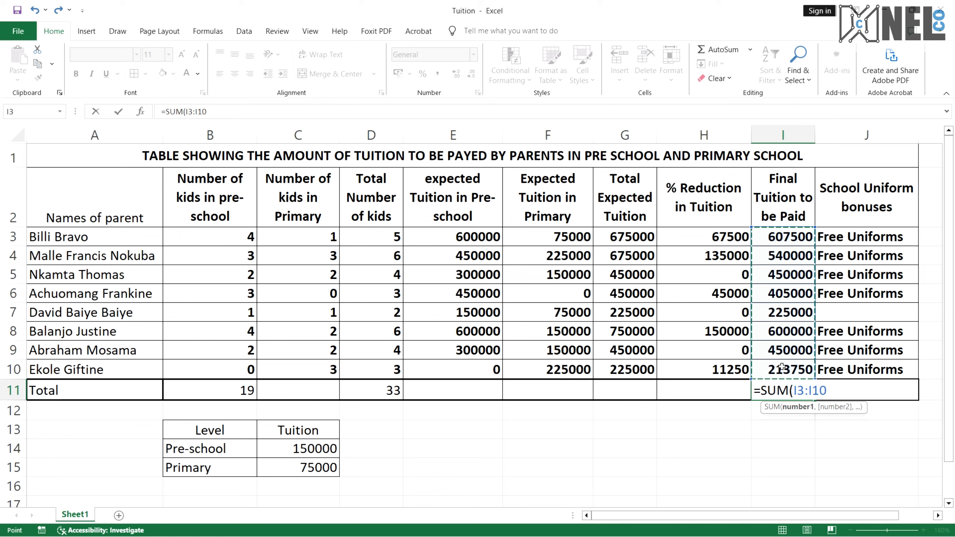
type(")")
key("Return")
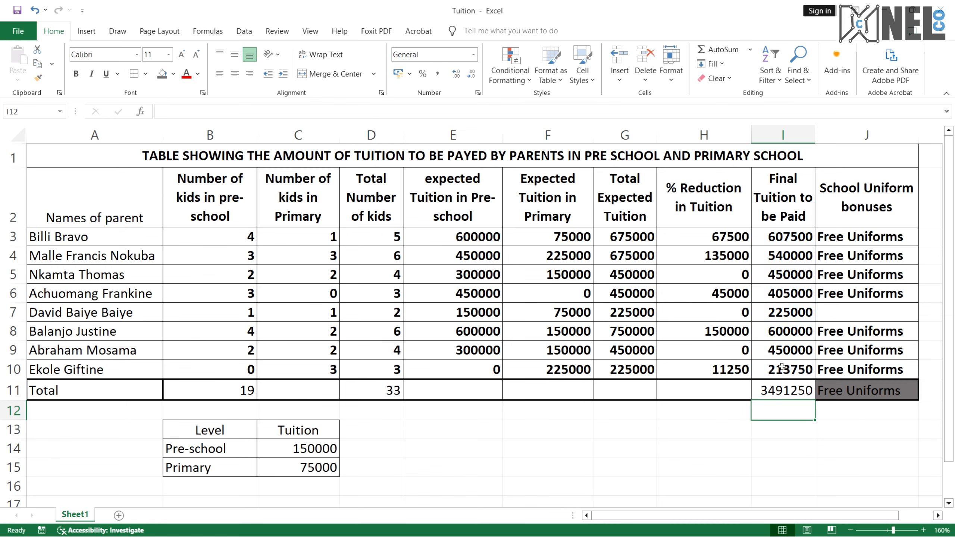
Widen the Final Tuition to be Paid column slightly
left_click(785, 389)
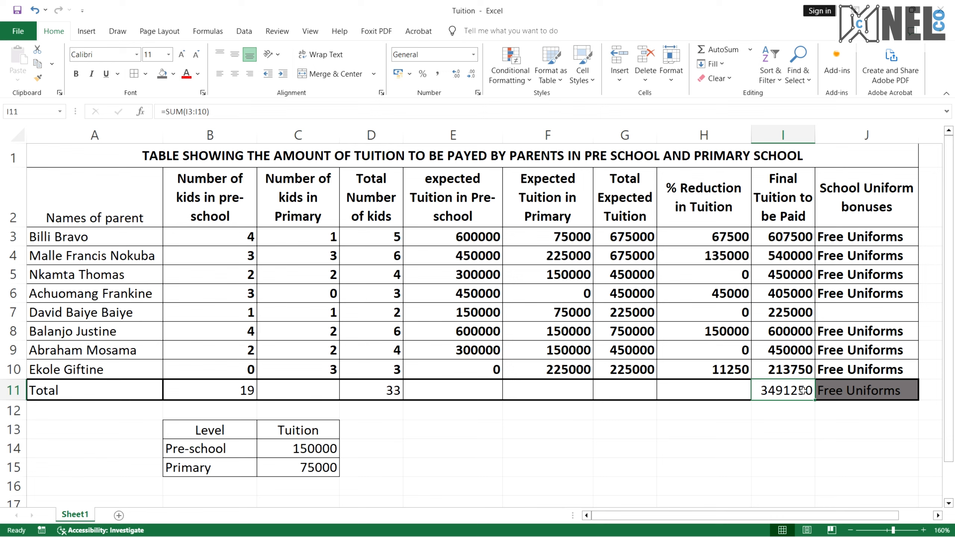
left_click_drag(815, 135, 823, 138)
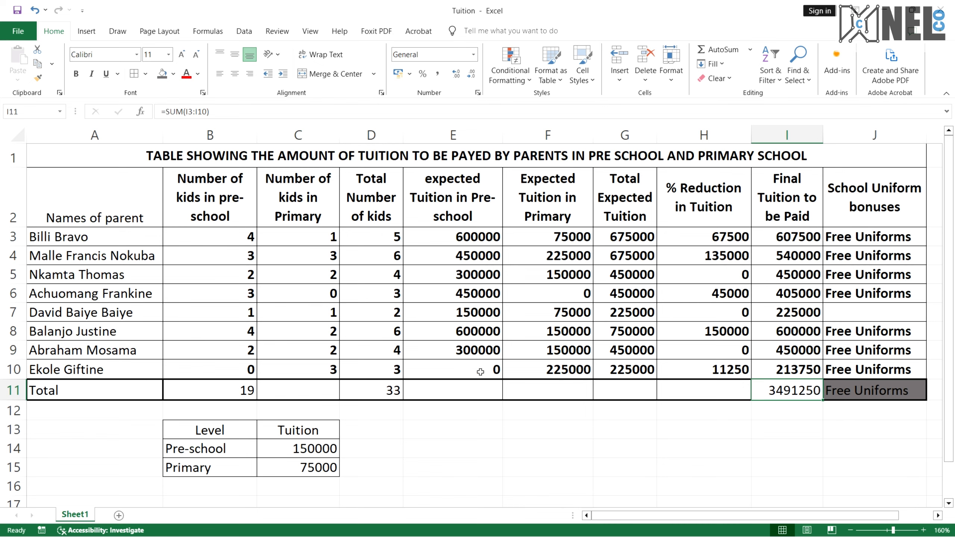
left_click(479, 398)
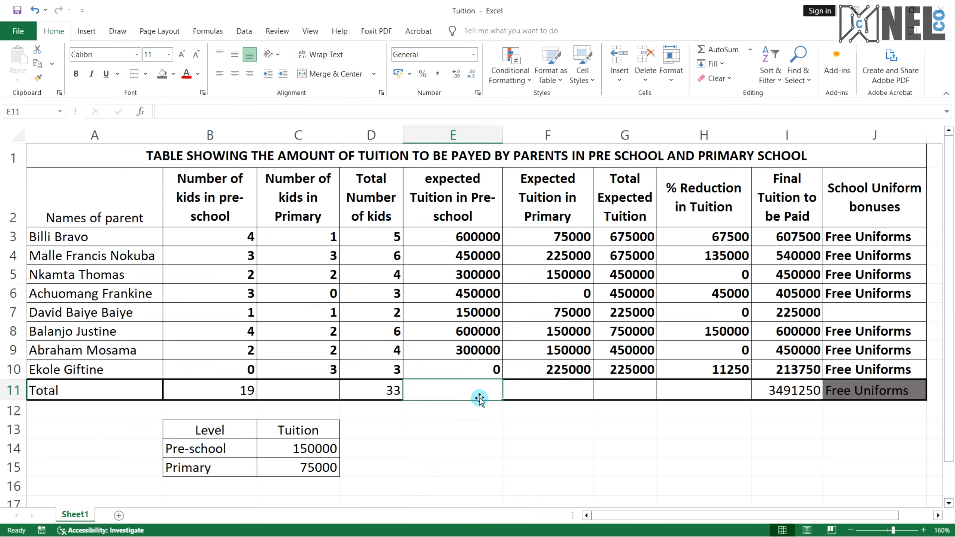
left_click(524, 387)
left_click(607, 386)
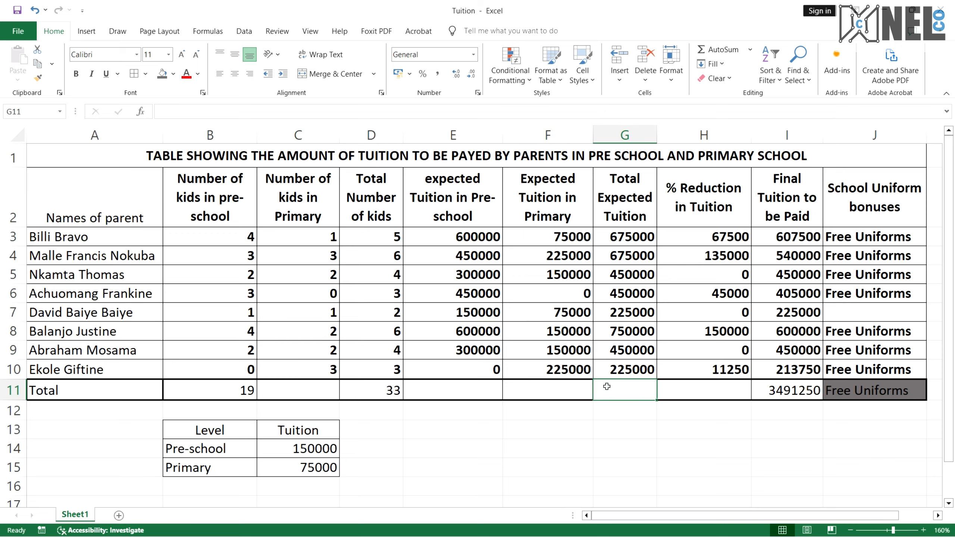
Review the remaining questions and the reduction conditions in the PDF
key("ctrl+super+Right")
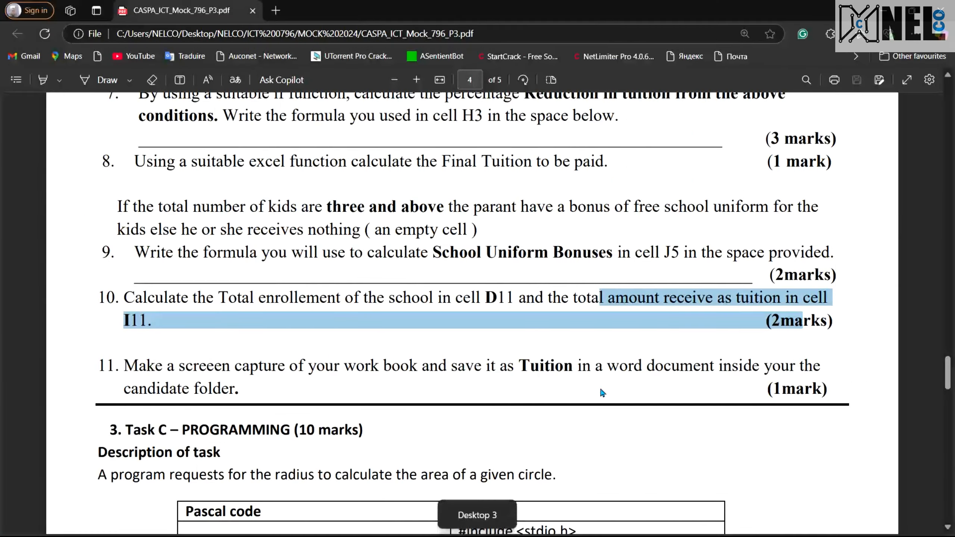
left_click(191, 388)
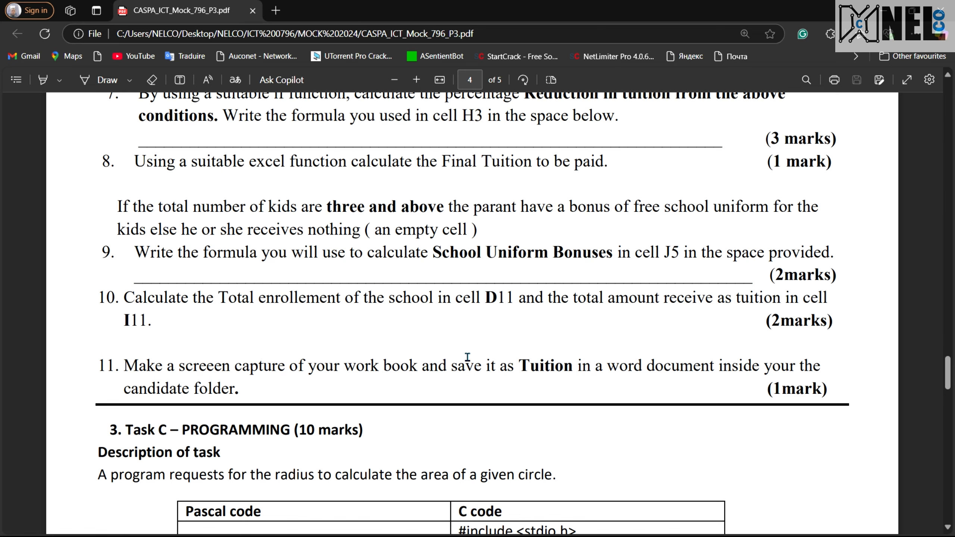
scroll(467, 357, "up", 5)
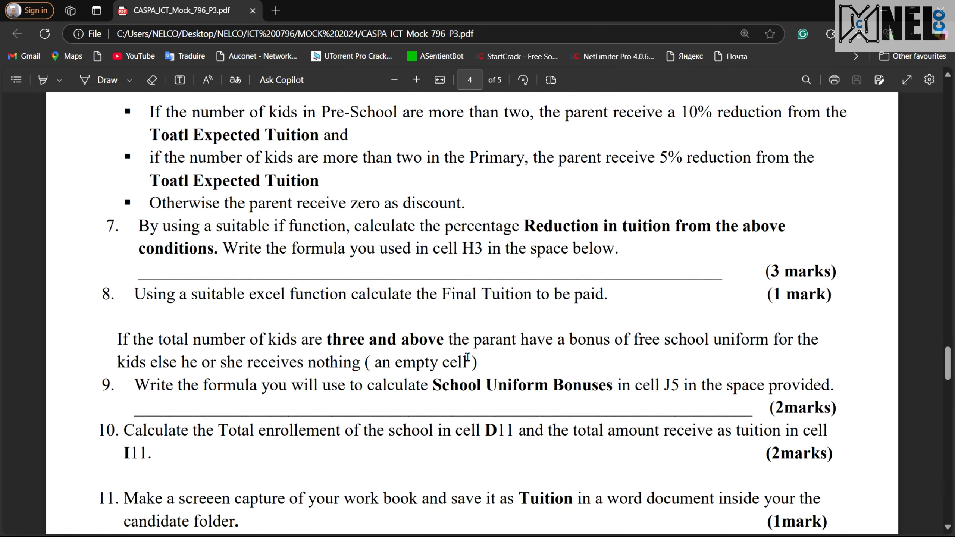
scroll(467, 357, "up", 7)
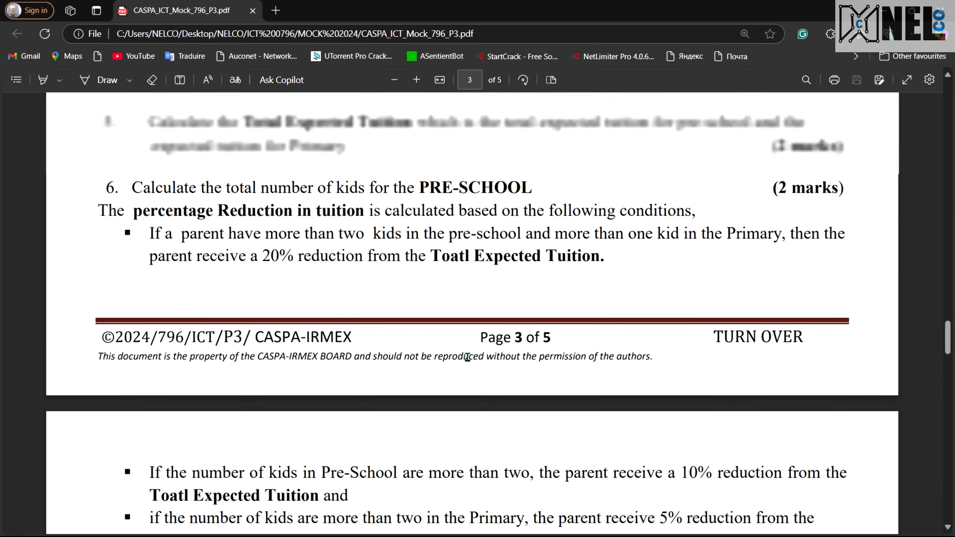
scroll(467, 356, "down", 5)
scroll(467, 356, "down", 3)
key("ctrl+super+Right")
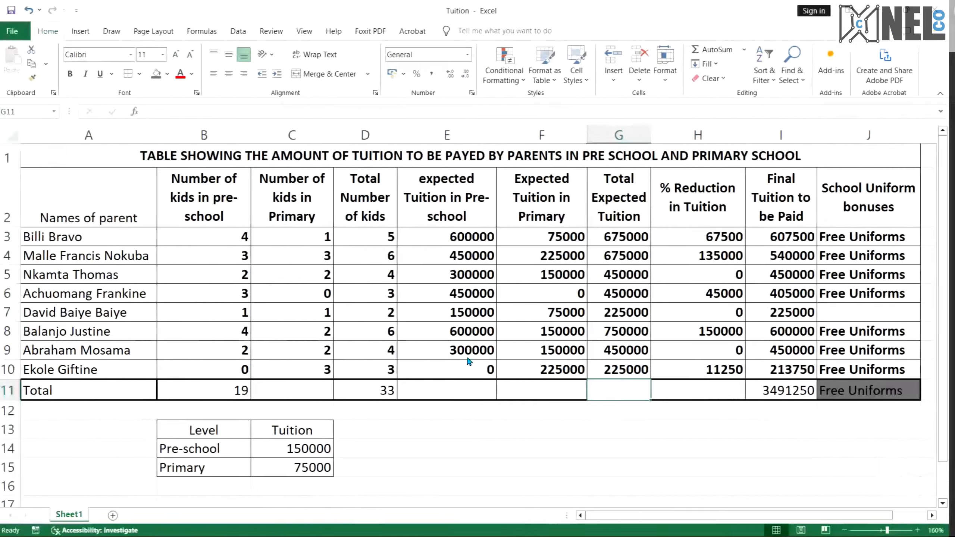
Fill the B11 sum formula across to C11 and the D11 sum formula across row 11 to column I
left_click(319, 392)
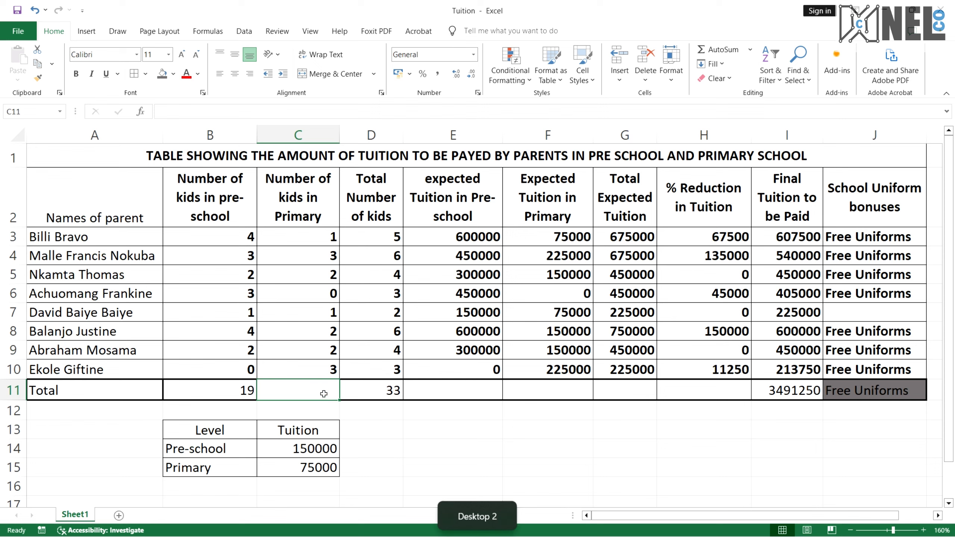
left_click(248, 395)
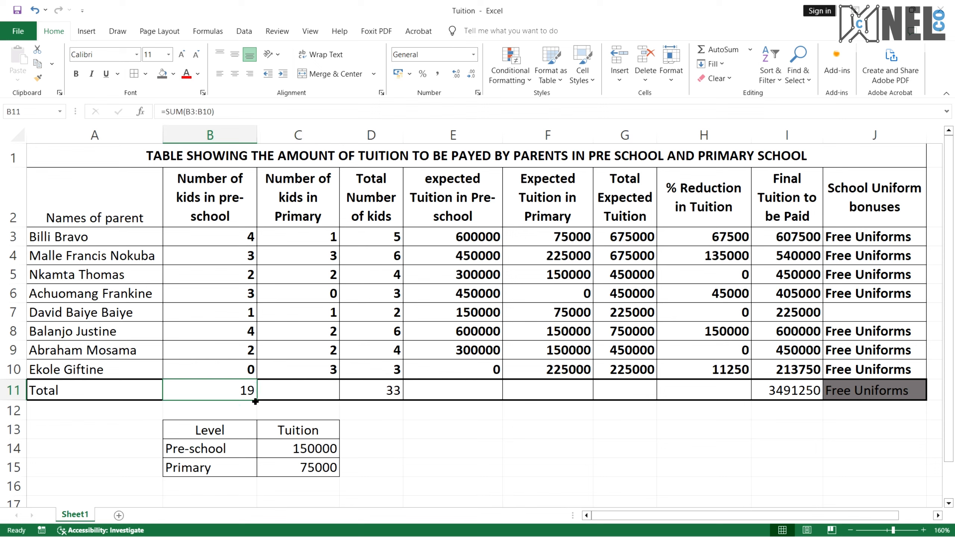
left_click_drag(255, 401, 314, 392)
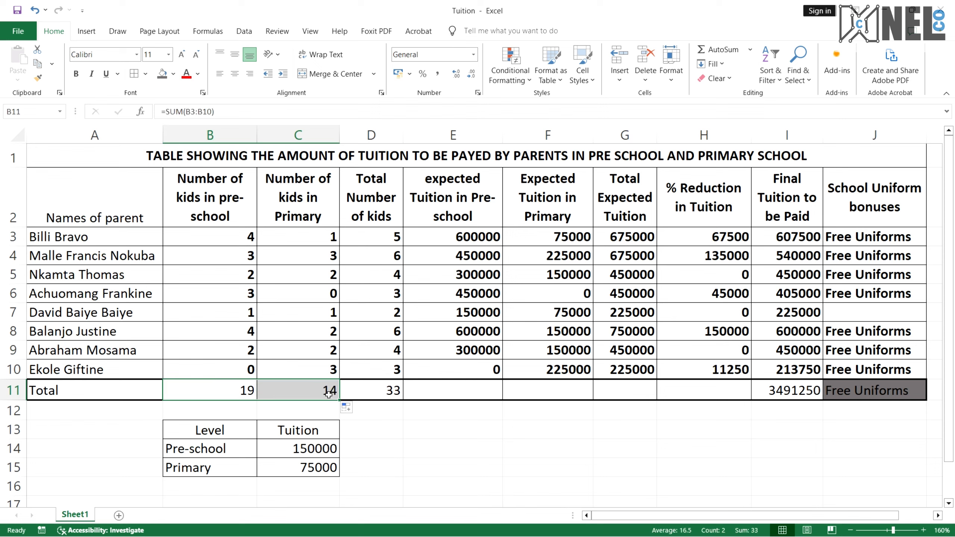
left_click(328, 393)
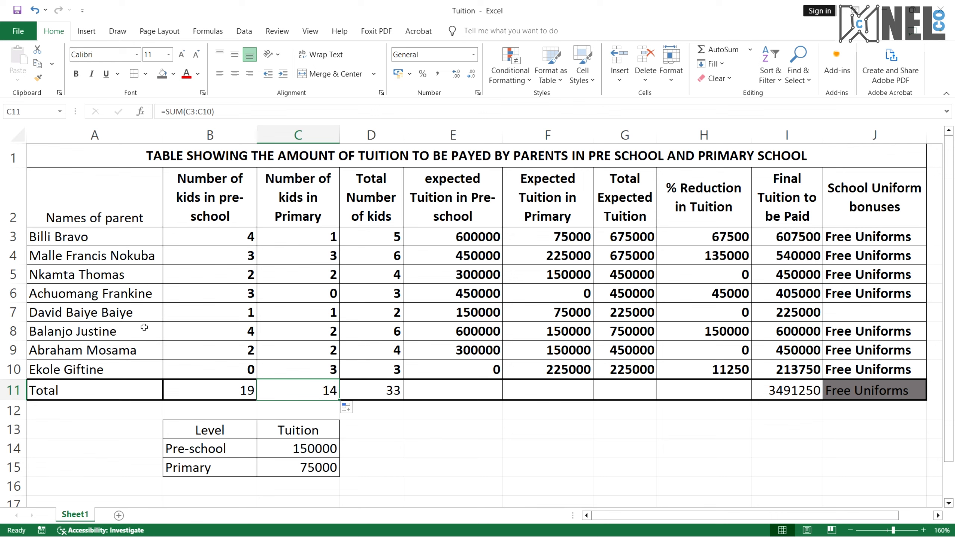
left_click(372, 390)
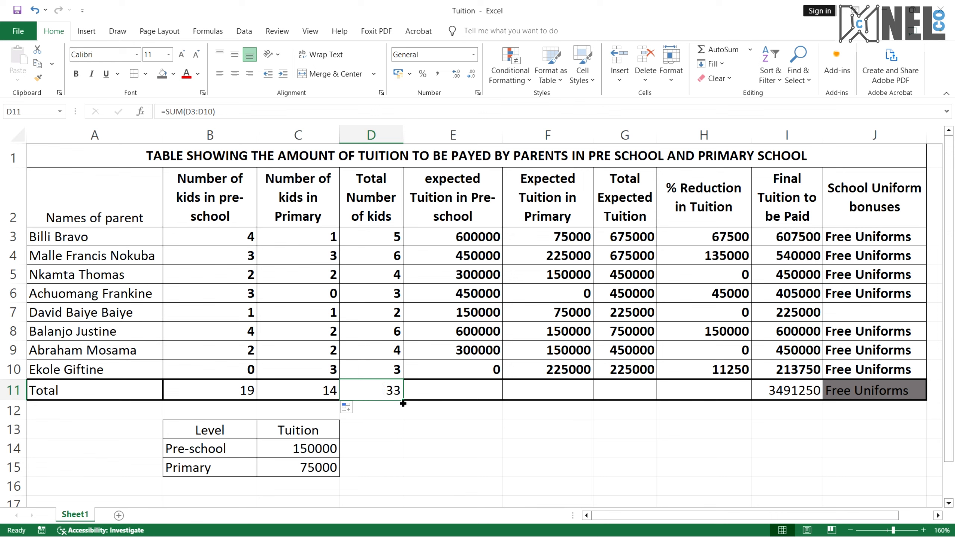
left_click_drag(402, 401, 819, 402)
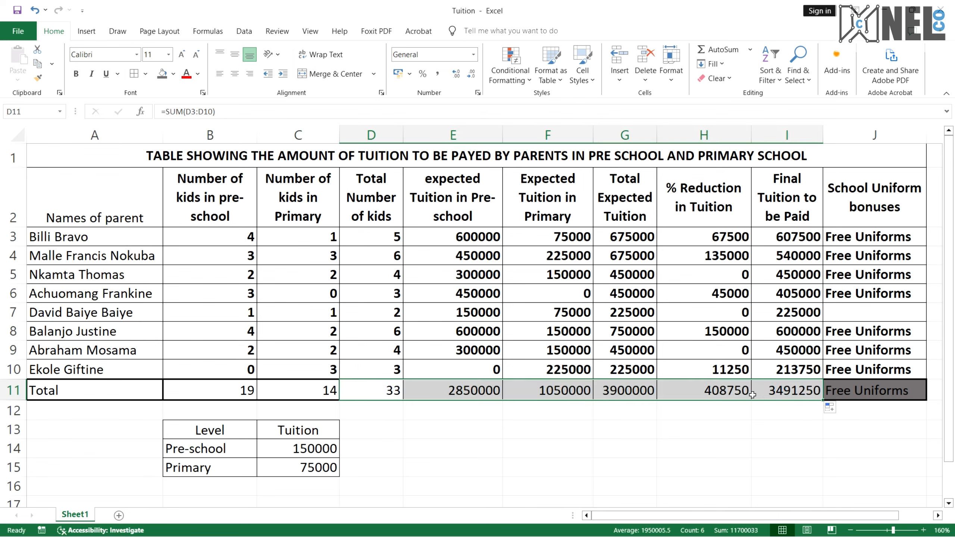
Check the SUM formulas in the row 11 total cells
left_click(732, 393)
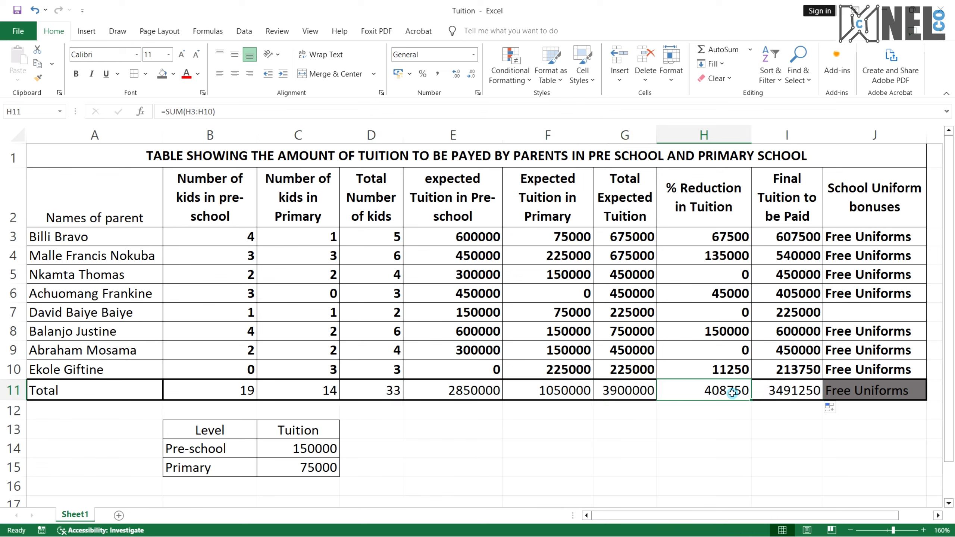
left_click(480, 391)
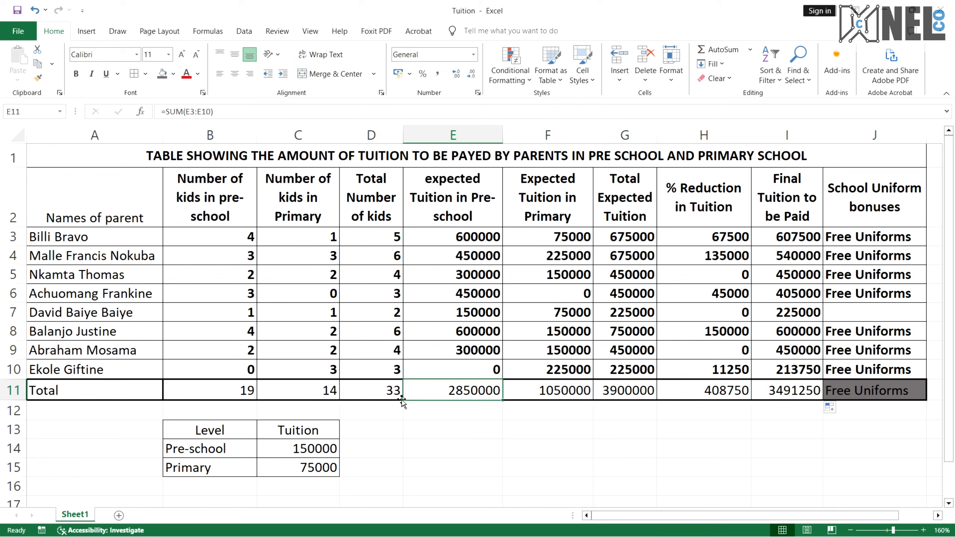
left_click(457, 236)
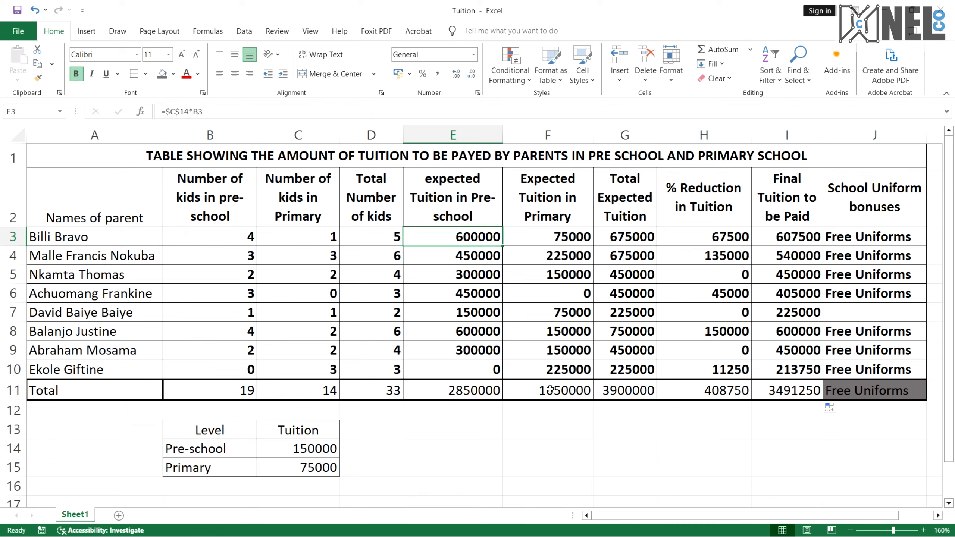
left_click(473, 390)
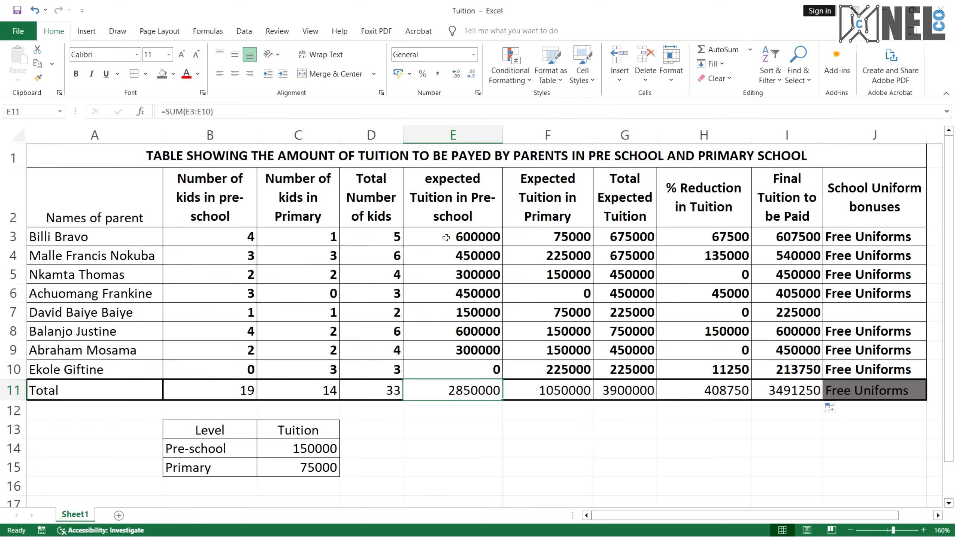
left_click(544, 393)
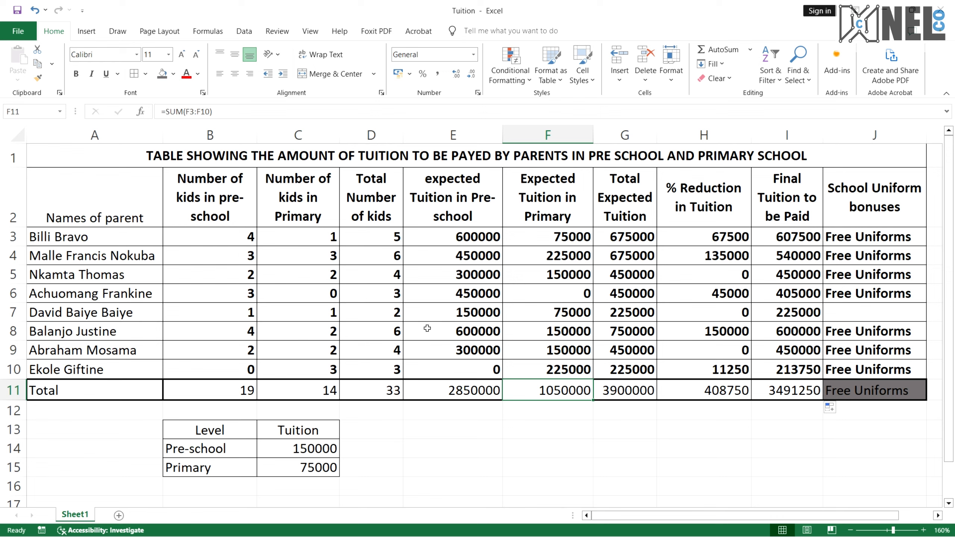
left_click(791, 399)
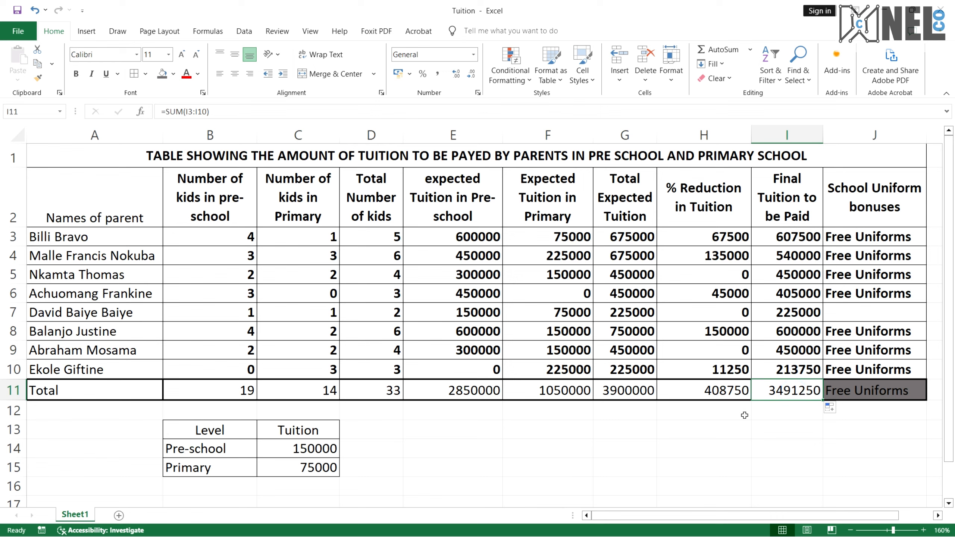
Bold the final tuition total in I11 and clear the uniform bonus text from total cell J11
key("ctrl+b")
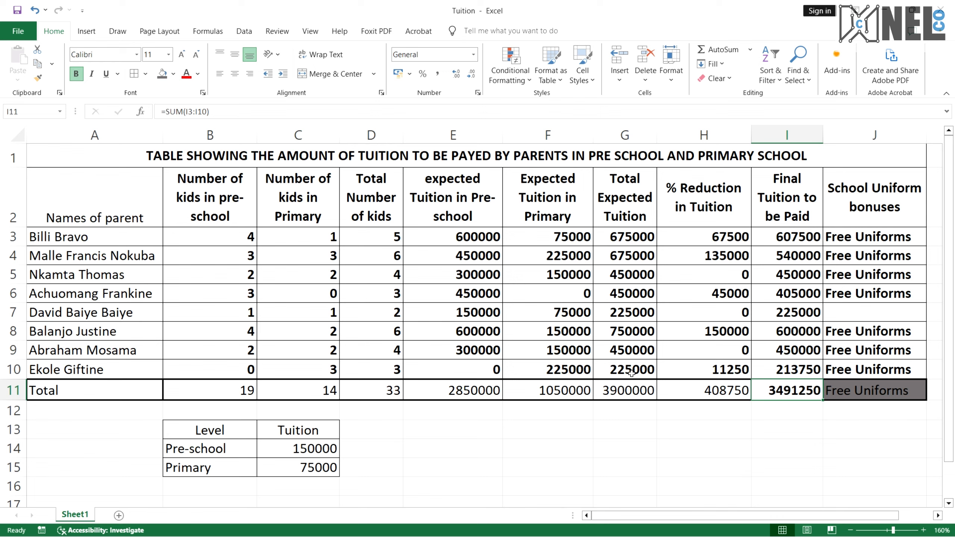
left_click(572, 392)
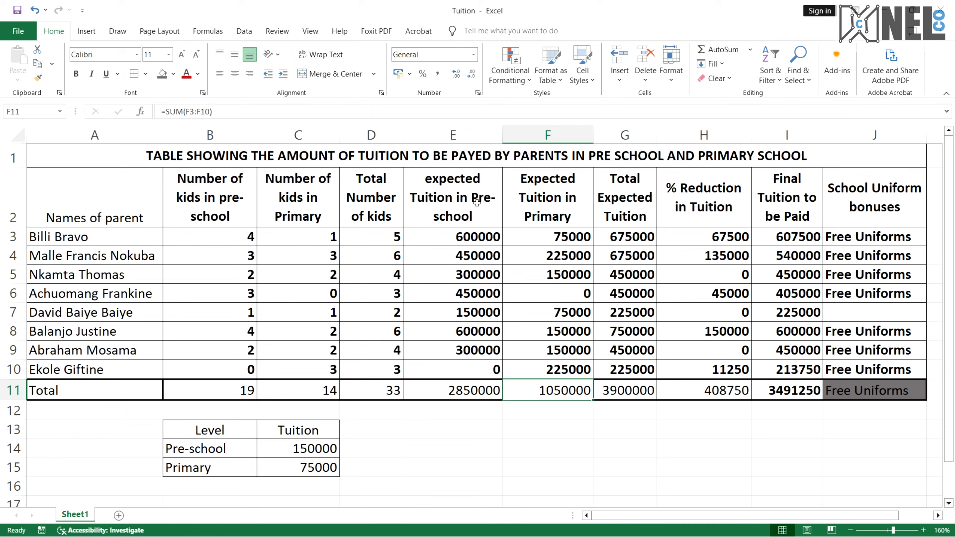
left_click(866, 395)
key("BackSpace")
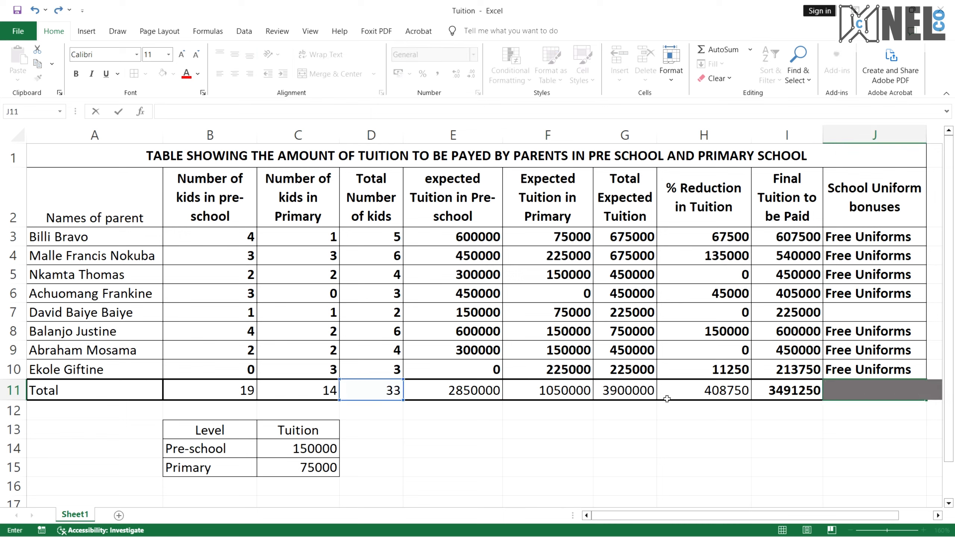
left_click(613, 405)
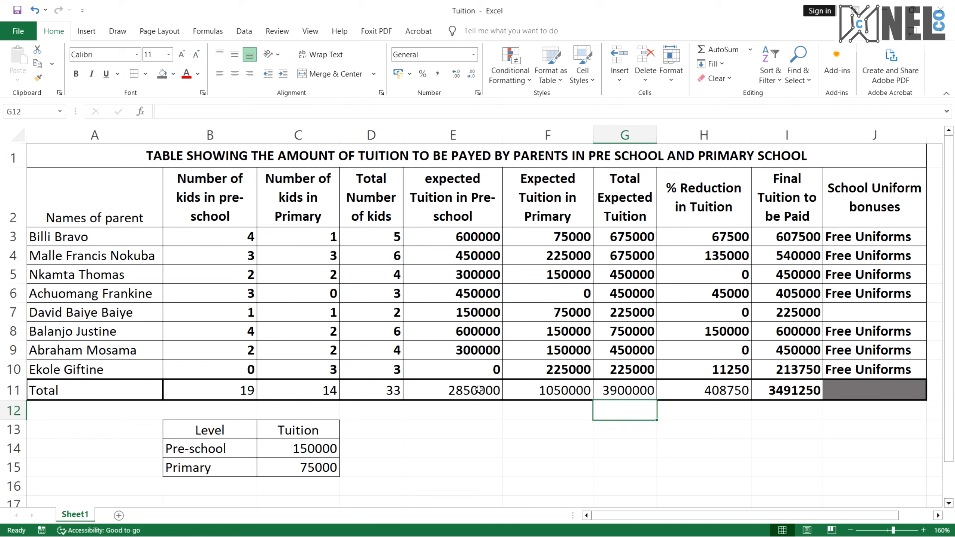
Review the exam questions on totals and reductions in the PDF alongside the row 11 totals
left_click(327, 390)
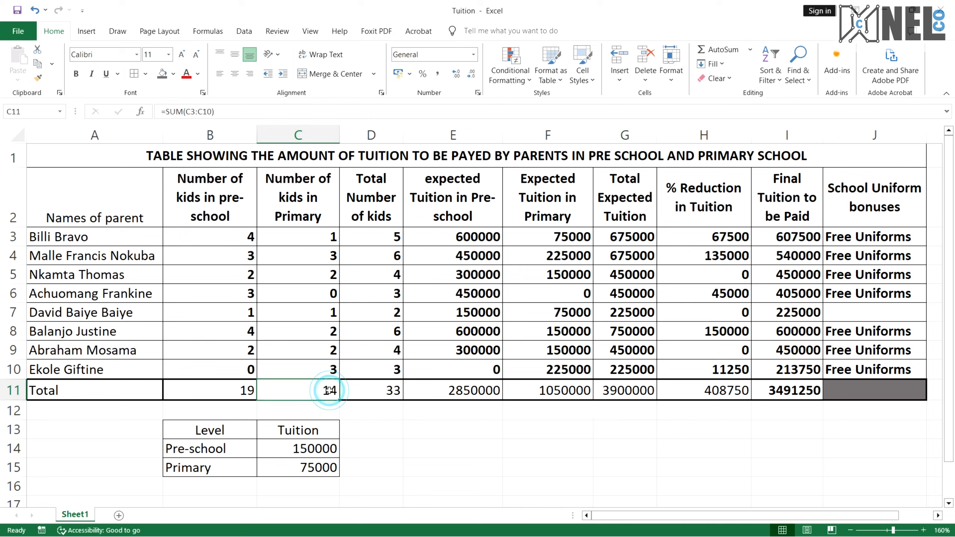
left_click(233, 394)
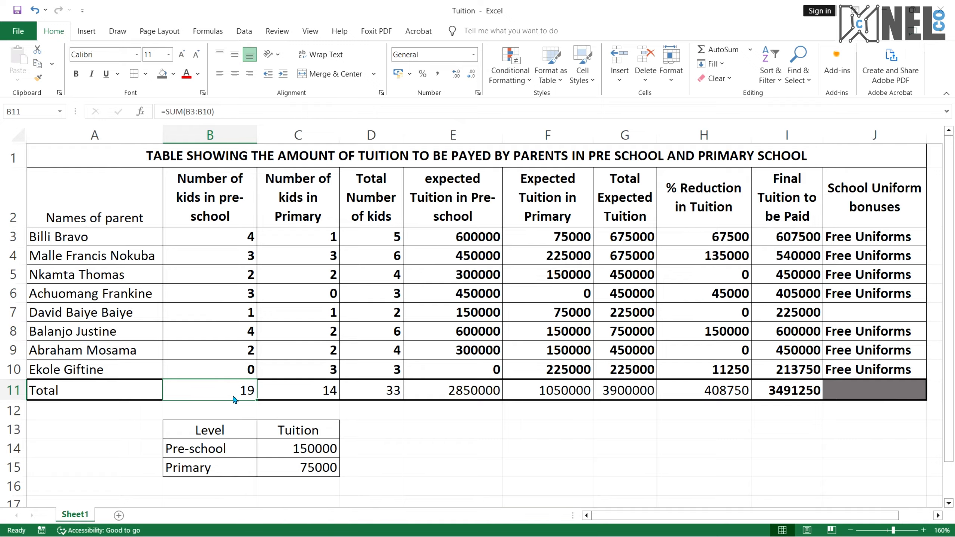
key("ctrl+super+Right")
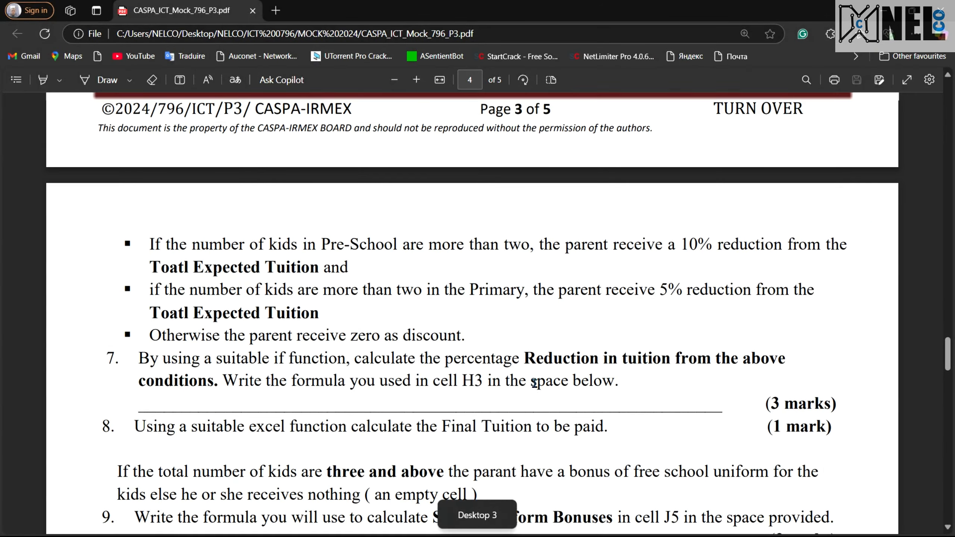
scroll(534, 383, "up", 6)
left_click_drag(200, 214, 450, 216)
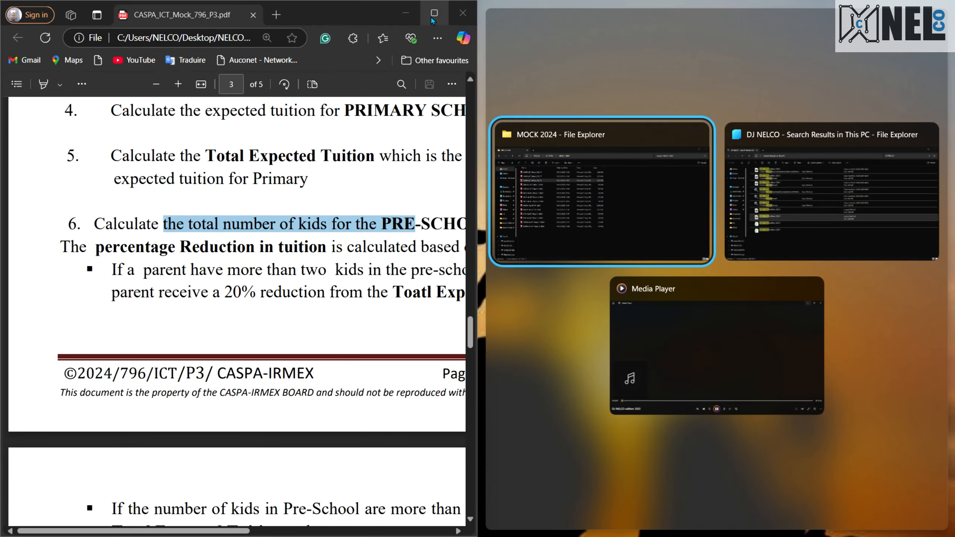
double_click(432, 19)
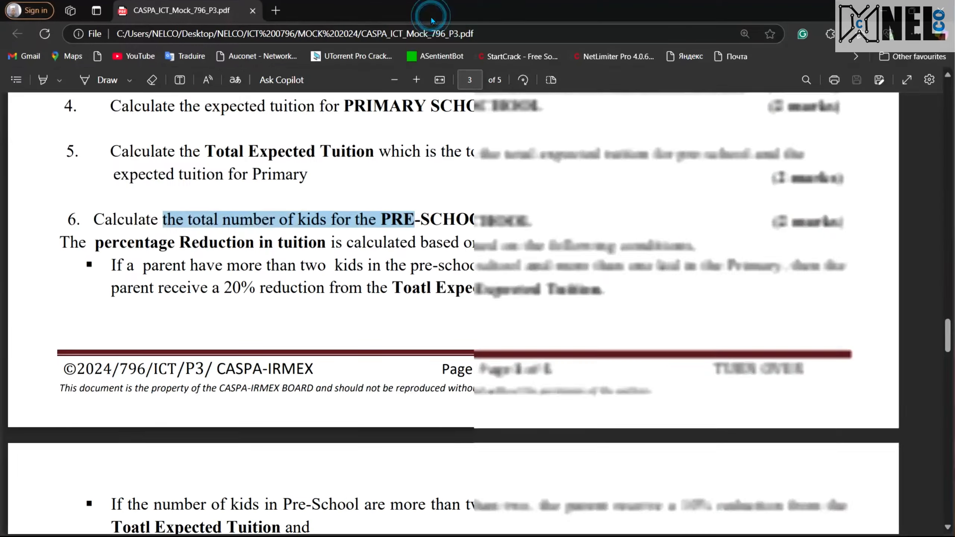
key("ctrl+super+Left")
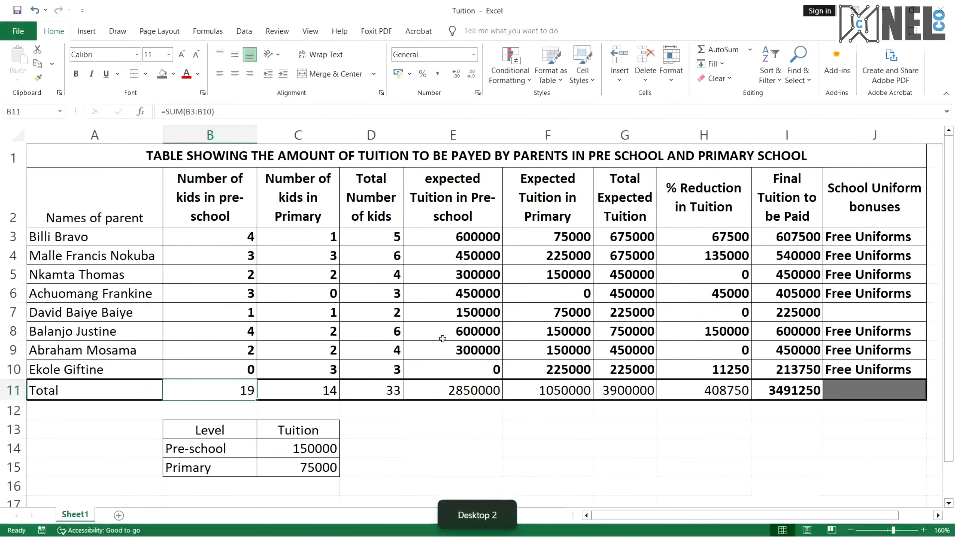
Bold the kids totals in row 11 for columns B through D
key("ctrl+b")
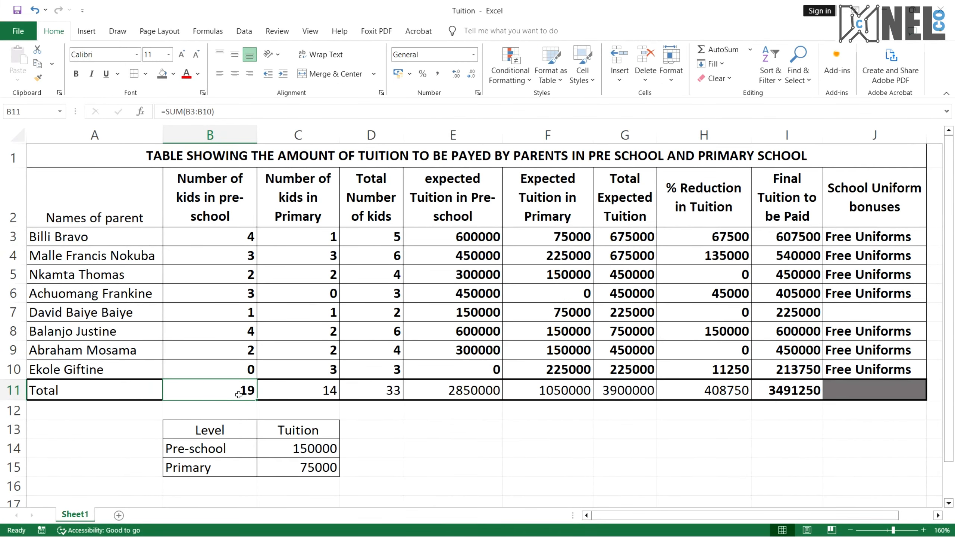
left_click(788, 395)
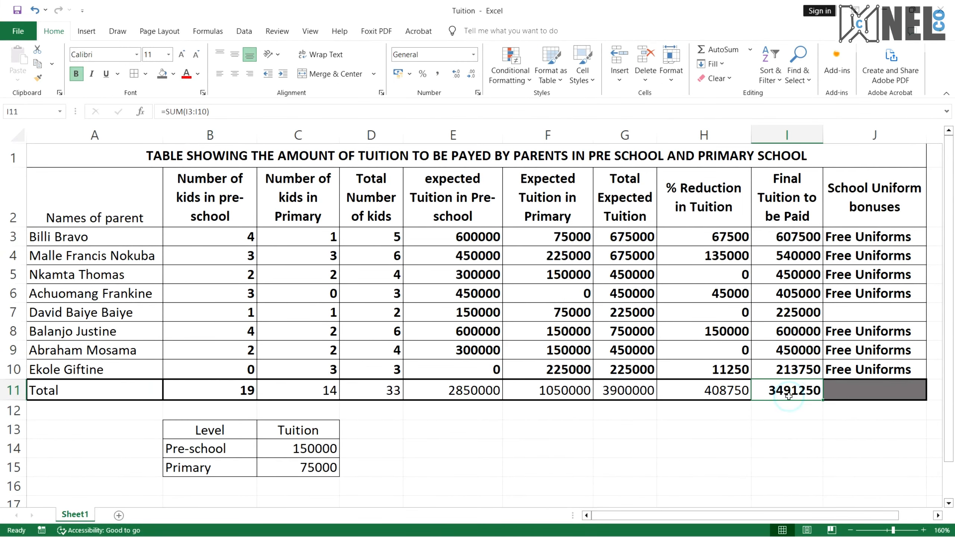
left_click(721, 393)
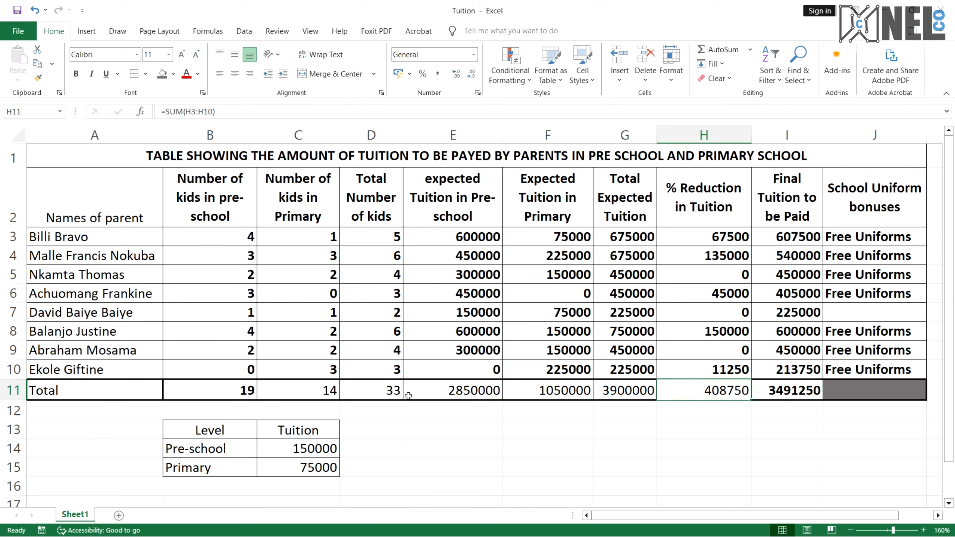
left_click(386, 395)
key("ctrl+b")
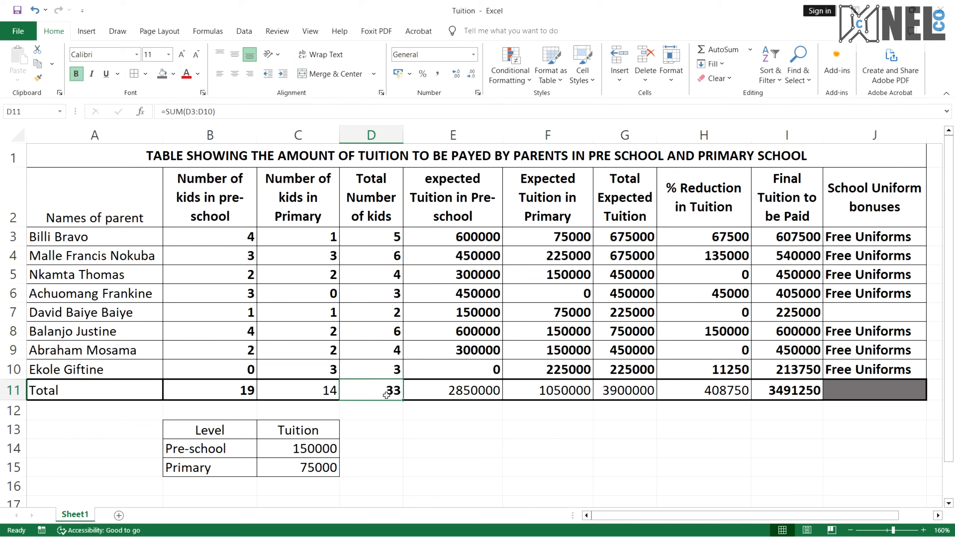
left_click(447, 386)
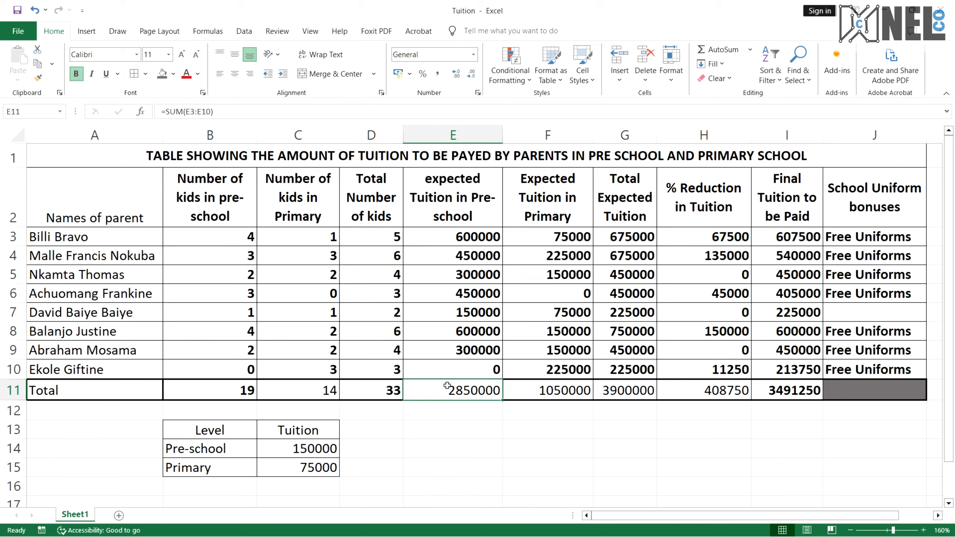
left_click(291, 395)
left_click(545, 393)
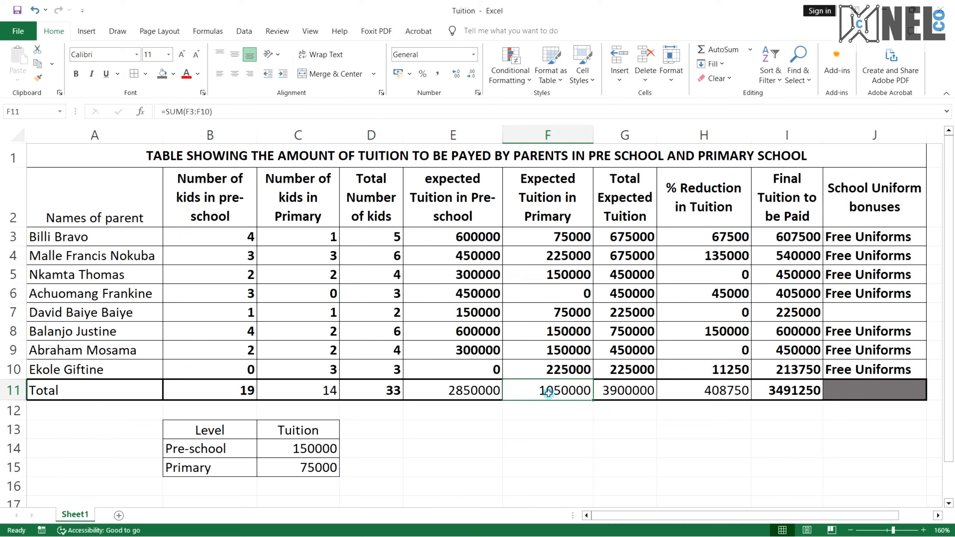
left_click(694, 403)
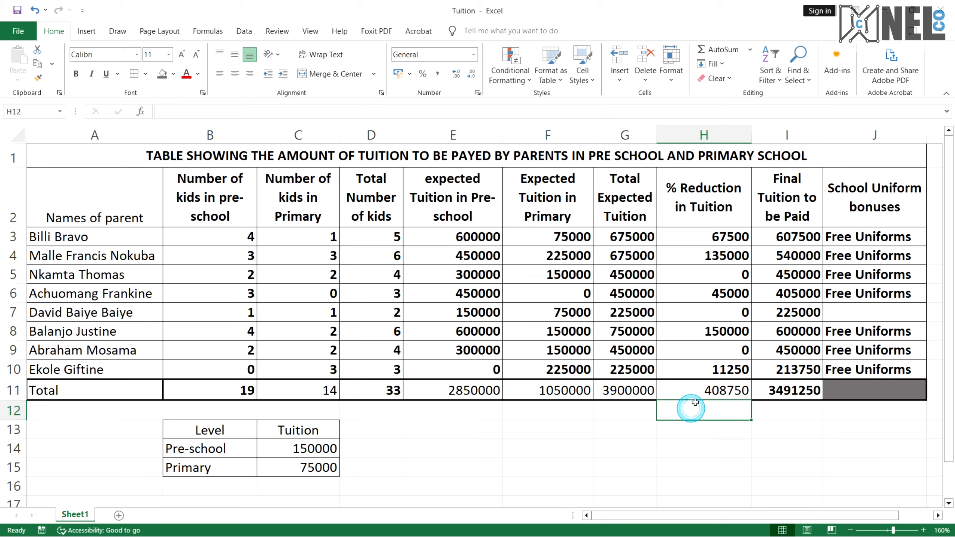
left_click(590, 426)
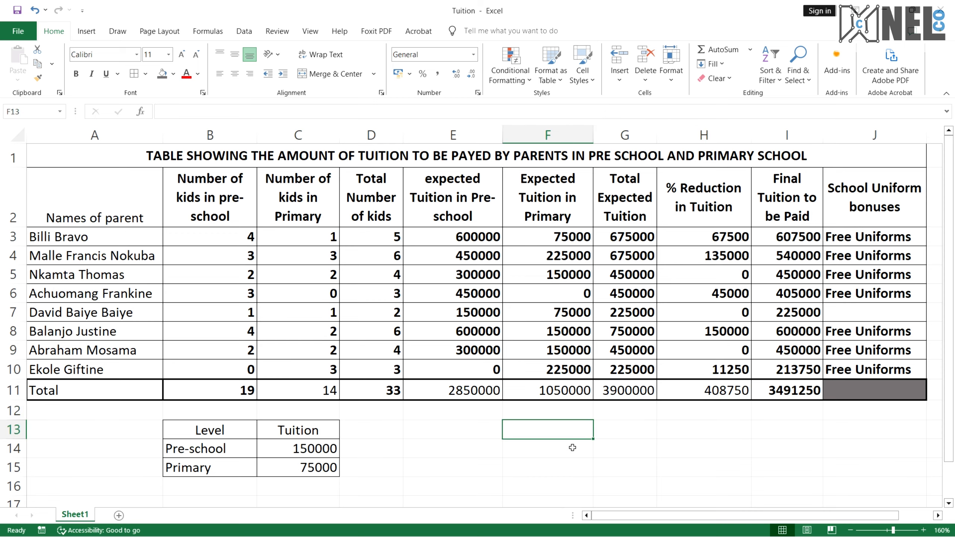
Read the remaining questions on uniform bonuses, enrolment totals and the screen capture in the PDF
key("ctrl+super+Right")
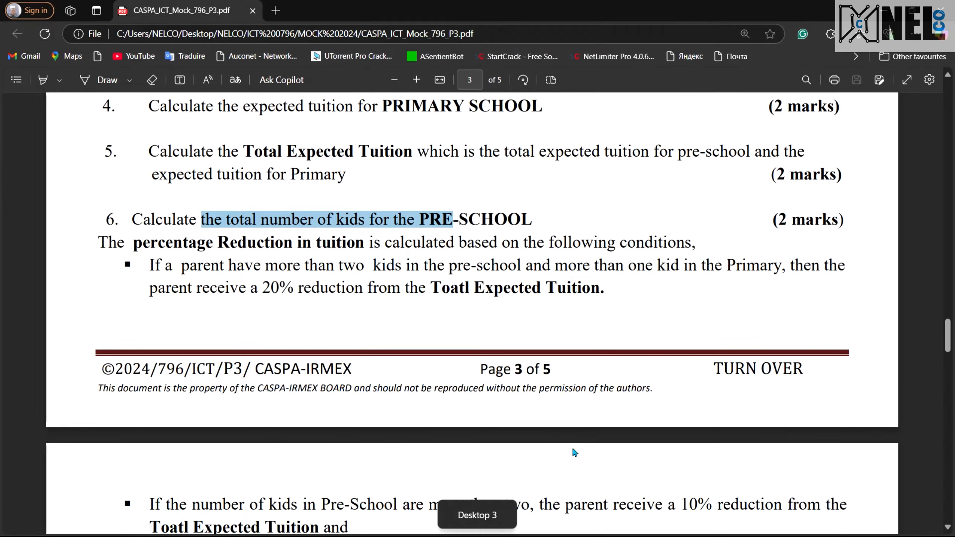
scroll(414, 304, "down", 4)
scroll(414, 304, "down", 5)
scroll(415, 304, "up", 3)
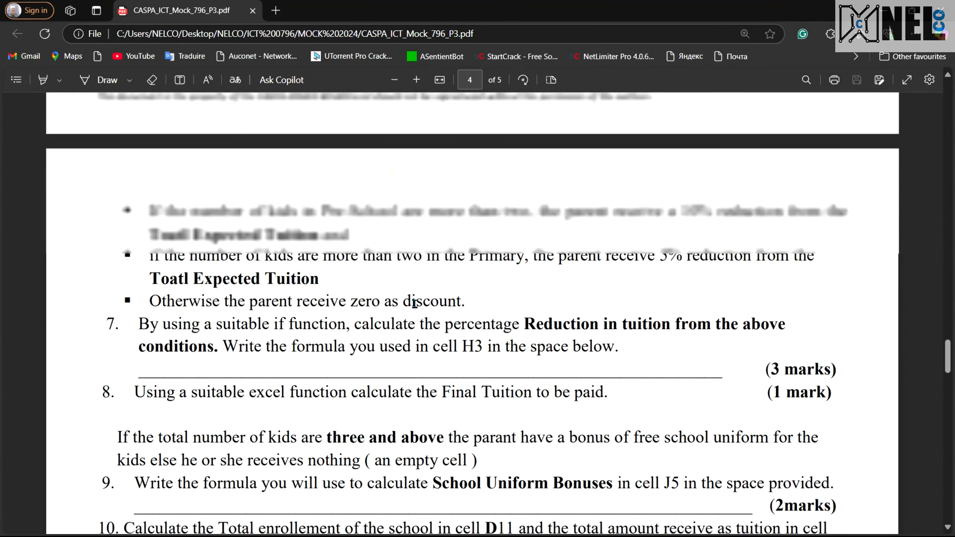
scroll(415, 304, "down", 3)
scroll(414, 303, "down", 2)
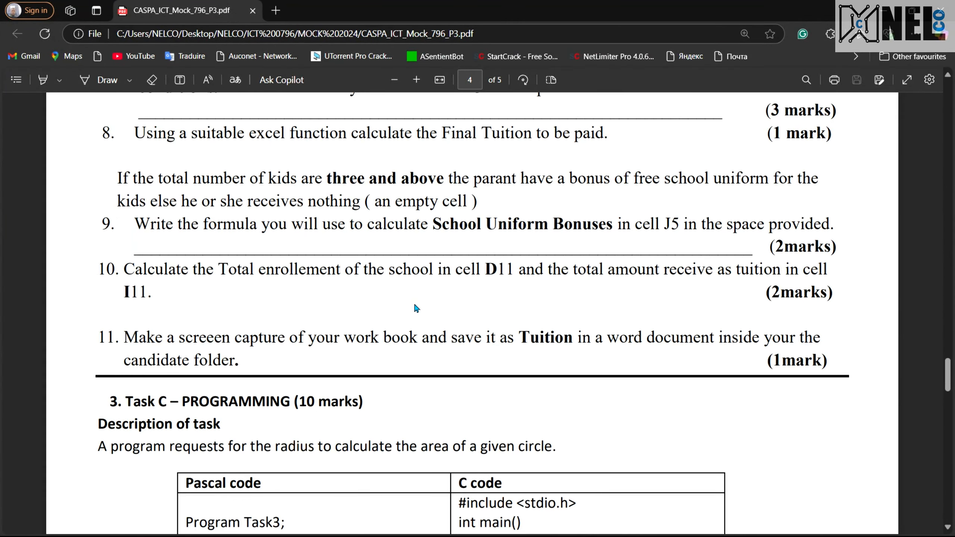
key("ctrl+super+Left")
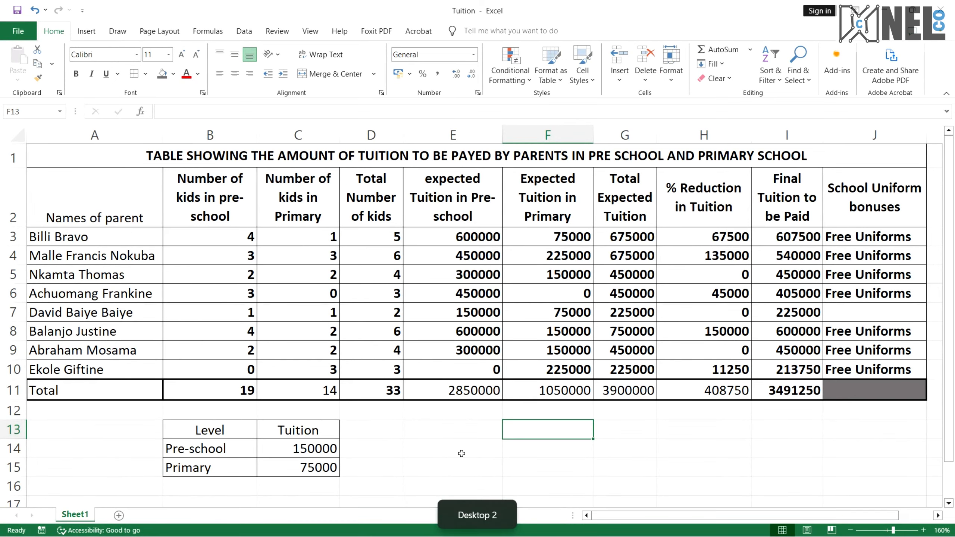
Open Snipping Tool and capture a rectangular snip of the whole worksheet
key("super")
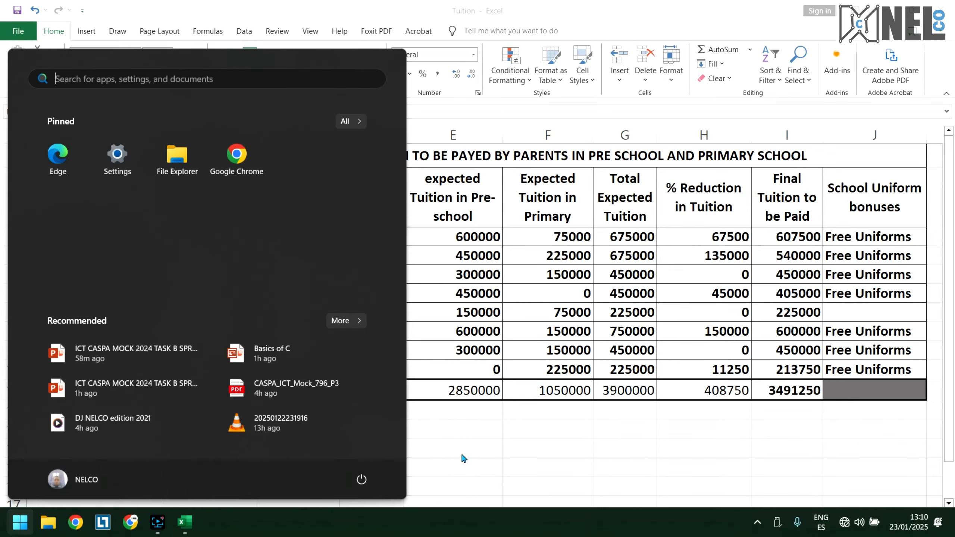
type("snipp")
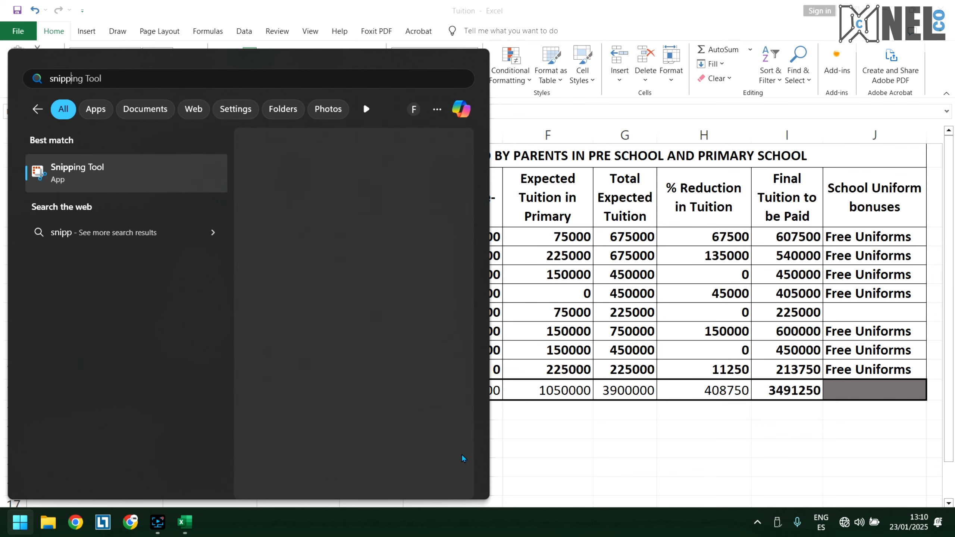
key("Return")
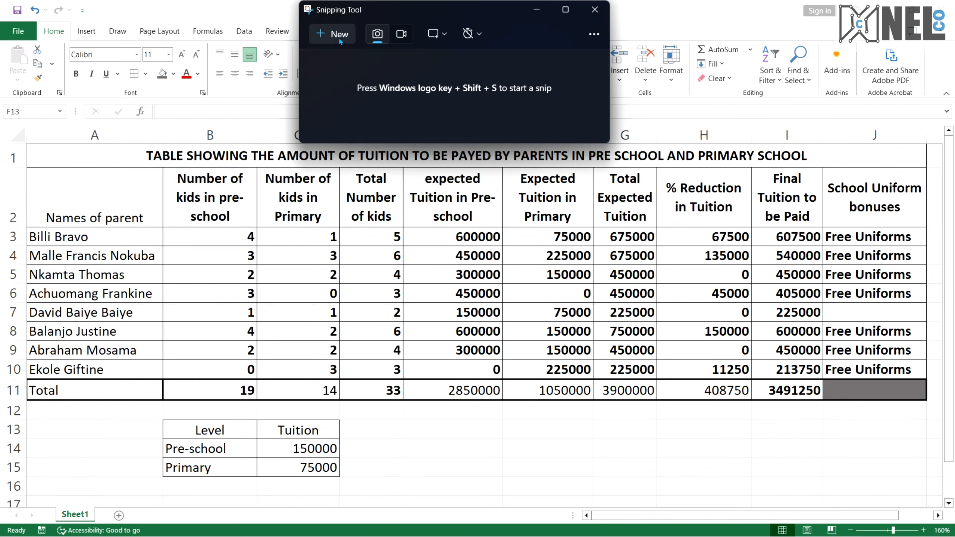
left_click(339, 36)
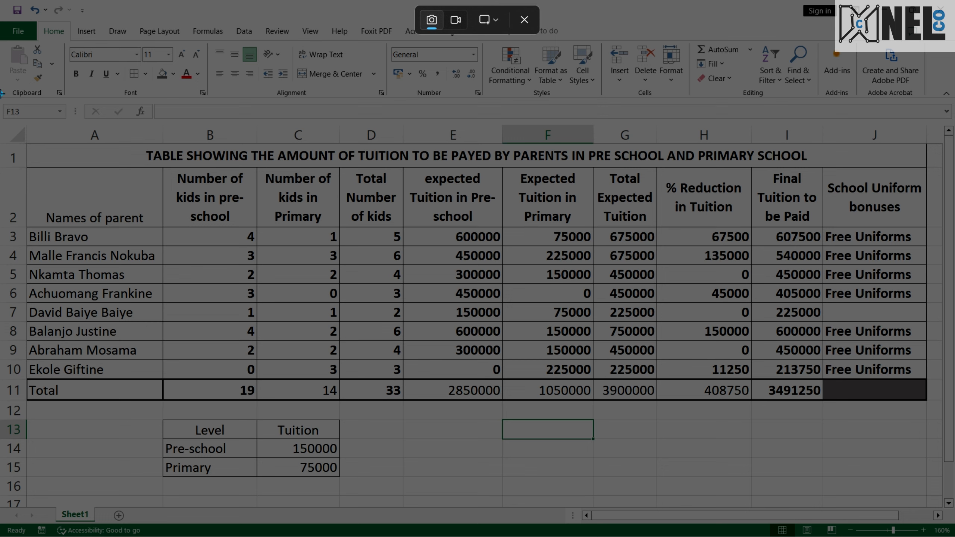
left_click_drag(2, 93, 938, 506)
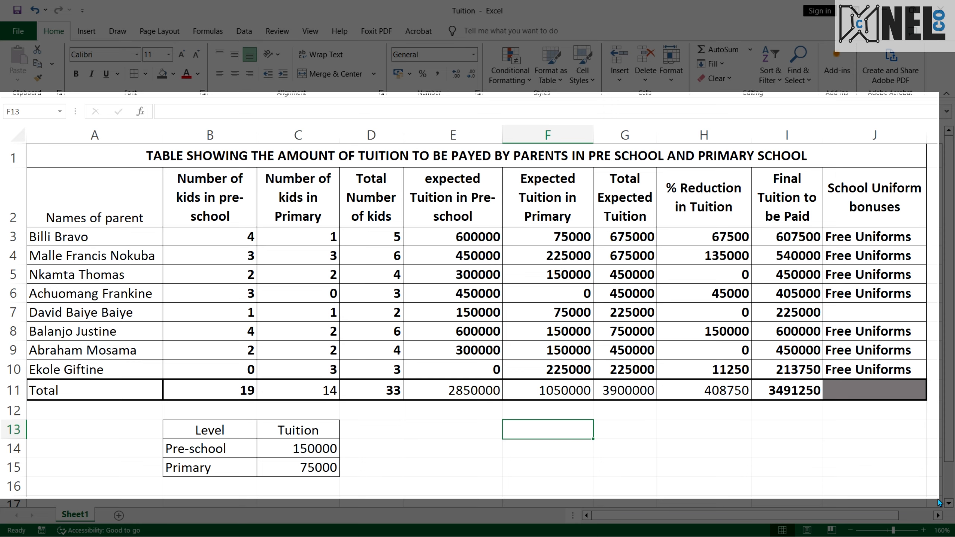
left_click_drag(938, 499, 938, 499)
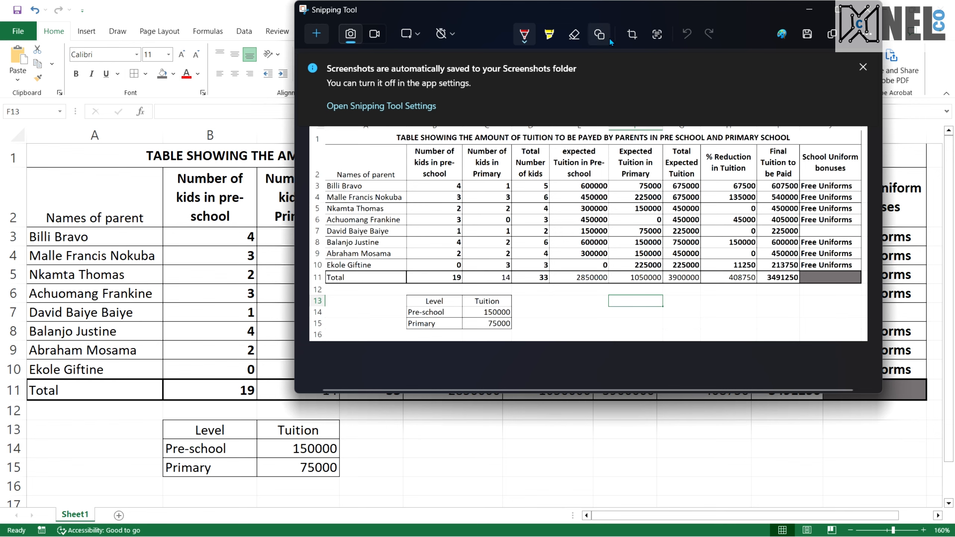
Save the snip as Tuition in the candidate folder on the Desktop and close Snipping Tool
left_click(808, 34)
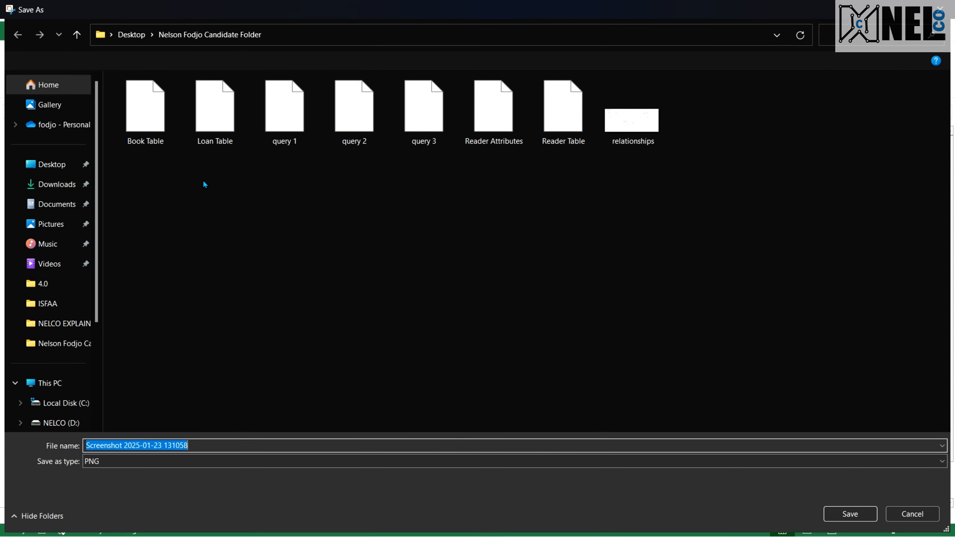
left_click(139, 36)
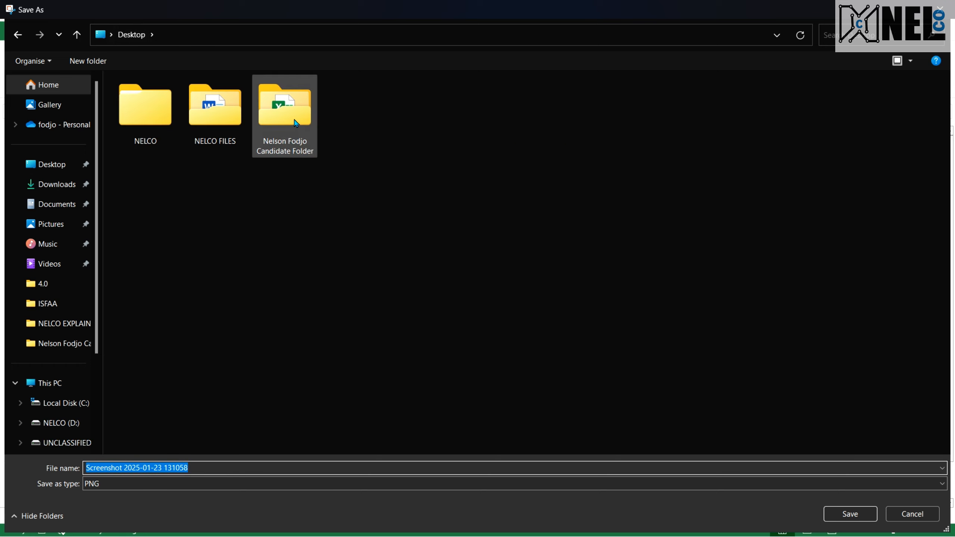
double_click(279, 123)
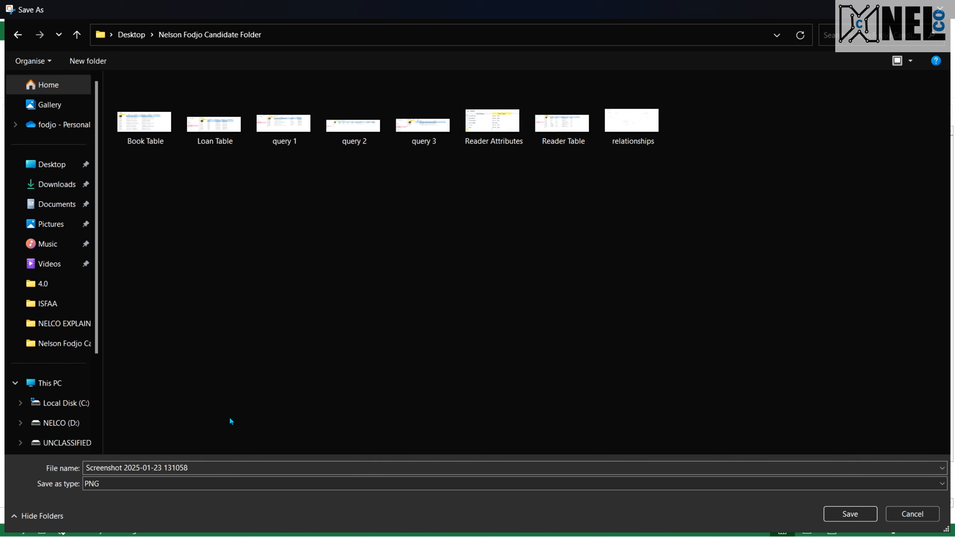
left_click(199, 467)
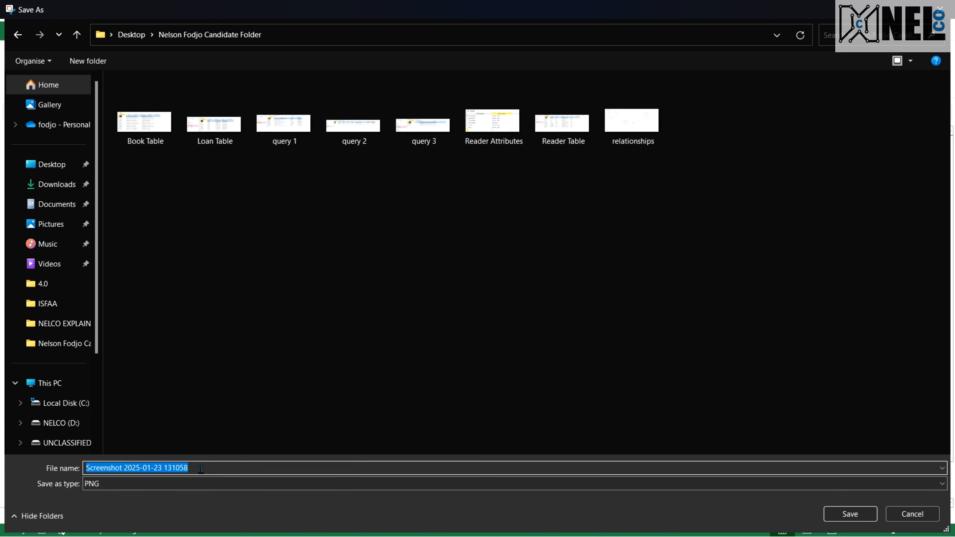
type("Tuitio")
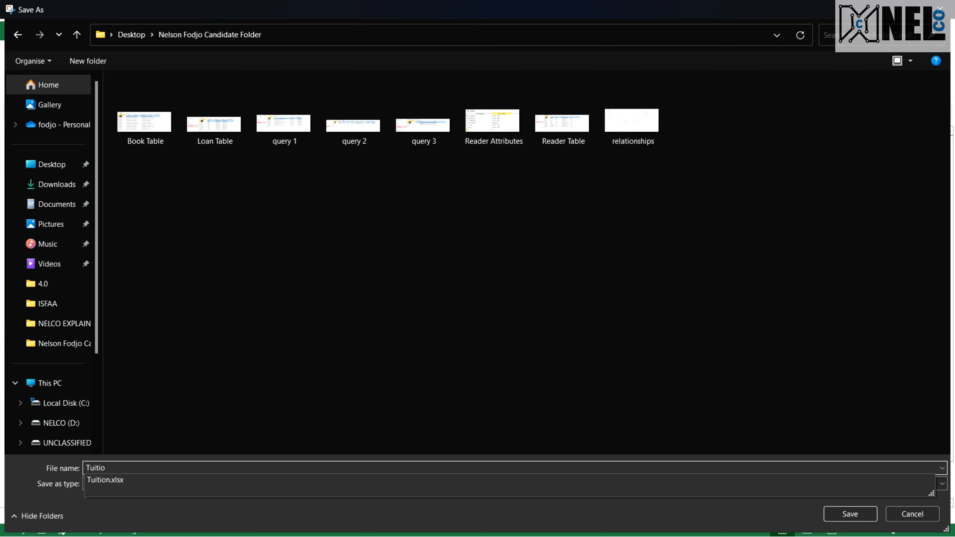
type("n")
key("Return")
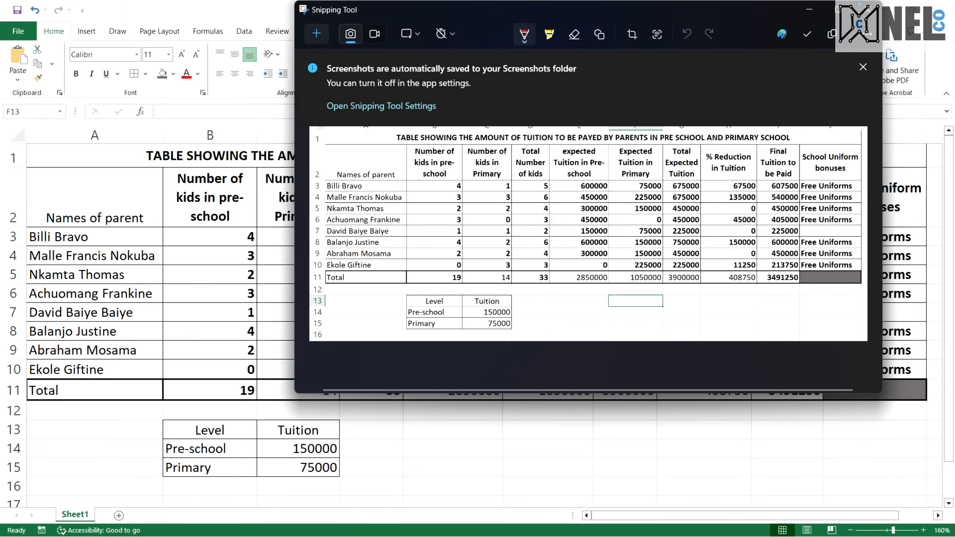
left_click(867, 9)
Launch Word from the Start search and bring its window to the front
key("super")
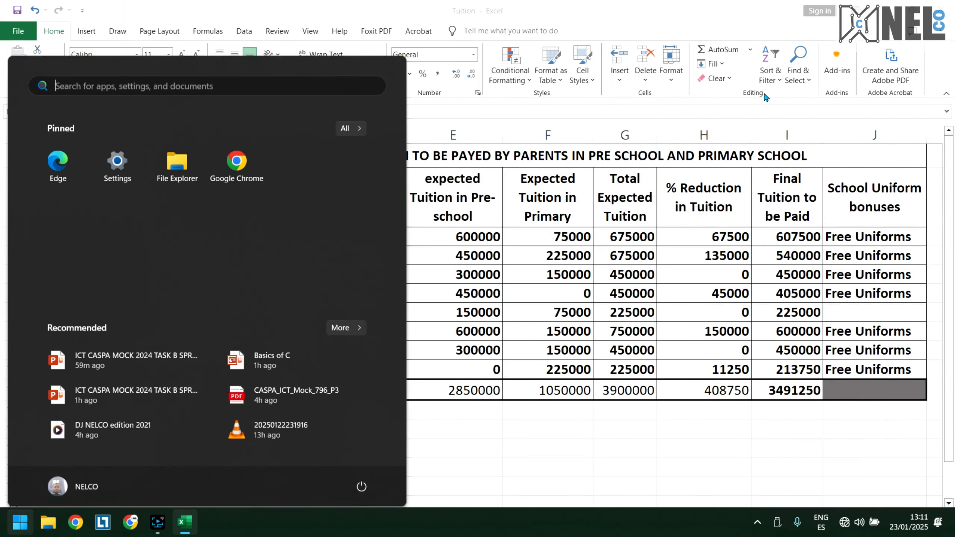
type("word")
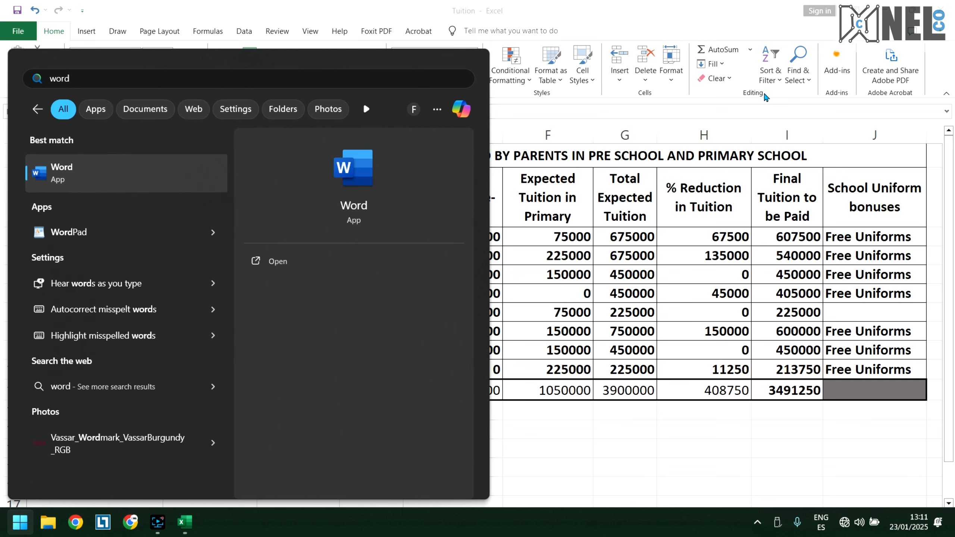
key("Return")
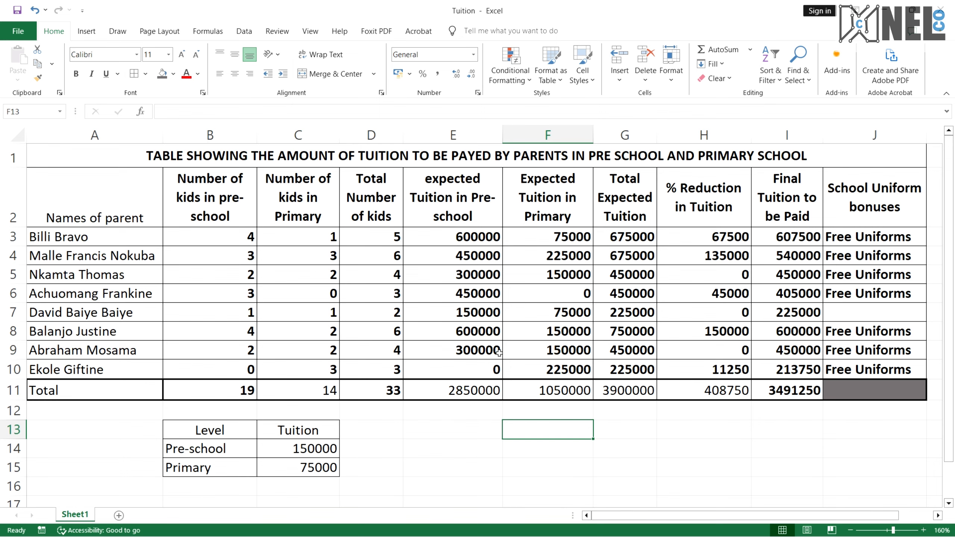
key("super")
type("word")
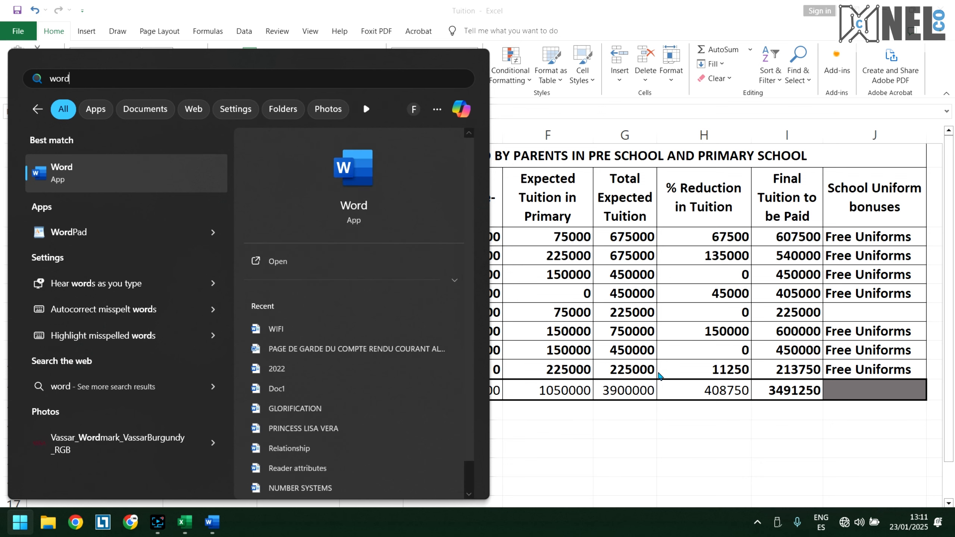
left_click(225, 525)
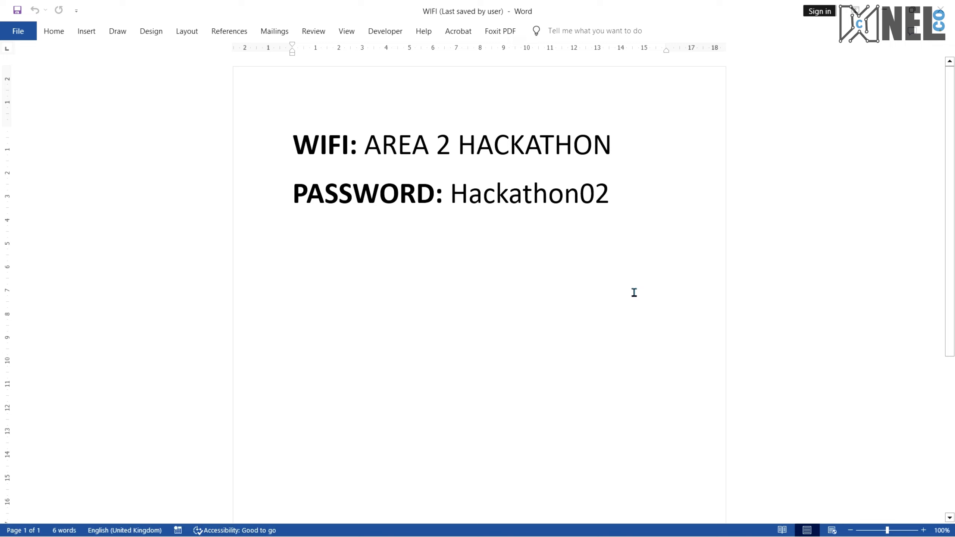
Clear all existing content from the open document
left_click(598, 288)
key("ctrl+a")
key("BackSpace")
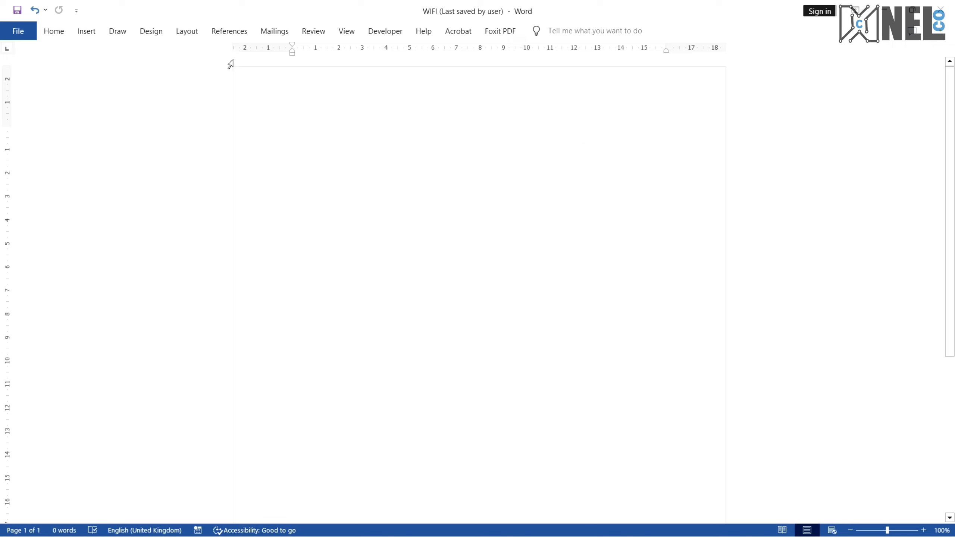
Insert the Tuition picture from the candidate folder on the Desktop into the document
left_click(87, 31)
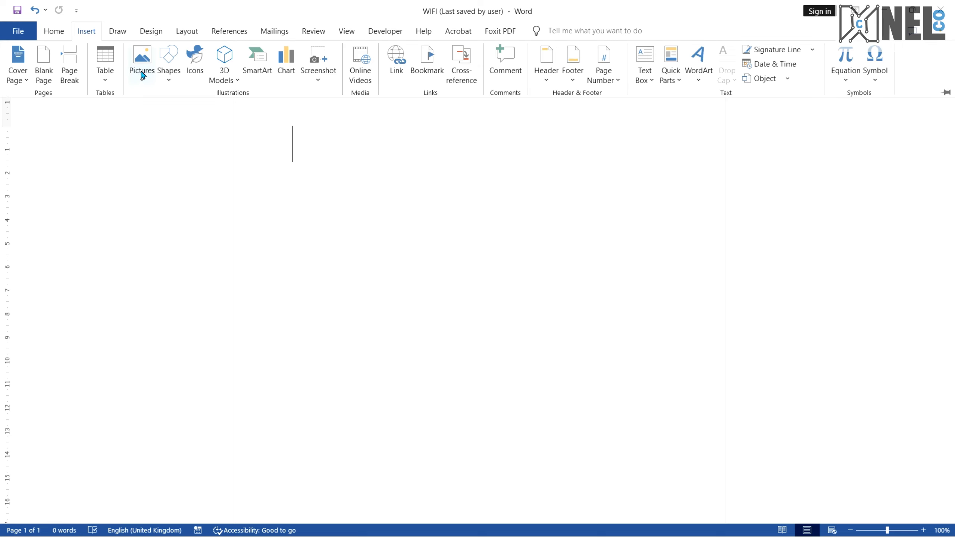
left_click(142, 73)
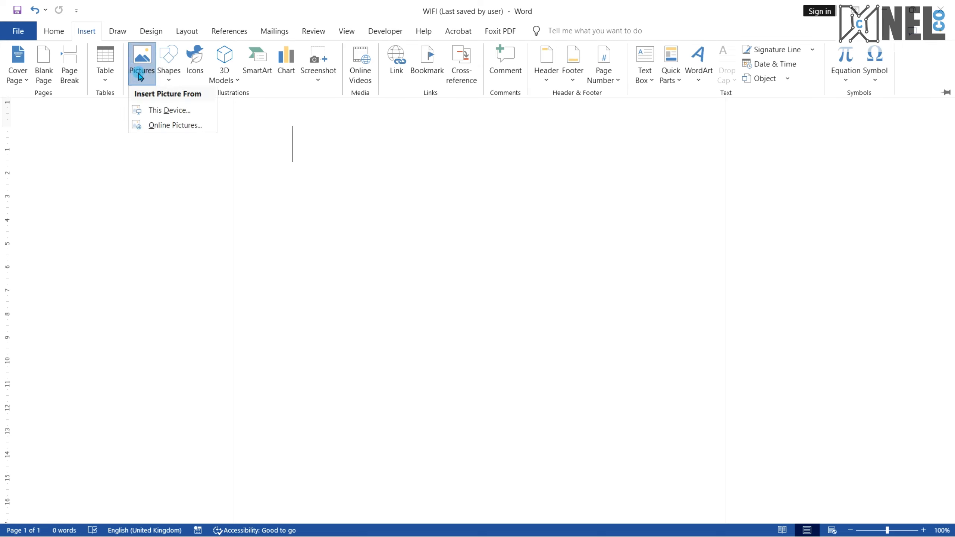
left_click(183, 113)
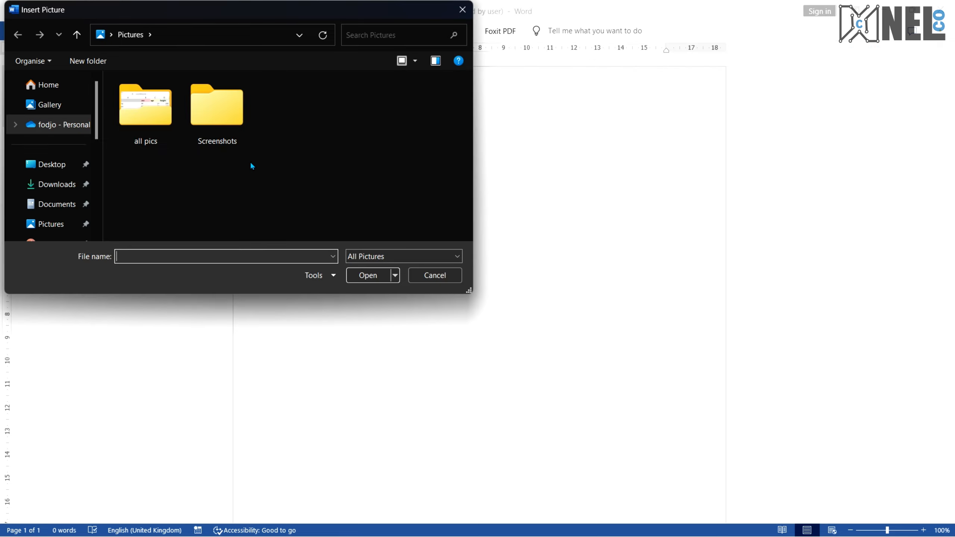
left_click(59, 119)
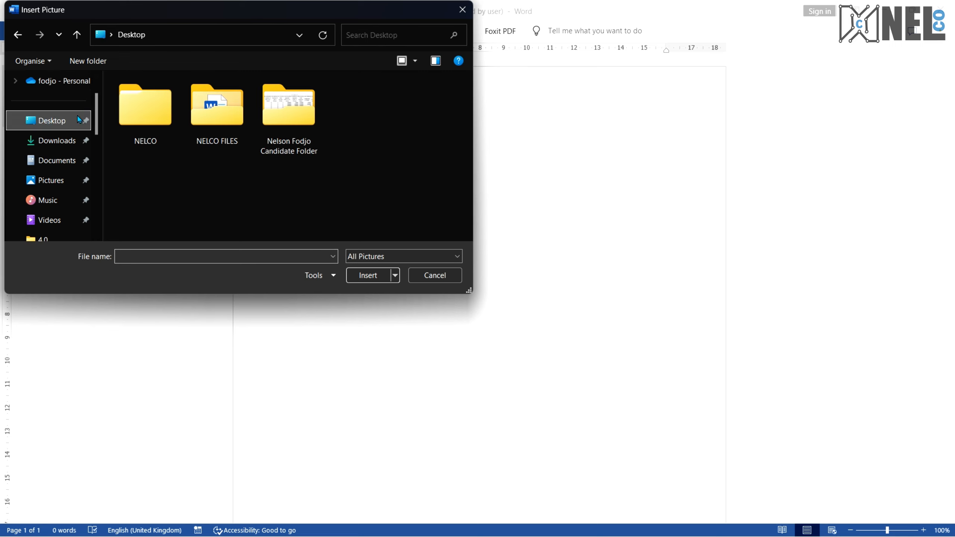
double_click(290, 126)
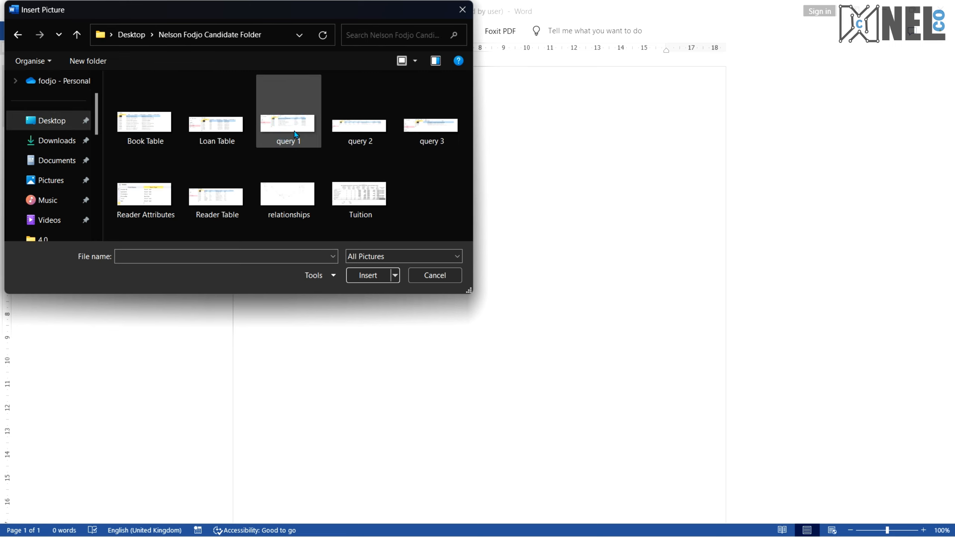
left_click(355, 189)
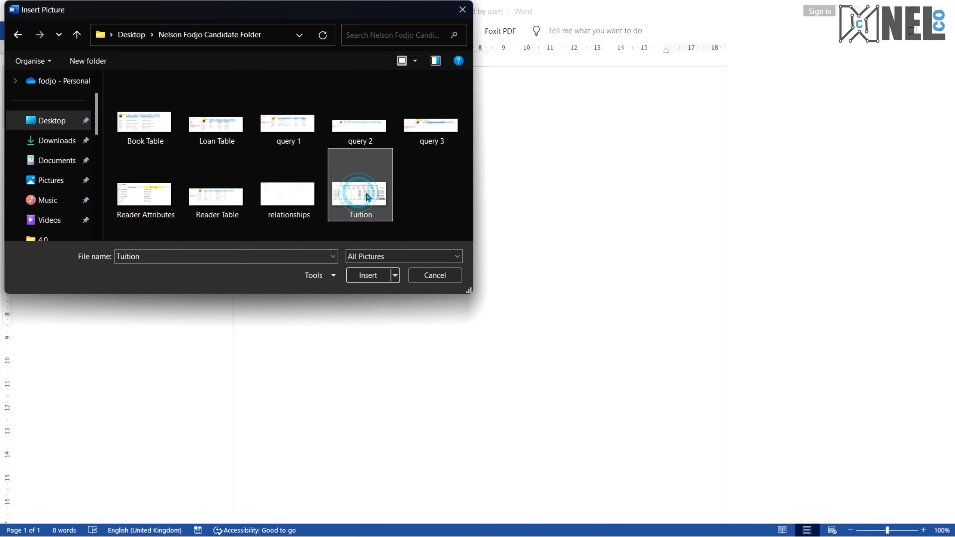
double_click(365, 193)
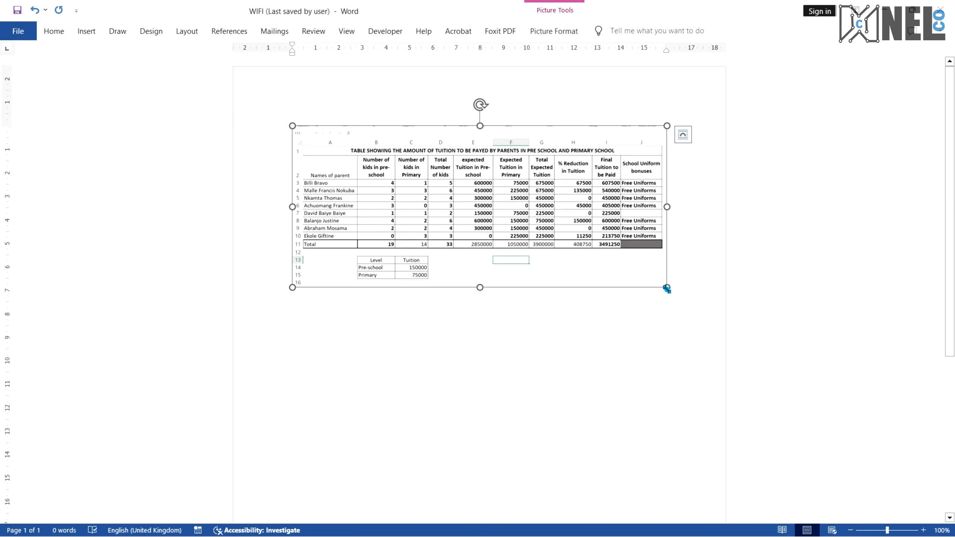
Enlarge the inserted picture out to the page's right edge
left_click_drag(666, 288, 726, 319)
left_click_drag(610, 237, 559, 248)
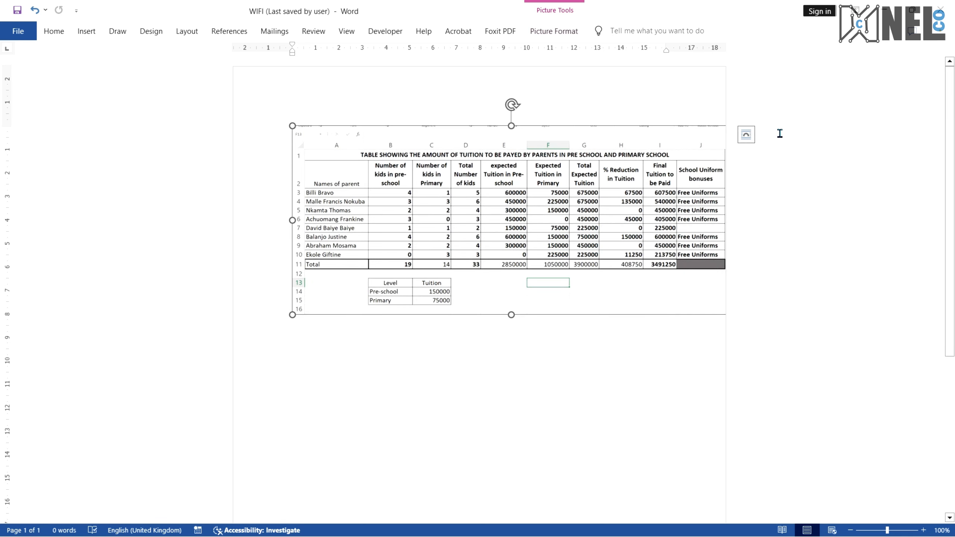
Set the picture's wrapping to In Front of Text, then move and slightly enlarge it on the page
left_click(746, 135)
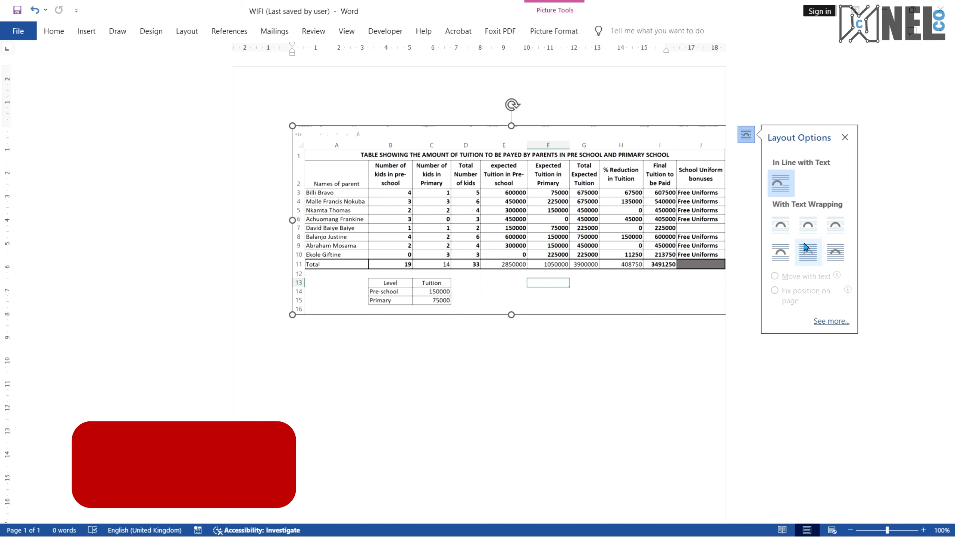
left_click(835, 252)
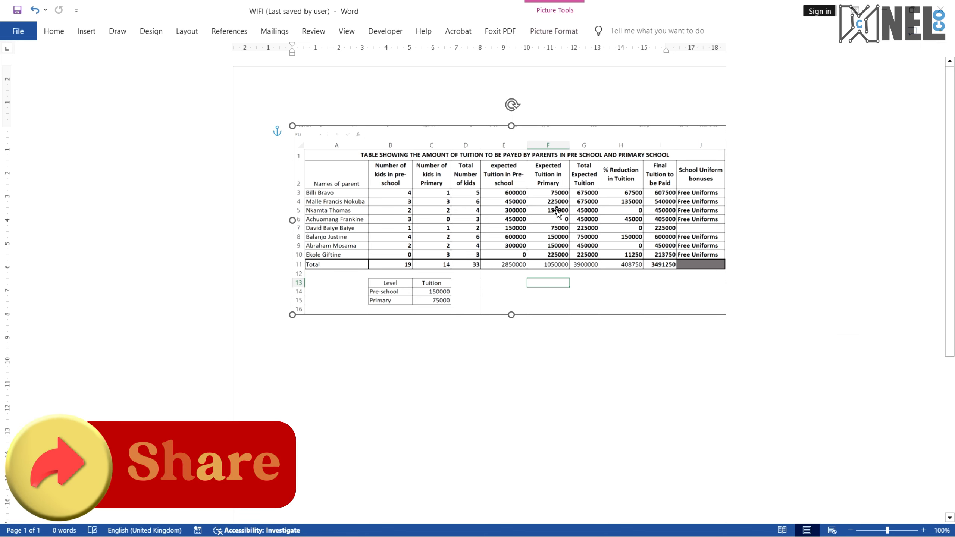
left_click_drag(557, 213, 525, 210)
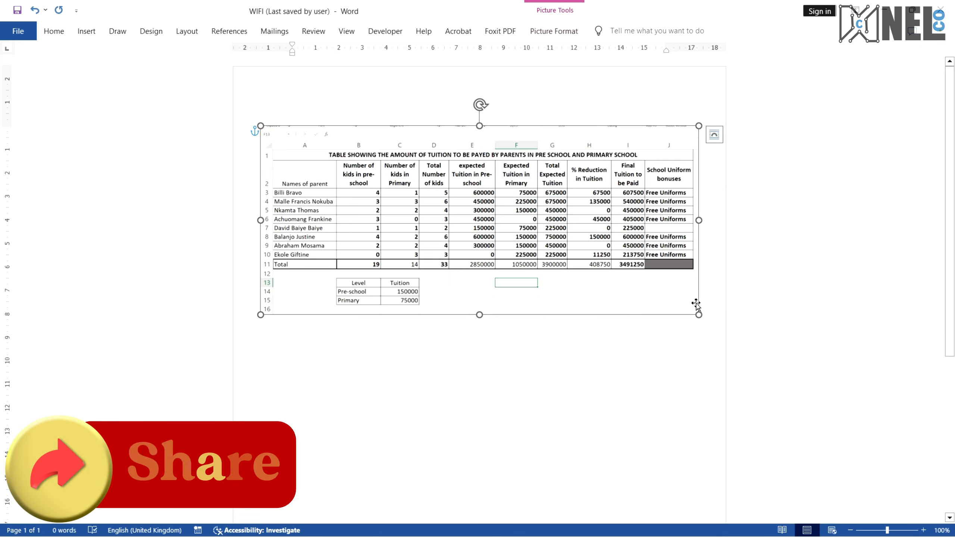
left_click_drag(698, 314, 719, 324)
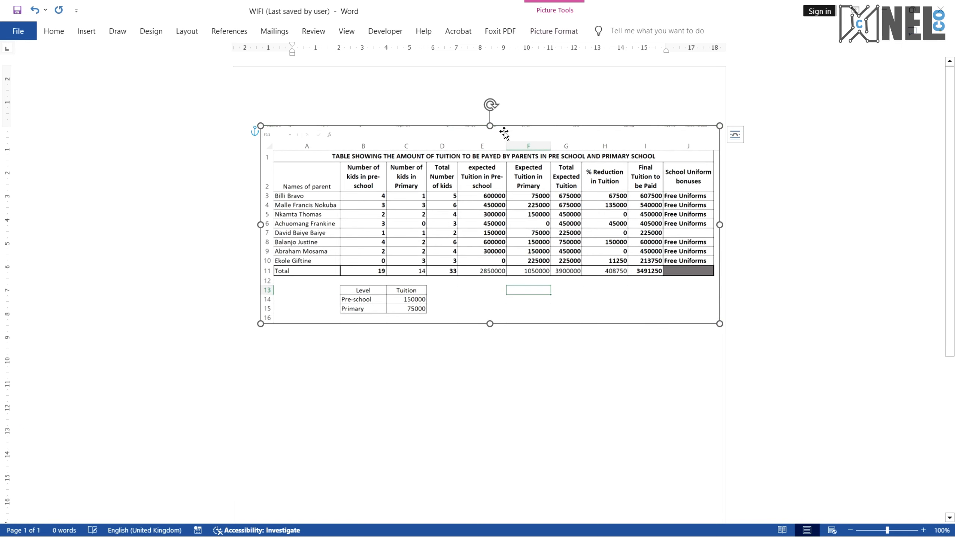
Rotate the picture 90 degrees and stretch it to fill the portrait page
scroll(502, 171, "down", 1)
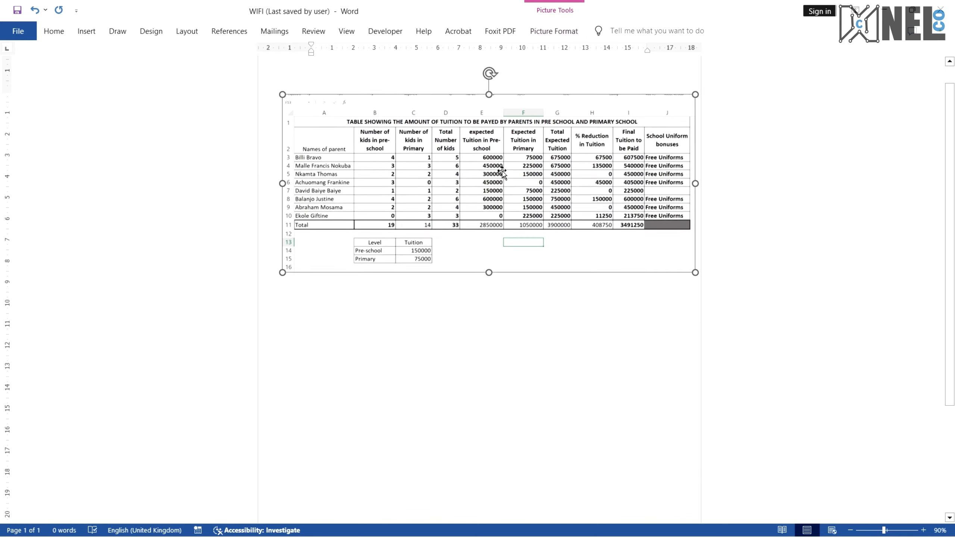
scroll(502, 171, "down", 2)
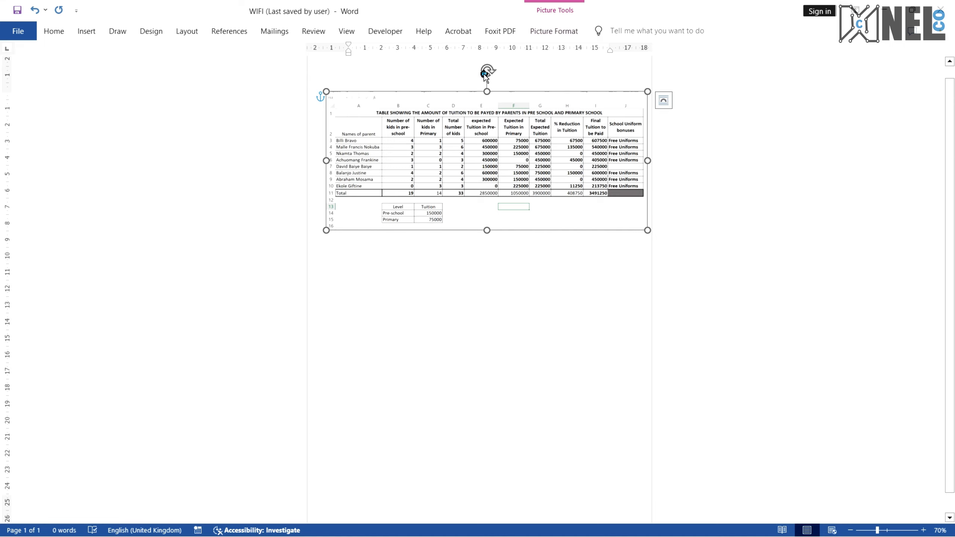
left_click_drag(485, 74, 572, 157)
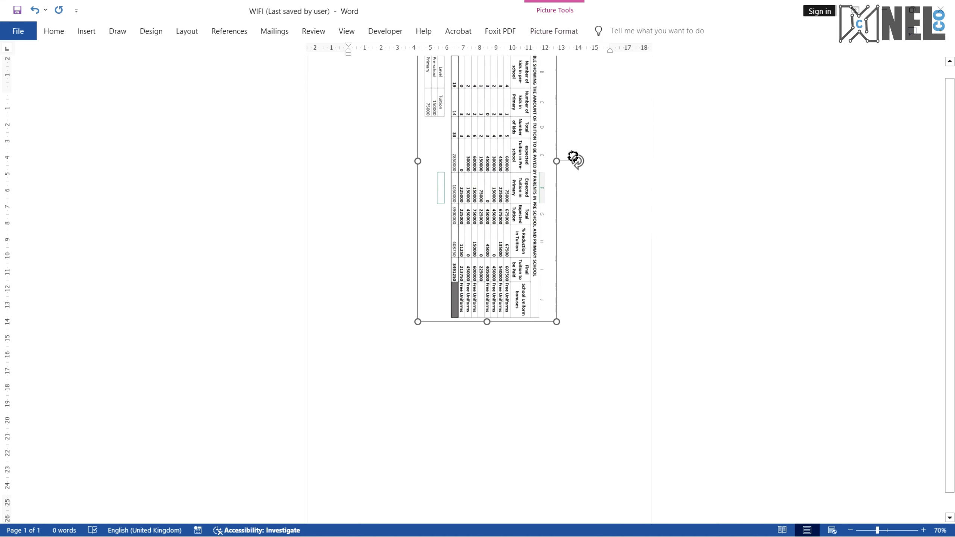
left_click_drag(516, 168, 483, 249)
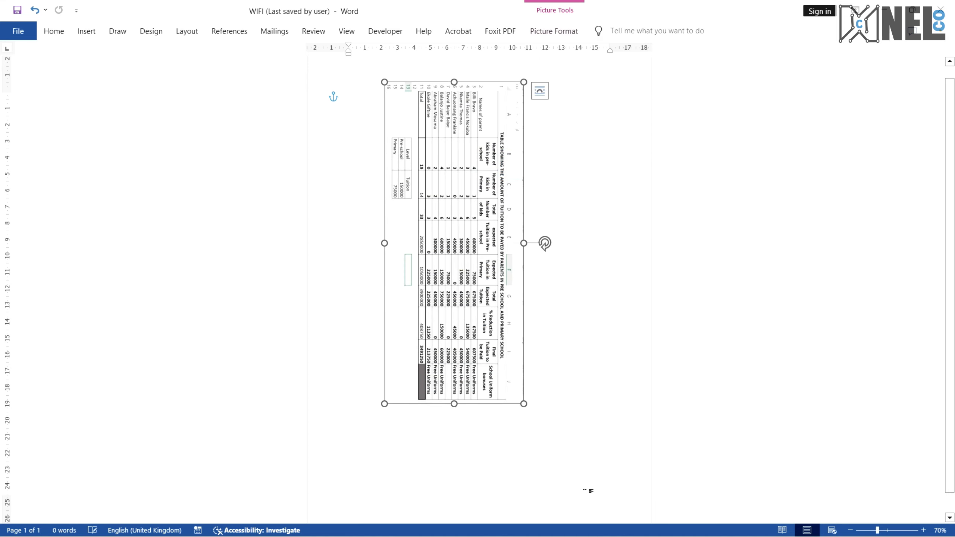
left_click_drag(523, 404, 588, 467)
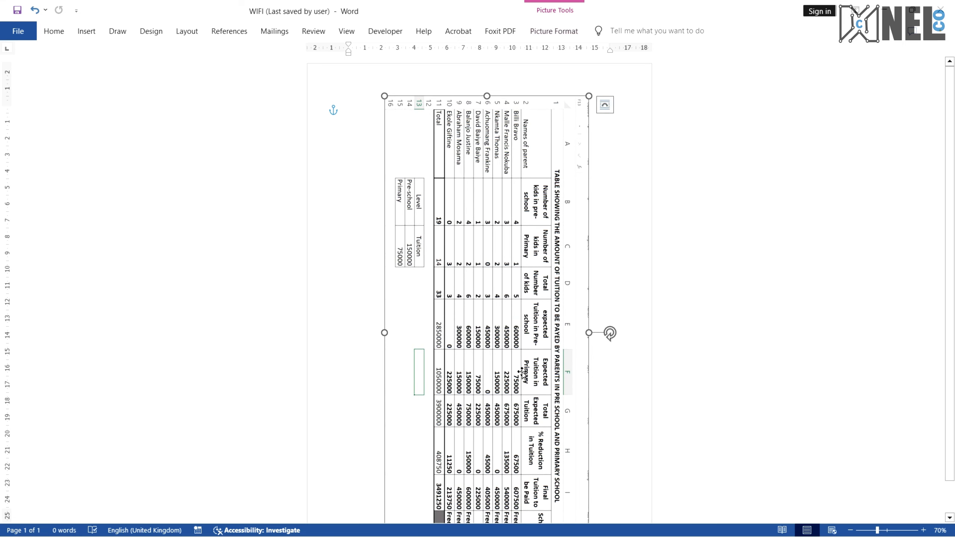
scroll(489, 357, "down", 1)
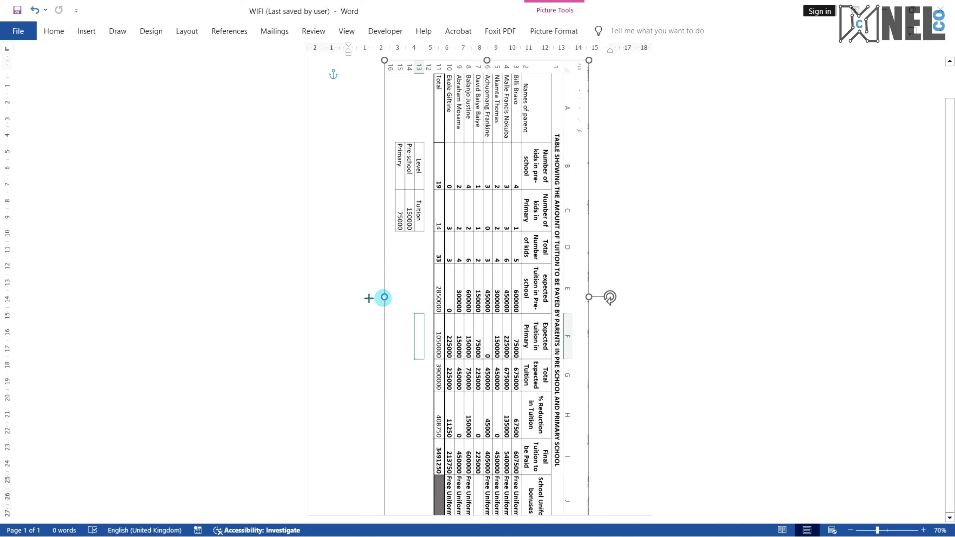
left_click_drag(383, 298, 367, 298)
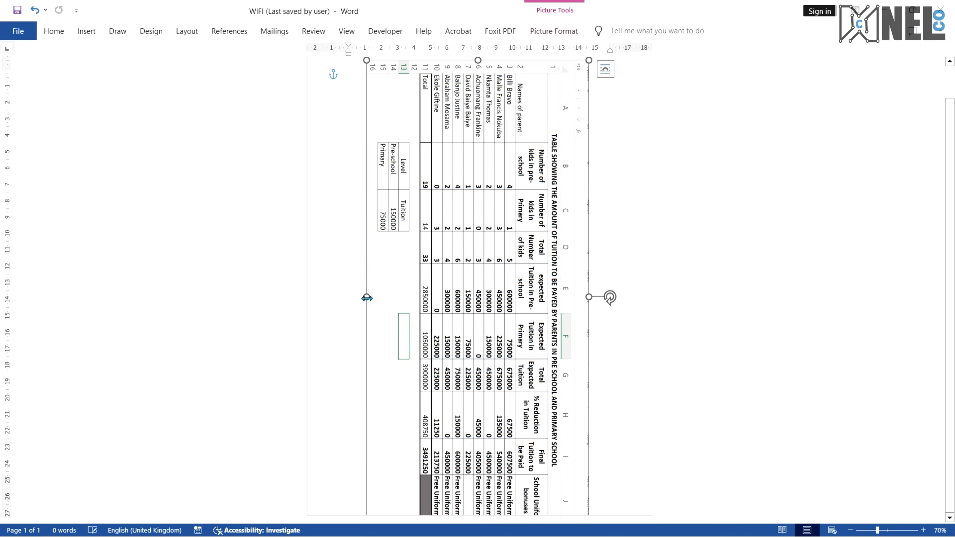
Change the page orientation to Landscape
left_click(185, 32)
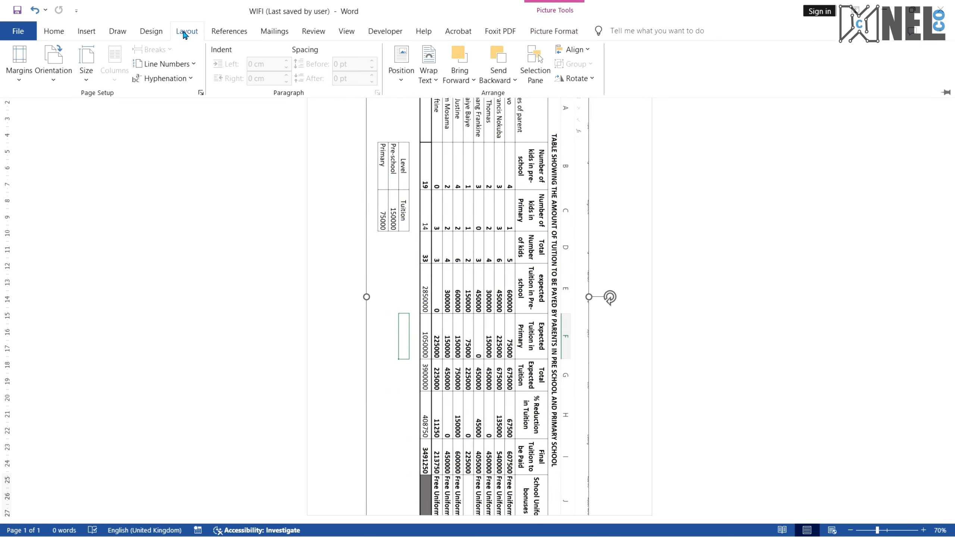
left_click(57, 72)
left_click(89, 128)
left_click(475, 263)
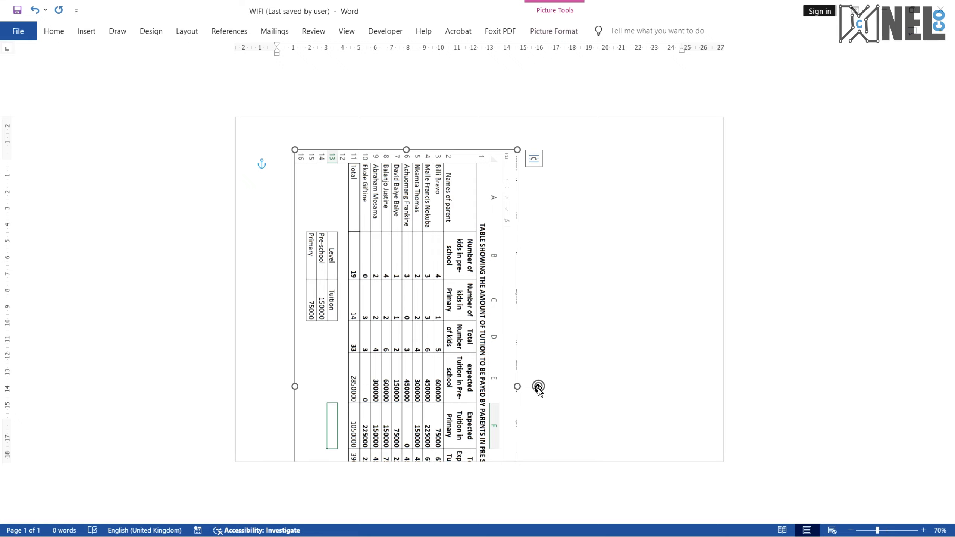
Rotate the picture back upright and resize and center it to fit the landscape page
left_click_drag(538, 386, 411, 268)
left_click_drag(404, 359, 471, 277)
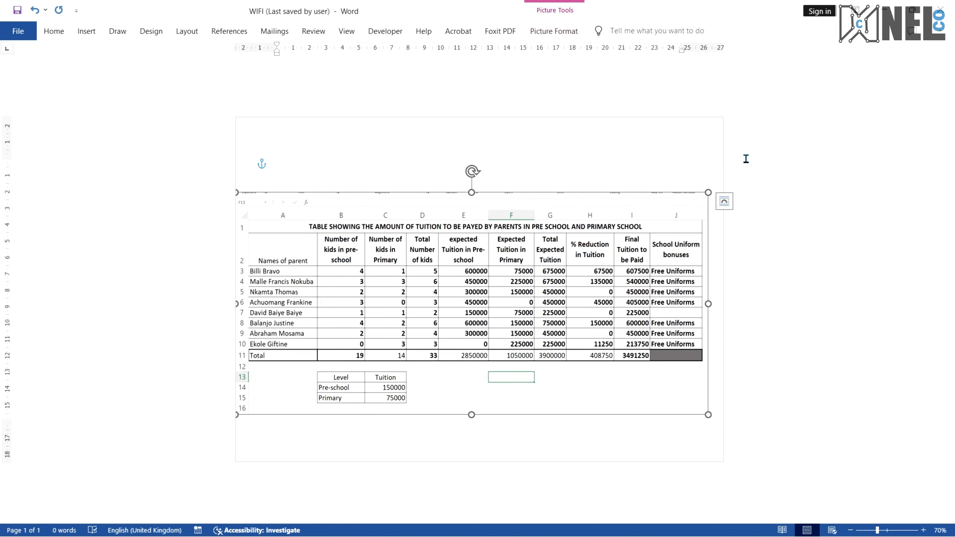
left_click_drag(708, 192, 665, 214)
left_click_drag(534, 279, 586, 245)
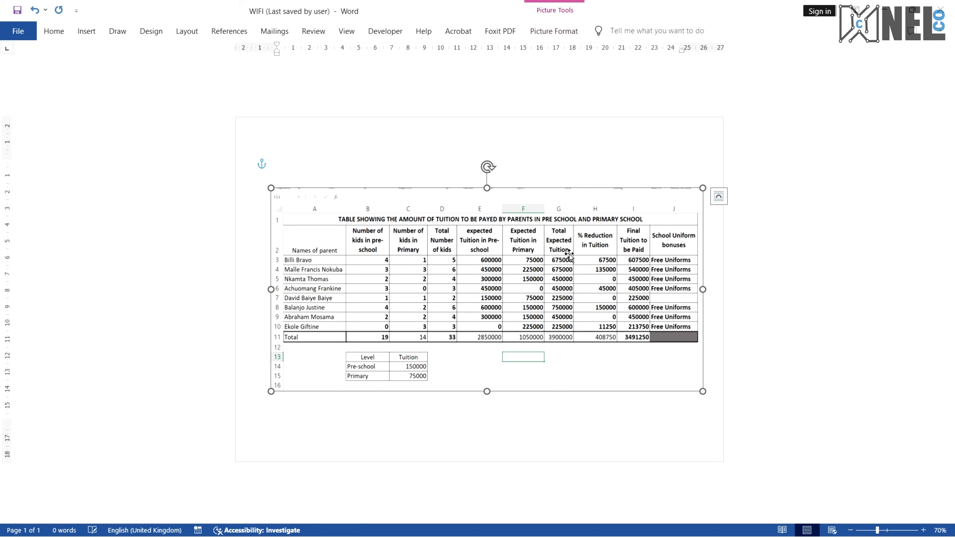
left_click(754, 268)
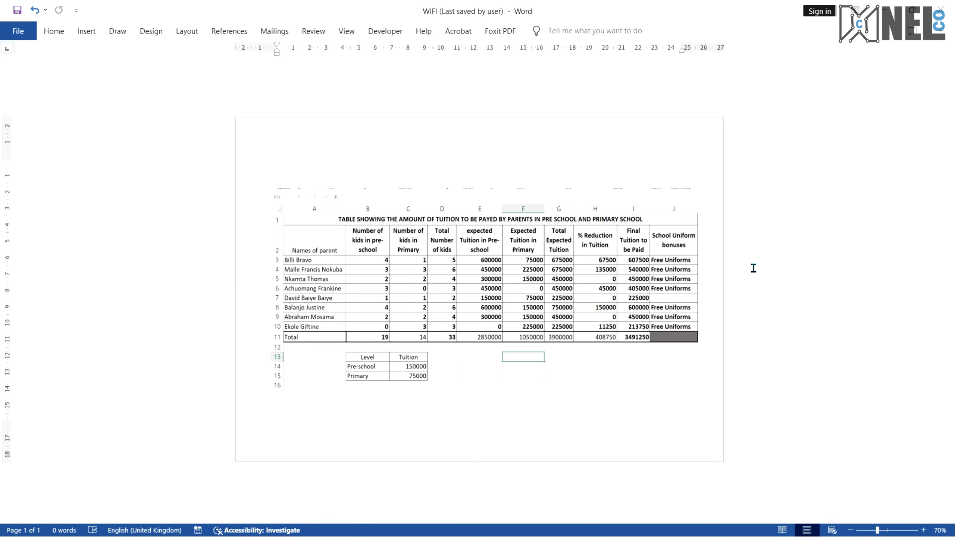
scroll(639, 305, "up", 1, "ctrl")
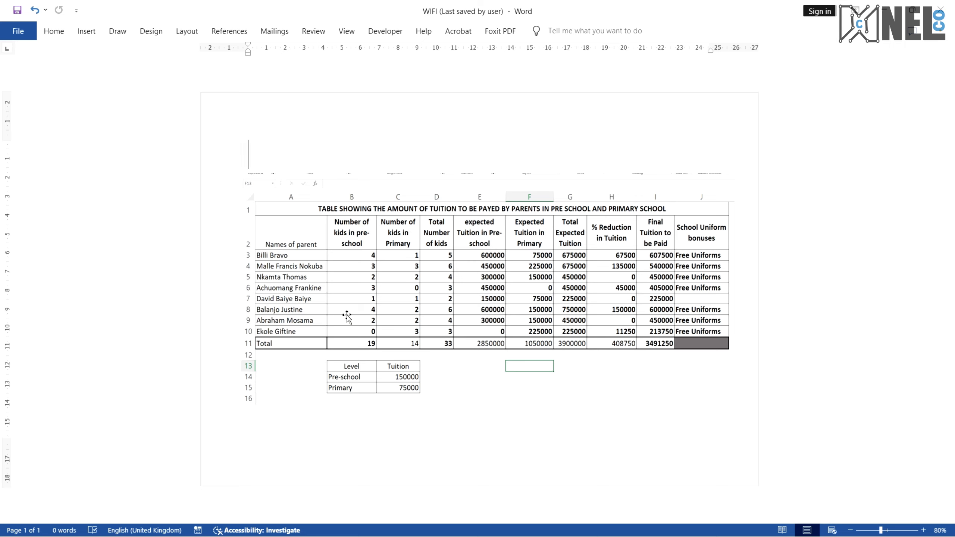
left_click(25, 34)
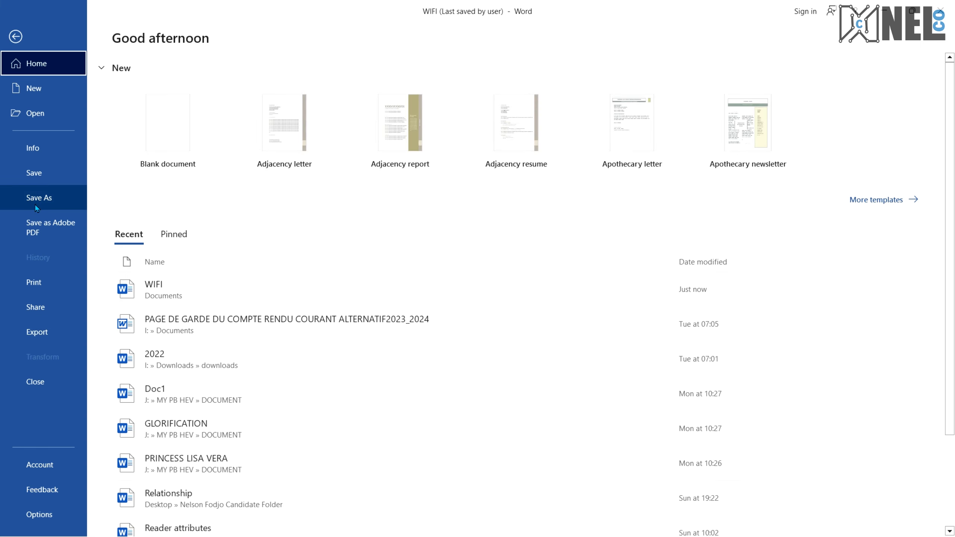
left_click(37, 207)
left_click(148, 296)
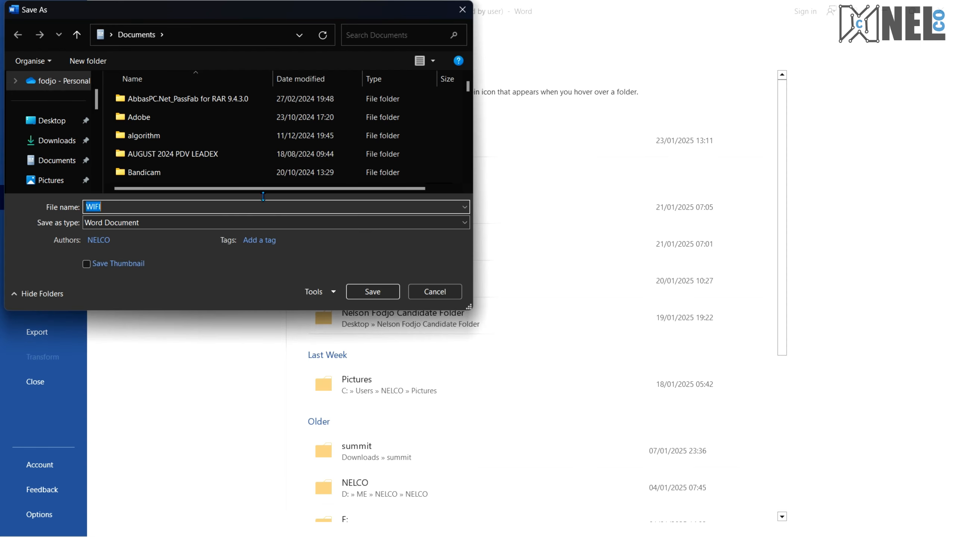
left_click(57, 121)
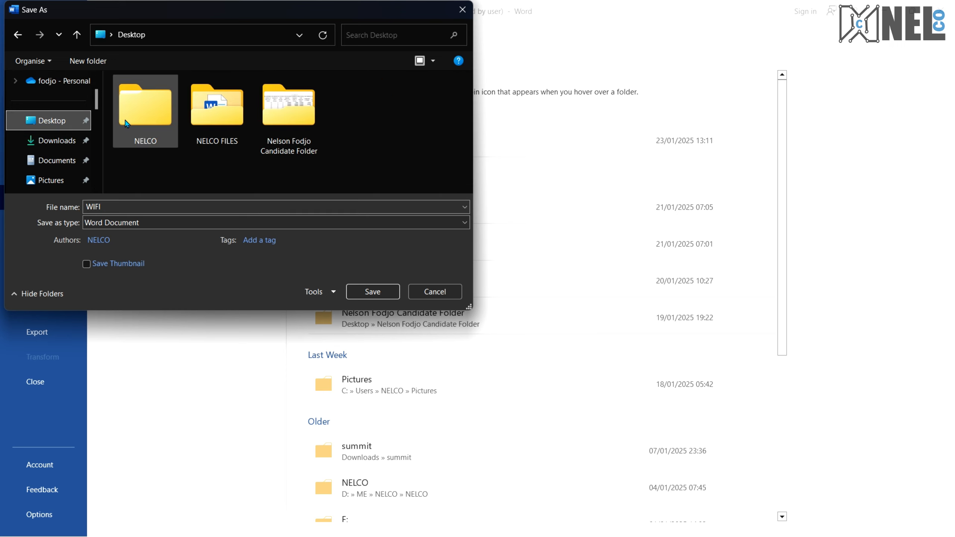
double_click(289, 113)
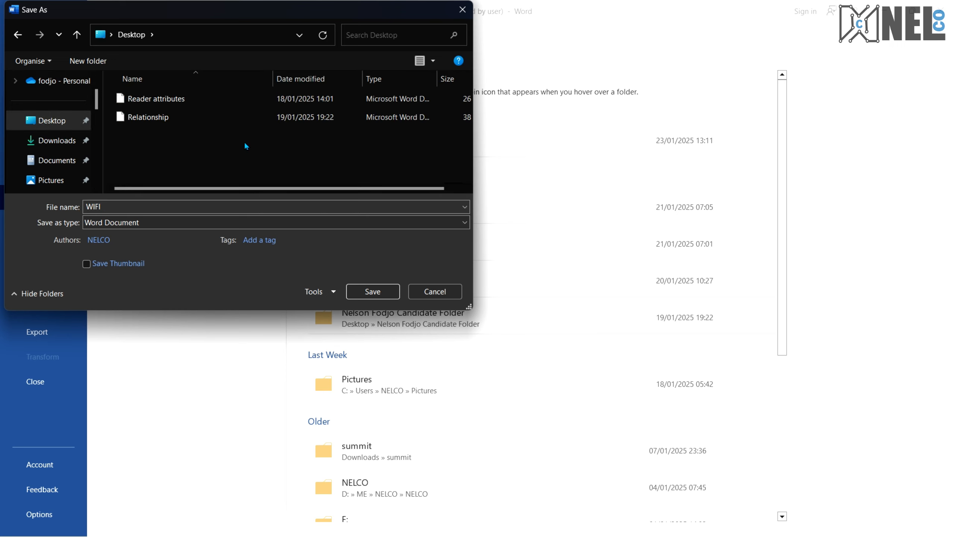
left_click(156, 206)
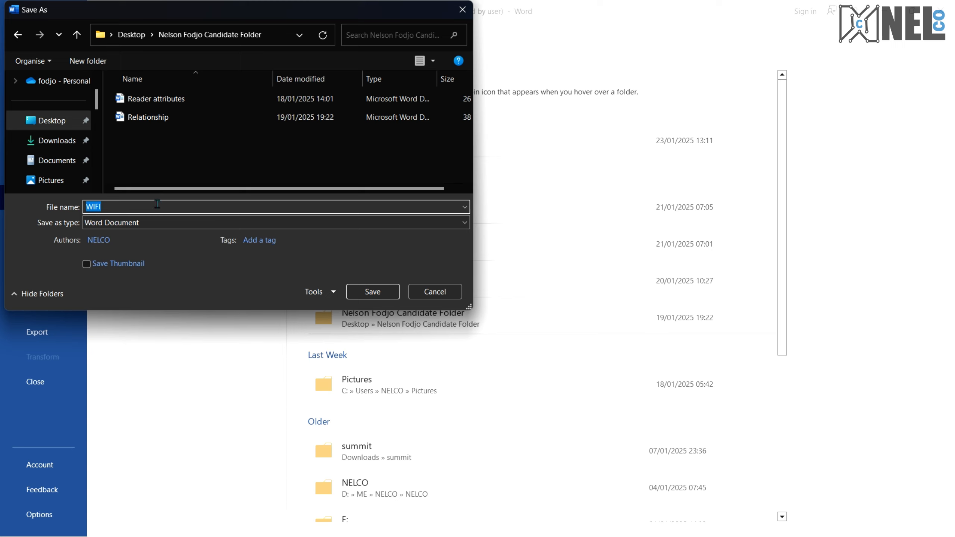
type("Tuition")
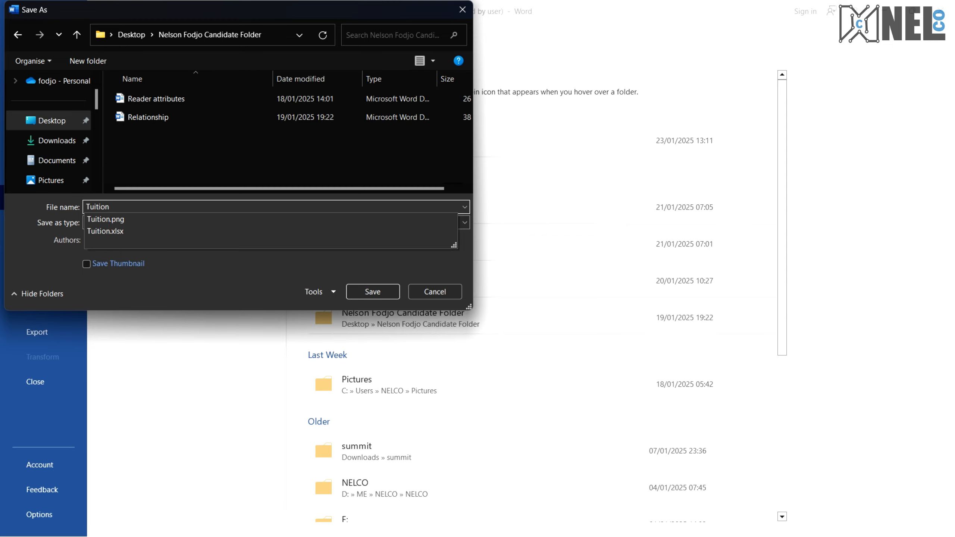
key("Return")
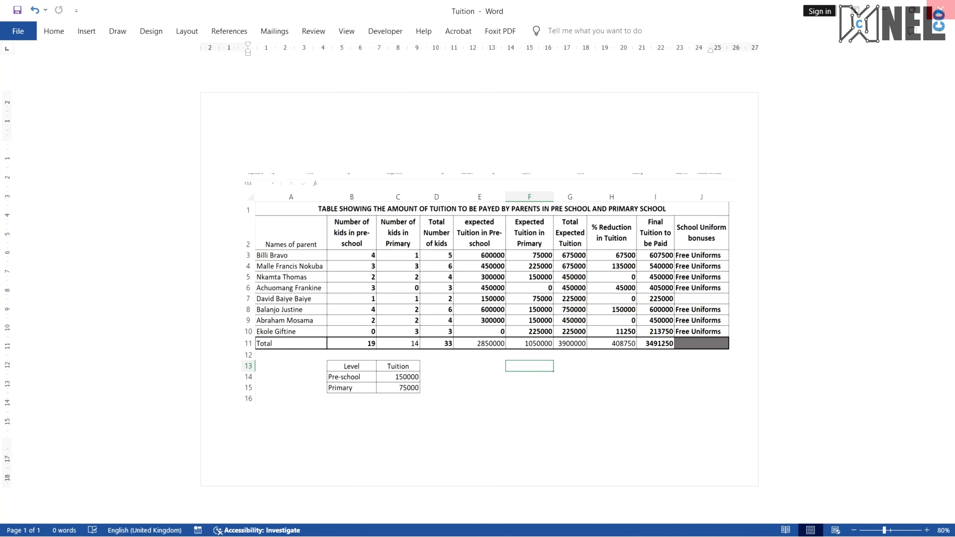
Close the Word document and the Excel workbook, saving the workbook's changes
left_click(940, 10)
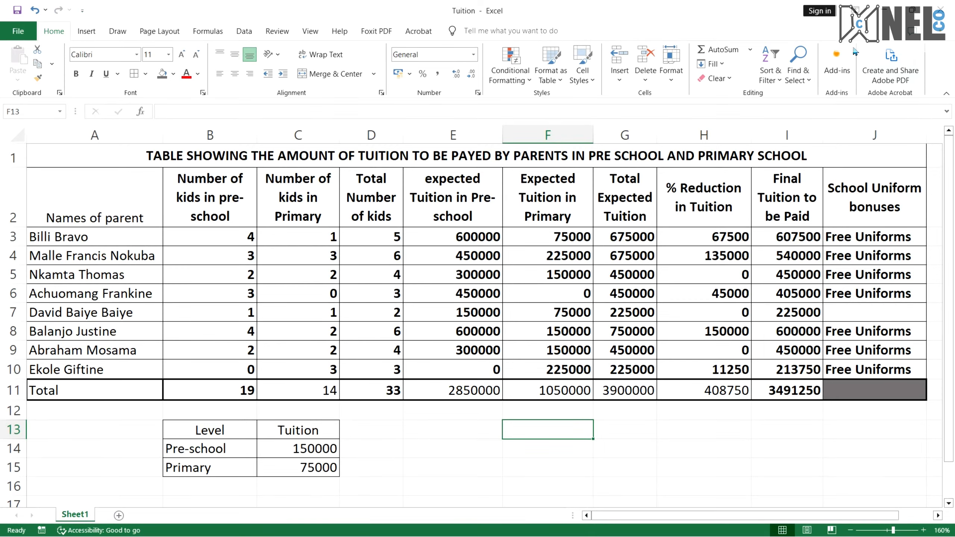
left_click(940, 10)
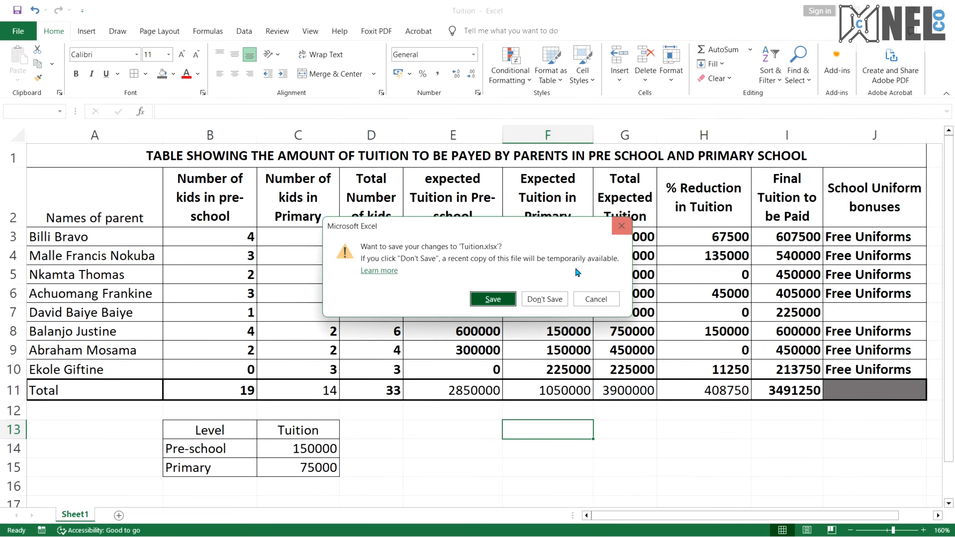
left_click(496, 300)
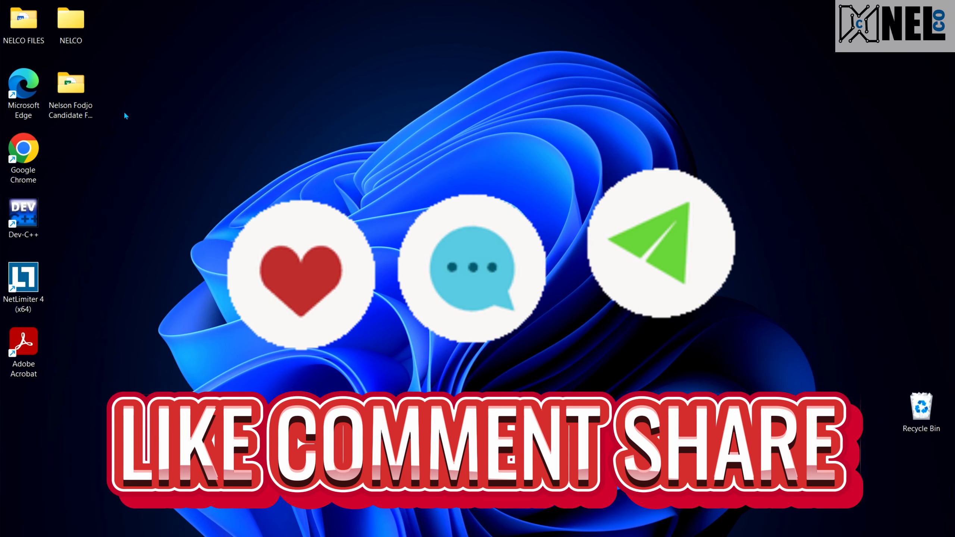
Open the candidate folder and check the saved Tuition workbook and Tuition Word document
double_click(71, 98)
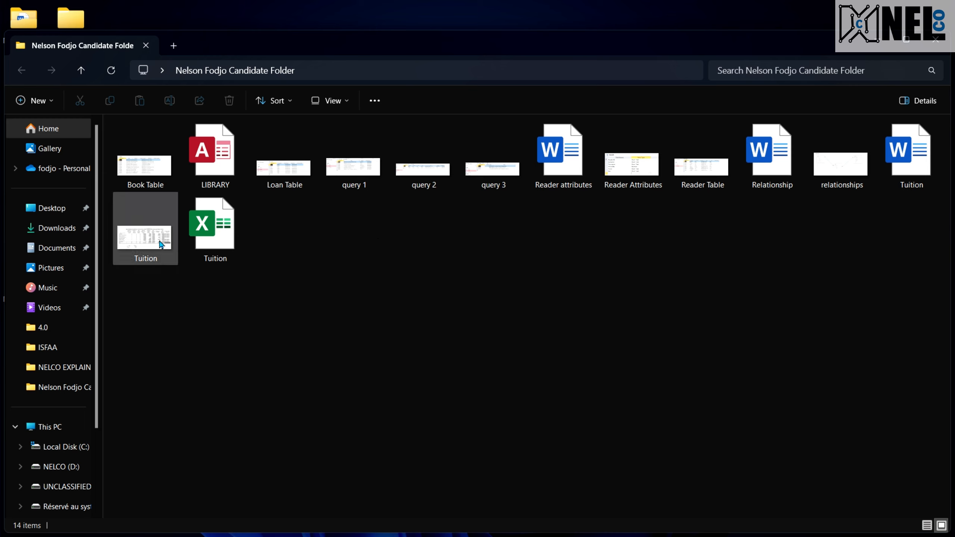
double_click(217, 228)
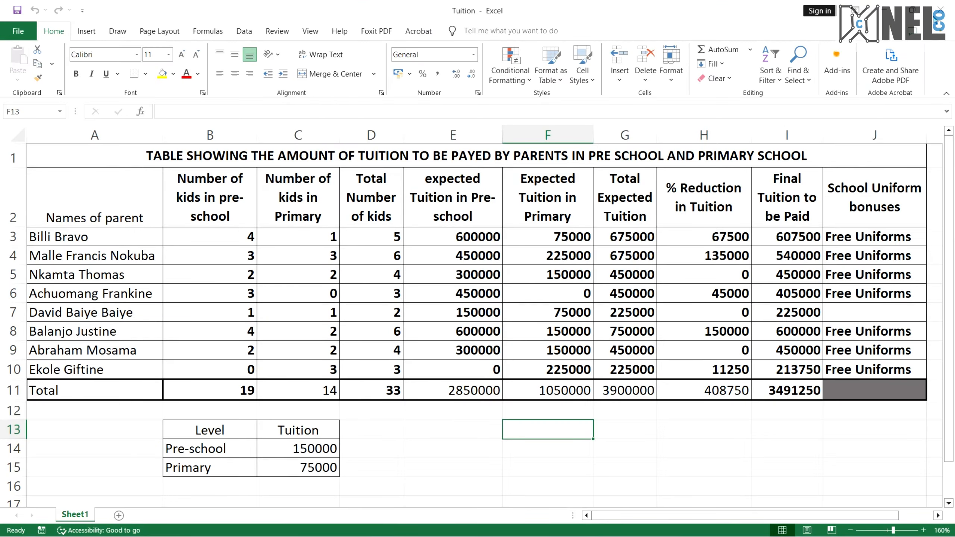
left_click(941, 10)
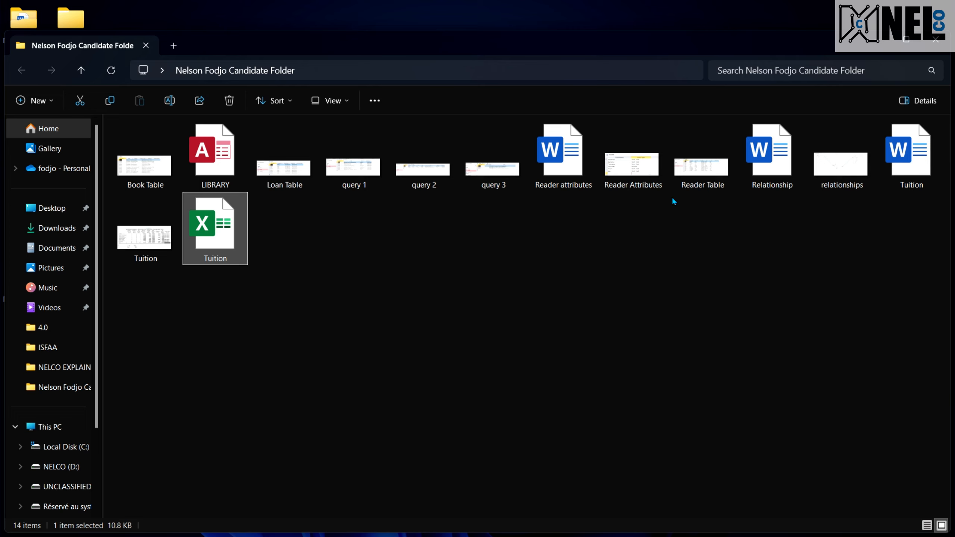
double_click(917, 162)
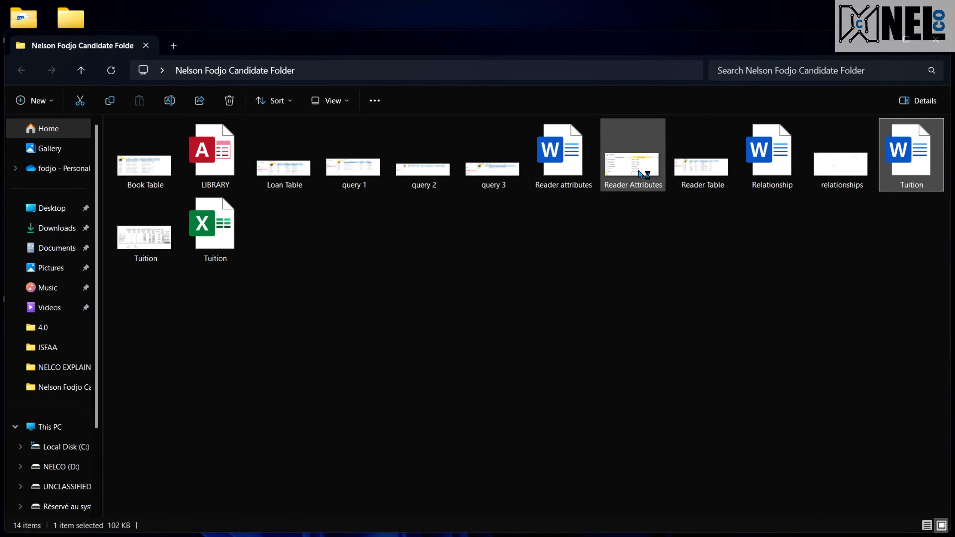
Review the exam paper's spreadsheet and programming task instructions in the PDF
key("ctrl+super+Right")
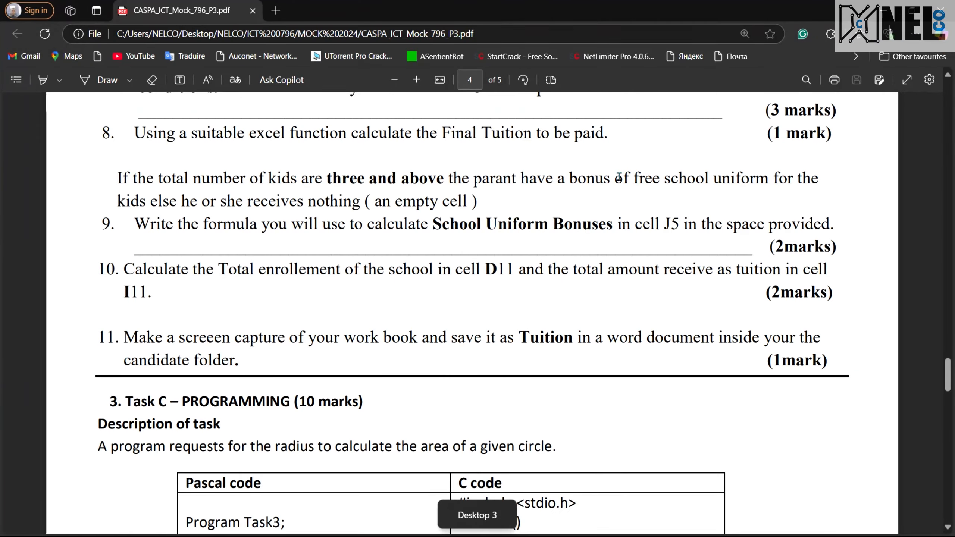
scroll(530, 213, "up", 8)
scroll(530, 214, "up", 10)
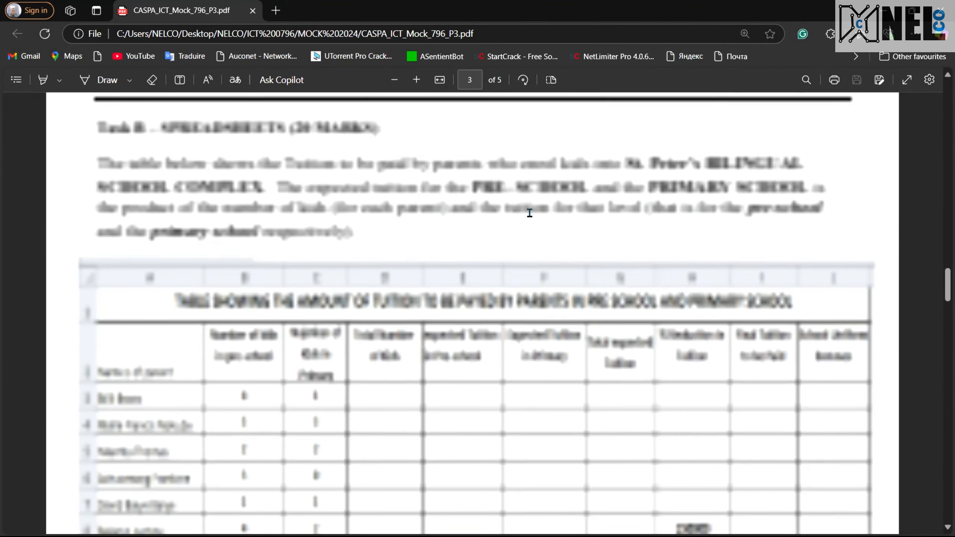
scroll(529, 213, "down", 12)
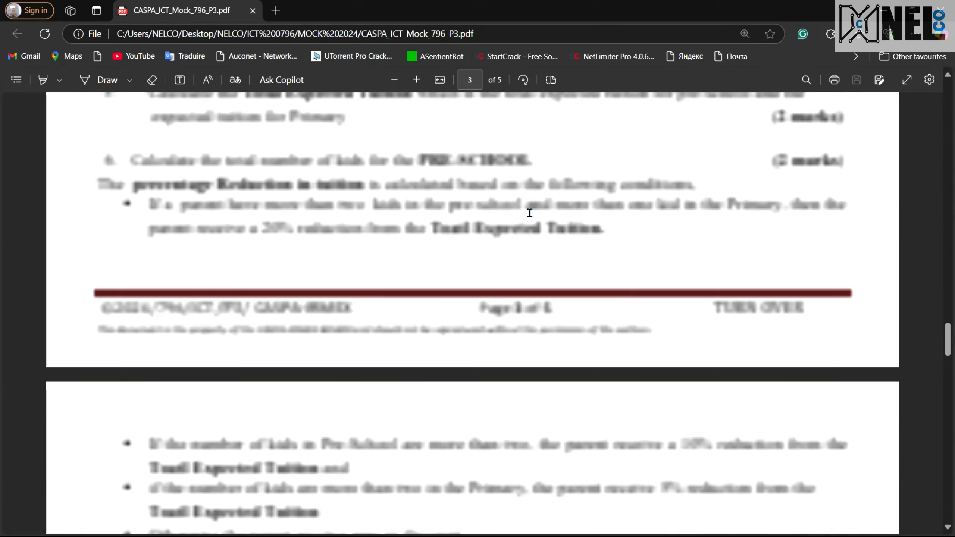
scroll(530, 213, "down", 5)
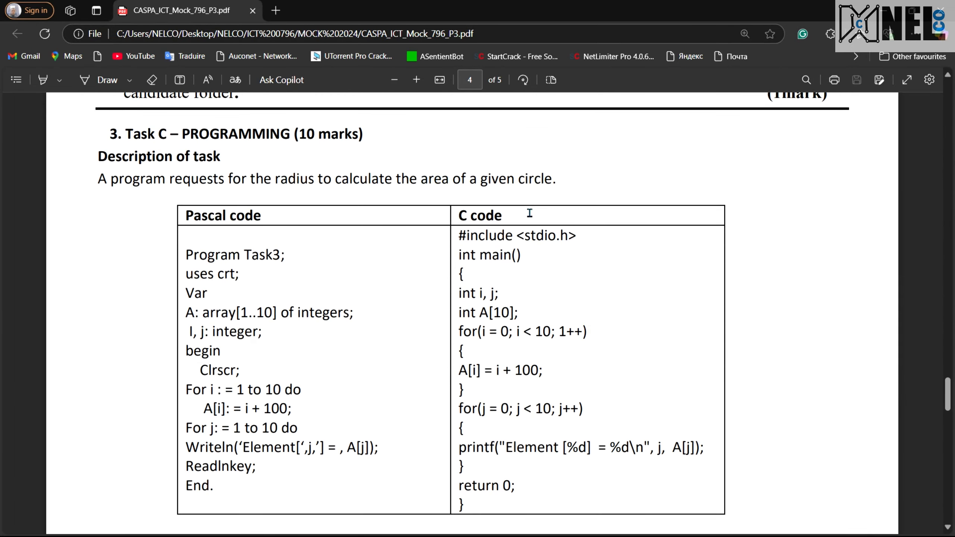
left_click_drag(136, 133, 319, 196)
left_click(320, 192)
scroll(372, 311, "down", 5)
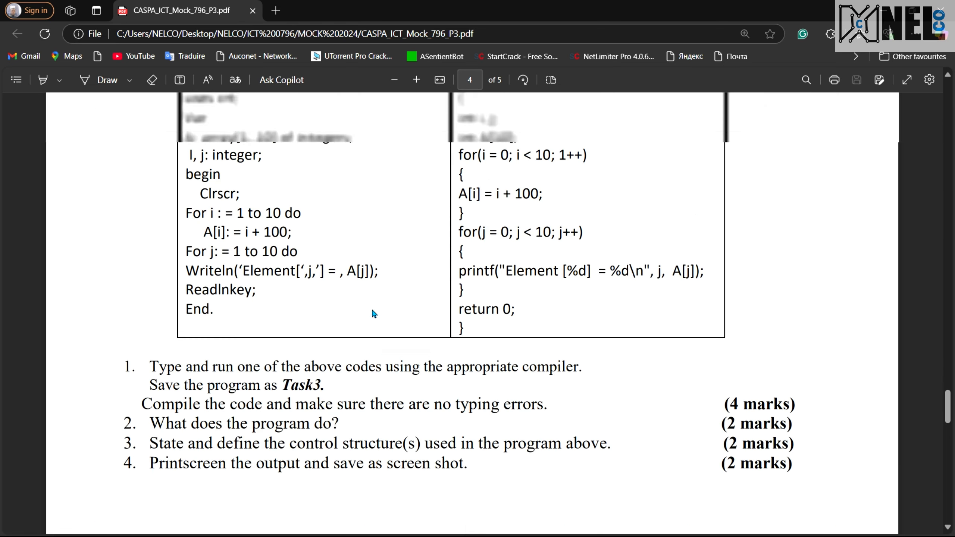
scroll(372, 312, "up", 6)
scroll(333, 317, "down", 5)
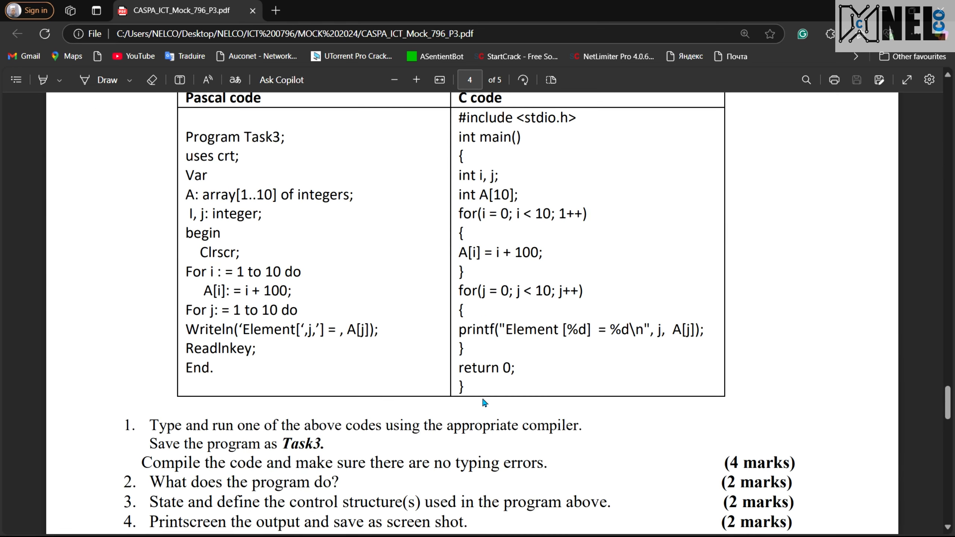
scroll(483, 399, "up", 8)
scroll(483, 399, "up", 5)
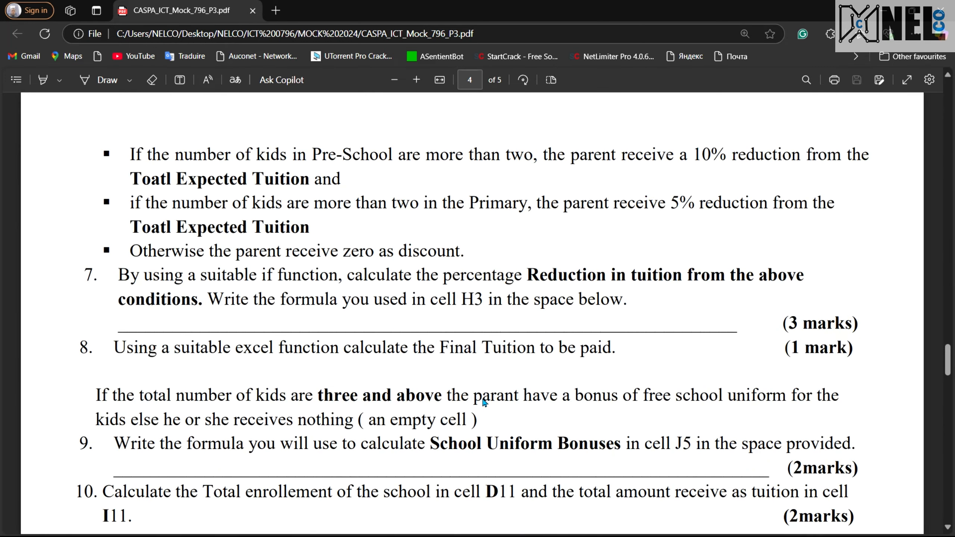
key("ctrl+super+Left")
key("ctrl+super+Left")
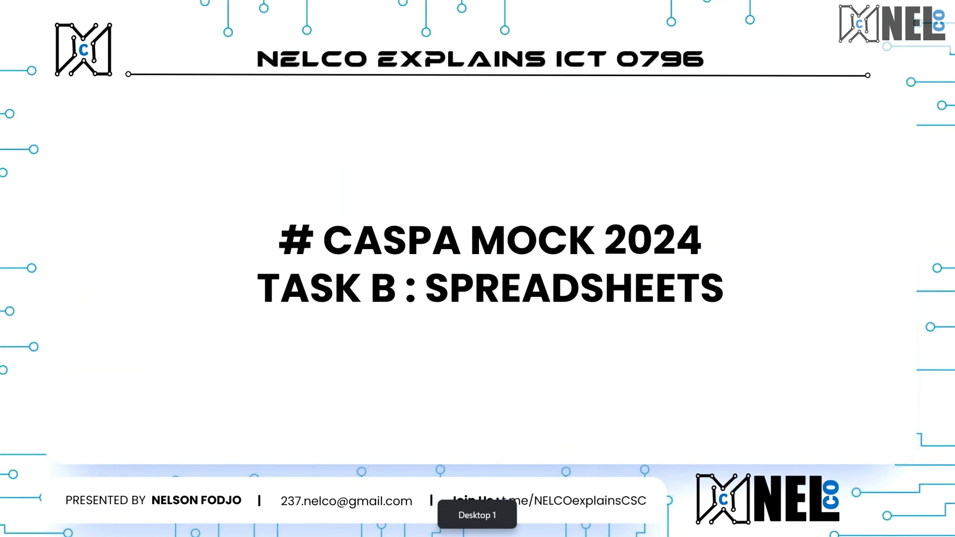
key("Right")
key("Right")
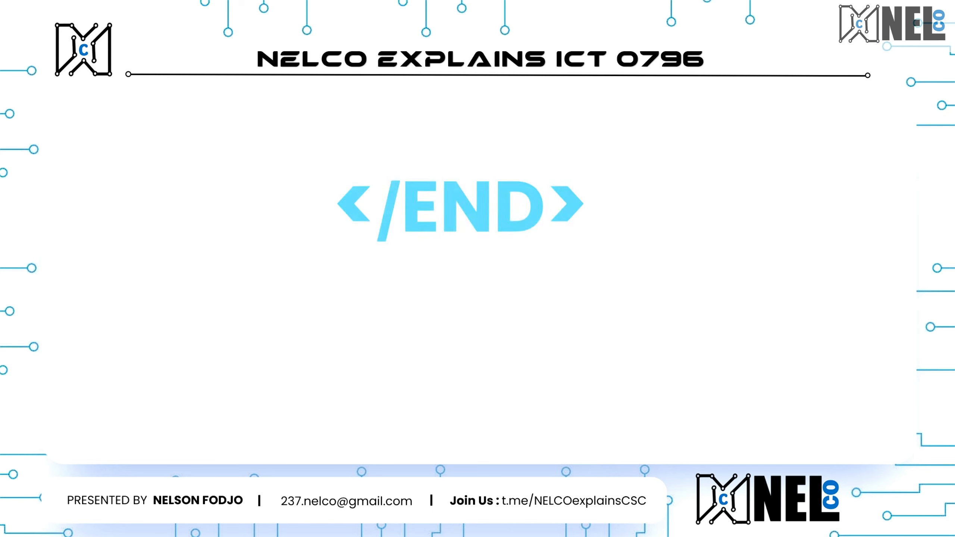